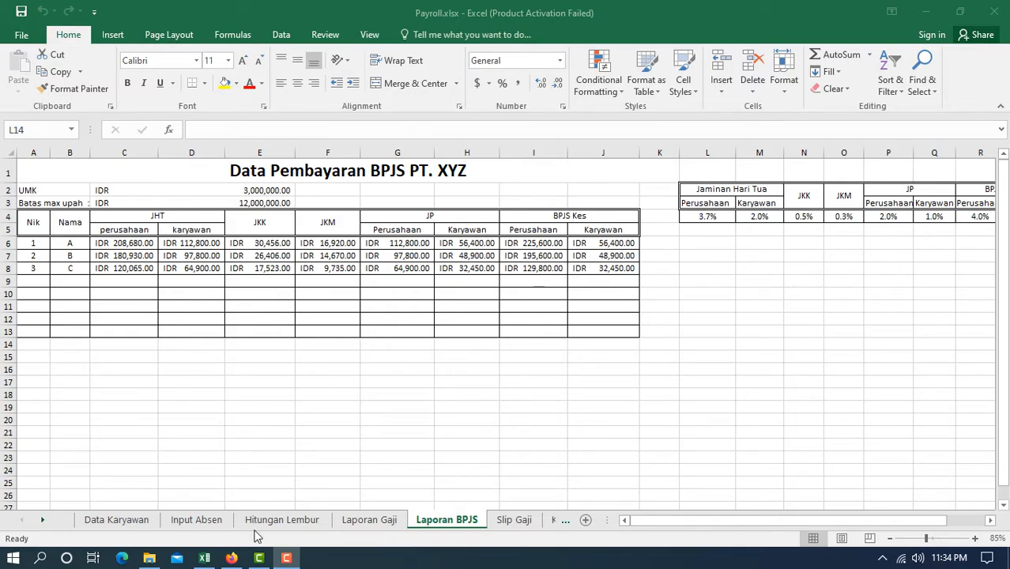
- Switch to Firefox and look over the 2020 PTKP rules and tariff table in the klikpajak article
left_click(234, 561)
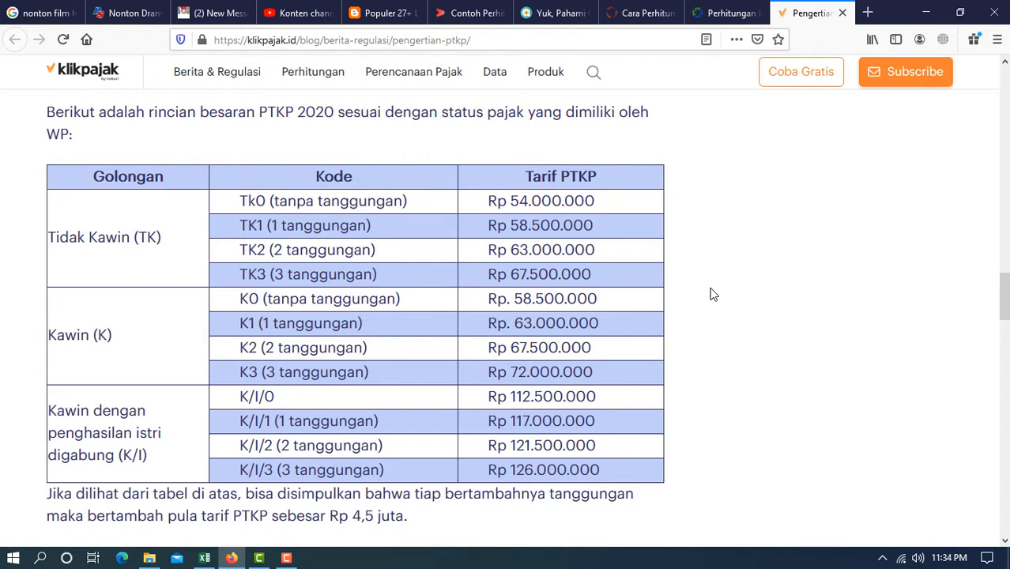
scroll(848, 284, "up", 5)
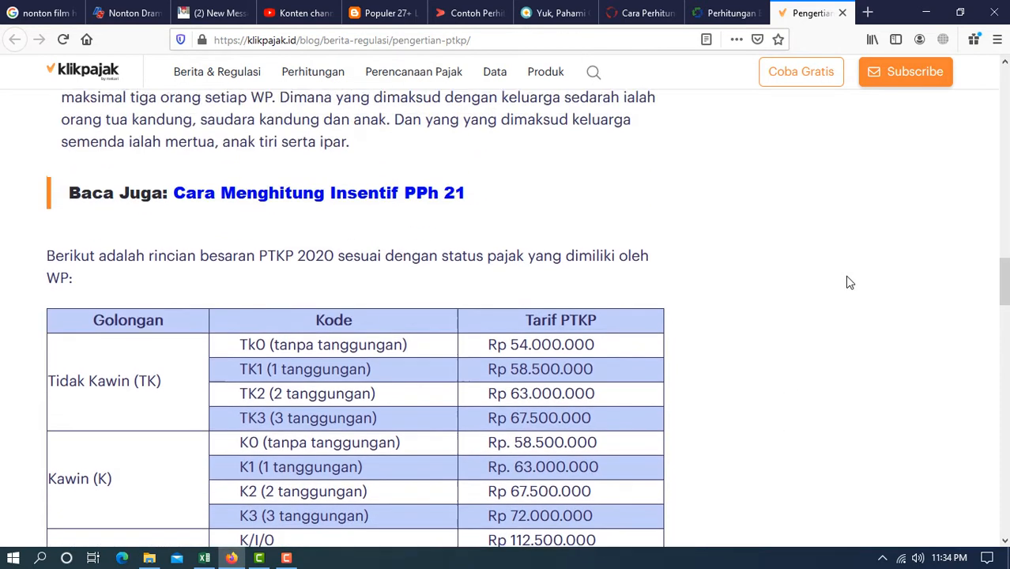
scroll(610, 255, "up", 3)
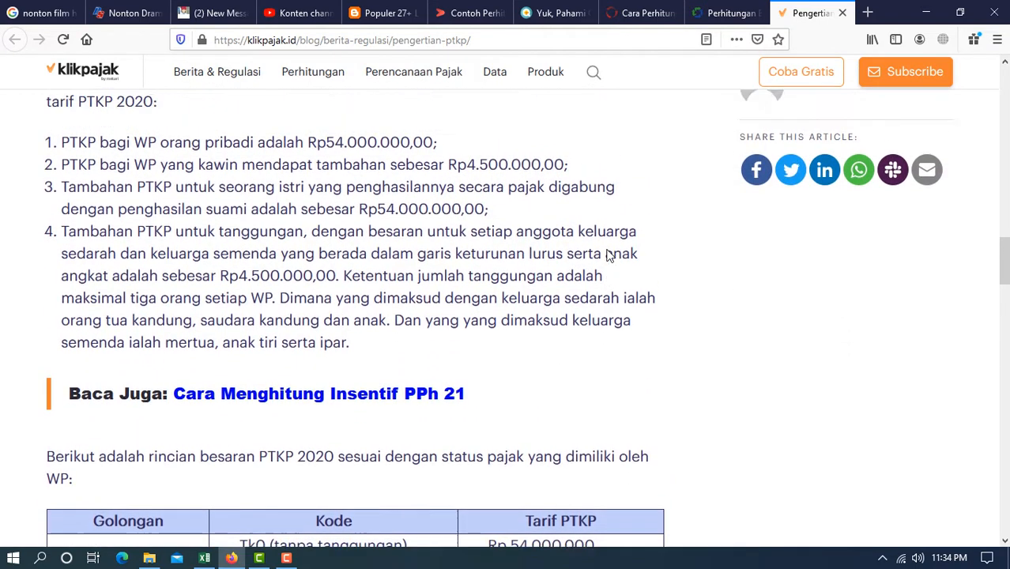
scroll(607, 255, "down", 3)
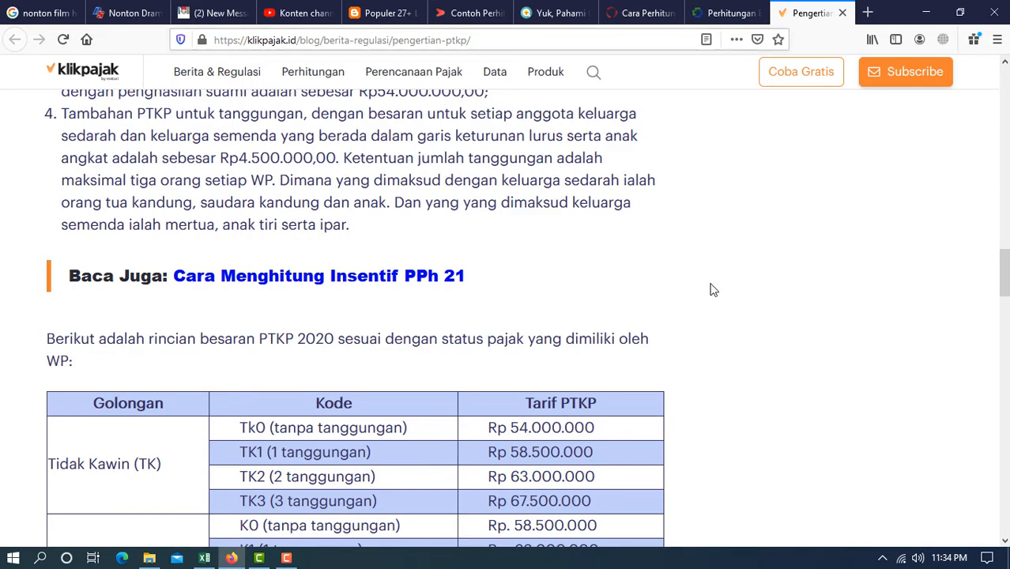
scroll(710, 289, "up", 3)
scroll(714, 292, "up", 5)
scroll(661, 296, "up", 5)
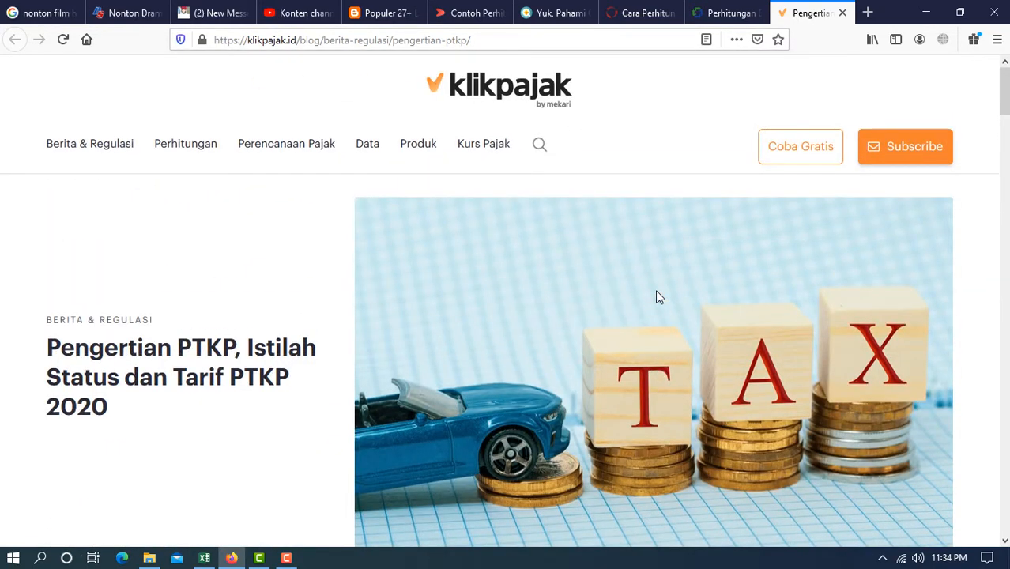
- Read the PTKP article from its introduction through the 2020 tariff rules and the tariff table by tax status
scroll(656, 291, "down", 1)
scroll(655, 297, "down", 2)
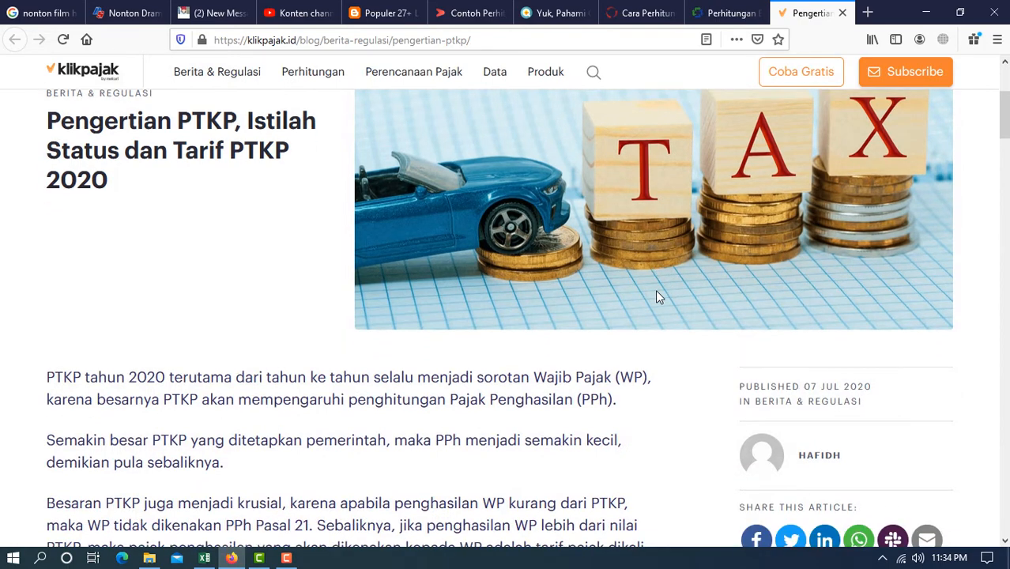
scroll(656, 296, "down", 3)
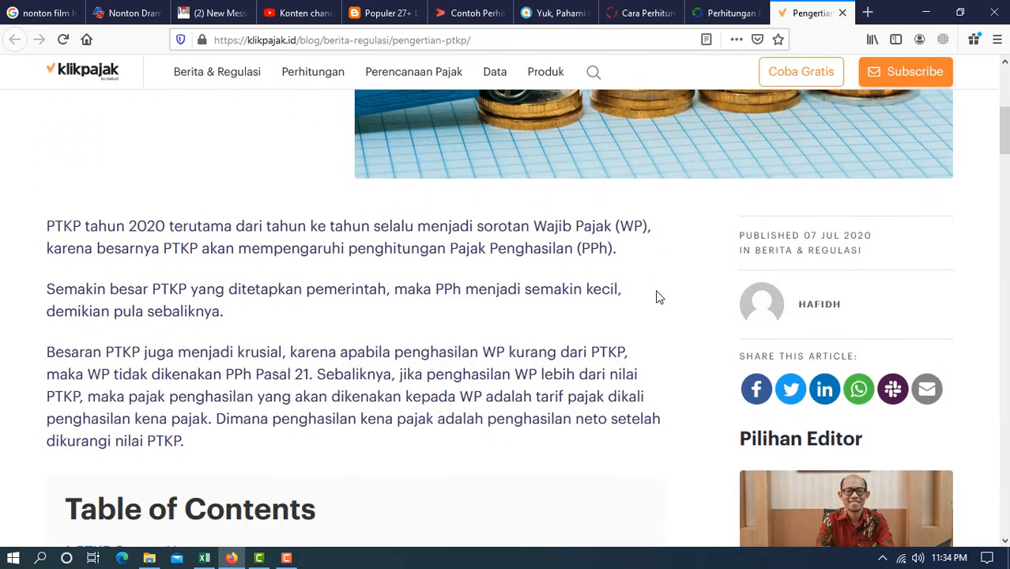
scroll(601, 288, "down", 9)
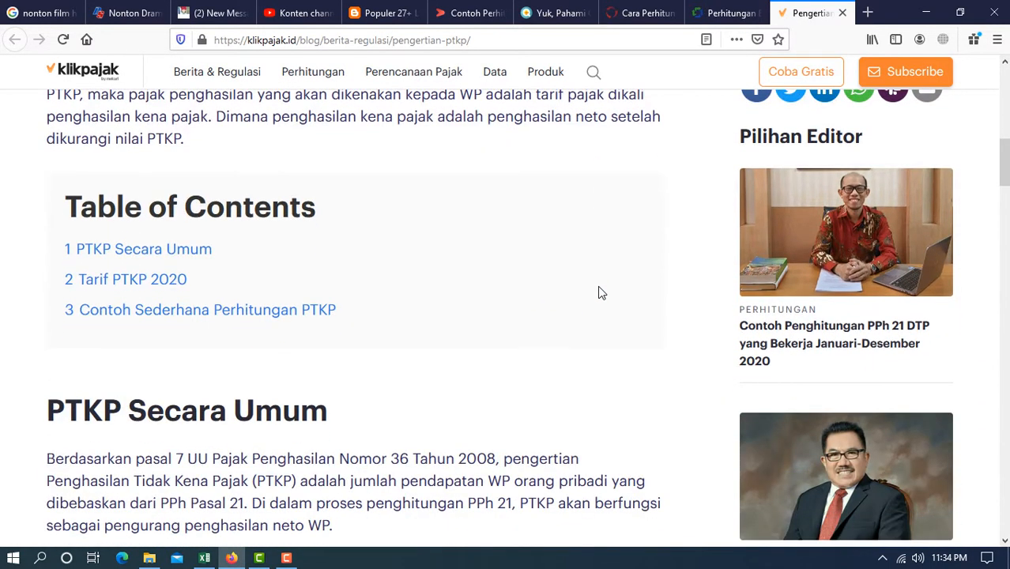
scroll(600, 284, "down", 5)
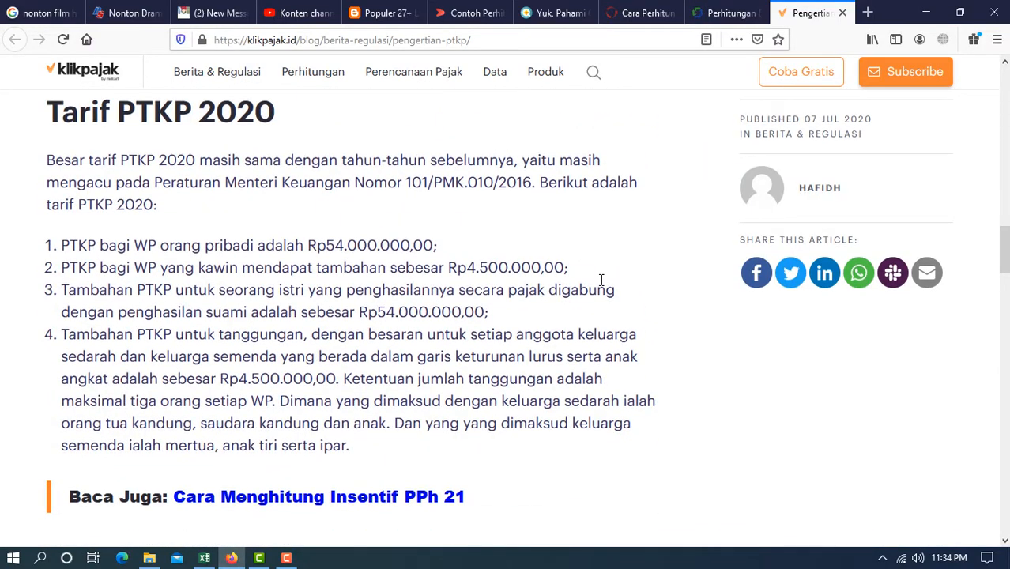
scroll(600, 286, "down", 5)
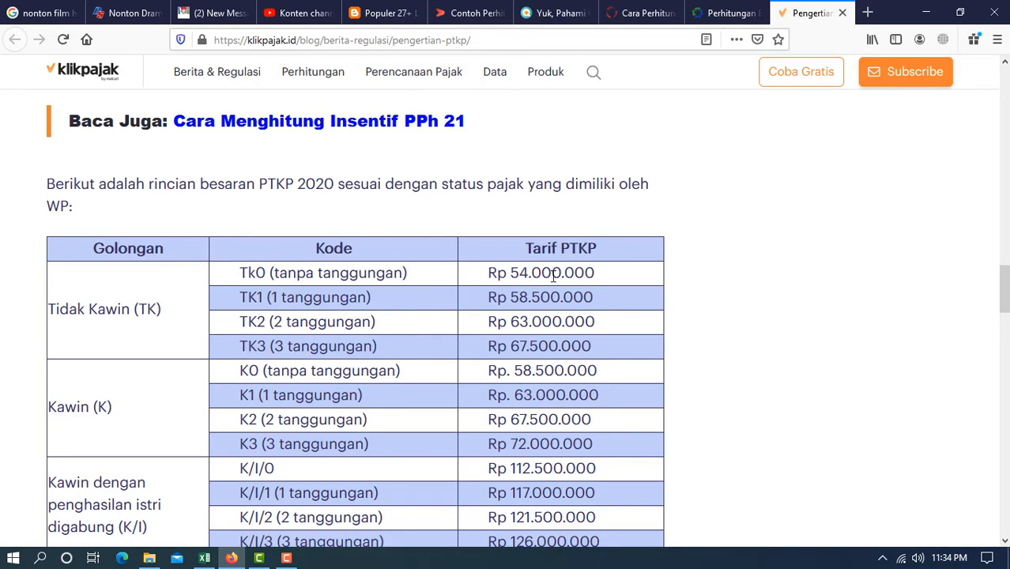
scroll(557, 285, "down", 4)
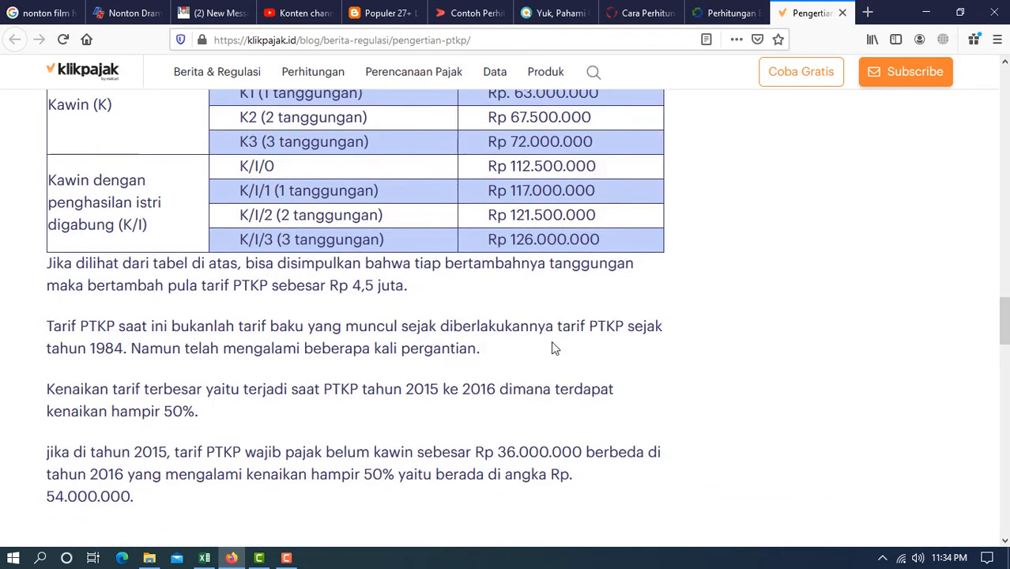
- Examine the article's simple PTKP calculation example, from the base salary through to the monthly PPh 21
scroll(554, 348, "down", 8)
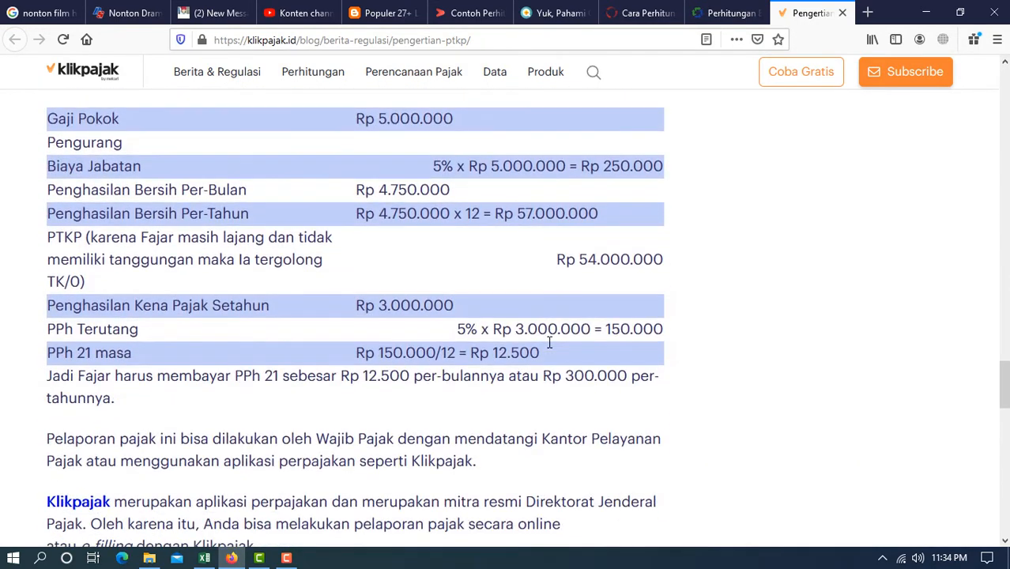
scroll(780, 356, "up", 8)
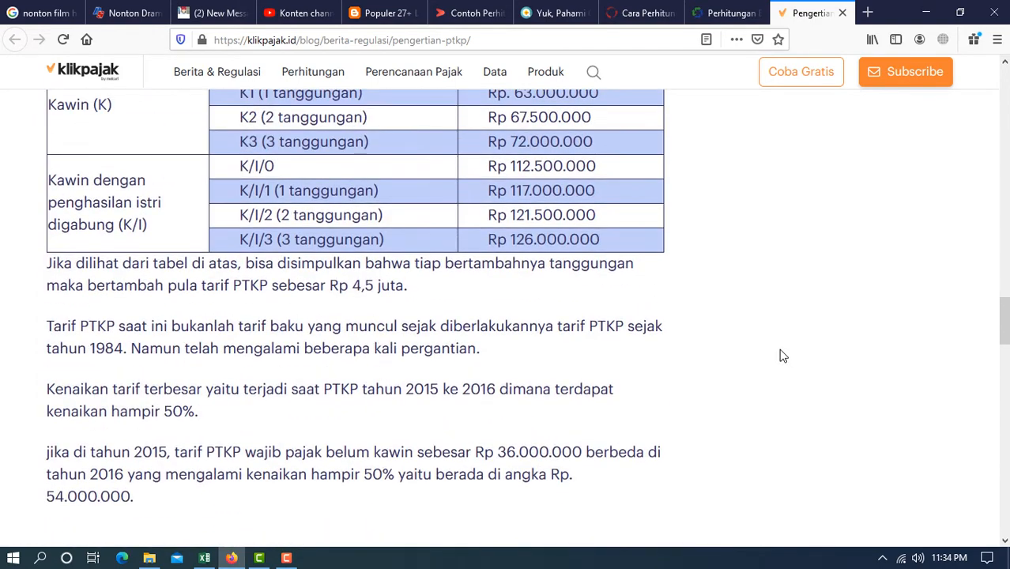
scroll(742, 355, "down", 6)
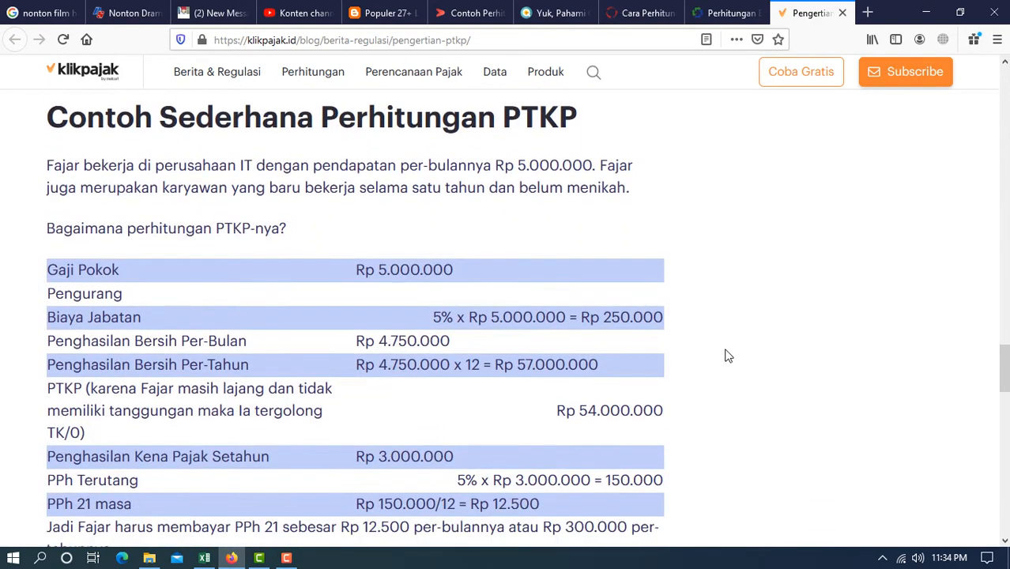
scroll(728, 356, "up", 1)
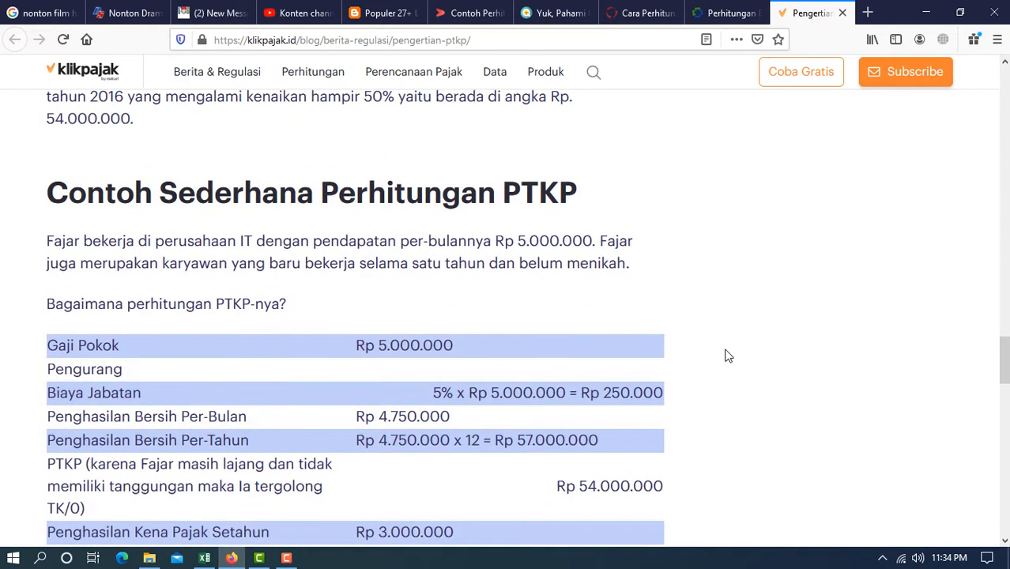
scroll(728, 356, "down", 1)
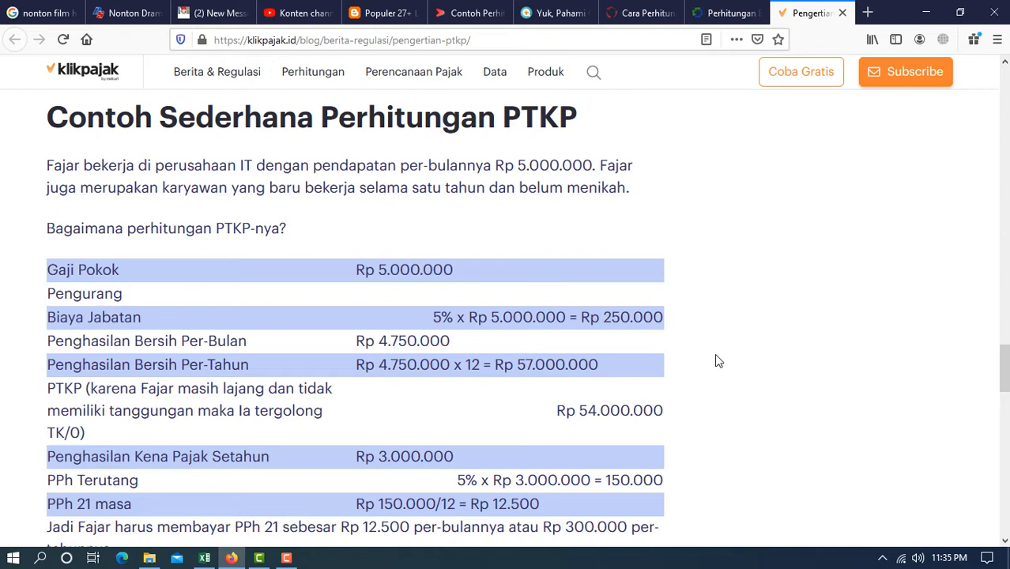
scroll(718, 361, "down", 2)
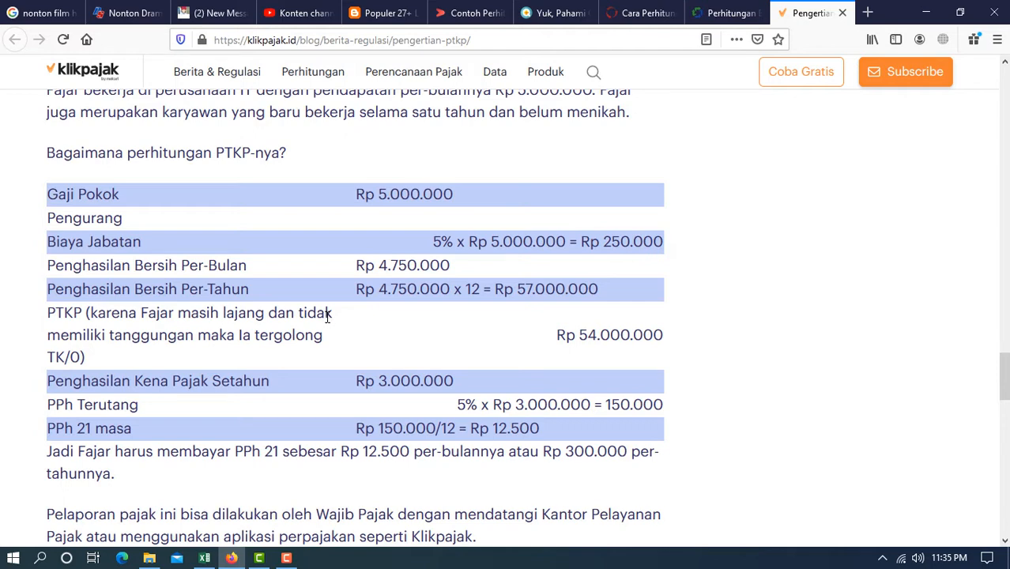
scroll(361, 328, "down", 2)
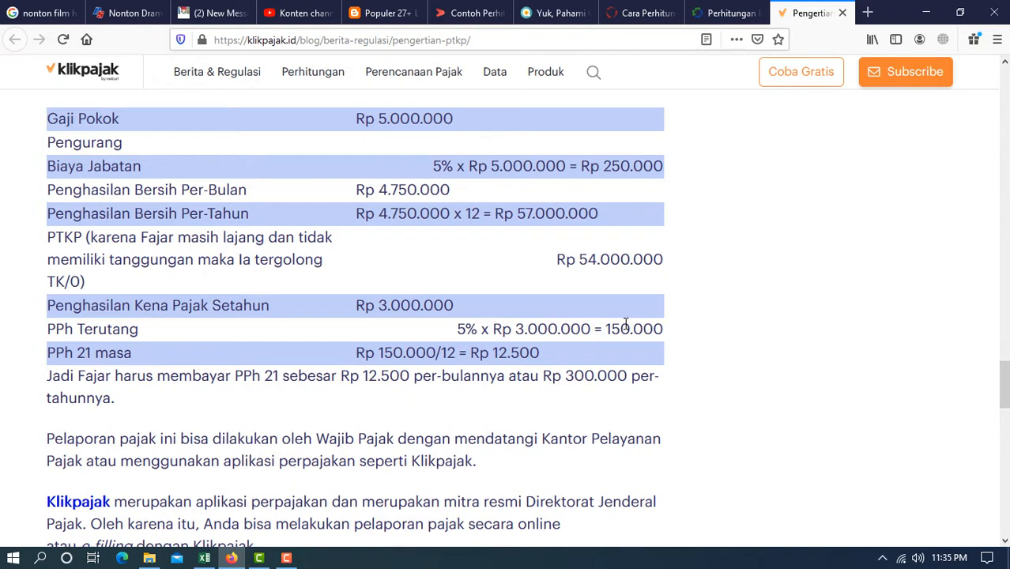
scroll(626, 324, "up", 2)
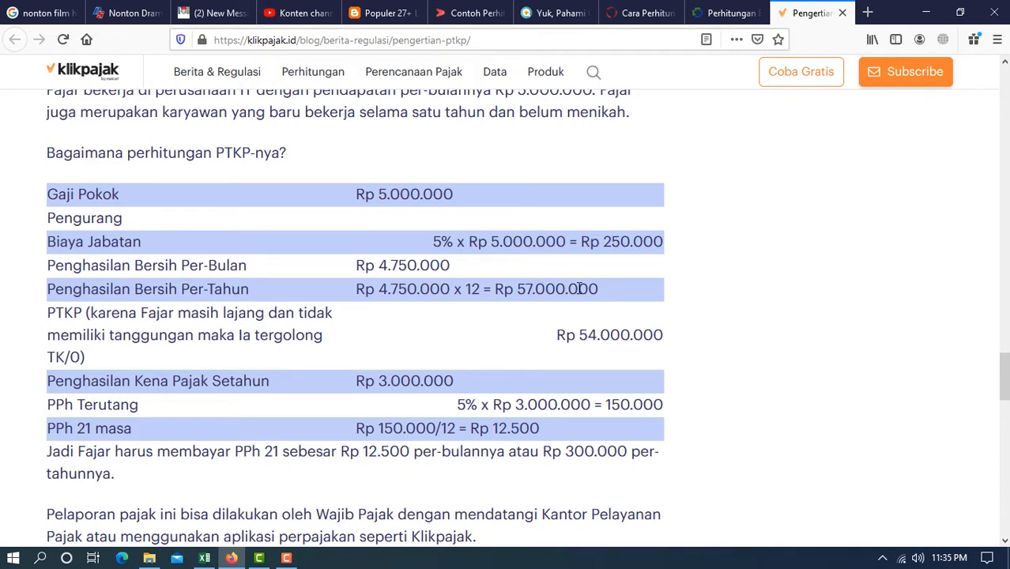
scroll(139, 356, "up", 2)
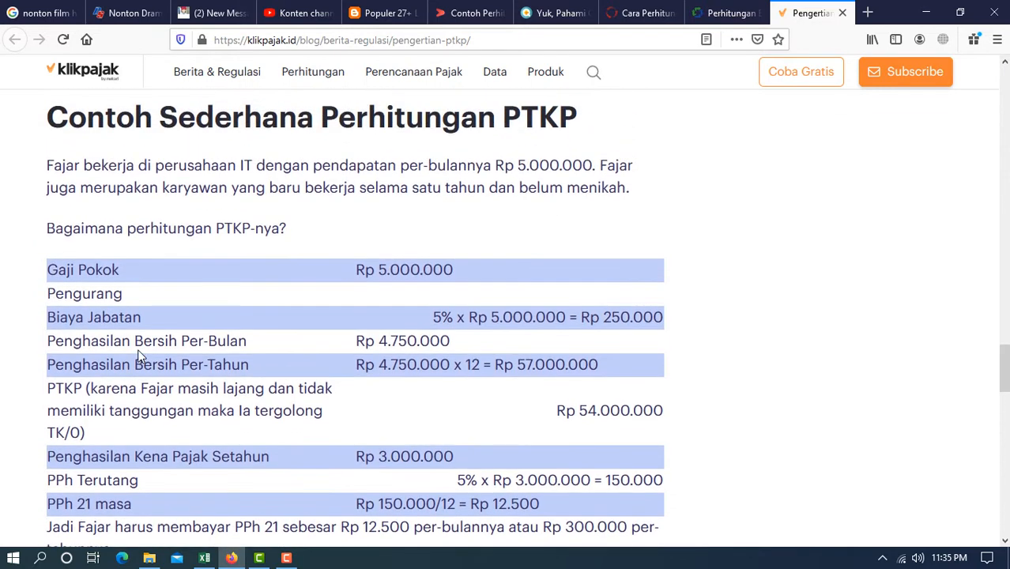
scroll(140, 356, "down", 2)
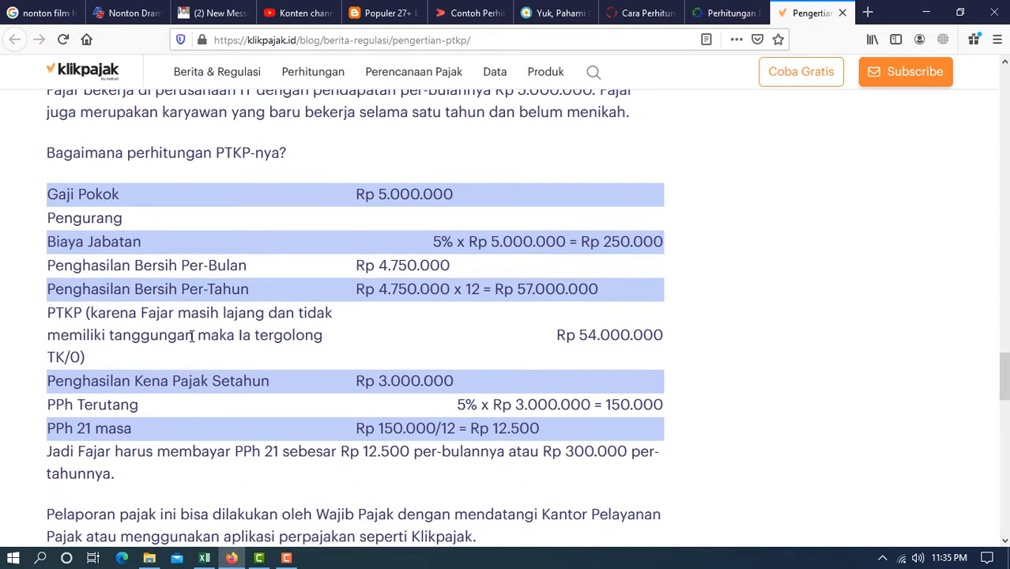
scroll(191, 336, "down", 2)
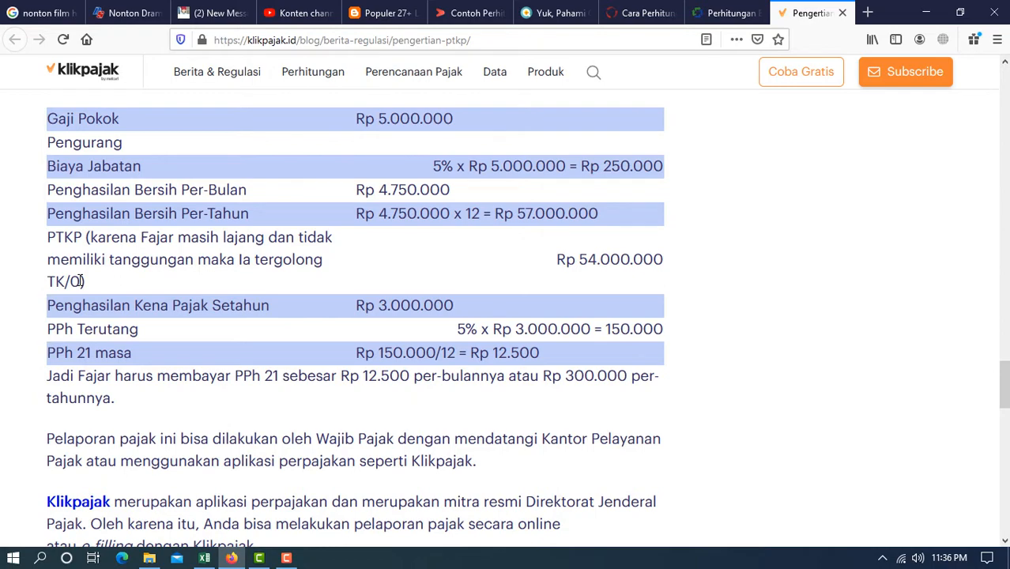
- Compare the PTKP tariff table with the TK/0 deduction and taxable annual income in the calculation example
scroll(554, 263, "up", 6)
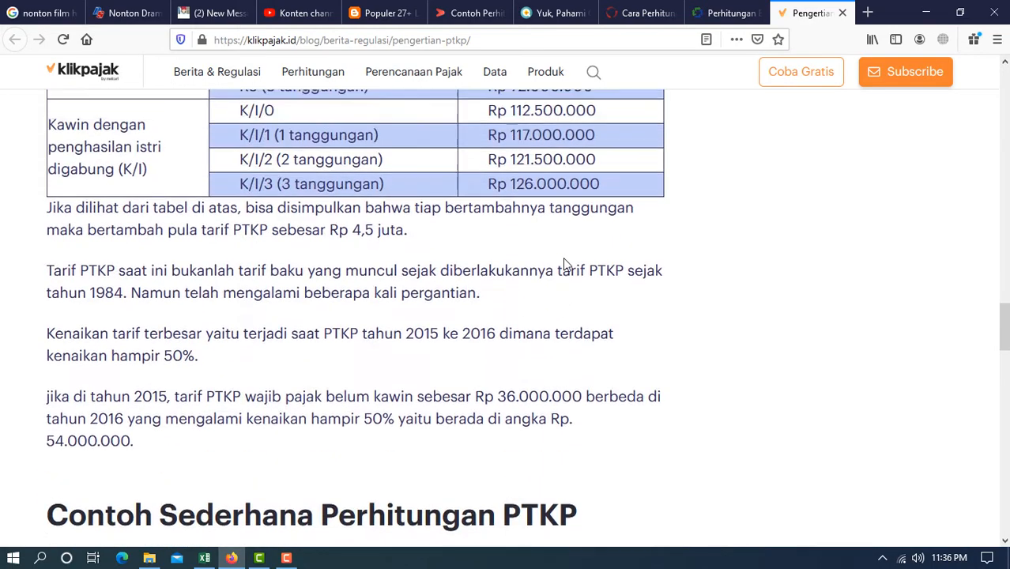
scroll(563, 257, "up", 4)
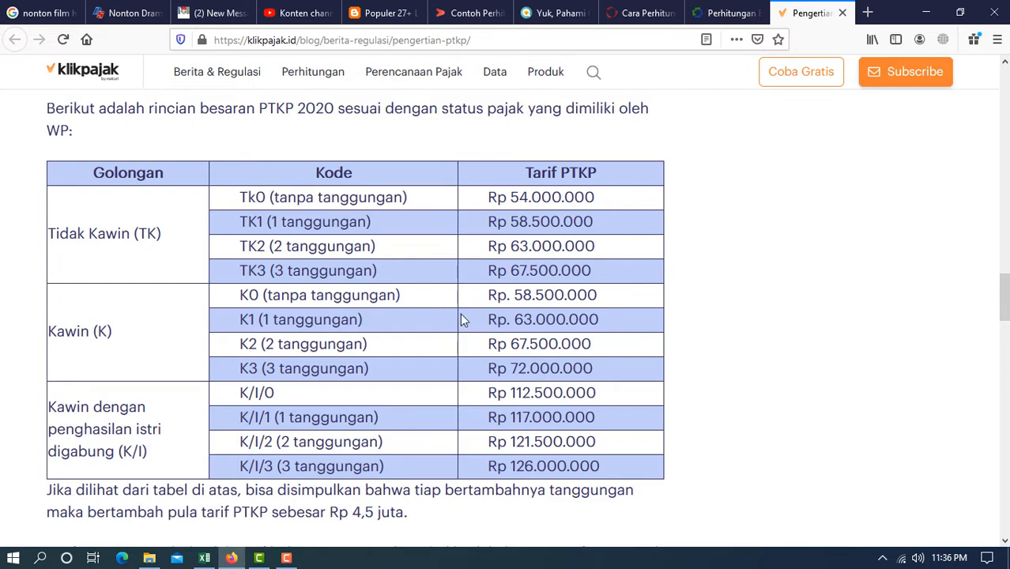
scroll(463, 316, "down", 11)
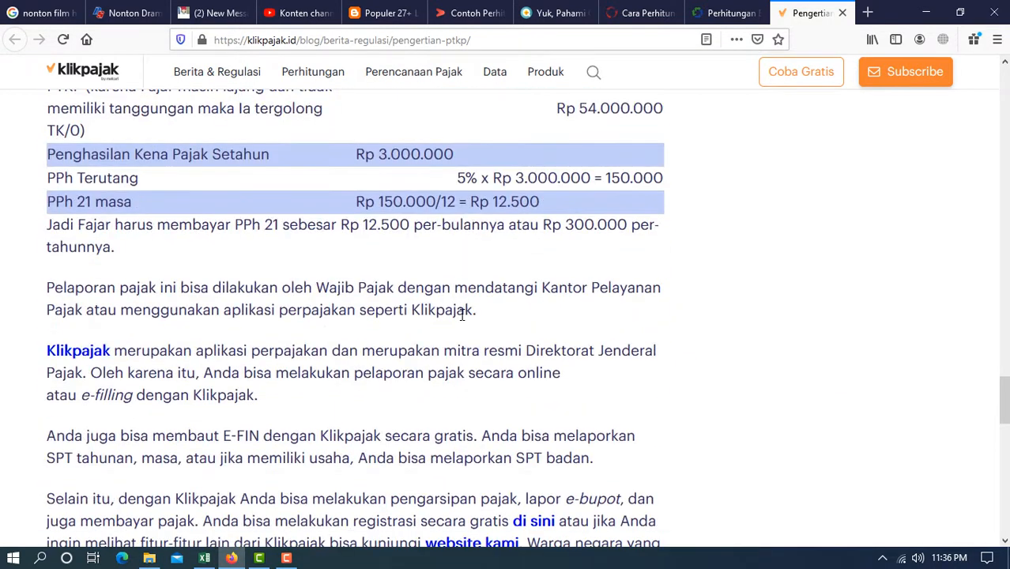
scroll(462, 315, "up", 5)
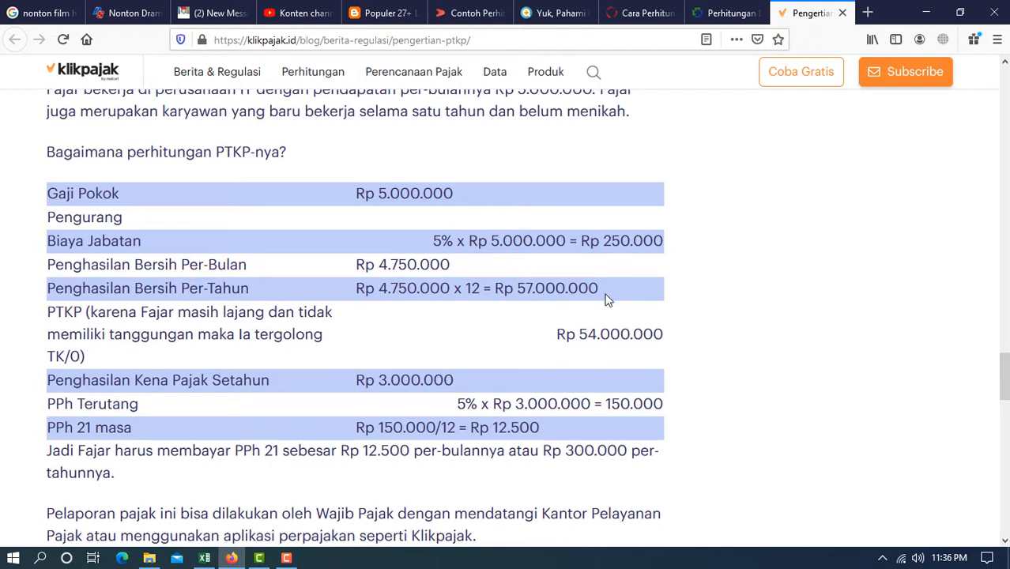
scroll(605, 299, "down", 2)
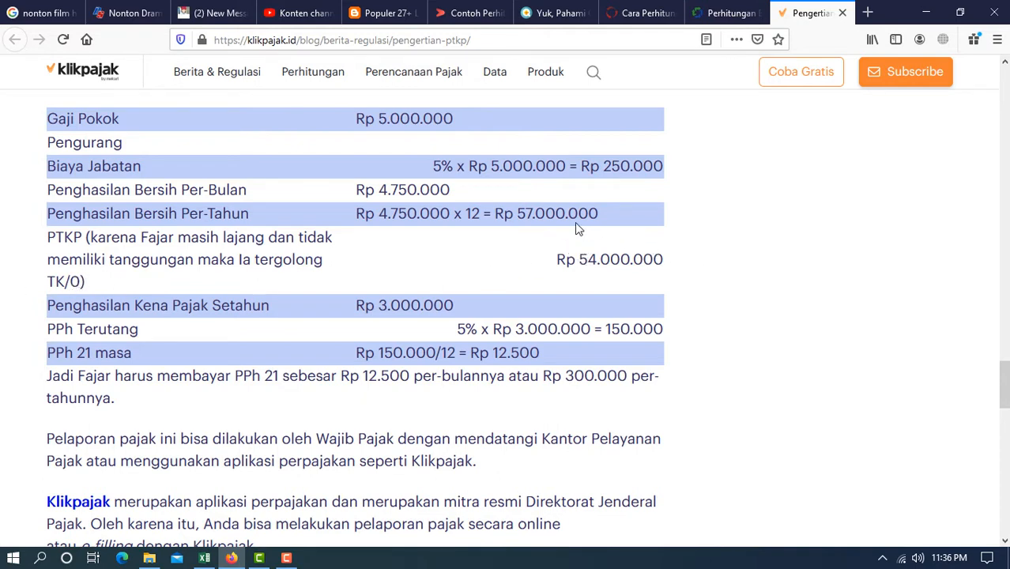
scroll(548, 217, "down", 2)
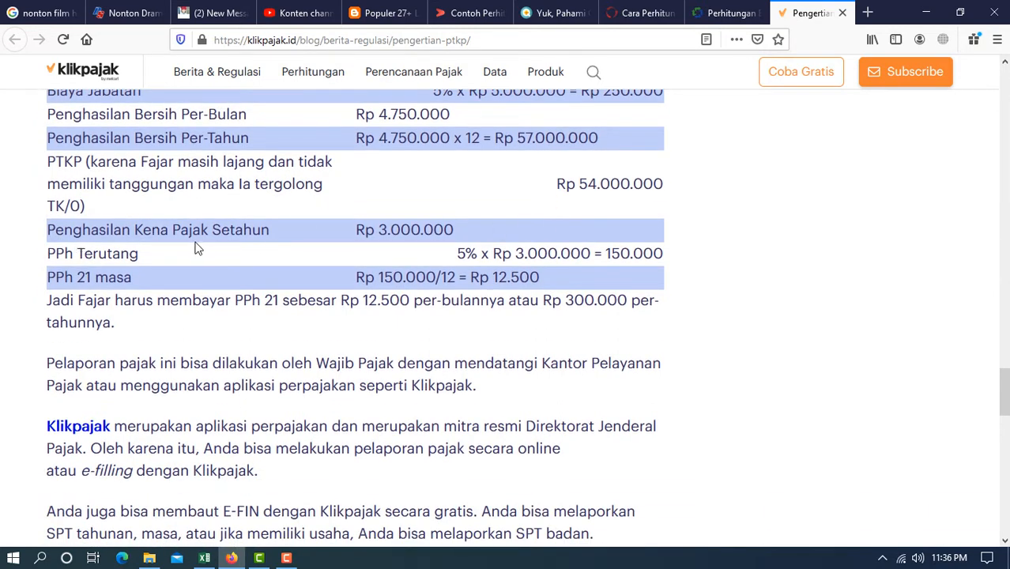
scroll(502, 243, "up", 2)
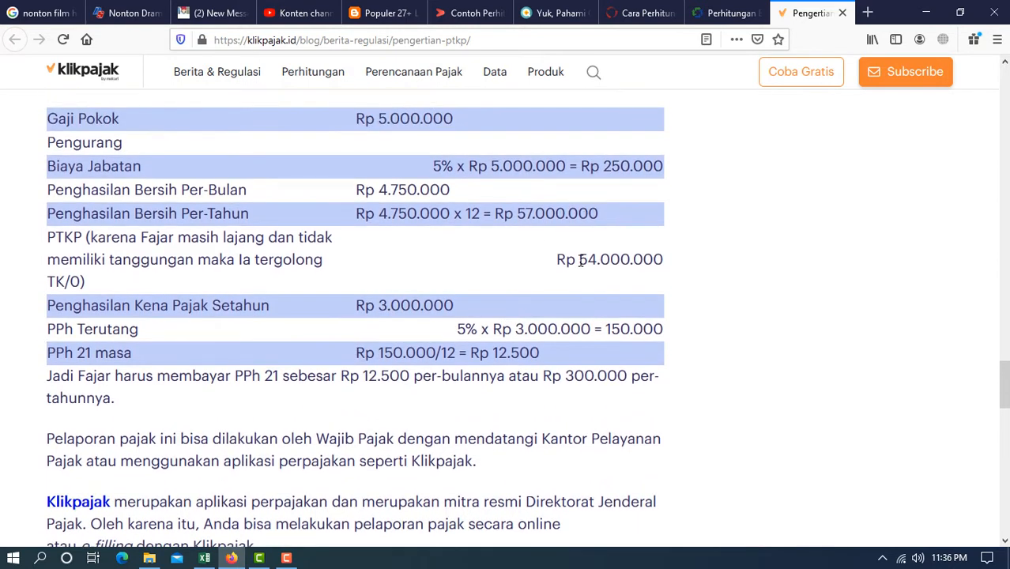
- Highlight the PTKP amount, the 5% tax rate and the PPh Terutang result in turn in the calculation example
left_click_drag(580, 261, 668, 261)
left_click(668, 316)
scroll(351, 258, "down", 2)
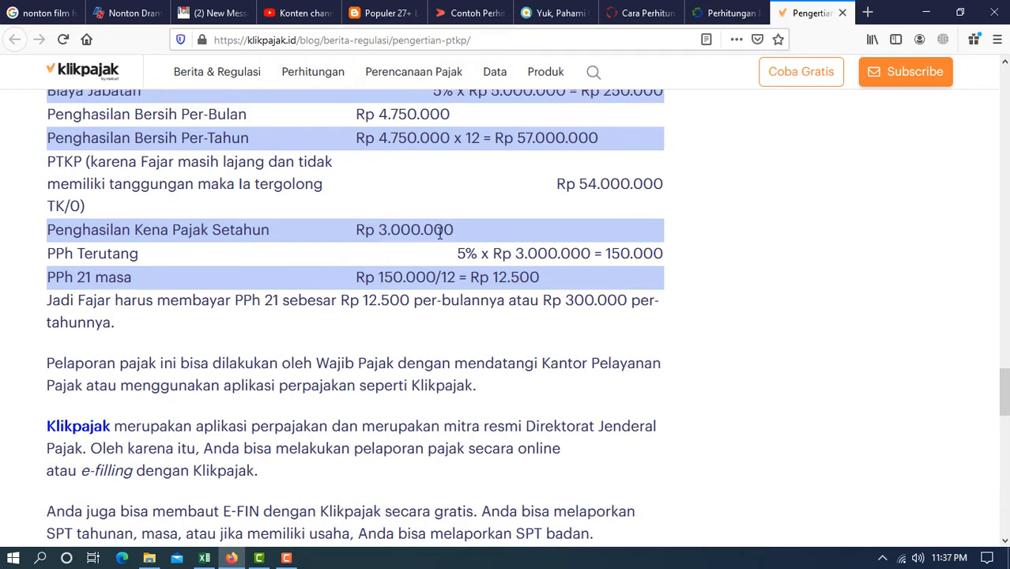
scroll(440, 233, "down", 2)
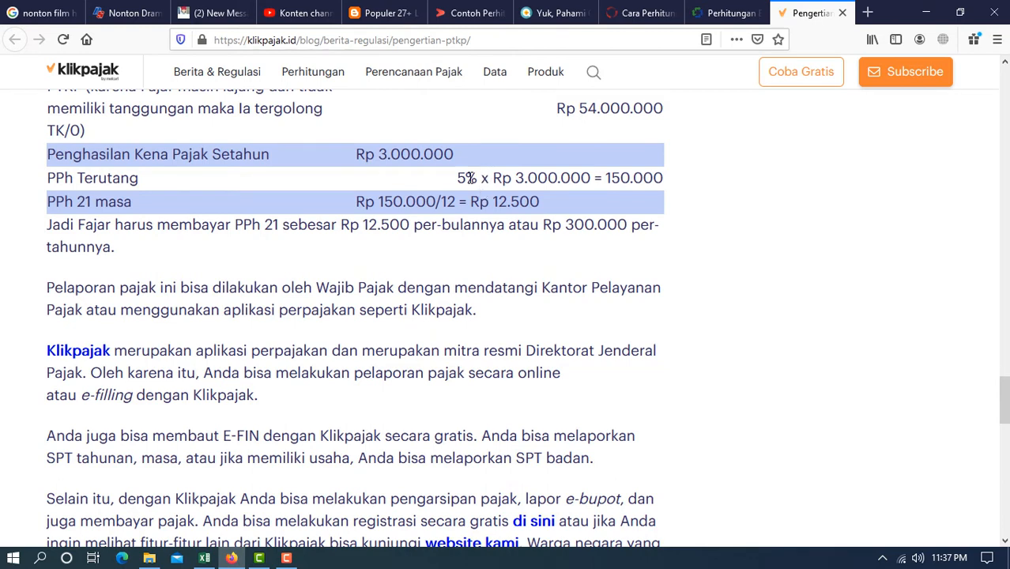
left_click_drag(478, 177, 456, 178)
left_click(700, 252)
left_click_drag(606, 178, 711, 173)
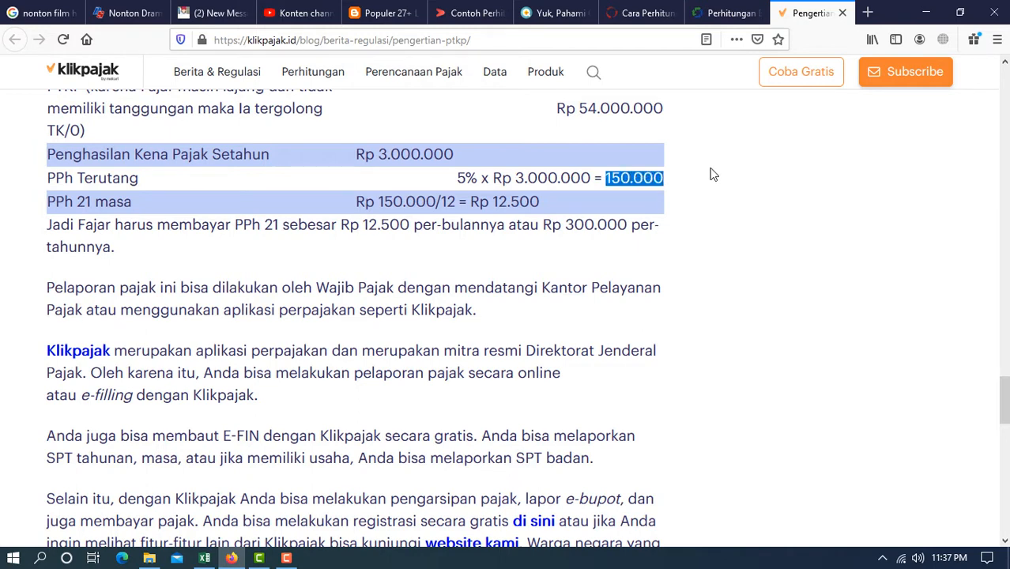
left_click(735, 248)
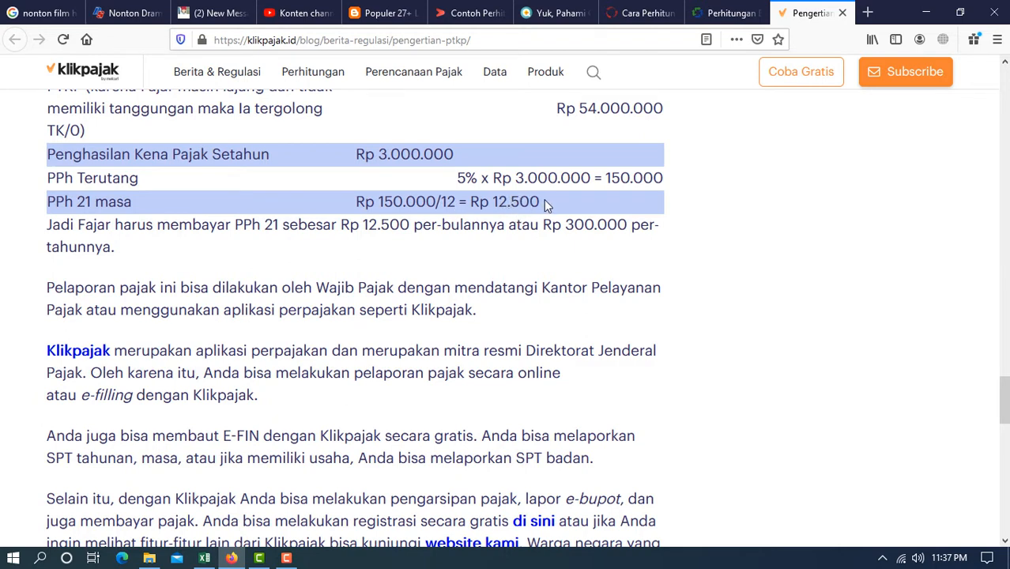
- Highlight the monthly tax result in the example's PPh 21 masa row
left_click_drag(544, 199, 491, 203)
left_click(490, 204)
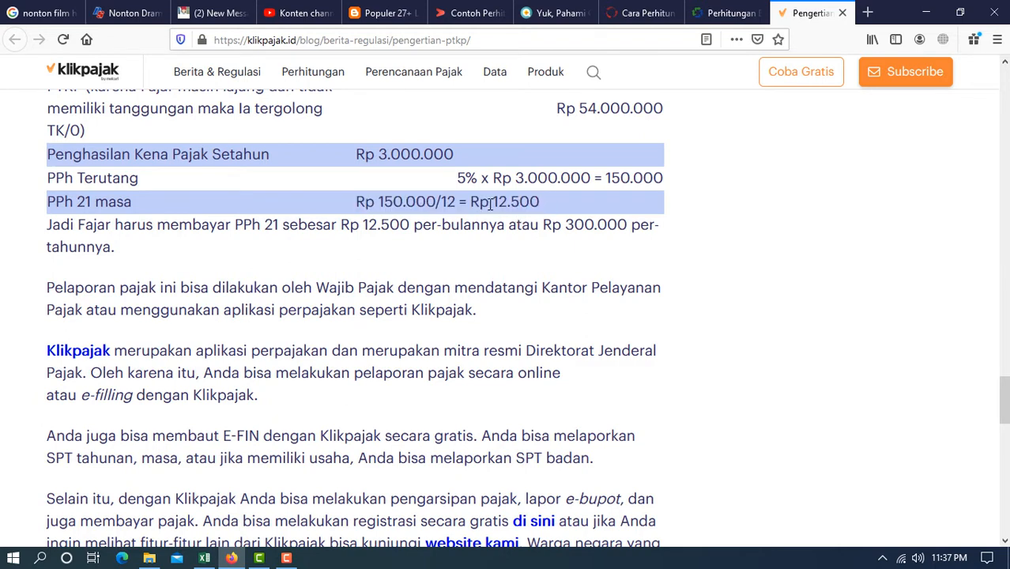
double_click(534, 201)
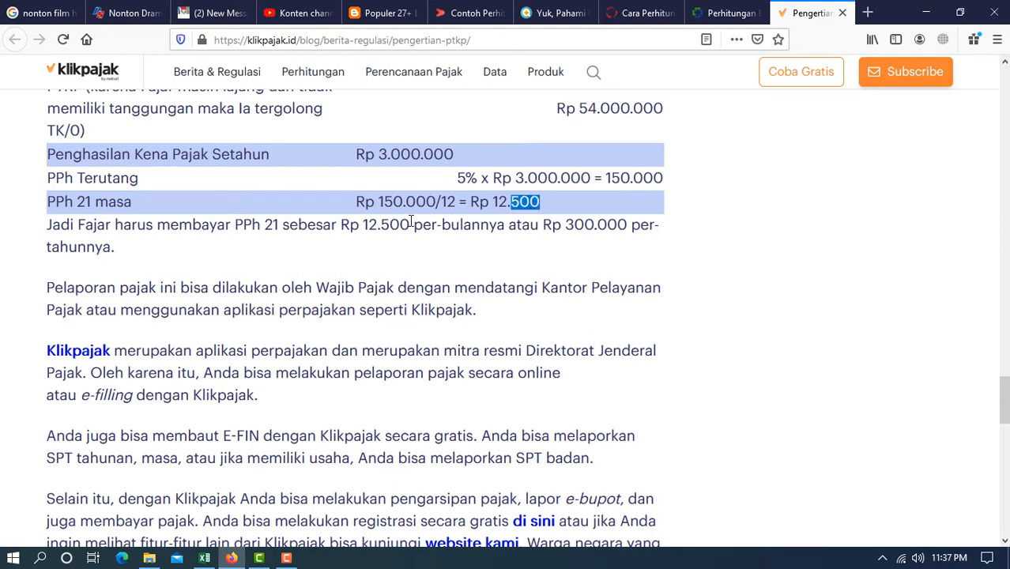
- Switch to the Payroll workbook in Excel and add a new worksheet right after Laporan BPJS
scroll(752, 276, "up", 7)
scroll(752, 274, "down", 3)
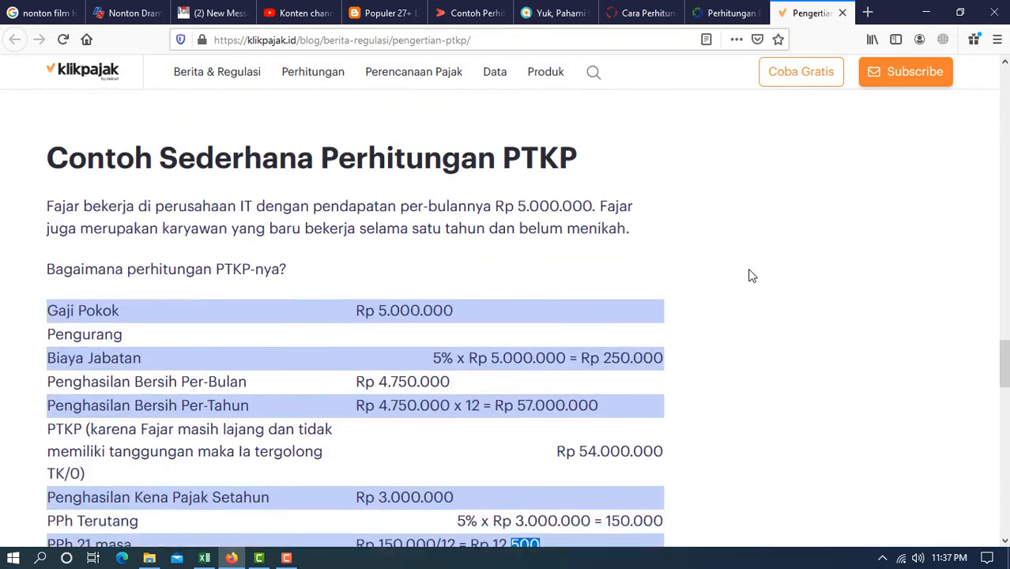
scroll(751, 273, "up", 8)
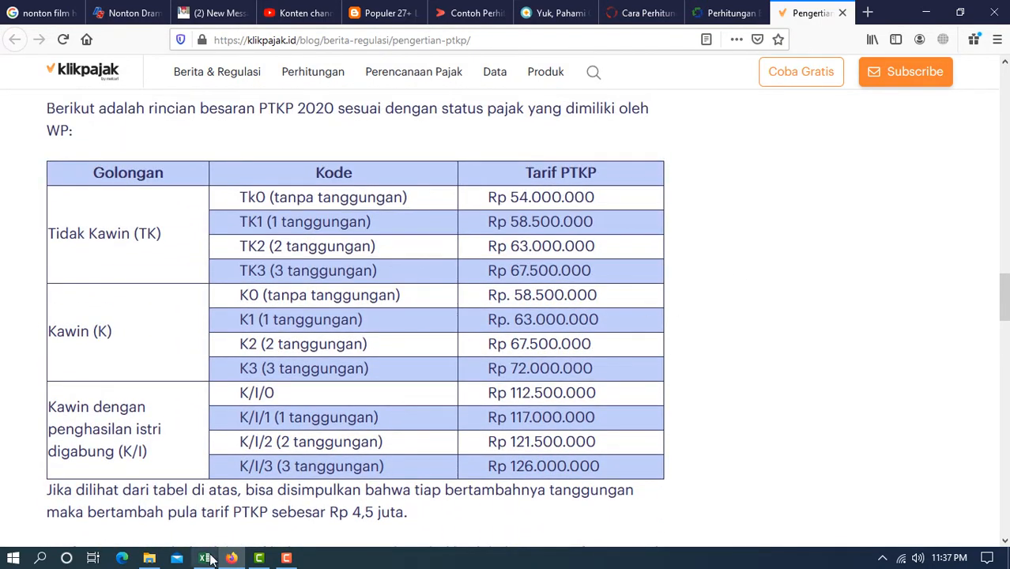
mouse_move(208, 558)
left_click(207, 474)
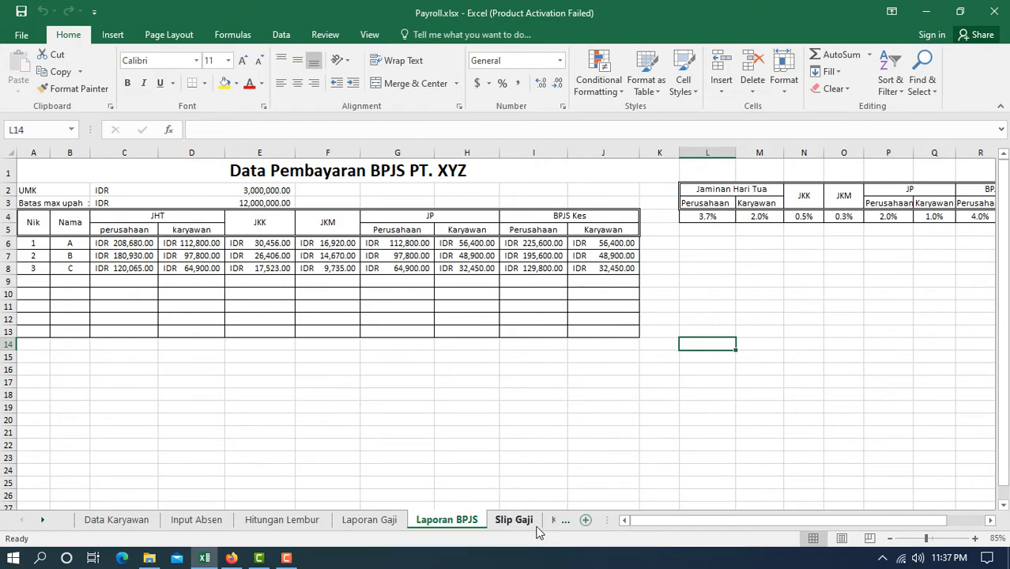
left_click(586, 520)
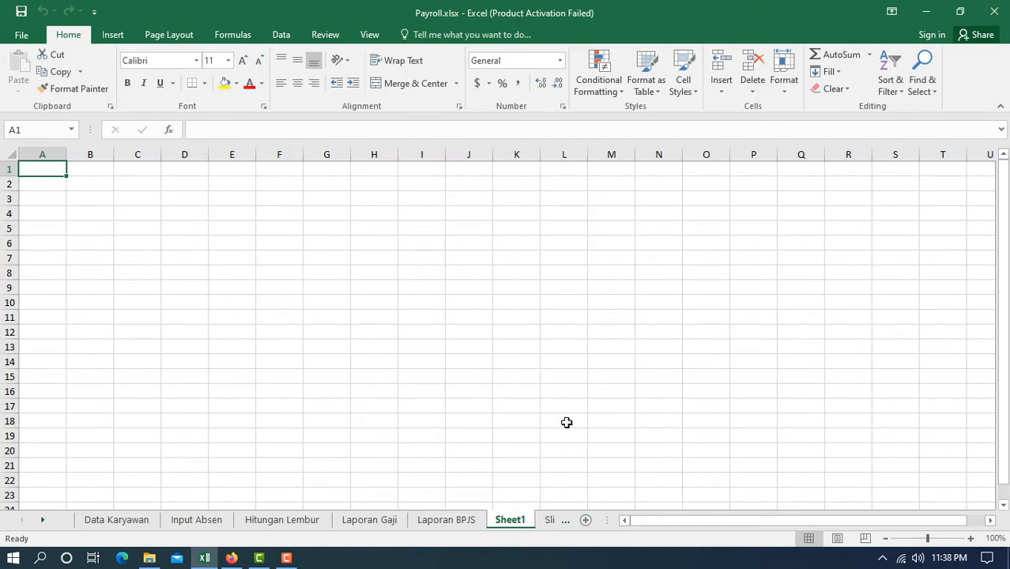
- Rename the new worksheet as Laporan PPH21
scroll(512, 524, "down", 6)
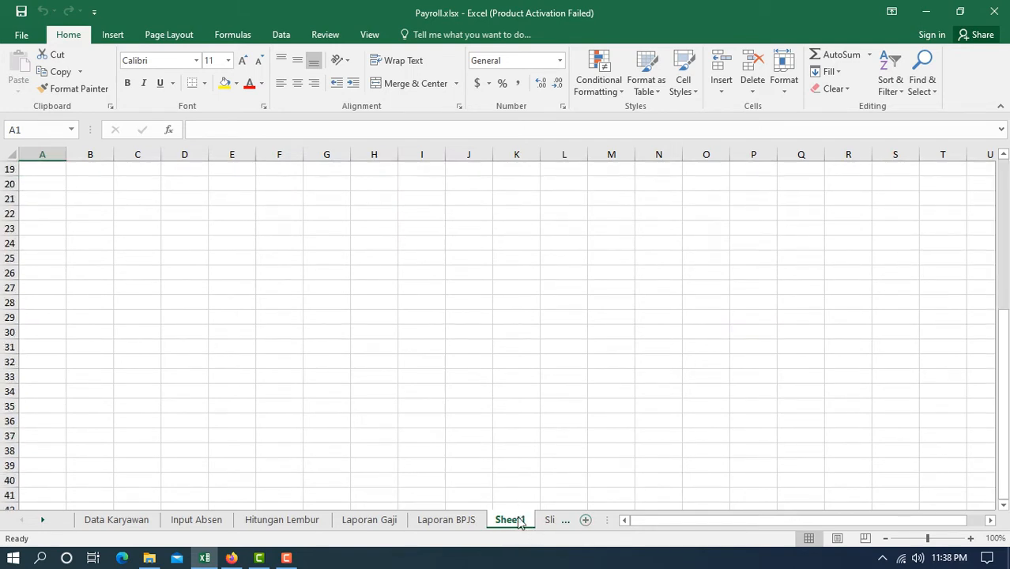
right_click(512, 521)
left_click(557, 383)
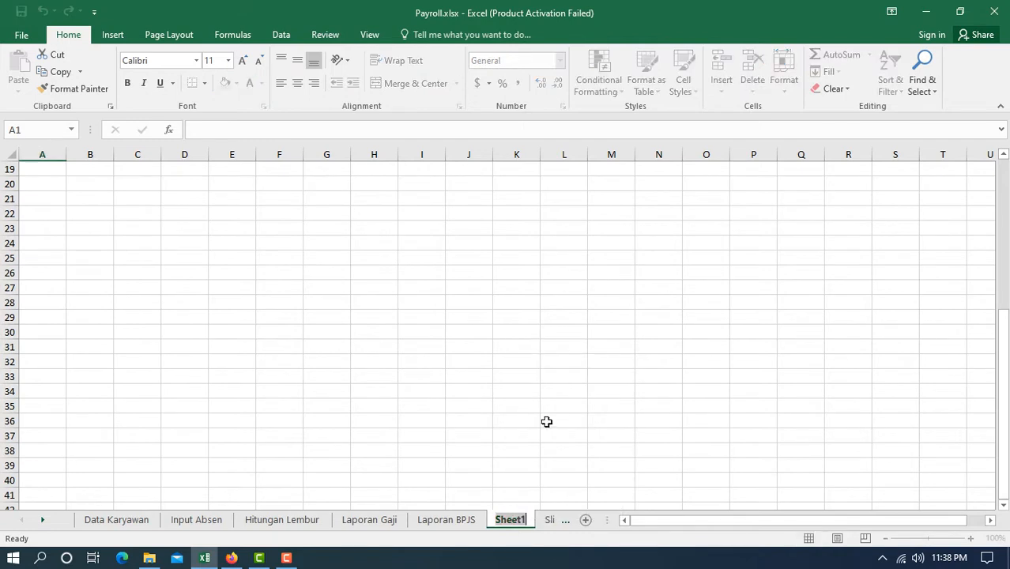
type("La")
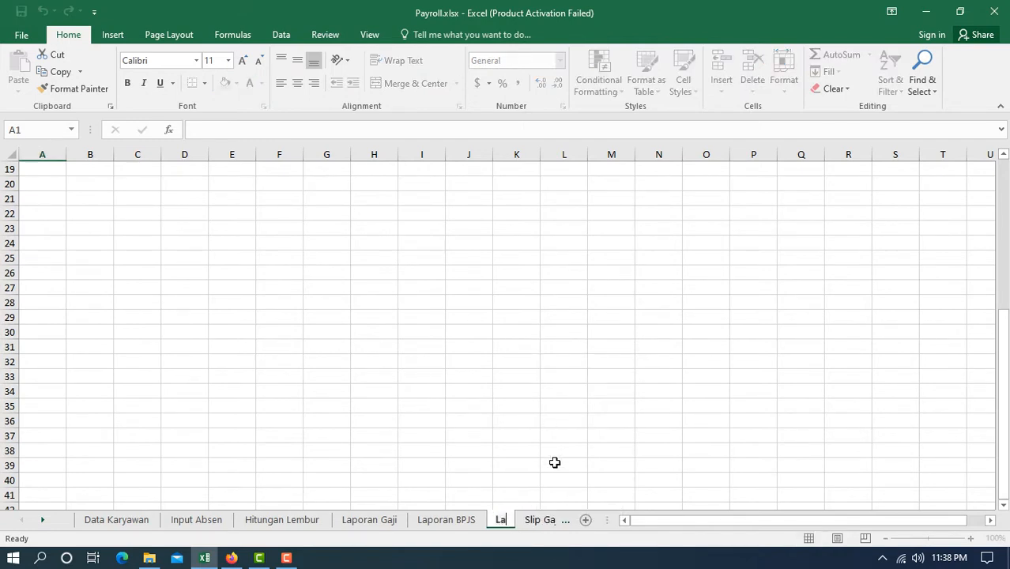
type("poran PPH21")
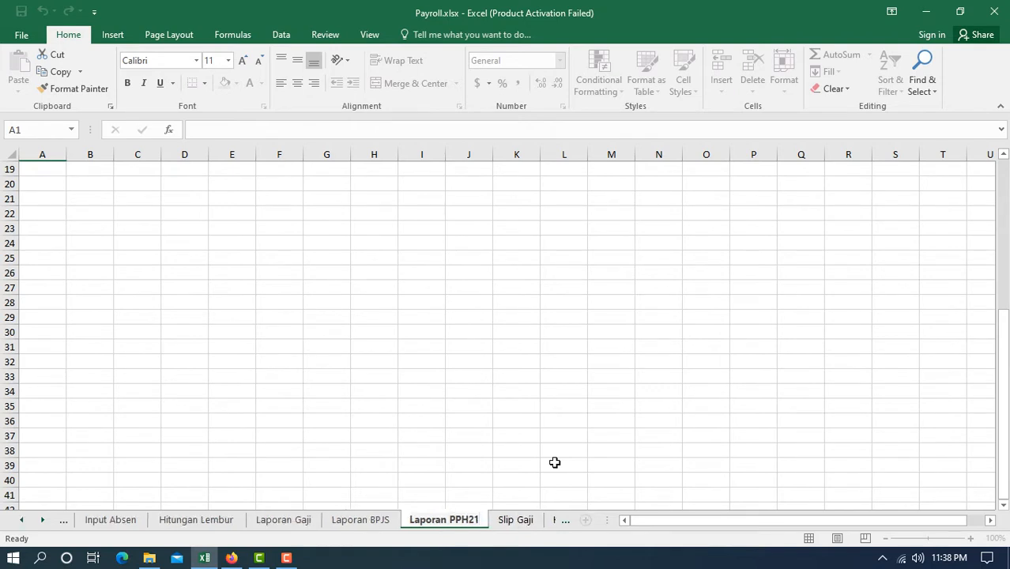
key("Return")
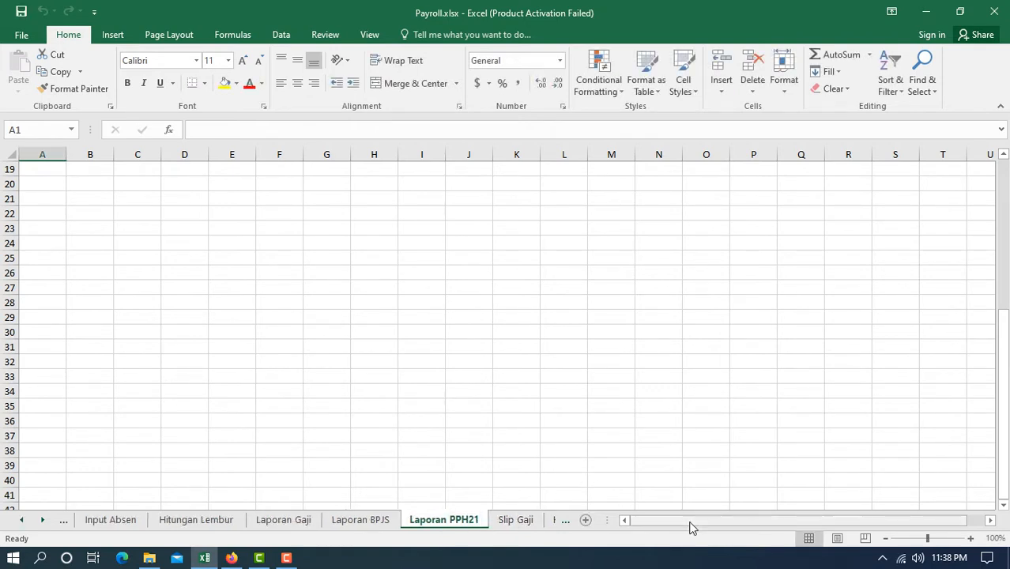
- Copy the salary report A1:G11 from the Laporan Gaji sheet and paste it at A1 of Laporan PPH21
left_click(288, 528)
left_click(352, 528)
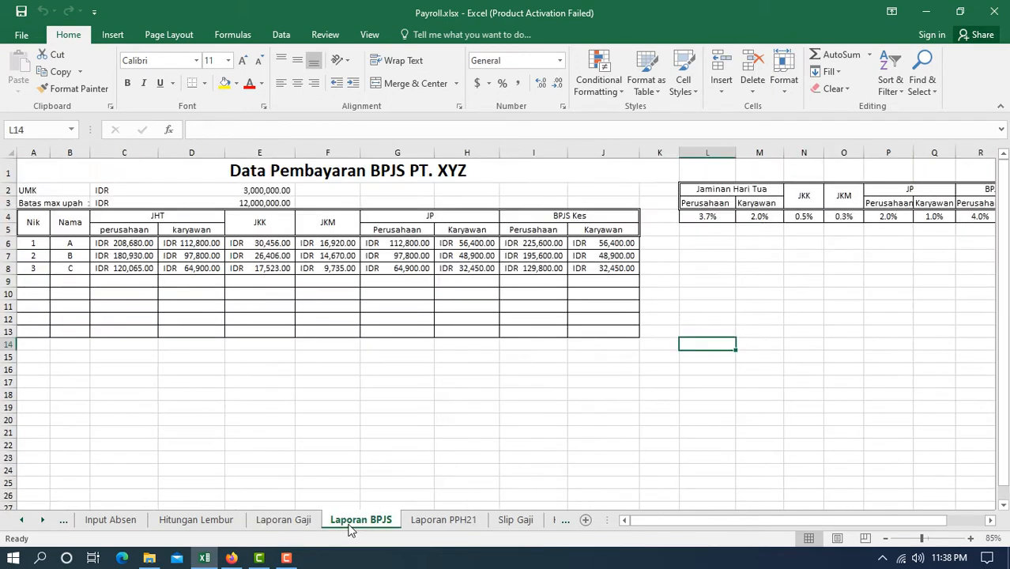
left_click(290, 525)
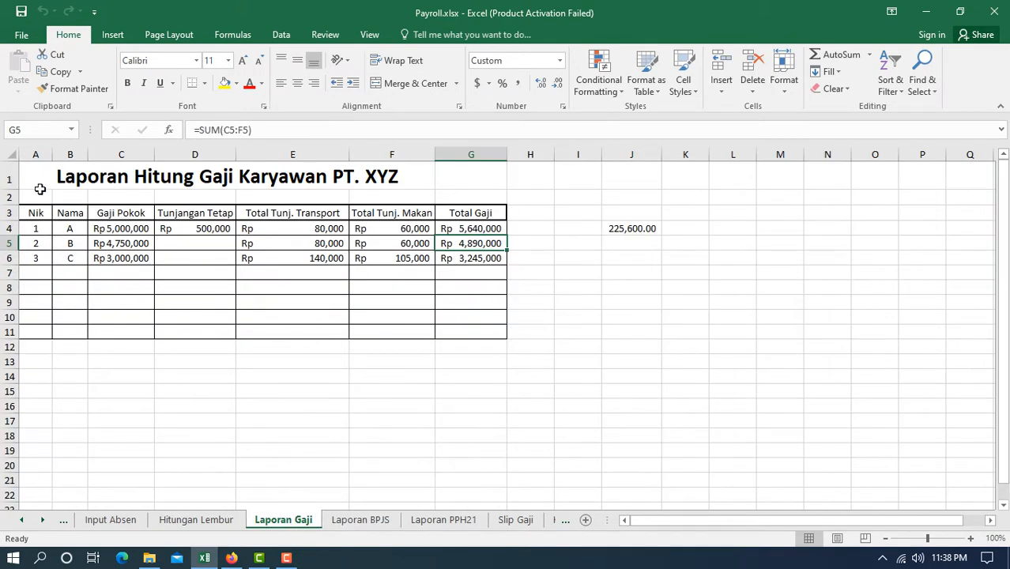
left_click_drag(38, 168, 488, 334)
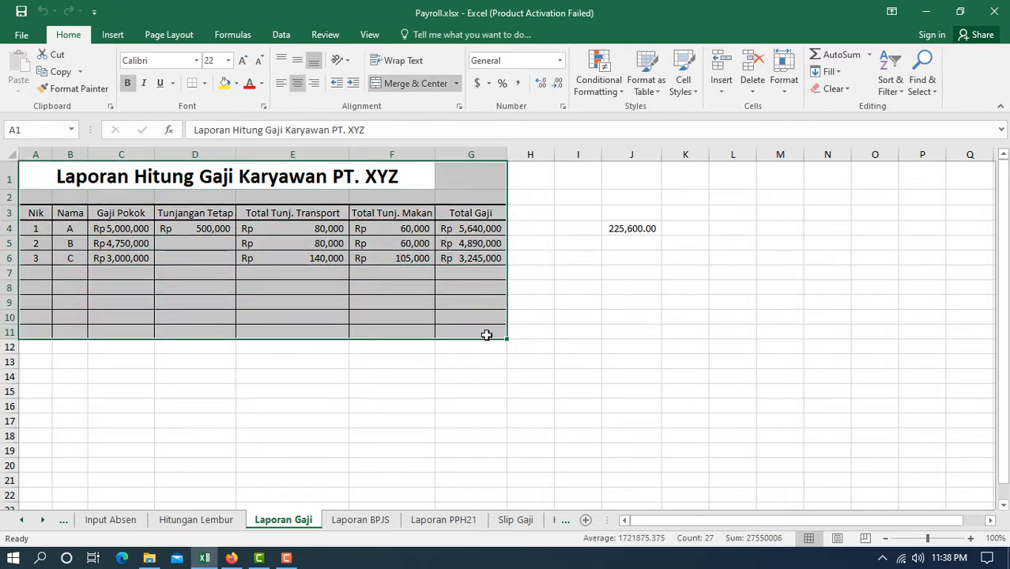
key("ctrl+c")
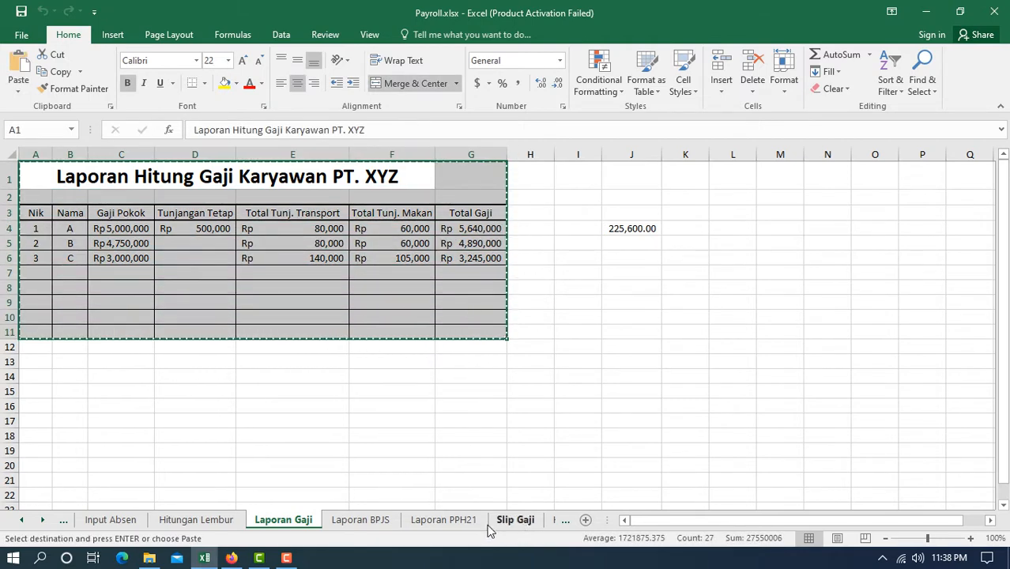
left_click(444, 520)
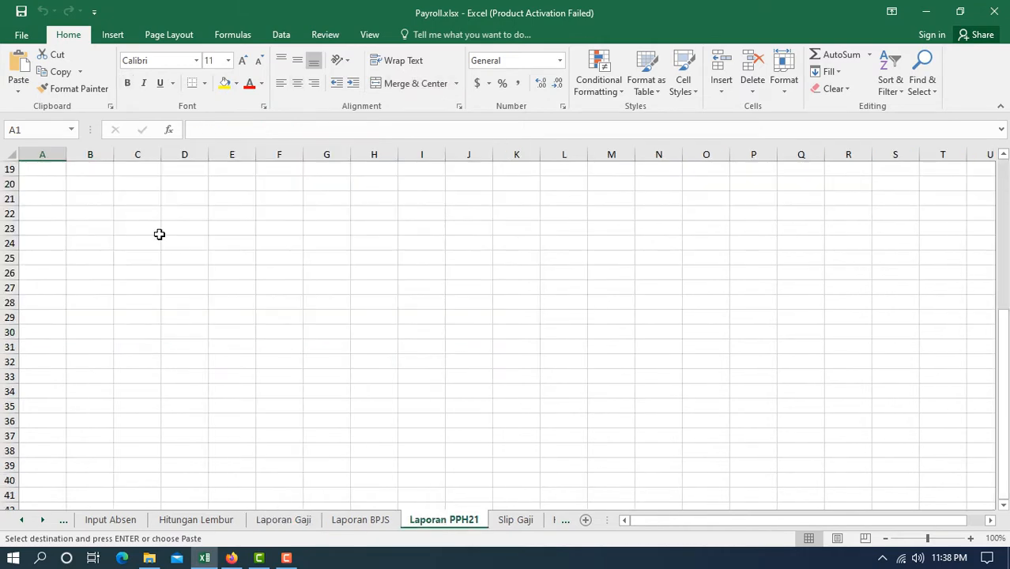
left_click(30, 175)
scroll(174, 284, "up", 6)
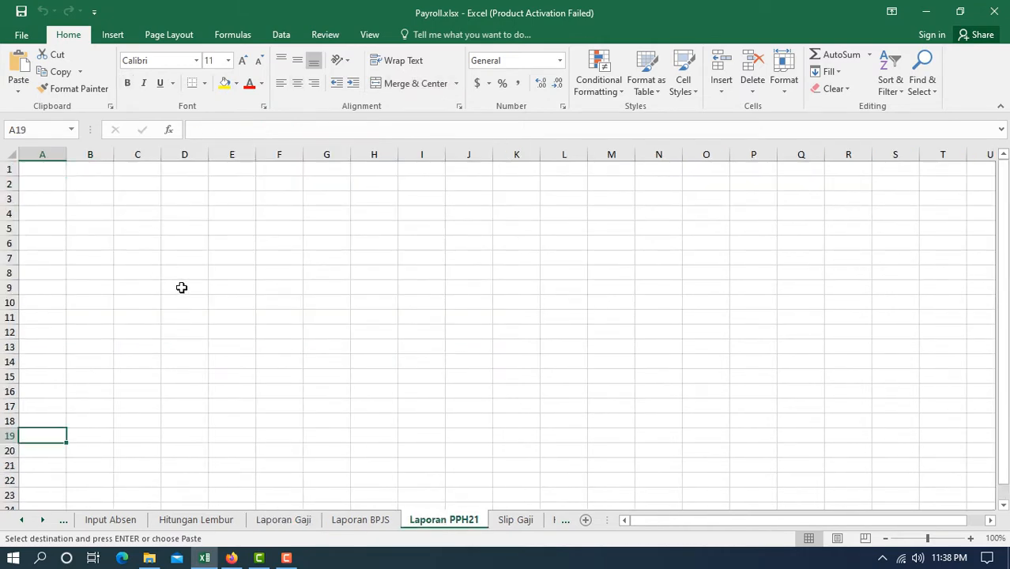
left_click(49, 170)
key("ctrl+v")
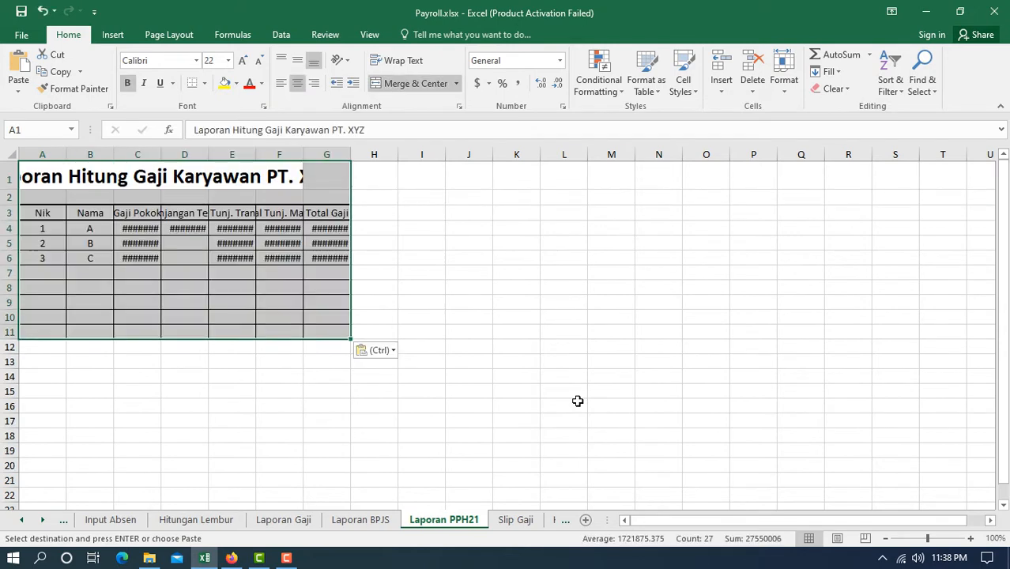
- Autofit the widths of columns C through G to the contents of the pasted table
left_click(642, 394)
double_click(351, 152)
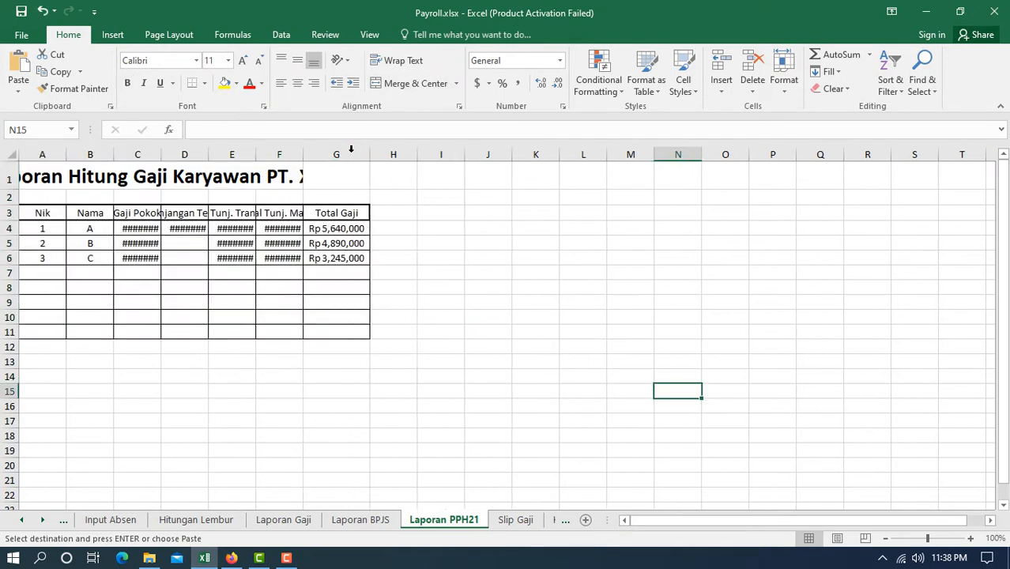
double_click(303, 151)
double_click(258, 152)
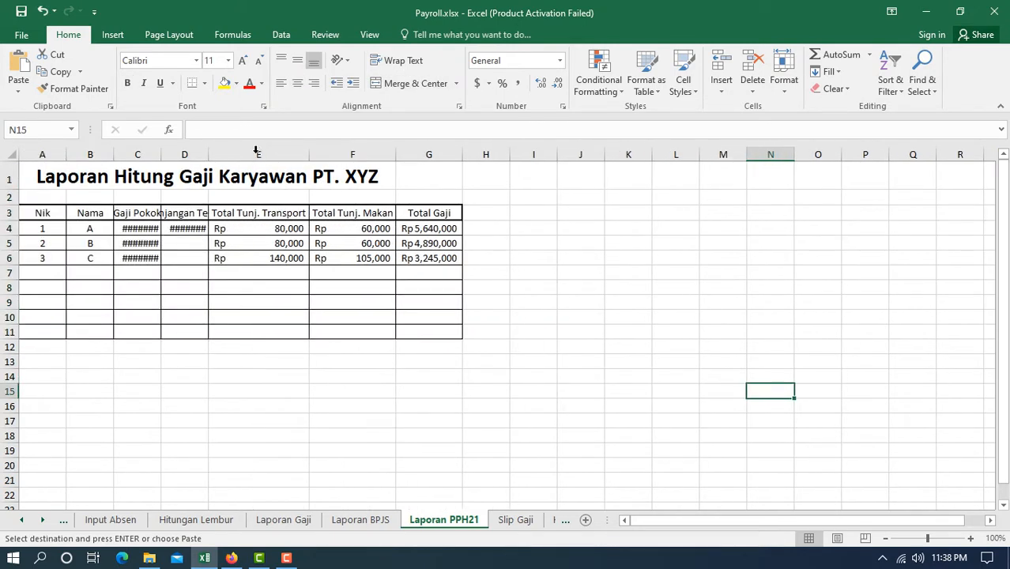
double_click(209, 152)
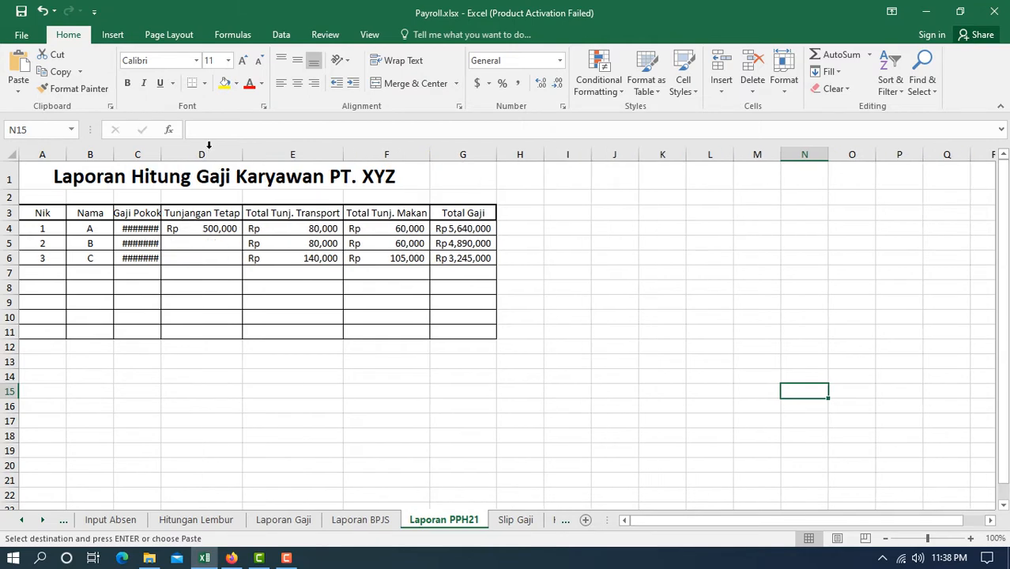
double_click(163, 152)
- Change the report title in A1 to "Laporan Hitung PPH 21 Karyawan PT. XYZ"
left_click(130, 175)
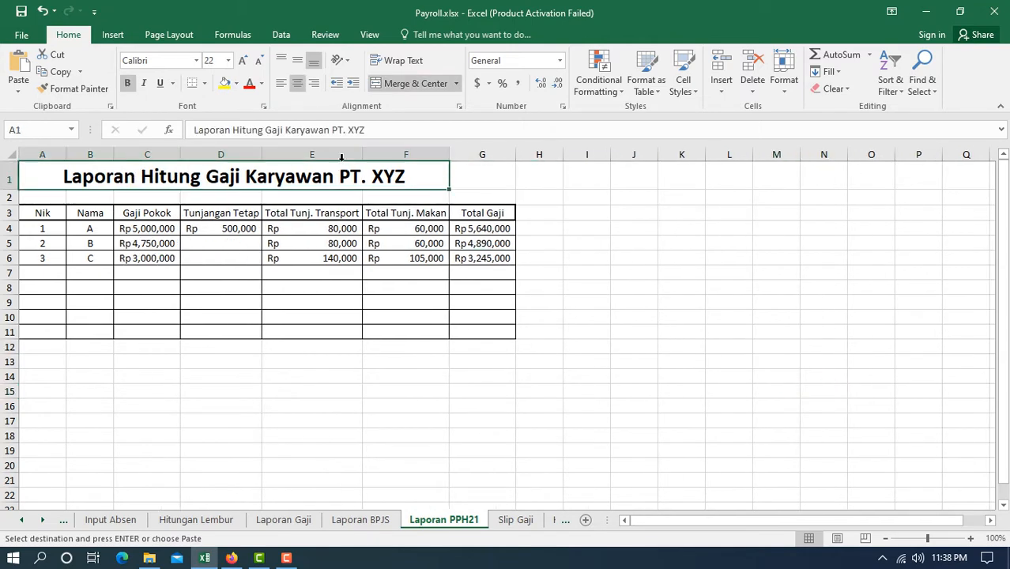
double_click(267, 131)
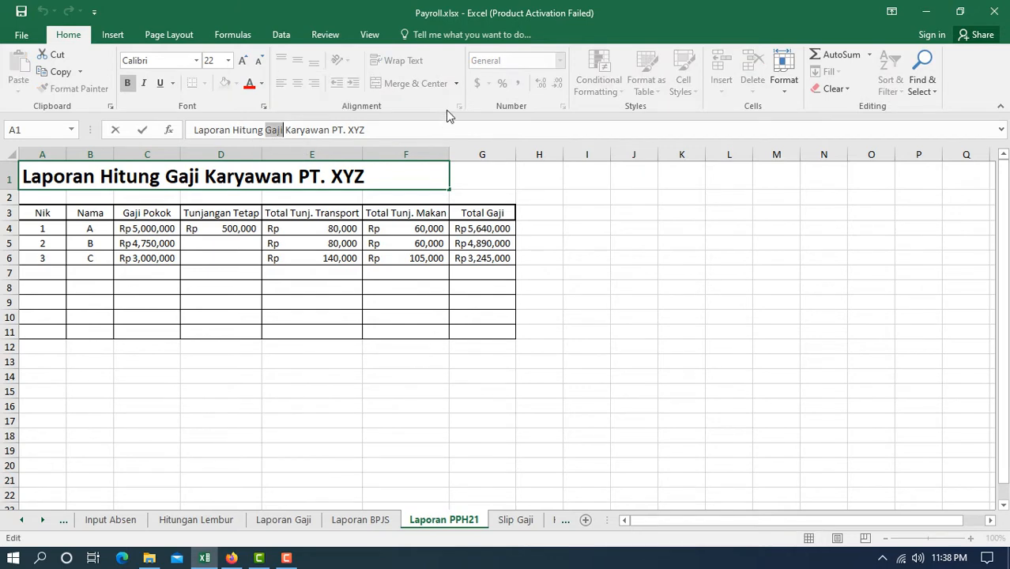
type("PPH21")
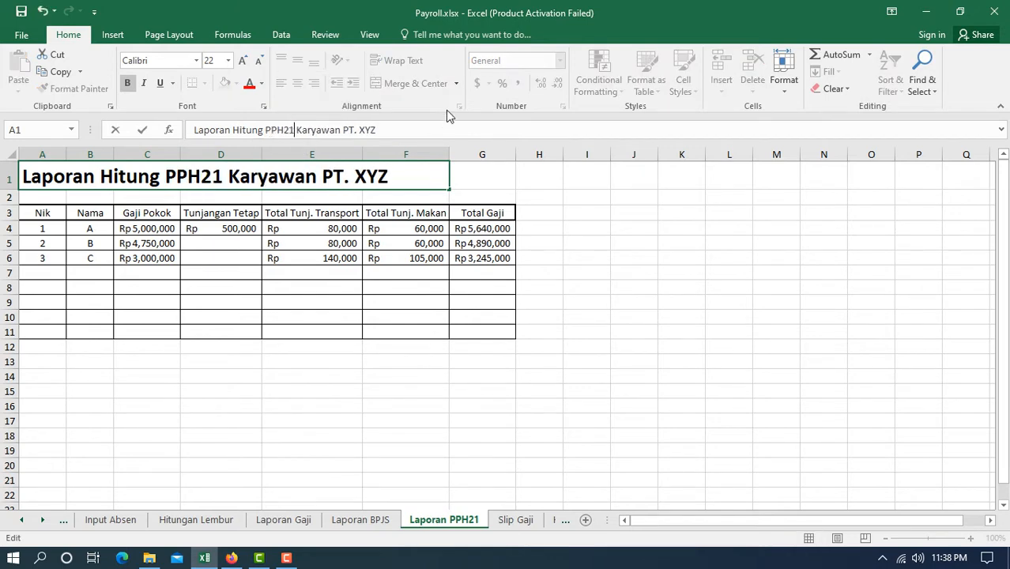
left_click(285, 131)
left_click(664, 318)
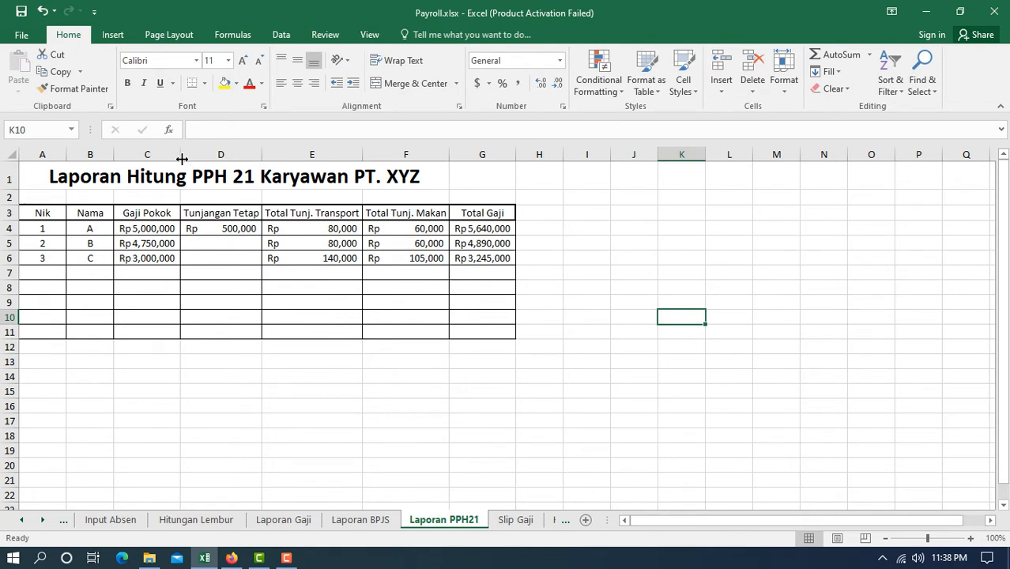
- Widen column C slightly and change its header in C3 to "Gaji Kotor"
left_click_drag(181, 156, 187, 155)
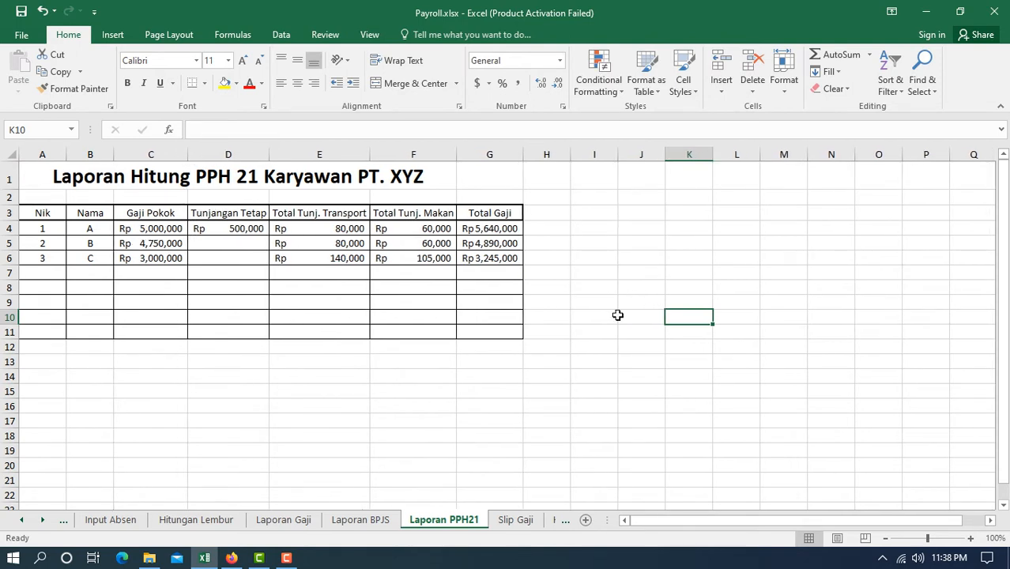
left_click(649, 271)
left_click(157, 214)
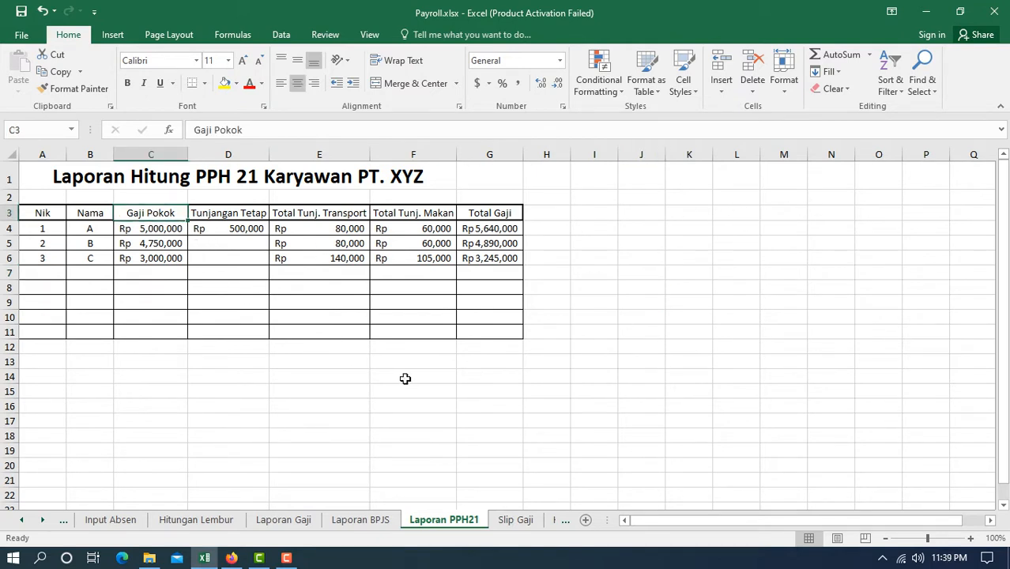
left_click_drag(245, 130, 215, 130)
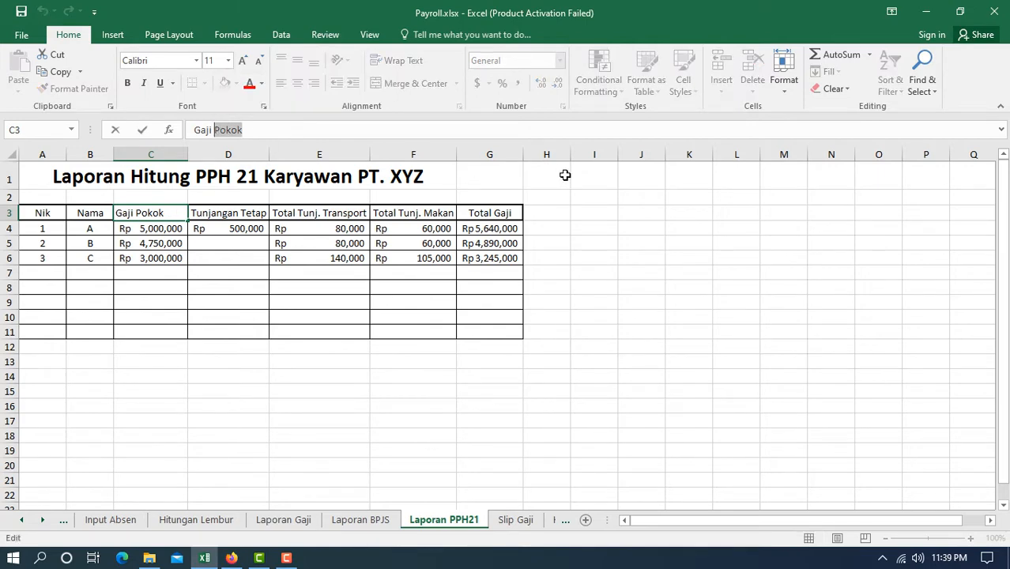
type("Kotor")
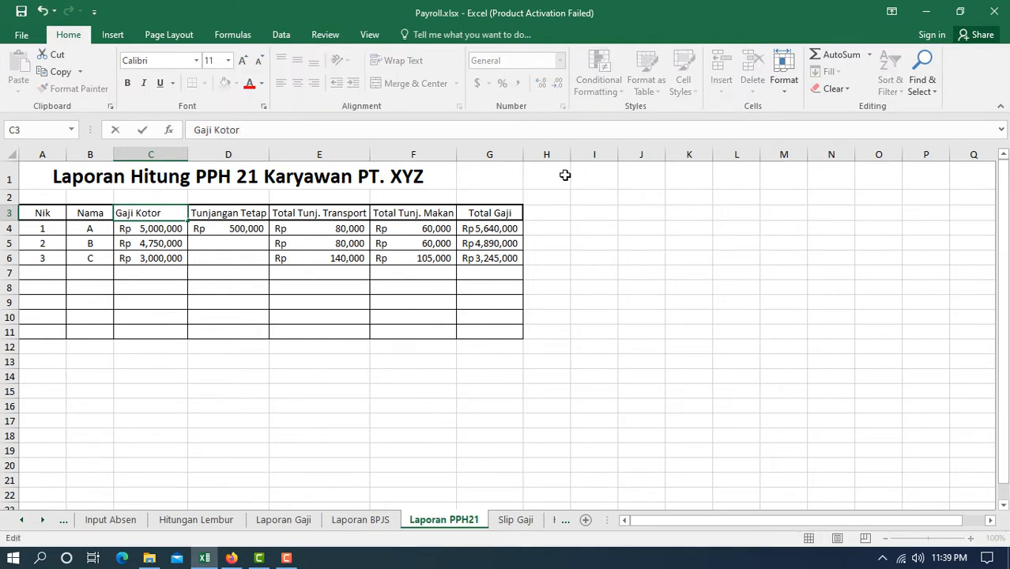
left_click(160, 242)
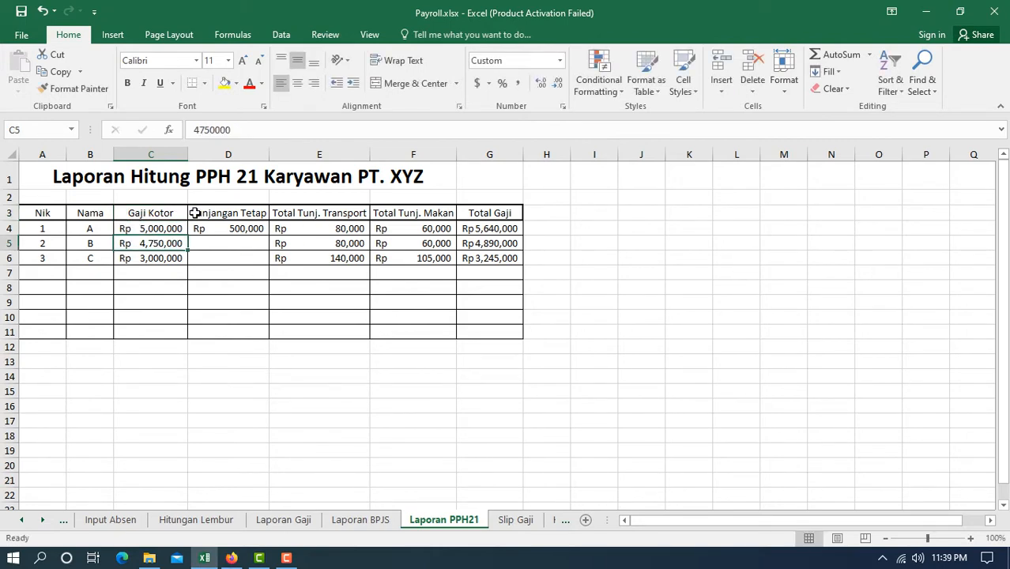
- Replace the headers in D3 and E3 with "Gaji Bersih" and "PPH 21 masa"
left_click(239, 212)
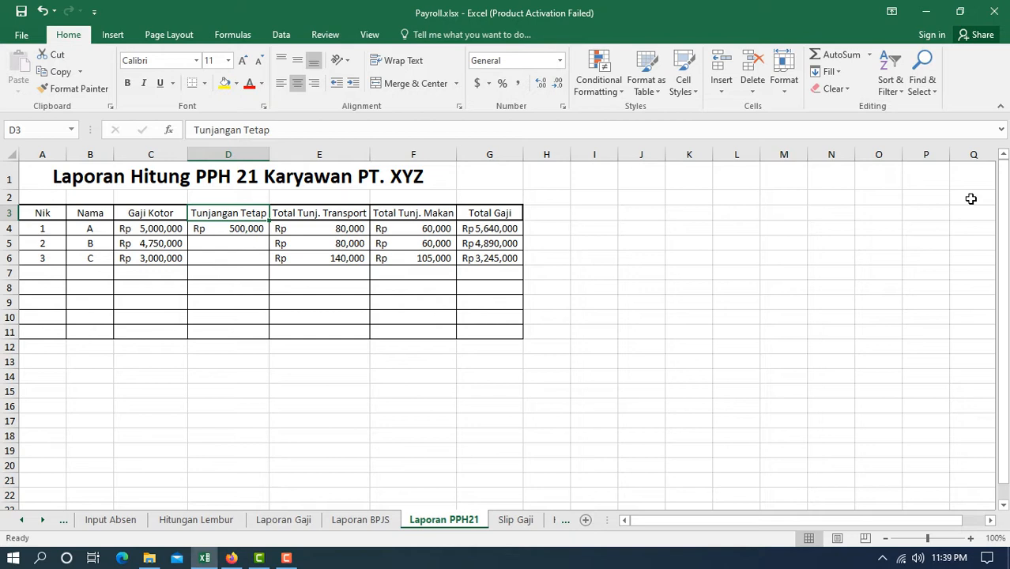
type("Gaji Ber")
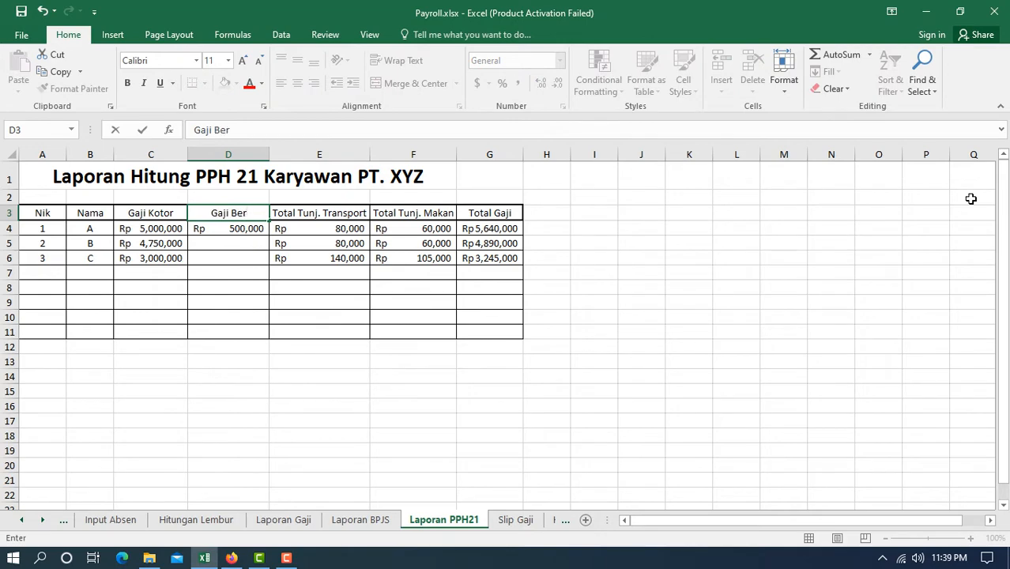
type("sih")
key("Return")
key("Up")
key("Right")
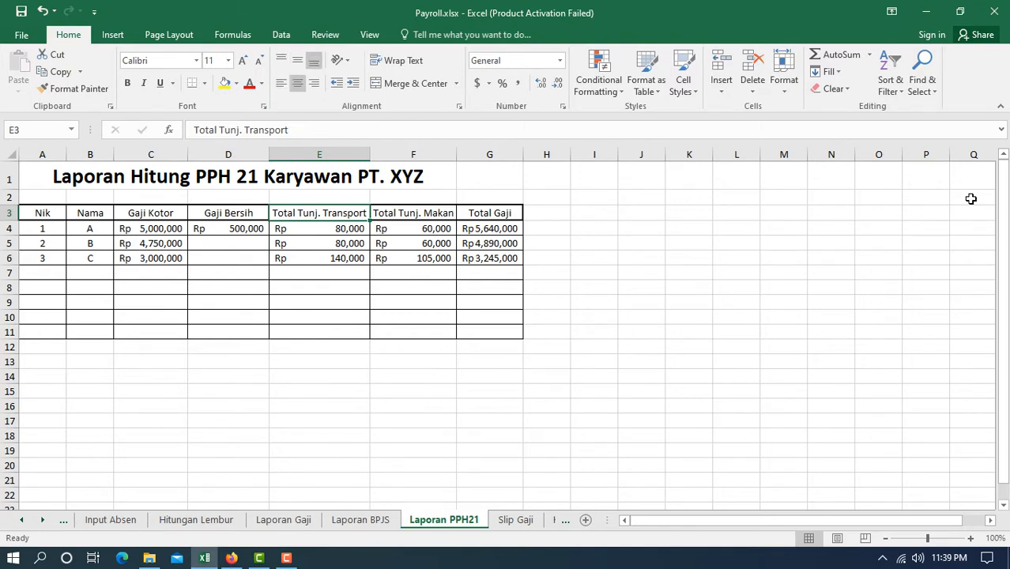
type("PP")
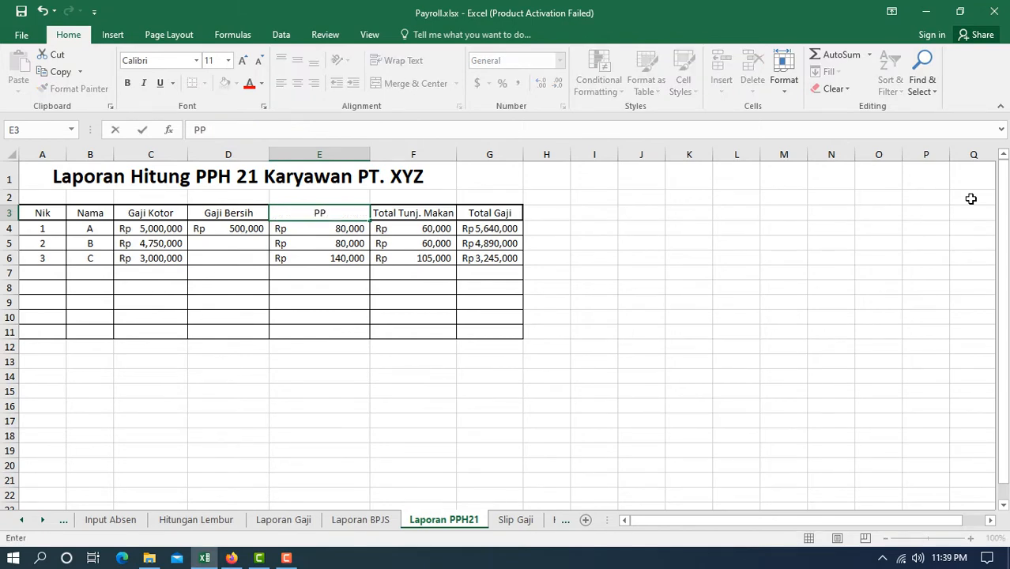
type("H 21 masa")
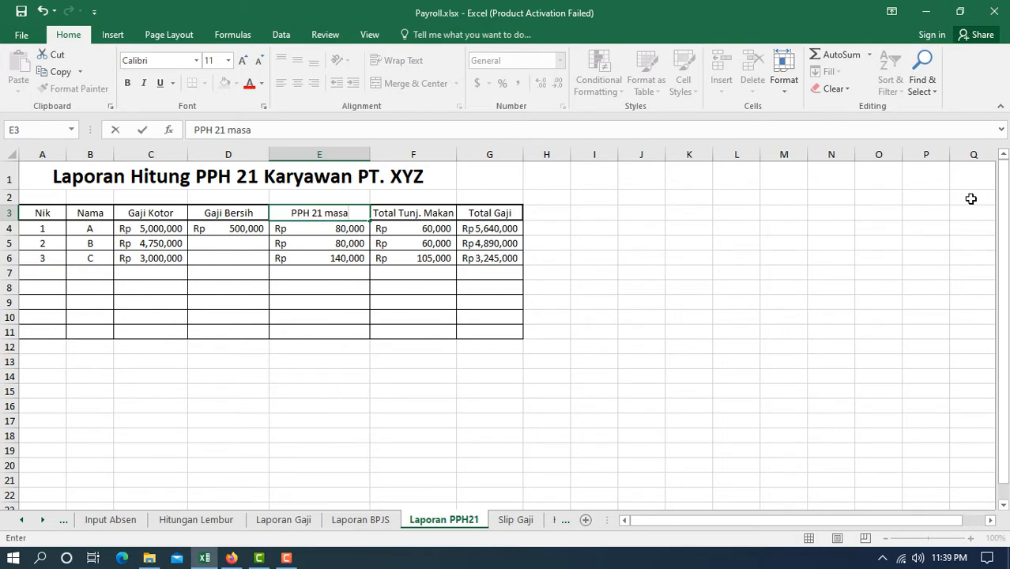
key("Return")
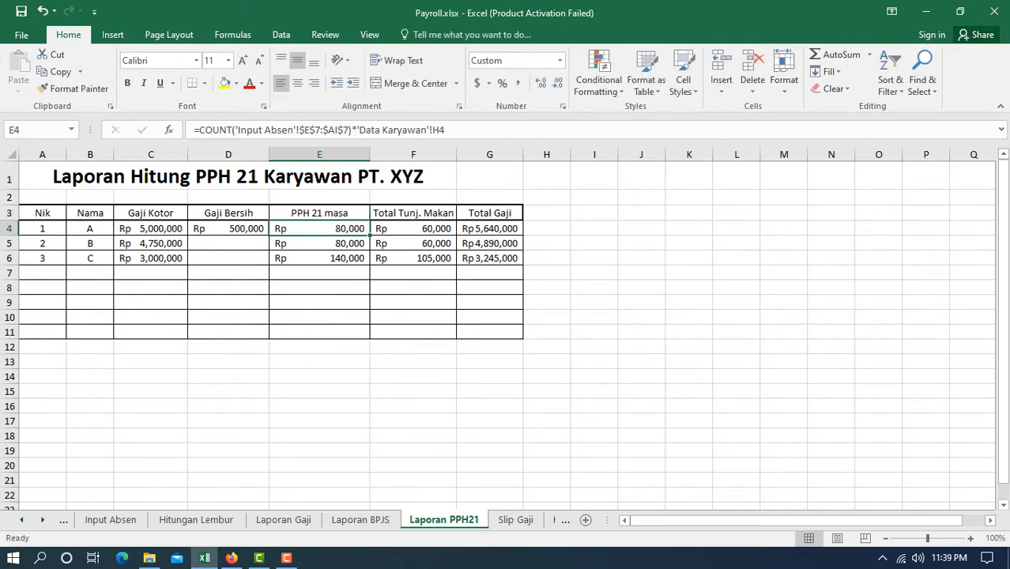
- Delete the Total Tunj. Makan and Total Gaji columns, F and G, from the report sheet
left_click_drag(399, 155, 482, 152)
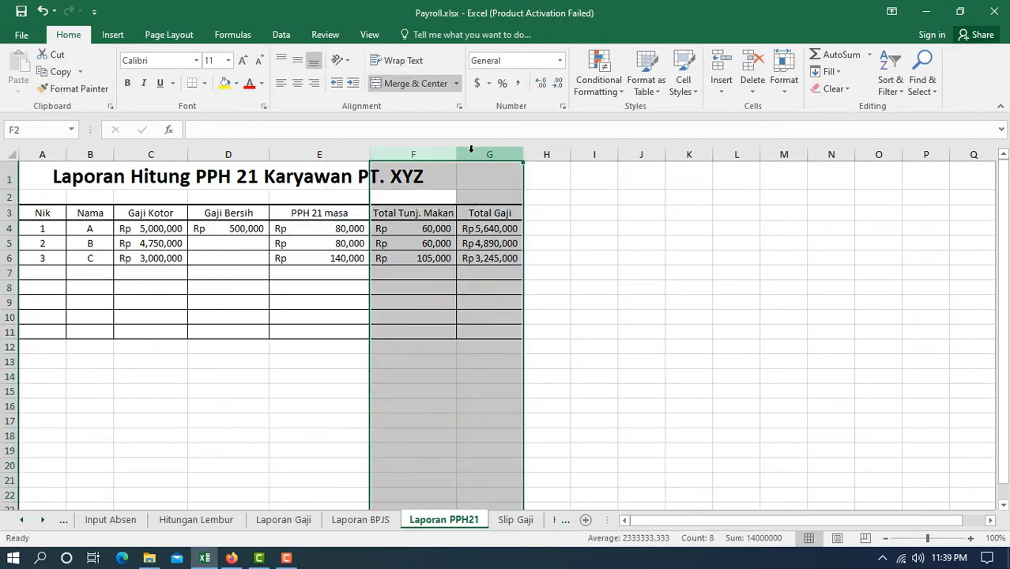
right_click(486, 158)
left_click(508, 273)
left_click(724, 332)
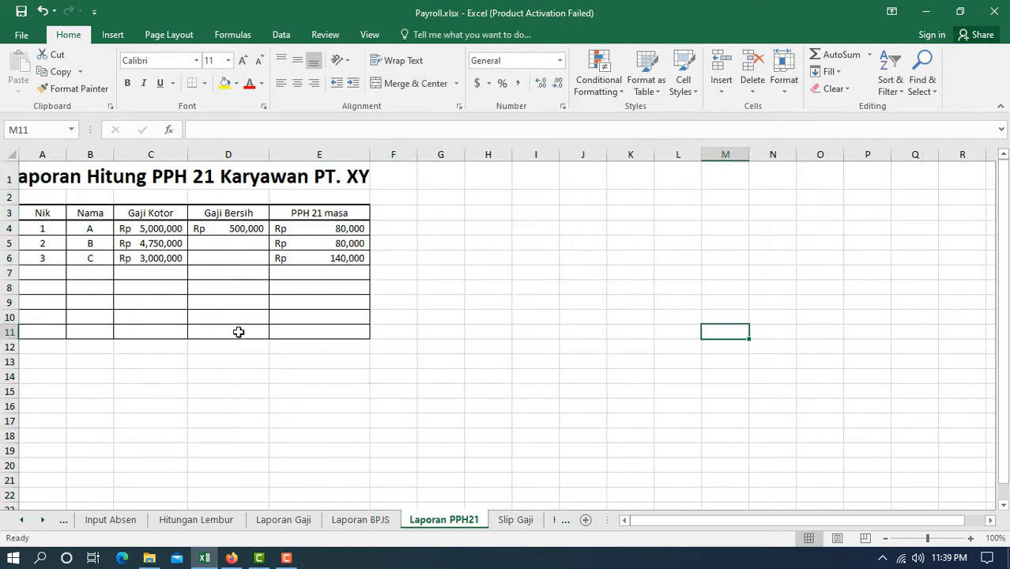
- Clear the leftover values under Gaji Bersih and PPH 21 masa in D4:E6
left_click_drag(202, 229, 313, 254)
left_click(212, 229)
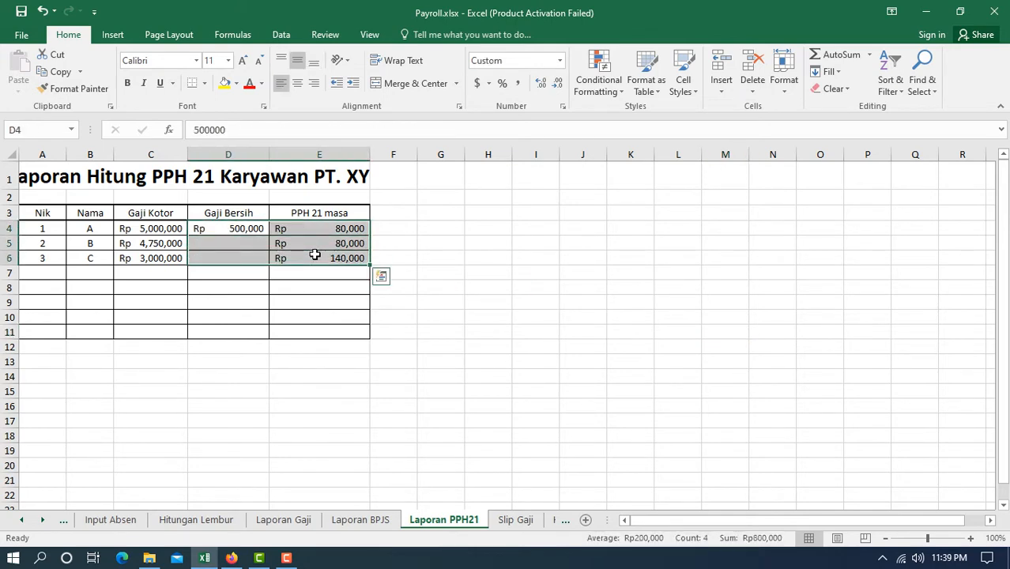
key("Delete")
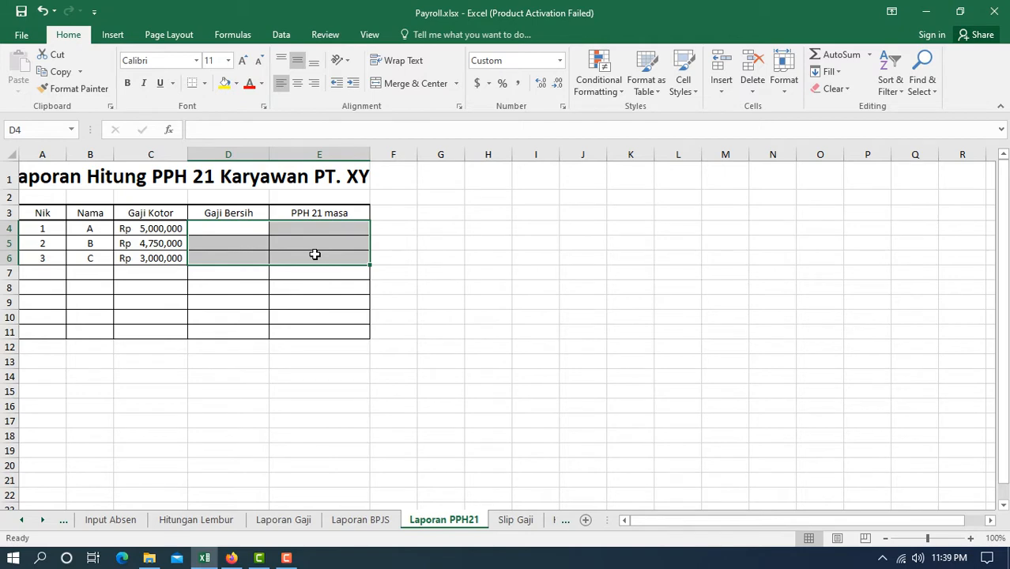
left_click(678, 373)
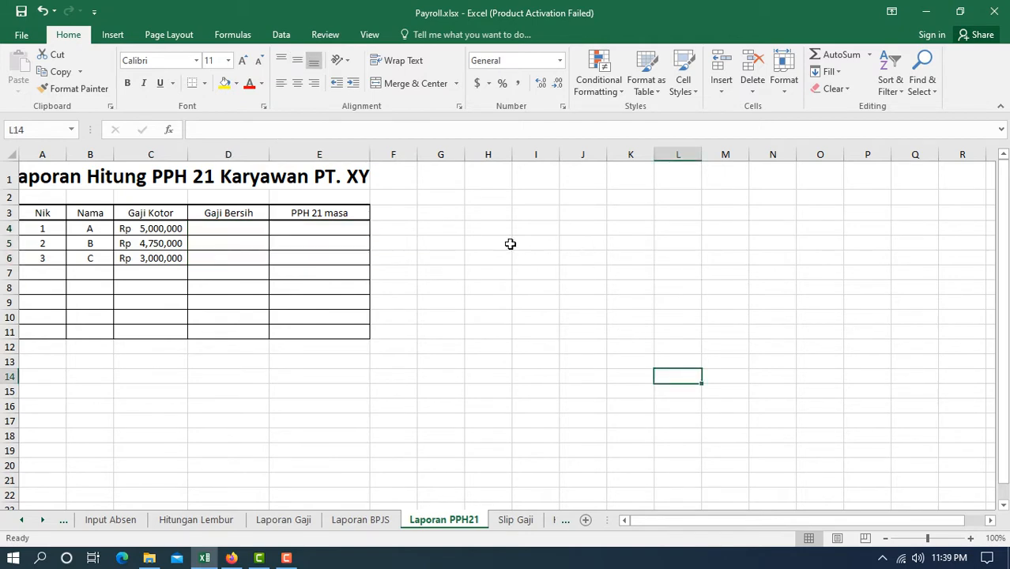
- Start a reference table beside the report with the headers "Kode PTKP" in G3 and "Tarif PTKP" in H3
left_click(450, 215)
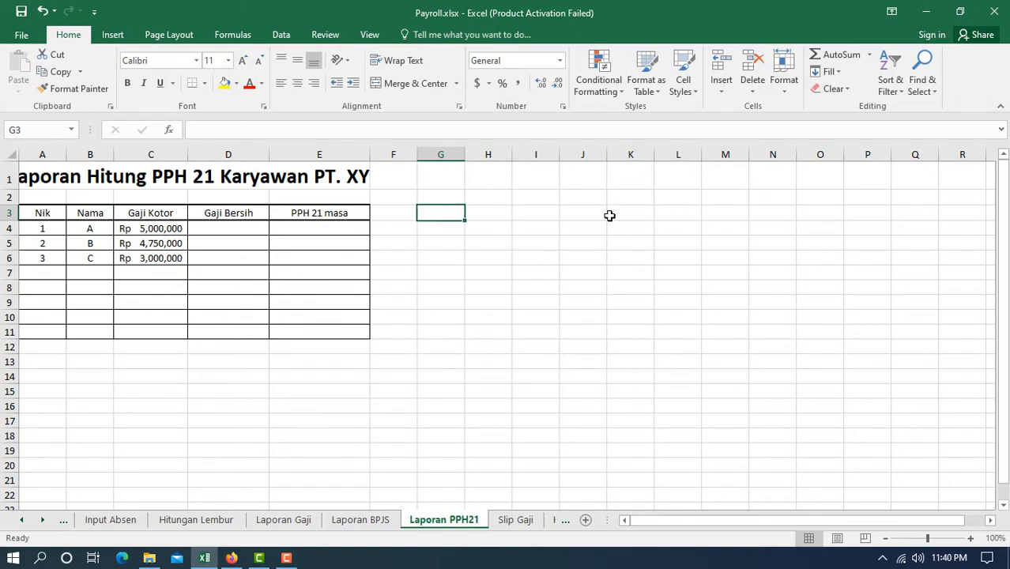
type("Kode P")
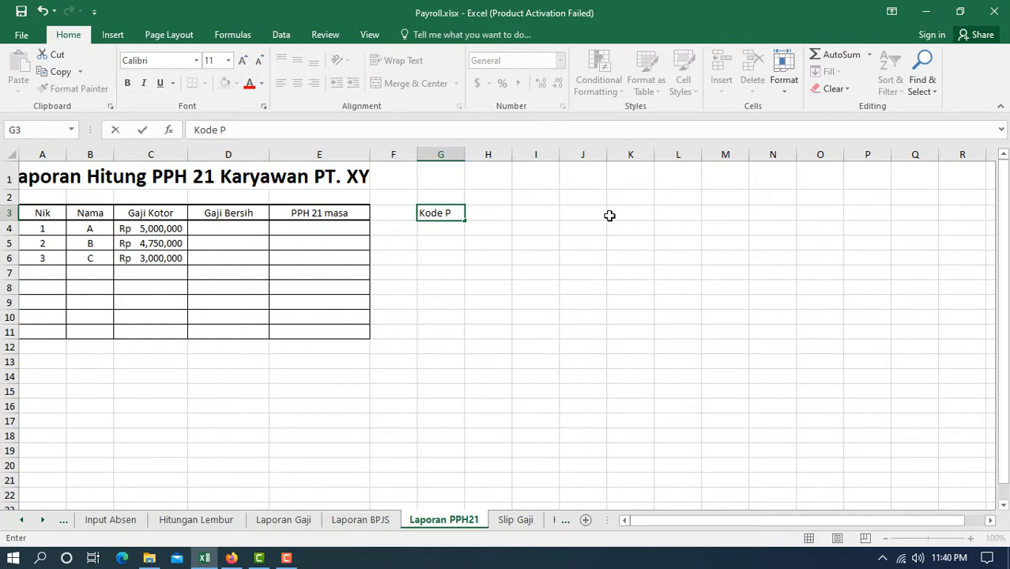
type("TKP")
key("Tab")
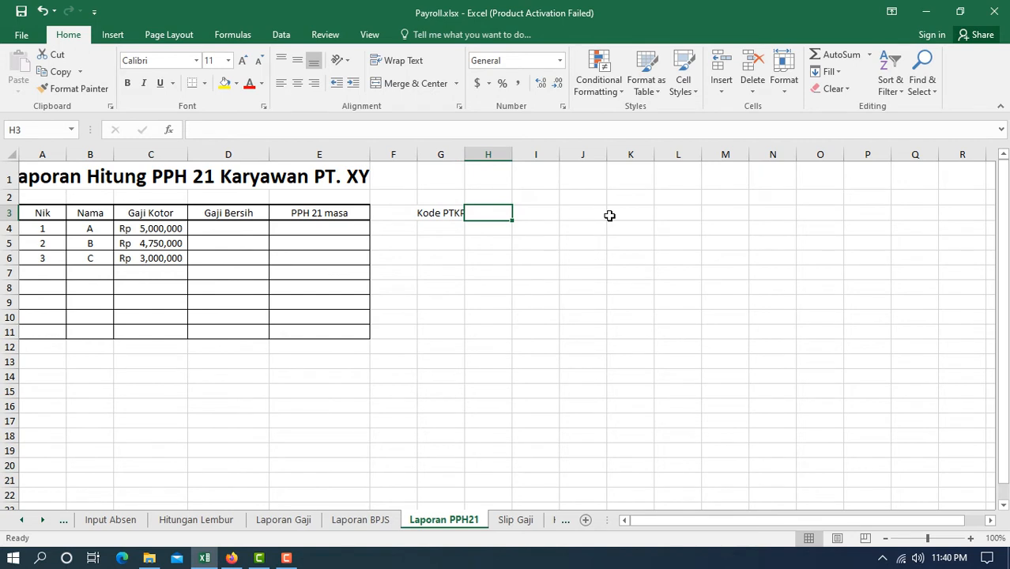
type("Tari")
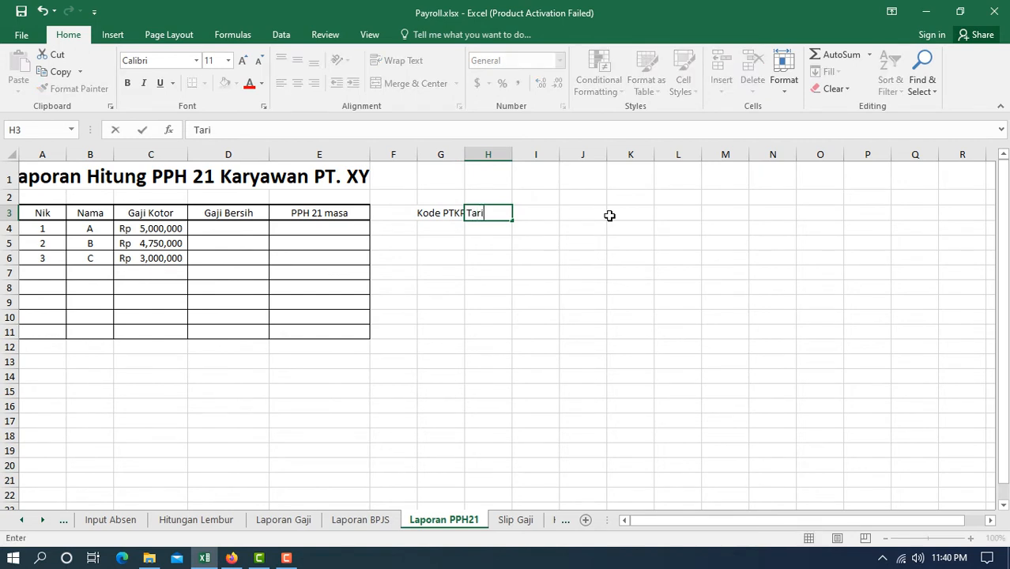
type("p")
key("BackSpace")
type("f PTKP")
key("Return")
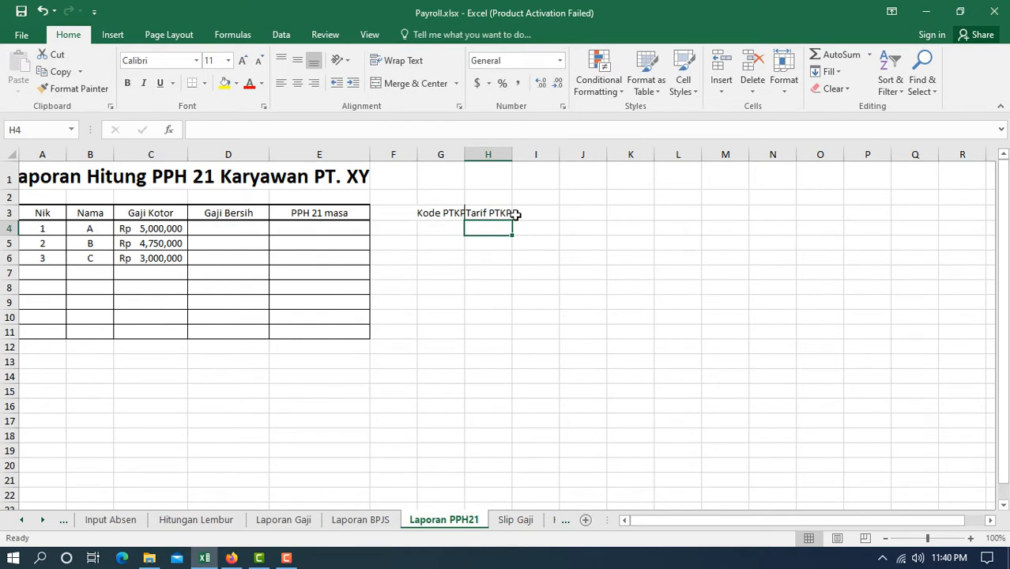
- Autofit the widths of columns G and H to their PTKP headers
double_click(463, 152)
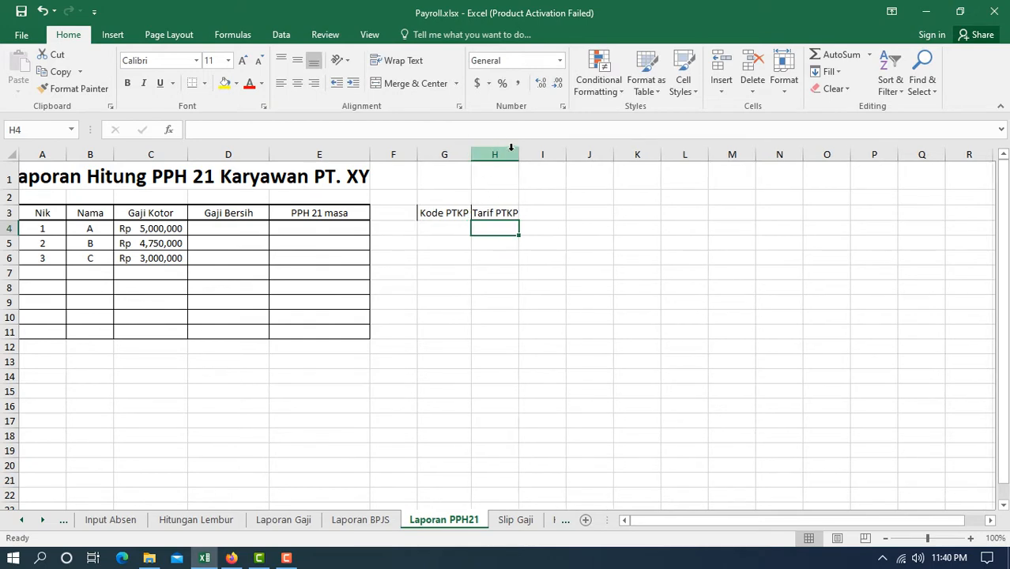
double_click(519, 152)
left_click(734, 302)
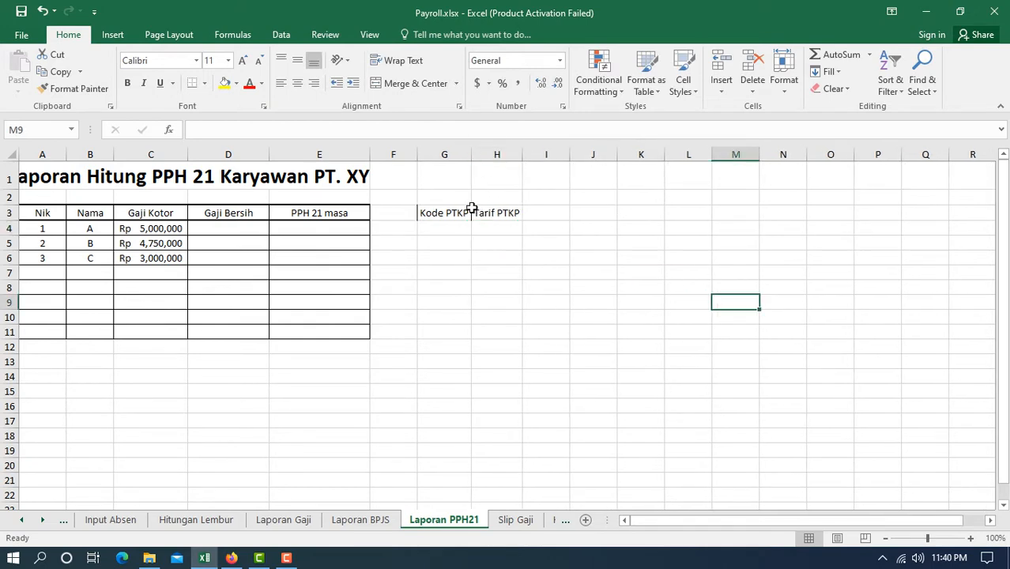
- Consult the PTKP 2020 rate table in Firefox, and enter the codes TK0, TK1, TK2 and TK3 in G4:G7 of the Excel sheet
left_click(436, 228)
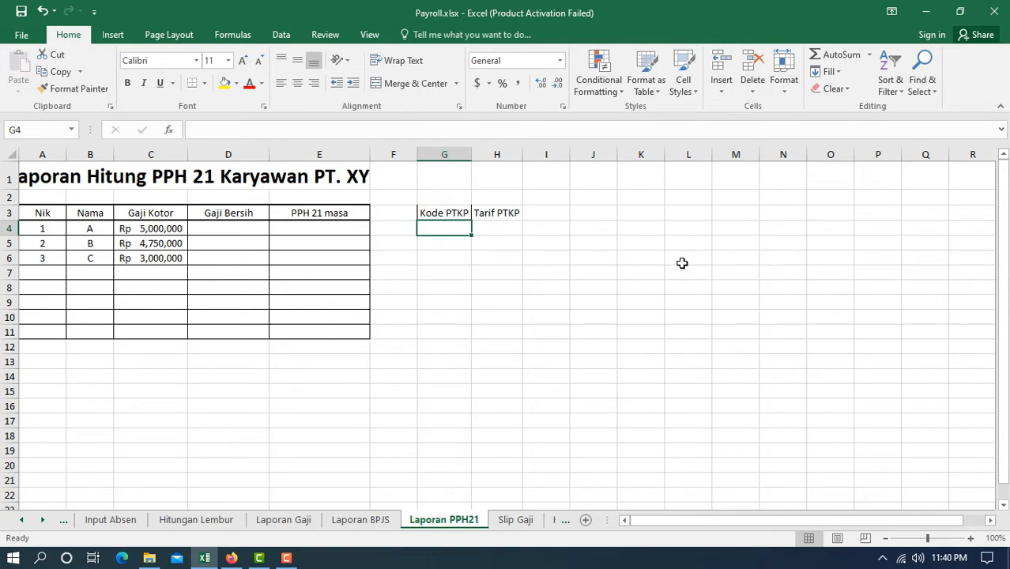
left_click(233, 559)
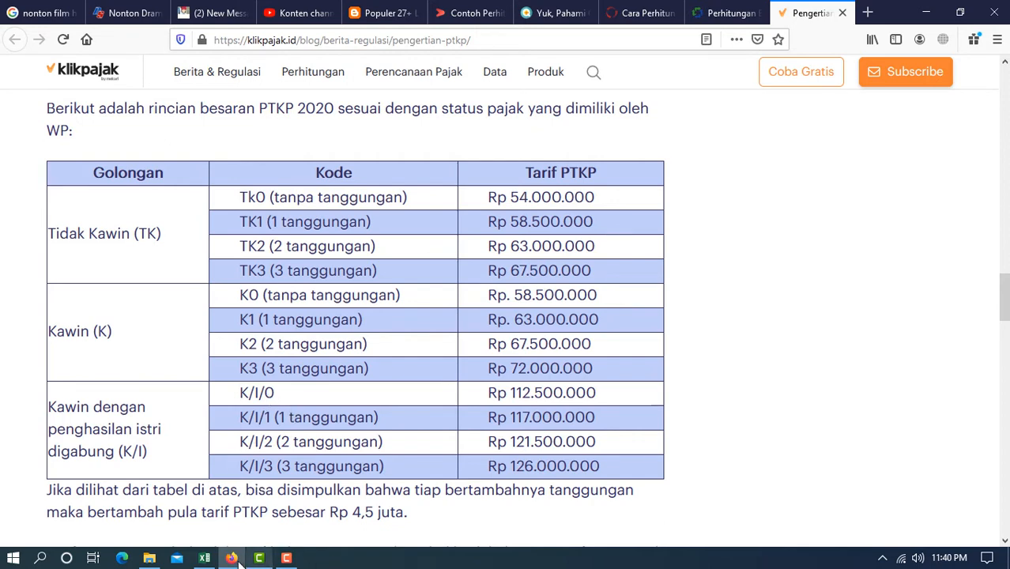
left_click(204, 558)
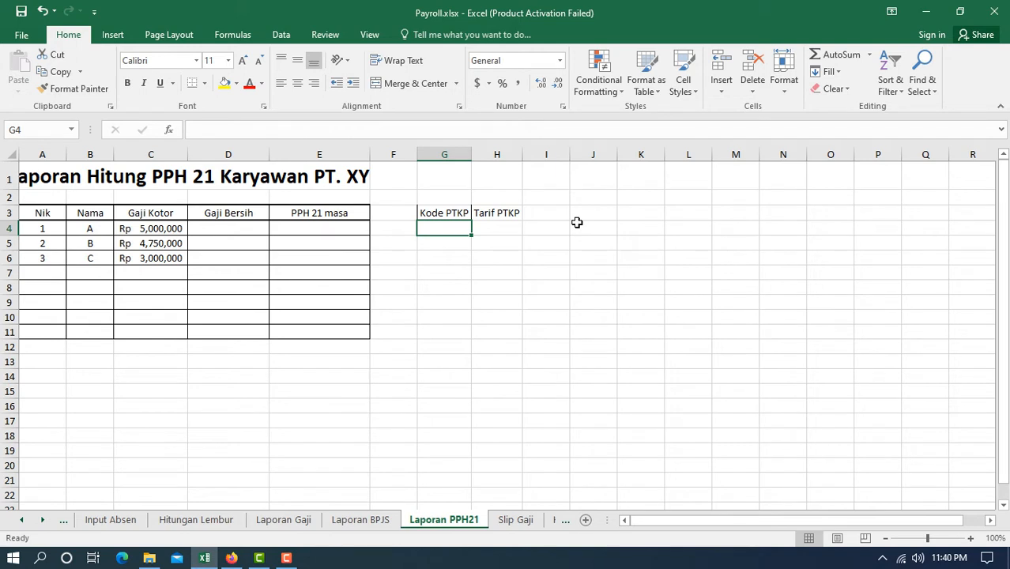
type("TK")
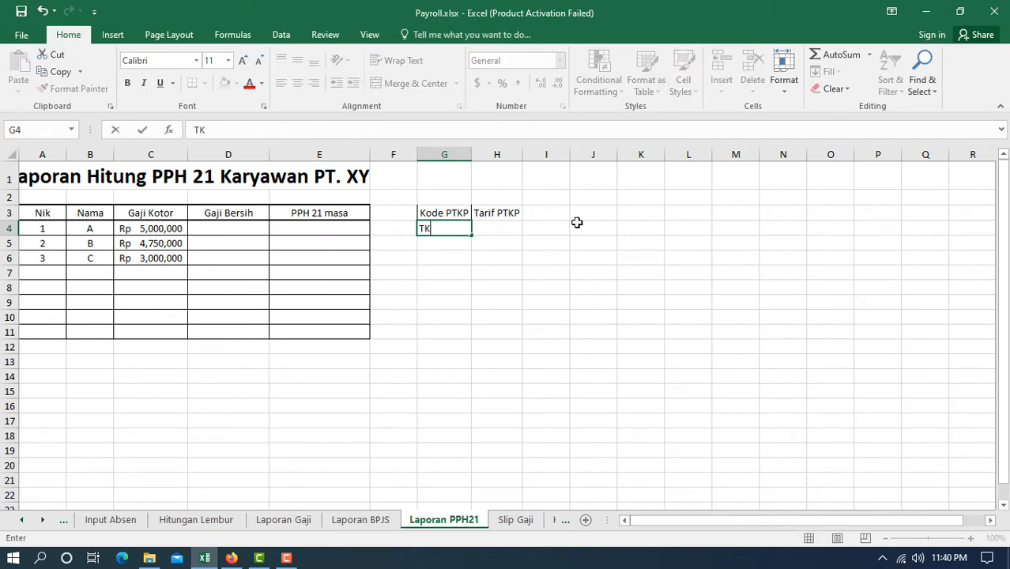
type("0")
key("Return")
type("T")
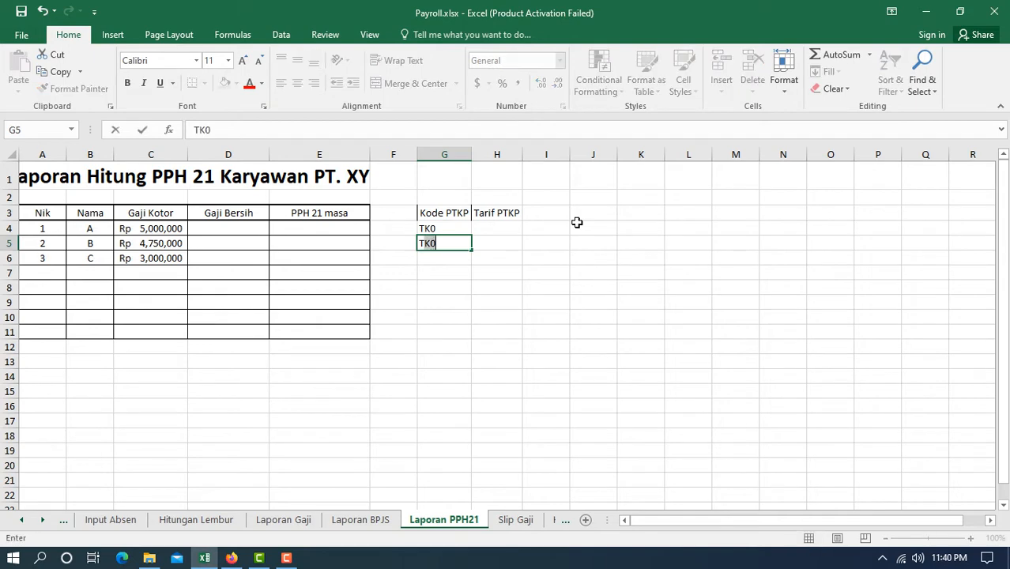
type("K1")
key("Return")
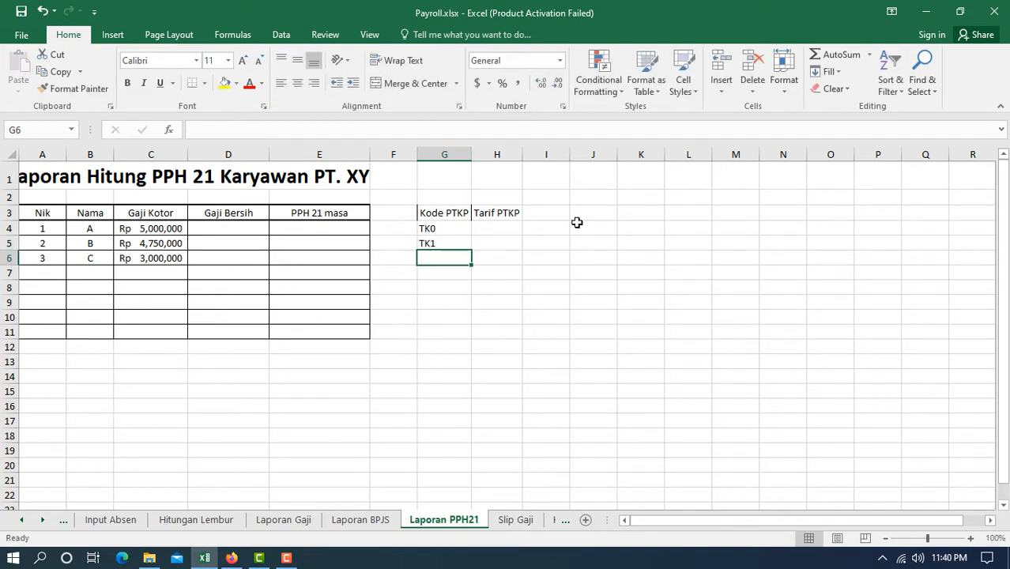
type("TK")
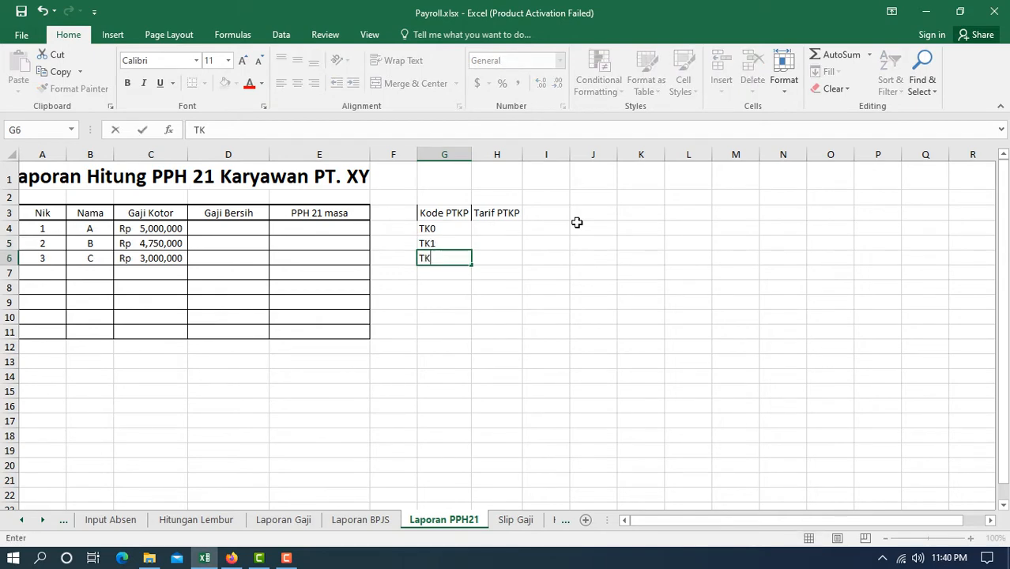
type("2")
key("Return")
type("TK")
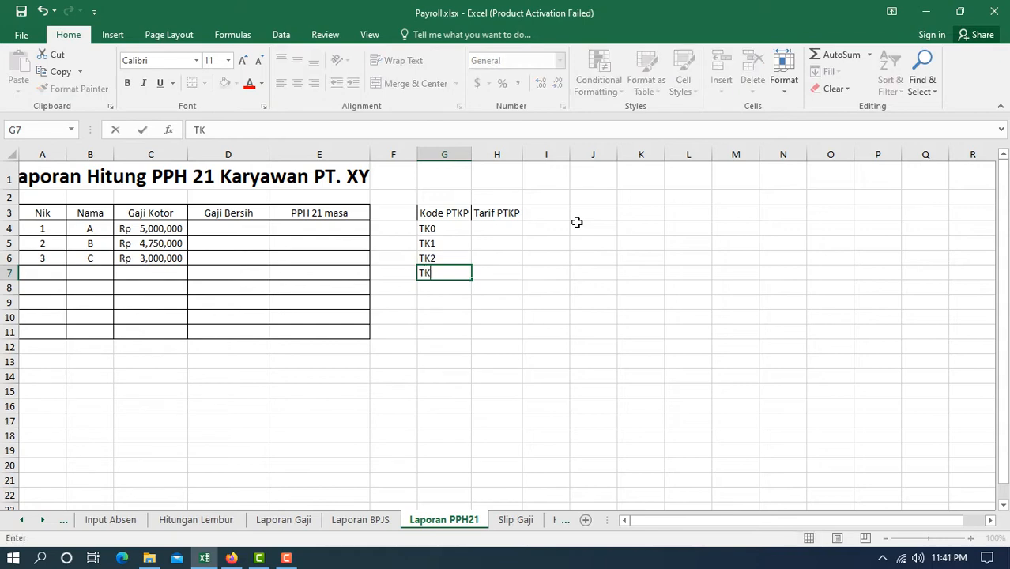
type("3")
key("Return")
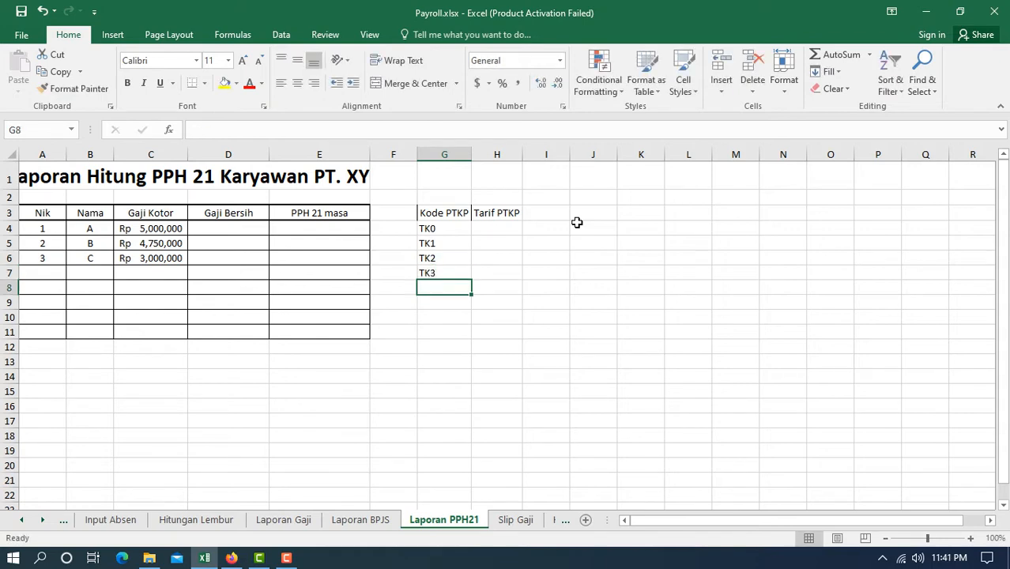
- Enter the married-status codes K0, K1, K2 and K3 in G8:G11
type("K0")
key("Return")
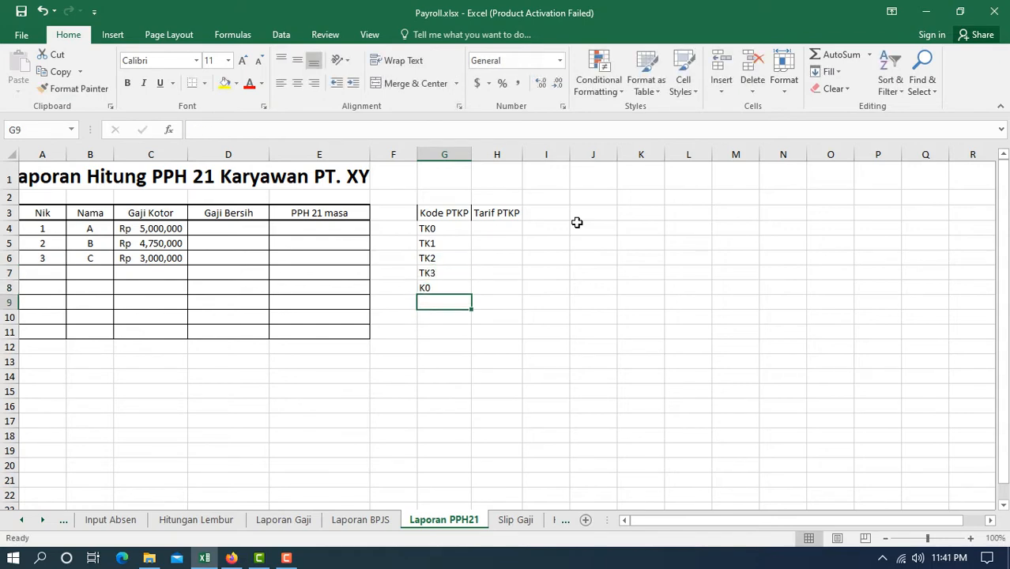
type("K1")
key("Return")
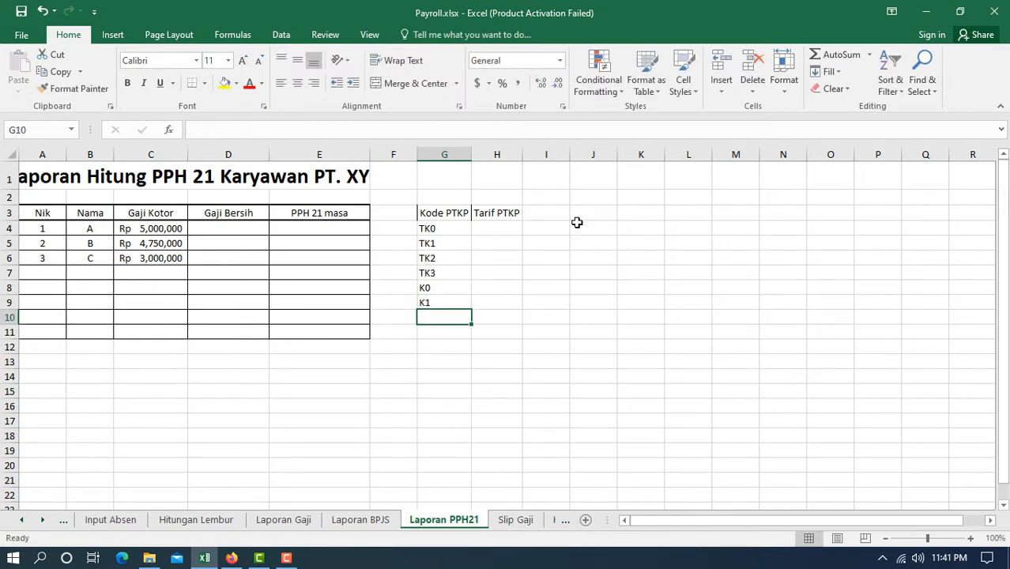
type("K2")
key("Return")
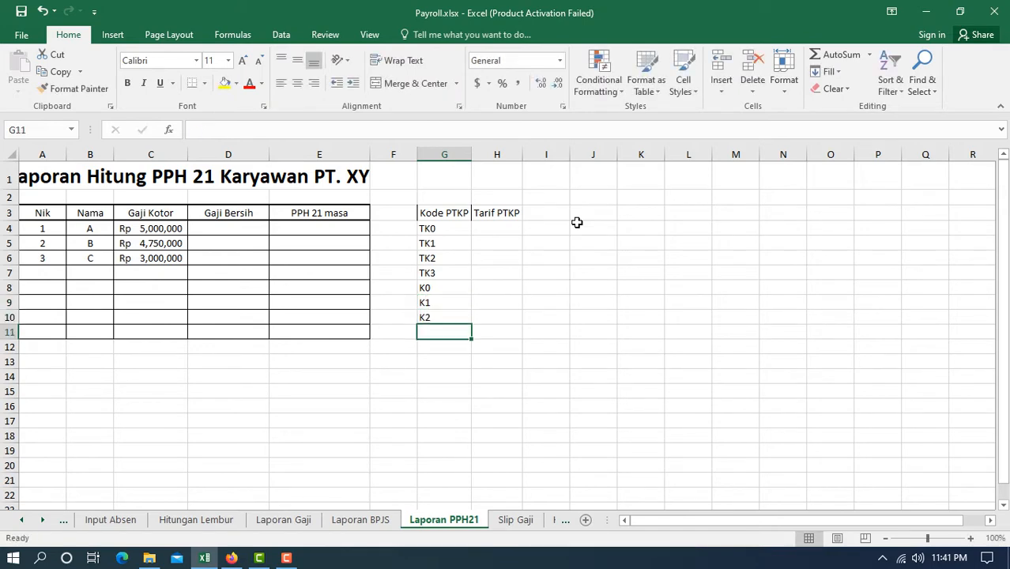
type("K3")
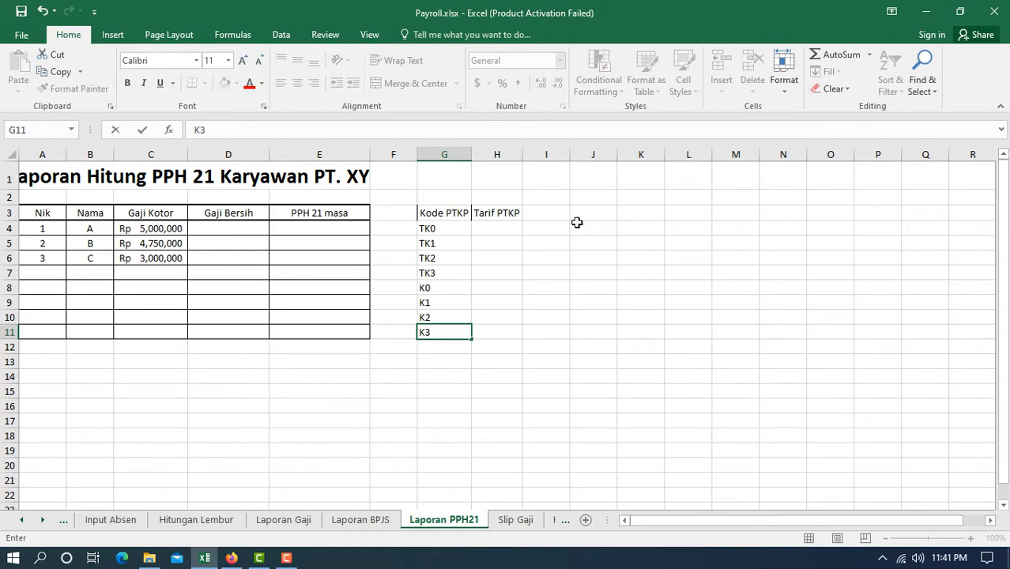
key("Return")
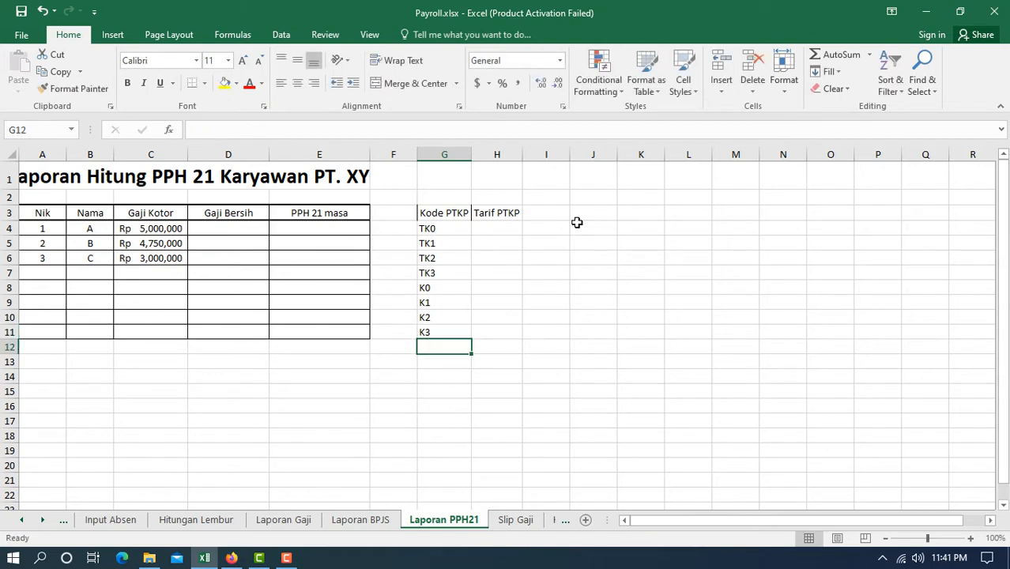
- Enter the combined-income codes K/I/0 in G12 and K/I/1 in G13
type("K/")
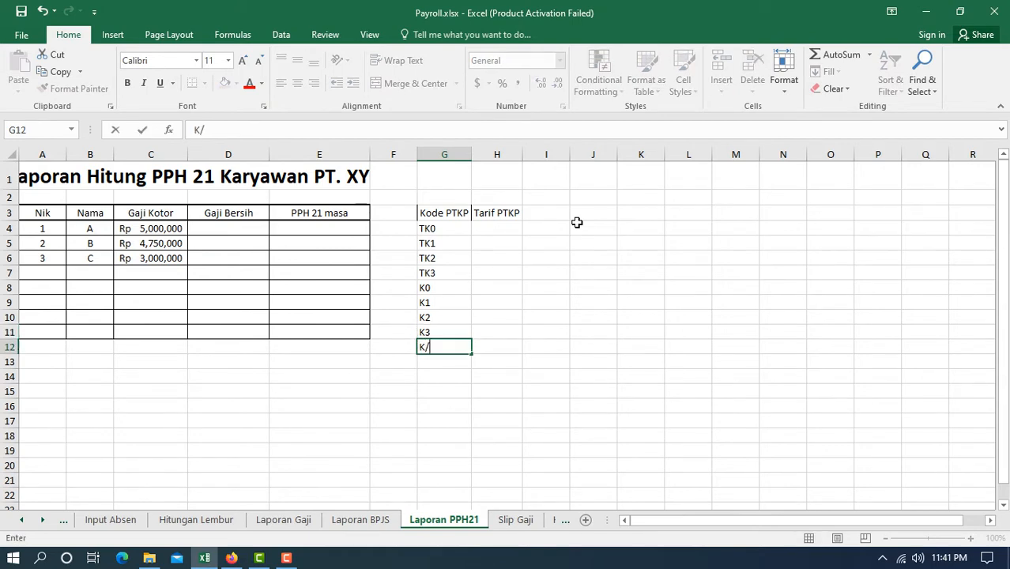
type("I/0")
key("Return")
type("K/I/0")
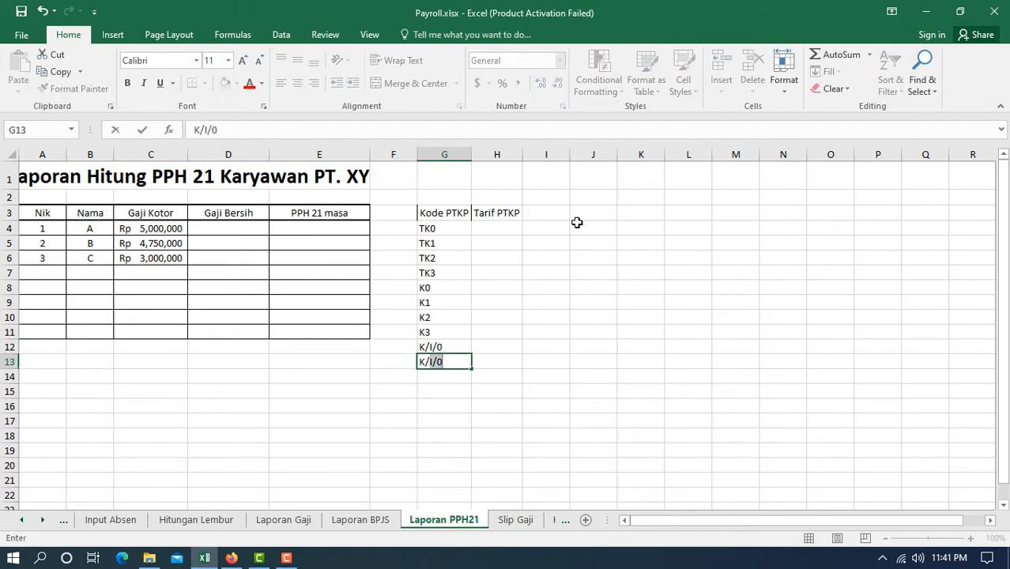
key("Return")
type("1")
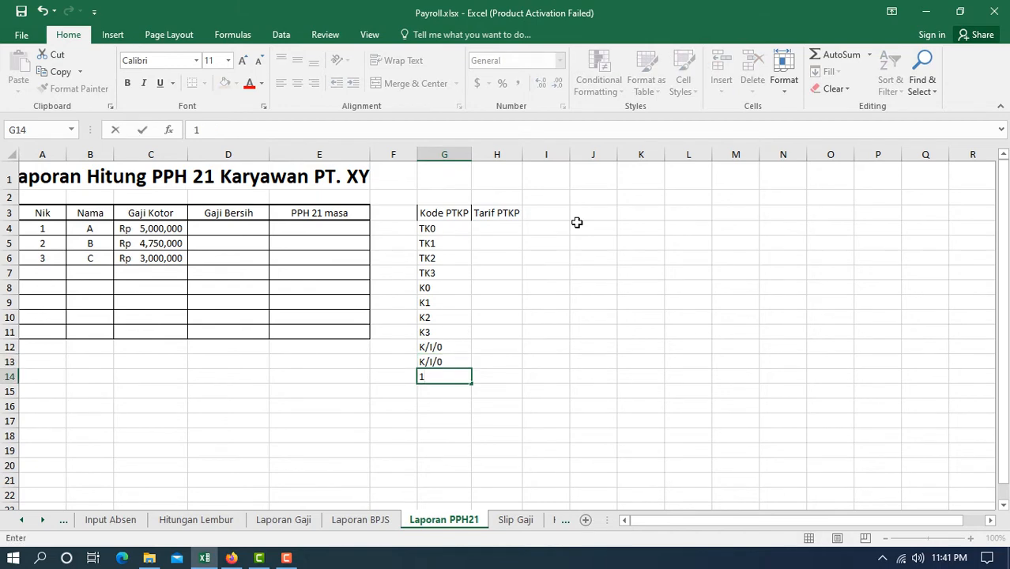
key("Up")
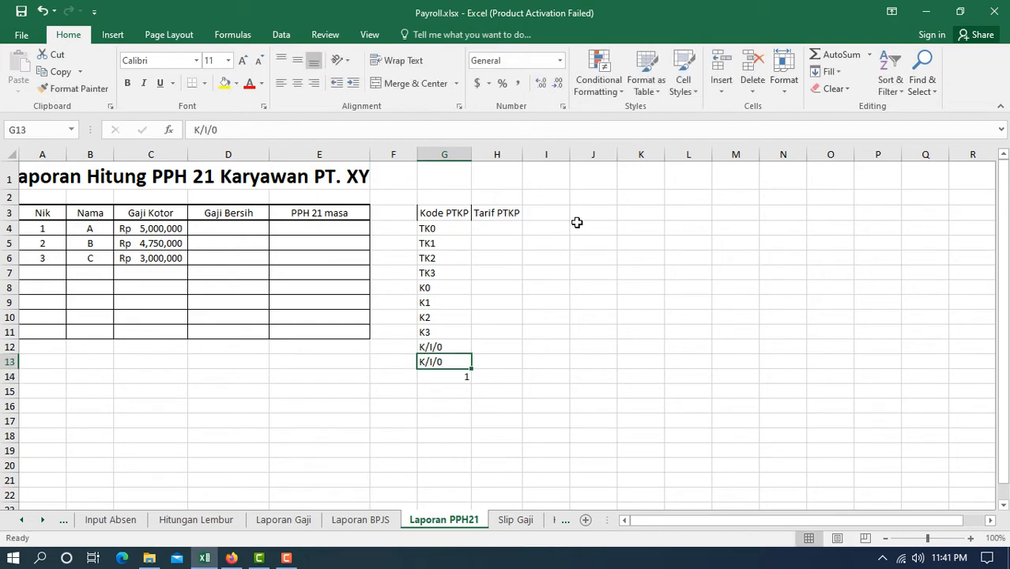
double_click(450, 362)
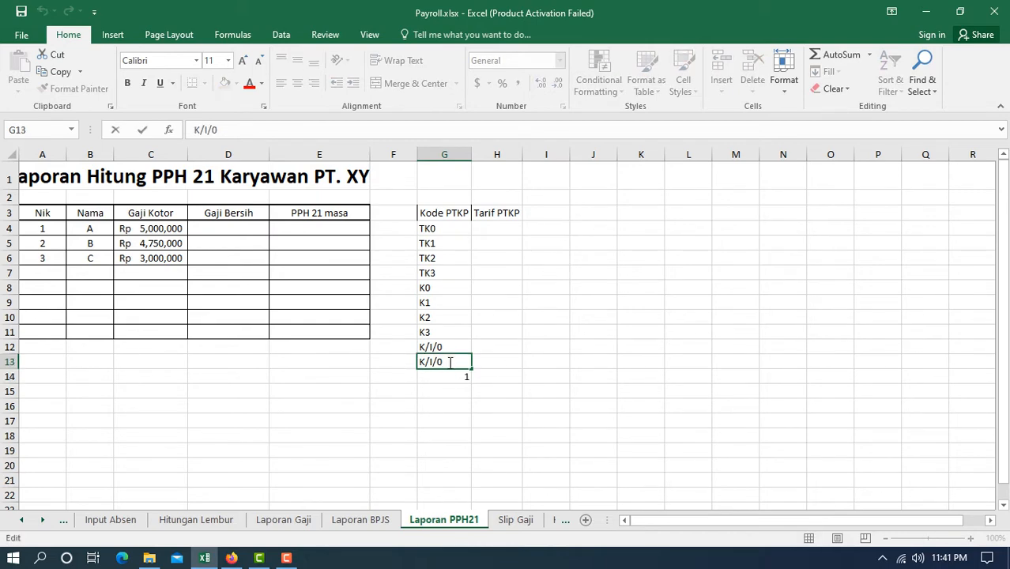
key("BackSpace")
type("1")
key("Return")
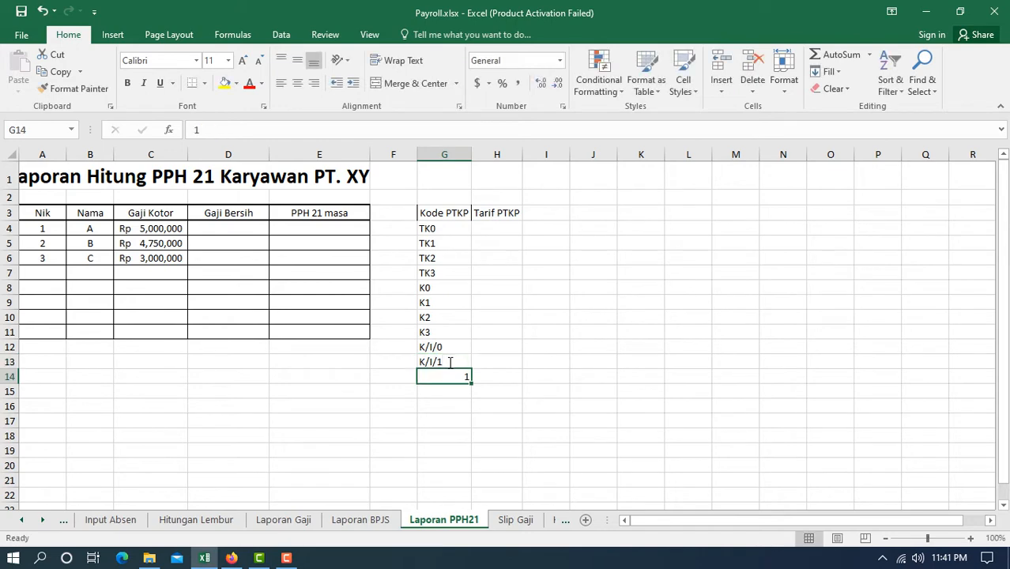
- Complete the Kode PTKP list with K/I/2 in G14 and K/I/3 in G15
type("K/")
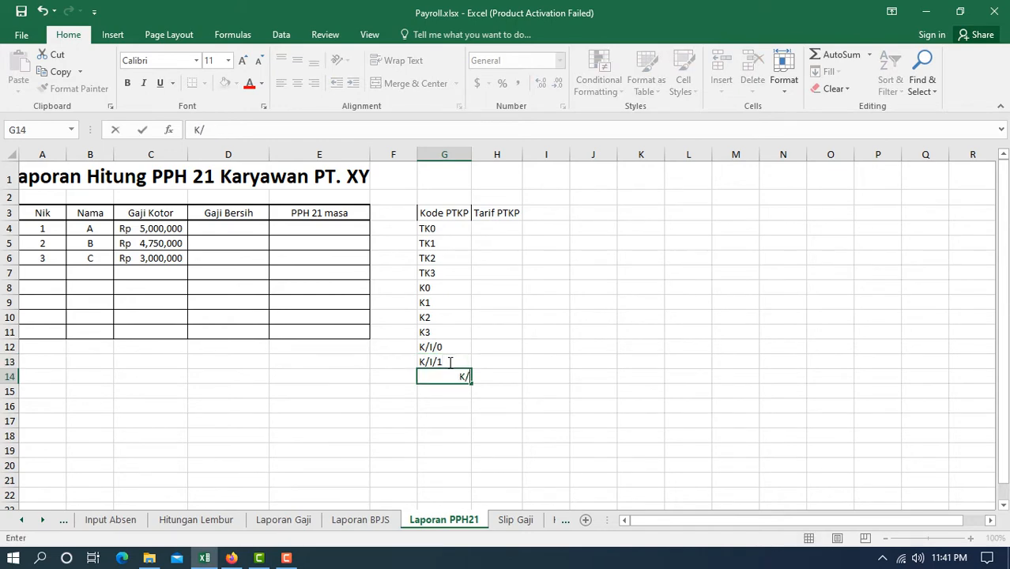
type("I/2")
key("Return")
type("K")
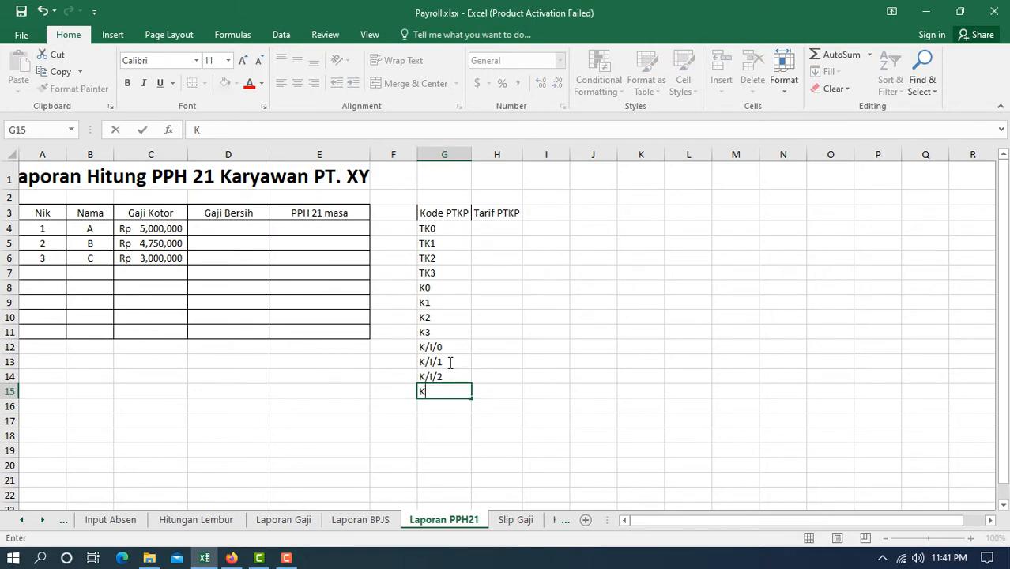
type("/I/3")
key("Return")
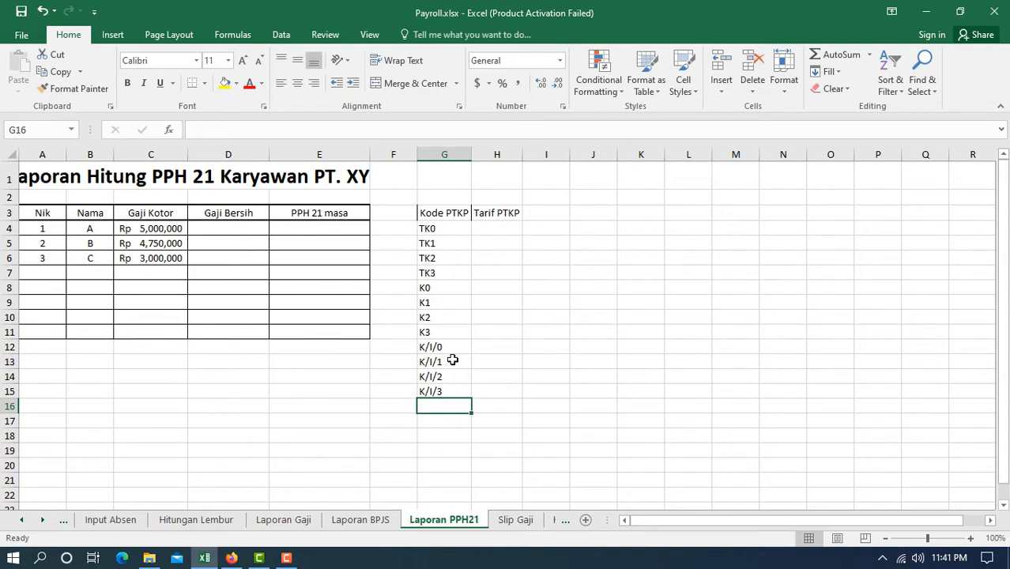
- Consult the PTKP rate table in Firefox, and enter the TK0 rate 54000000 in H4 and the TK1 rate 58500000 in H5 in Excel
left_click(511, 226)
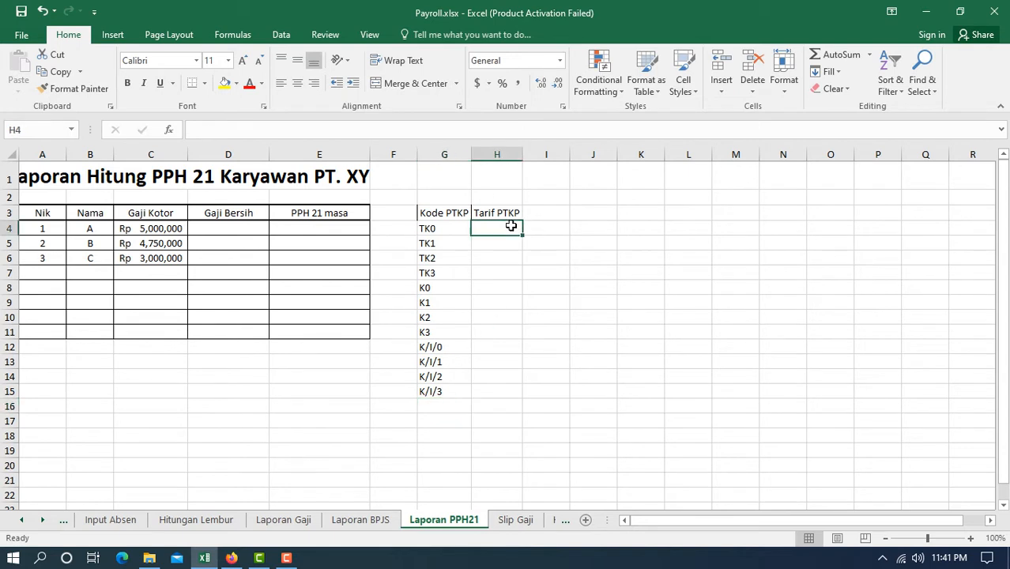
left_click(215, 561)
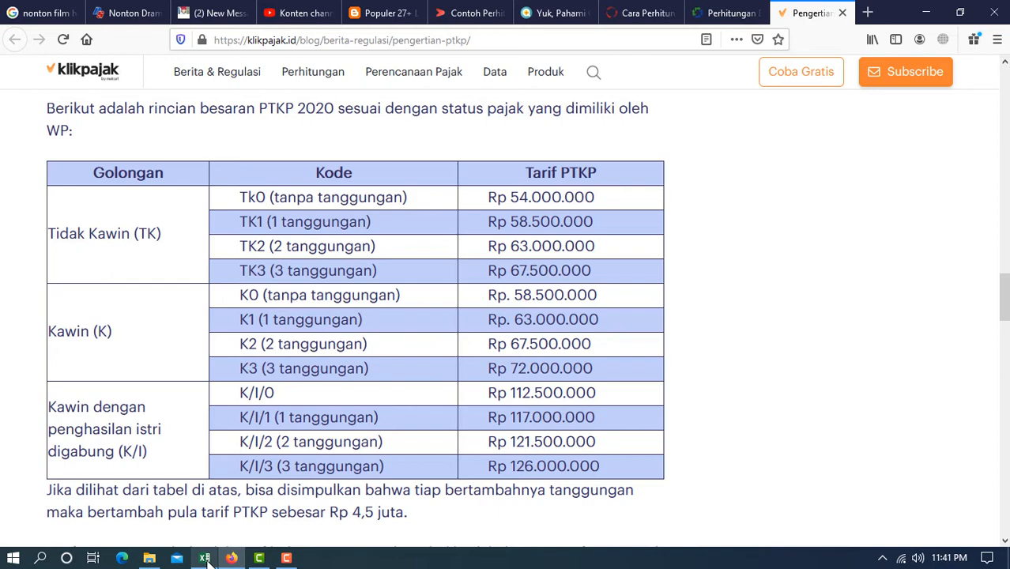
left_click(205, 558)
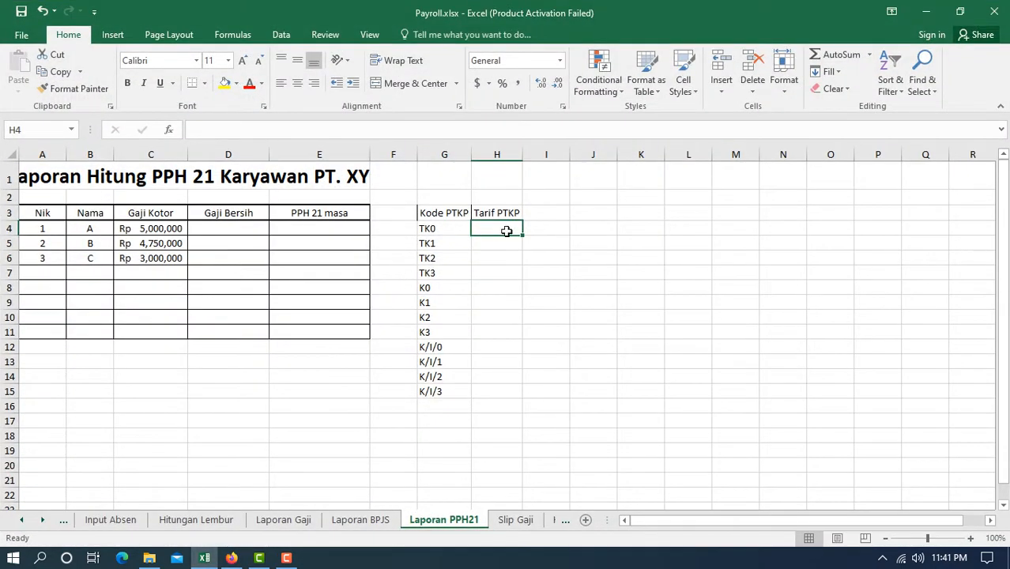
type("5400")
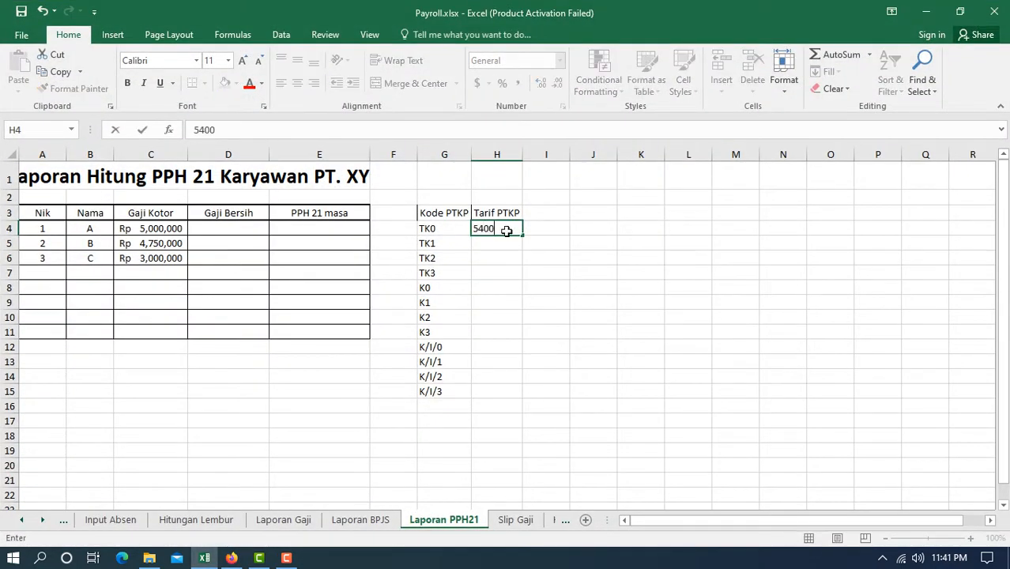
type("0000")
key("Return")
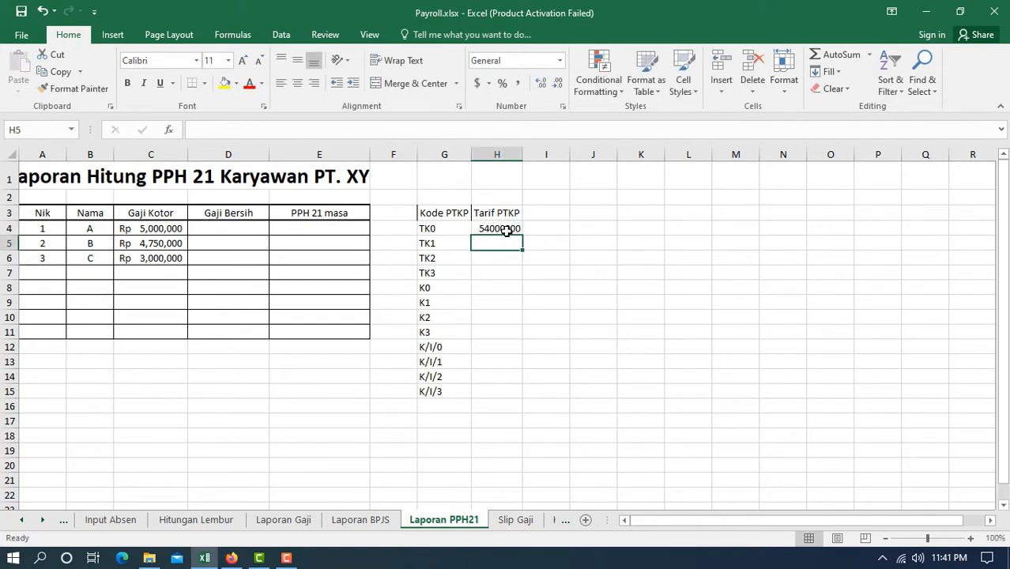
type("58")
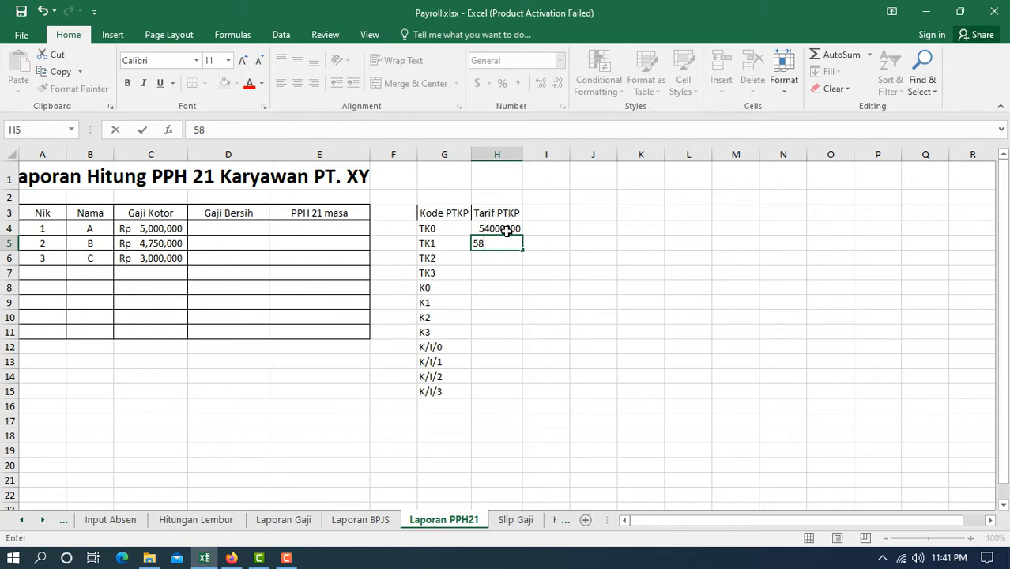
type("500000")
key("Return")
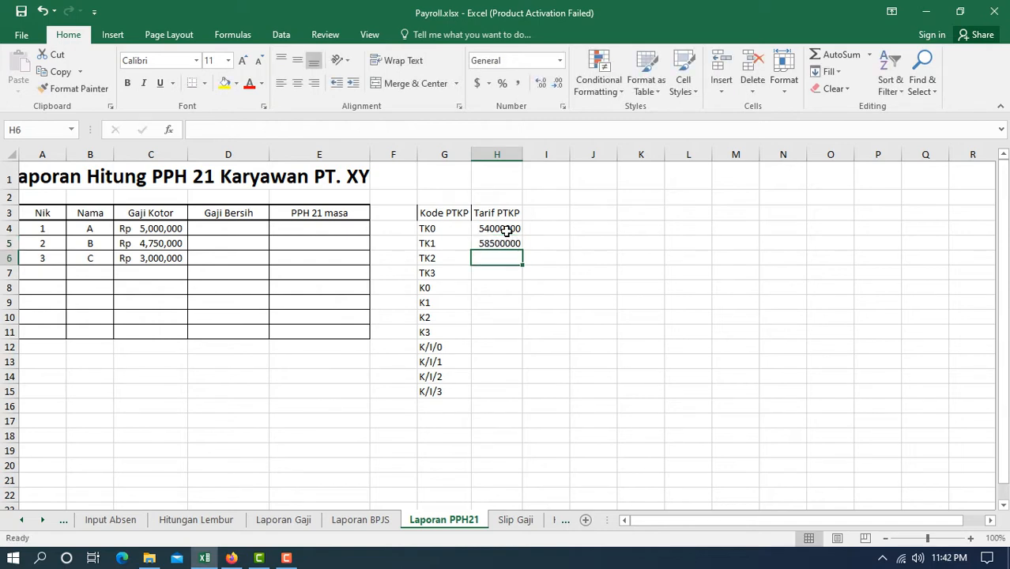
- Check the Firefox rate table again, and enter 63000000 for TK2 in H6 and 67500000 for TK3 in H7 in Excel
left_click(205, 557)
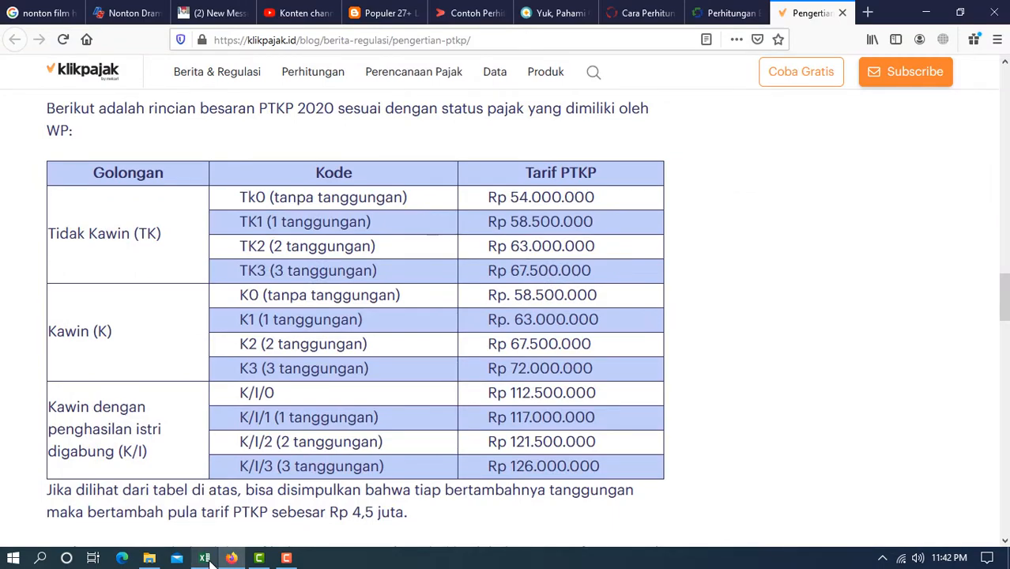
left_click(205, 558)
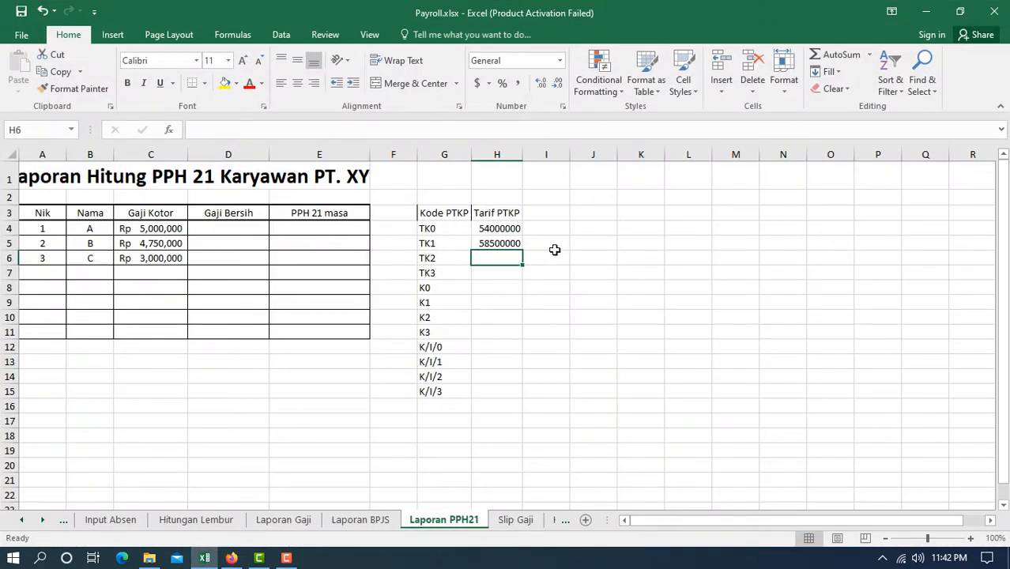
type("63")
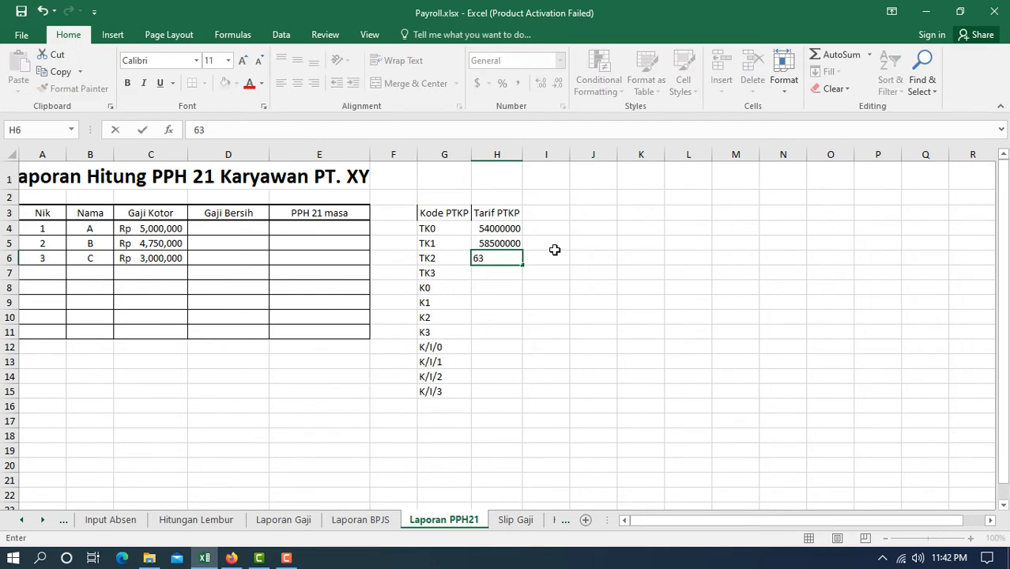
type("000000")
key("Return")
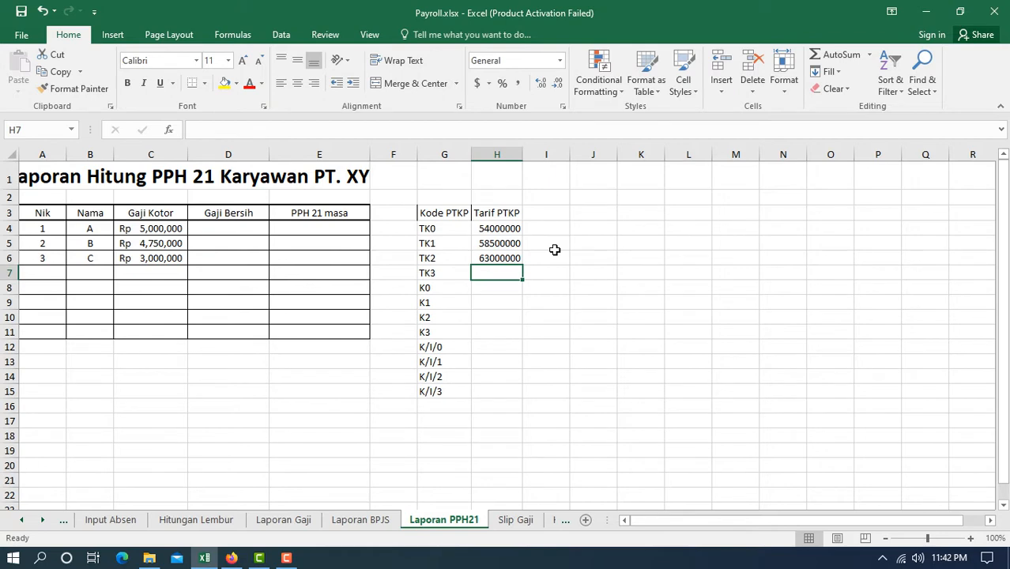
type("67")
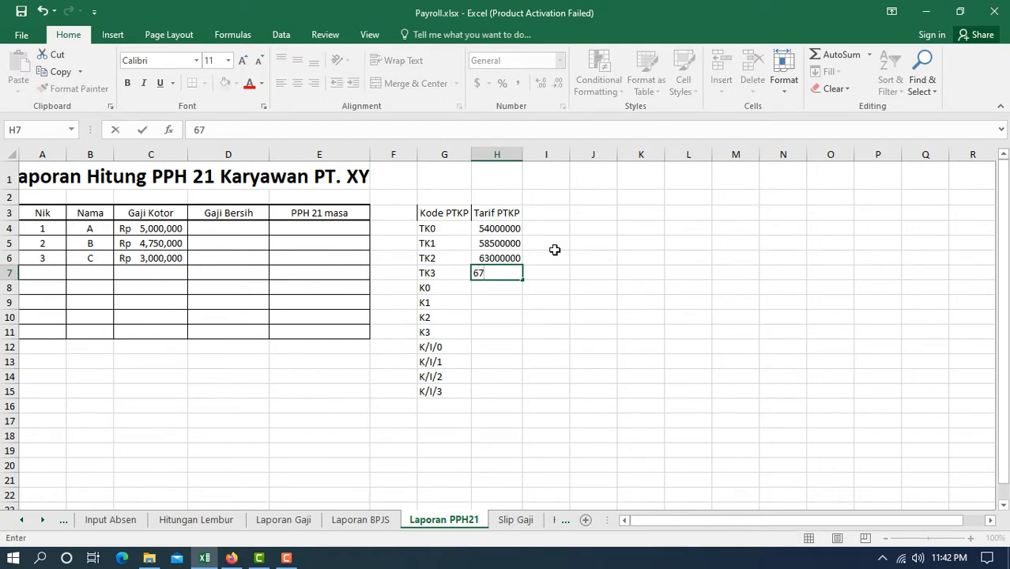
type("500000")
key("Return")
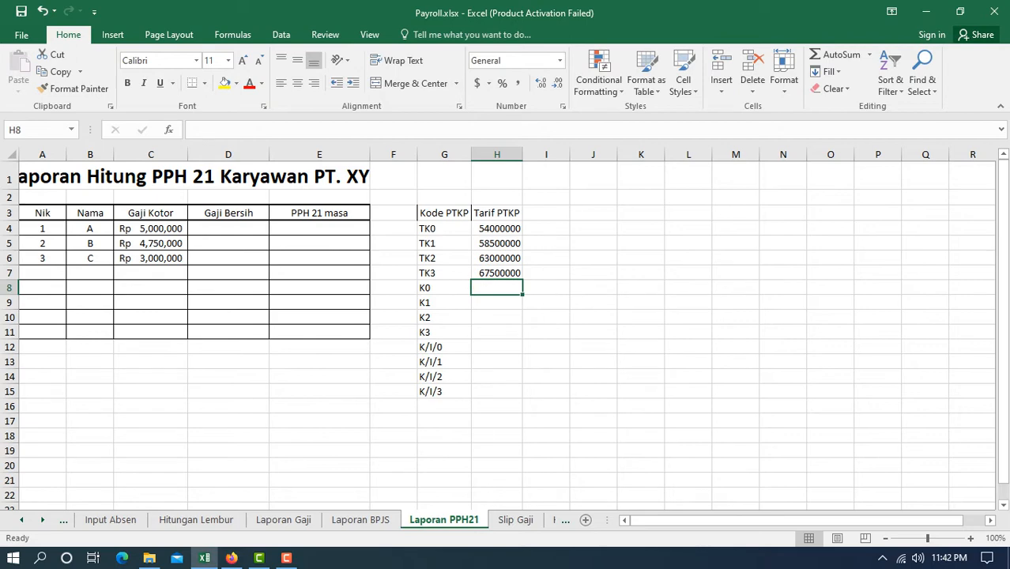
- Look up the married-status rates in Firefox, and enter 58500000 for K0 in H8 and 63000000 for K1 in H9 in Excel
left_click(231, 558)
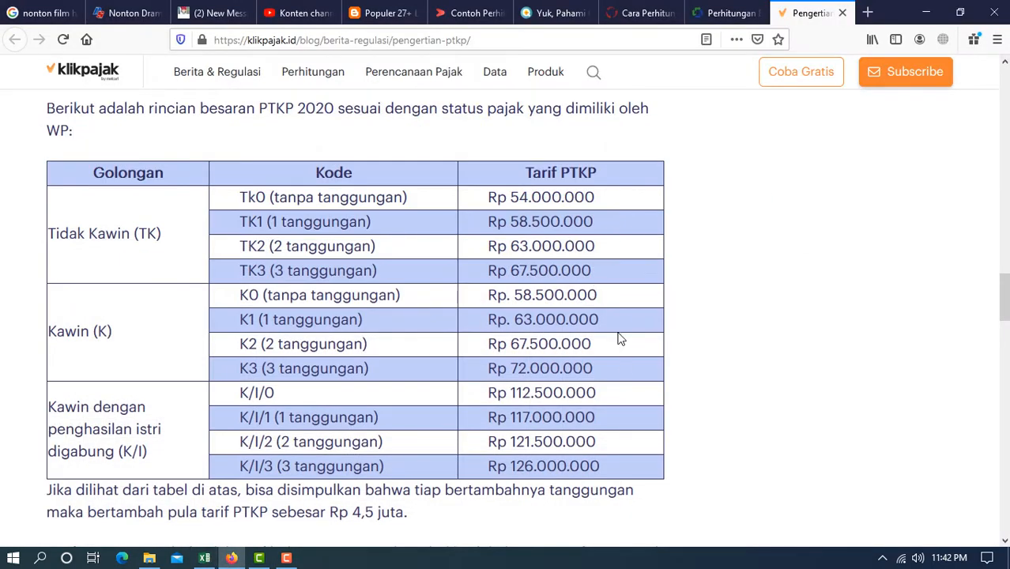
scroll(621, 313, "down", 2)
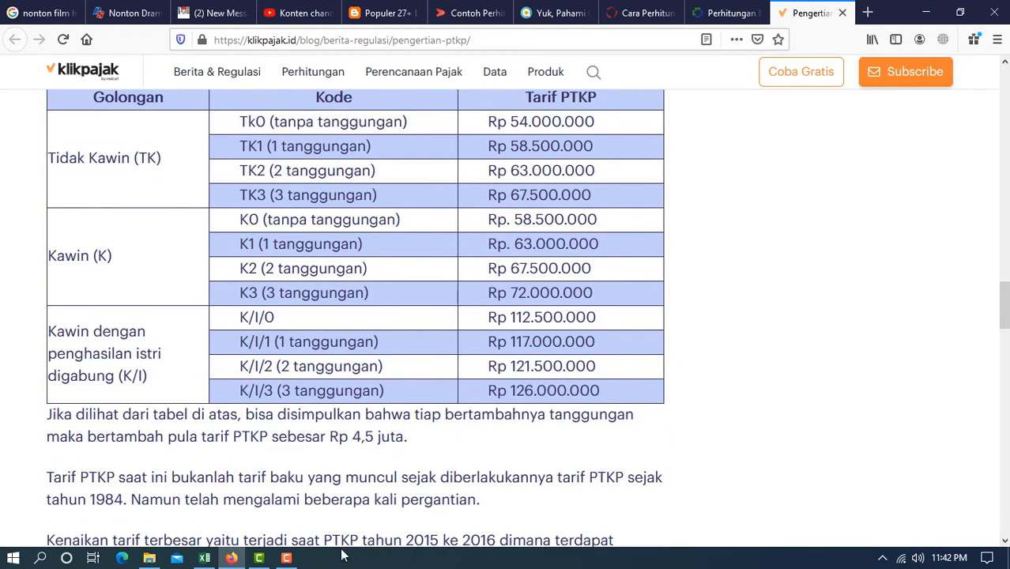
left_click(204, 558)
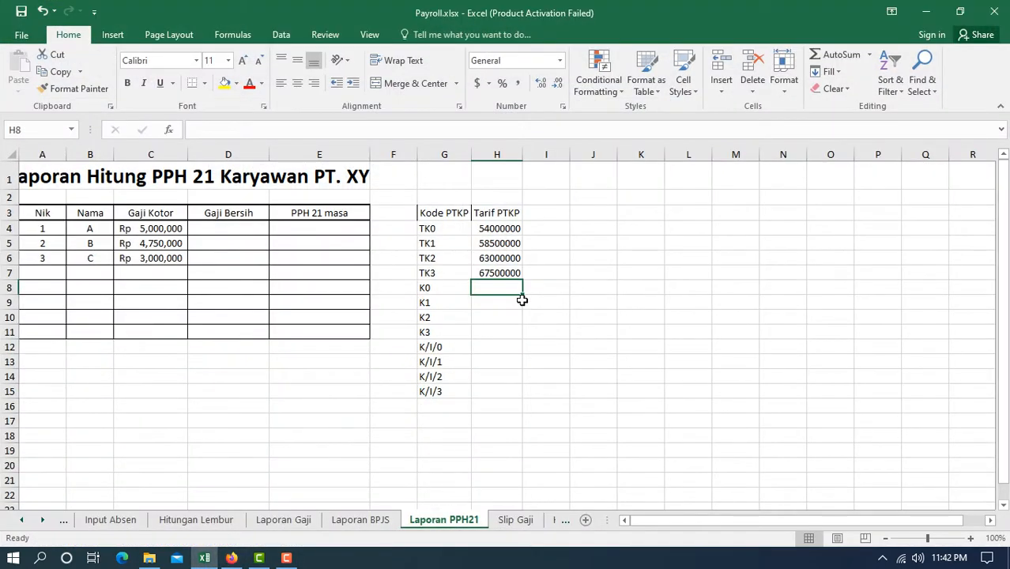
type("585")
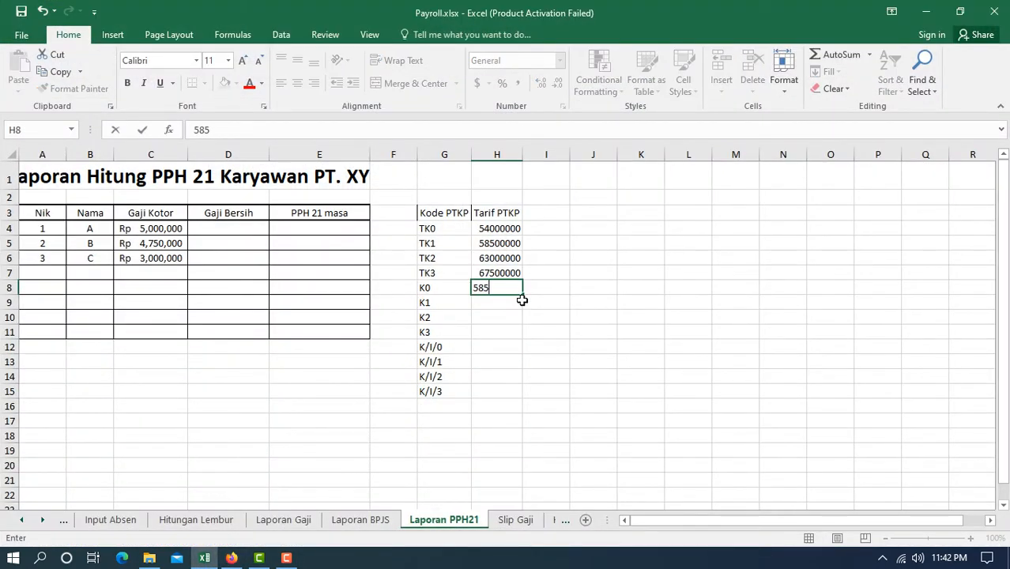
type("00000")
key("Return")
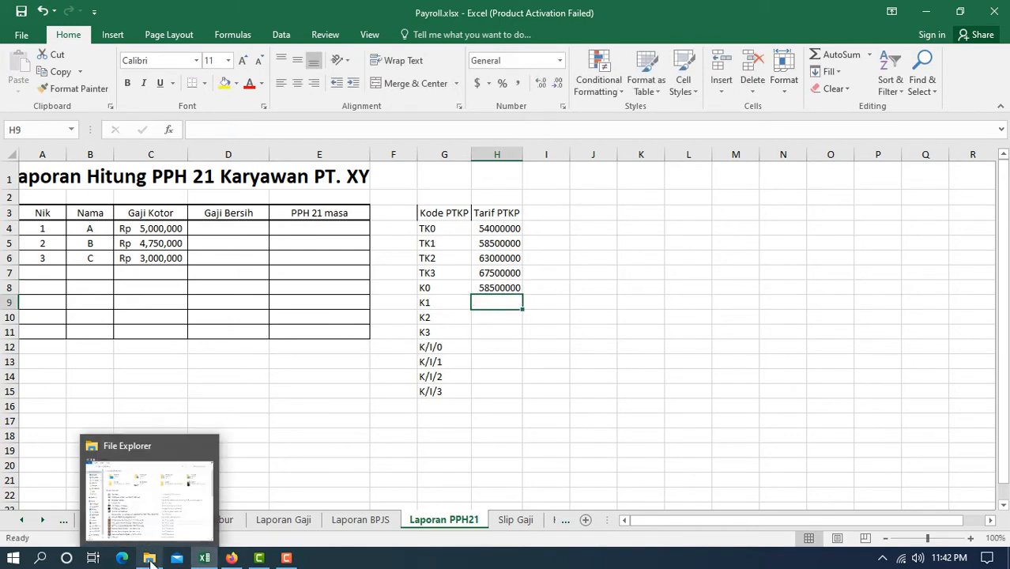
left_click(231, 559)
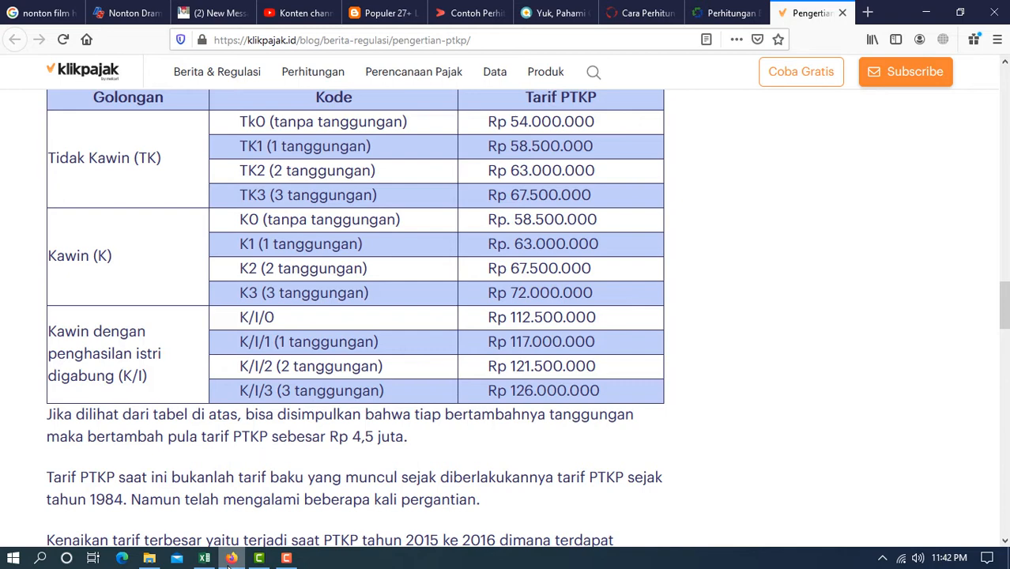
left_click(229, 560)
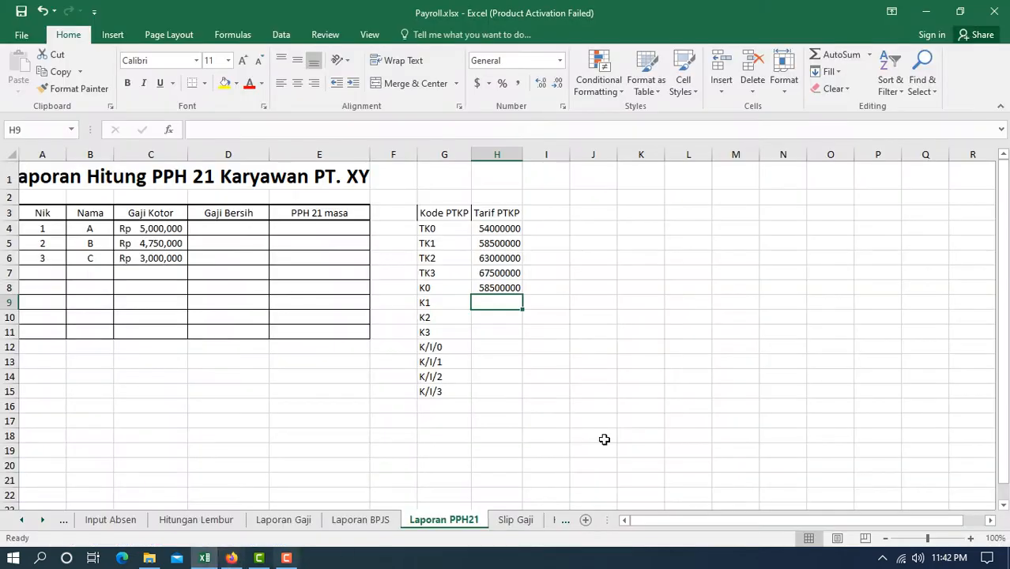
type("63")
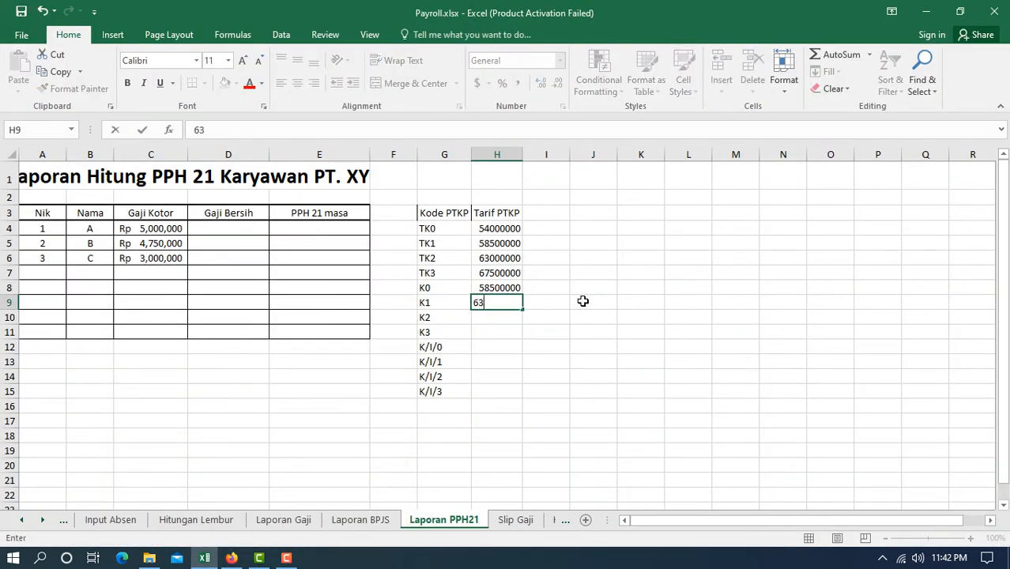
type("000000")
key("Return")
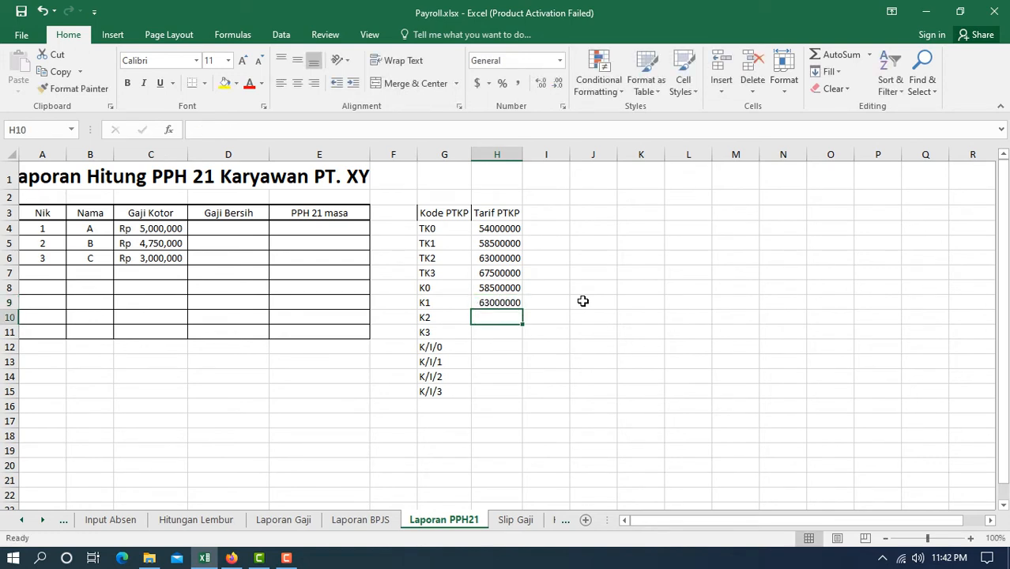
- Enter the Tarif PTKP values 67500000 for K2 in H10 and 72000000 for K3 in H11
type("67500000")
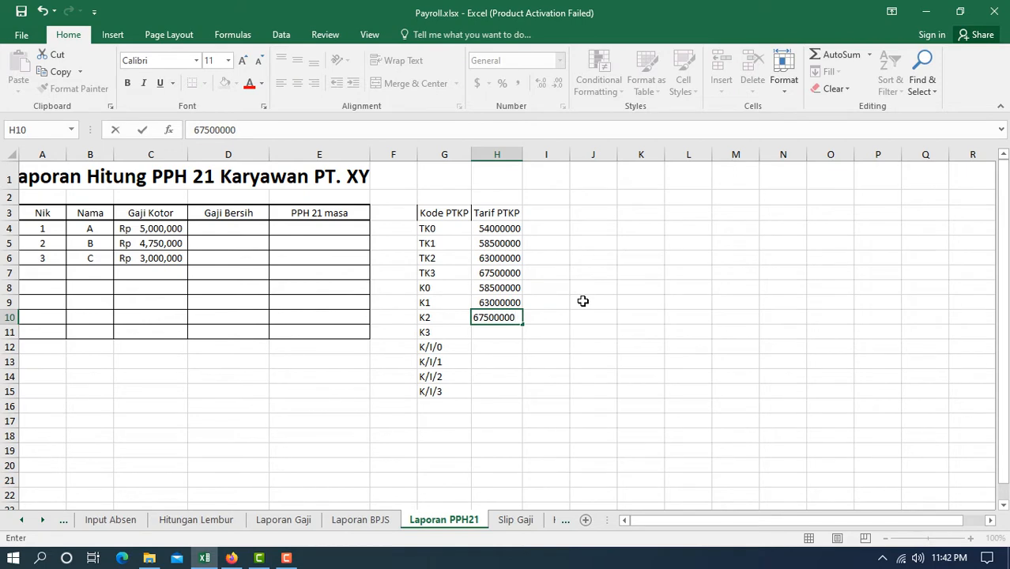
key("Return")
type("7")
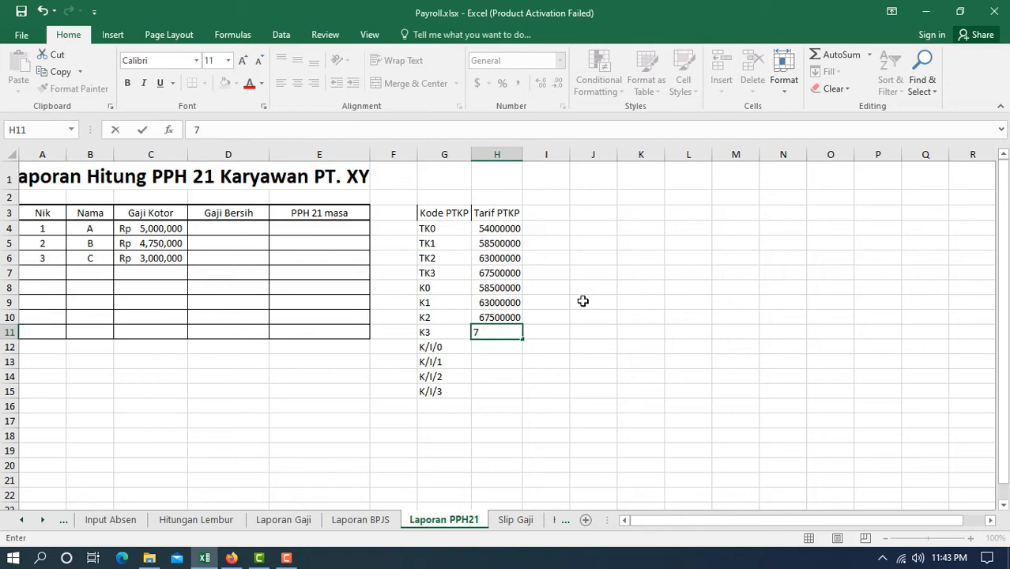
type("2000000")
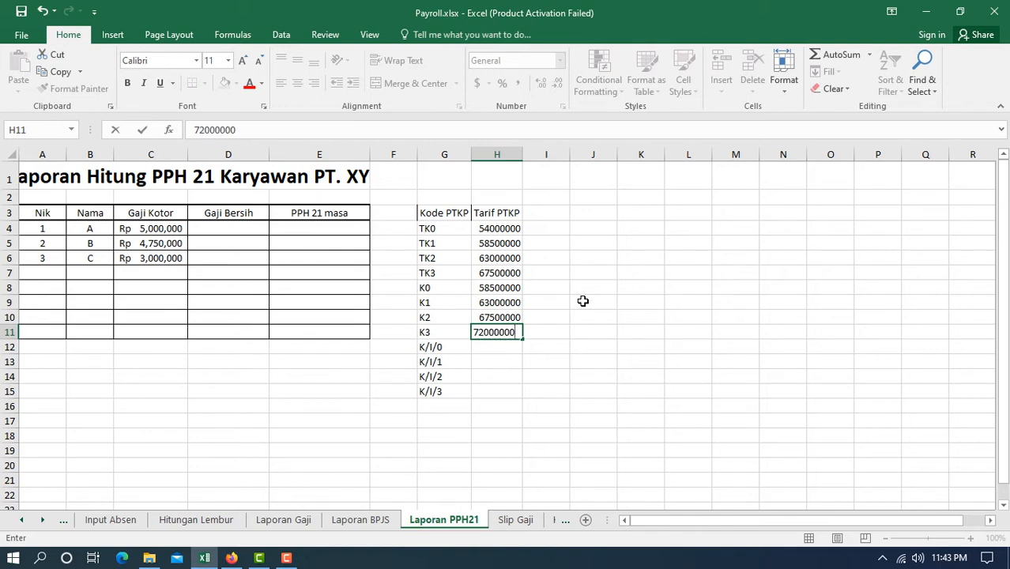
key("Return")
- Look up the combined-income rates in Firefox, and enter 112500000 for K/I/0 in H12 and 117000000 for K/I/1 in H13 in Excel
left_click(201, 558)
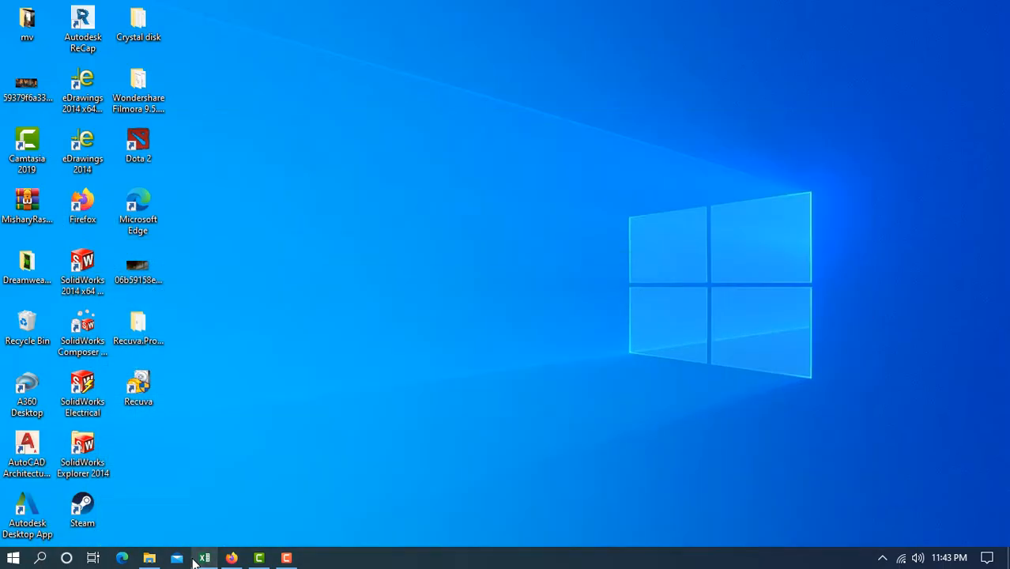
left_click(202, 559)
left_click(233, 559)
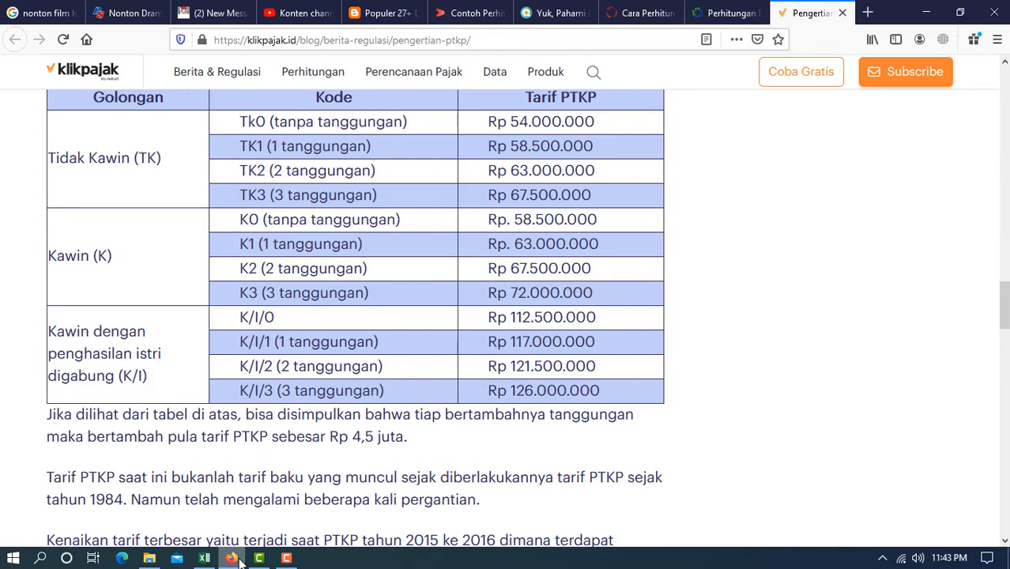
left_click(237, 559)
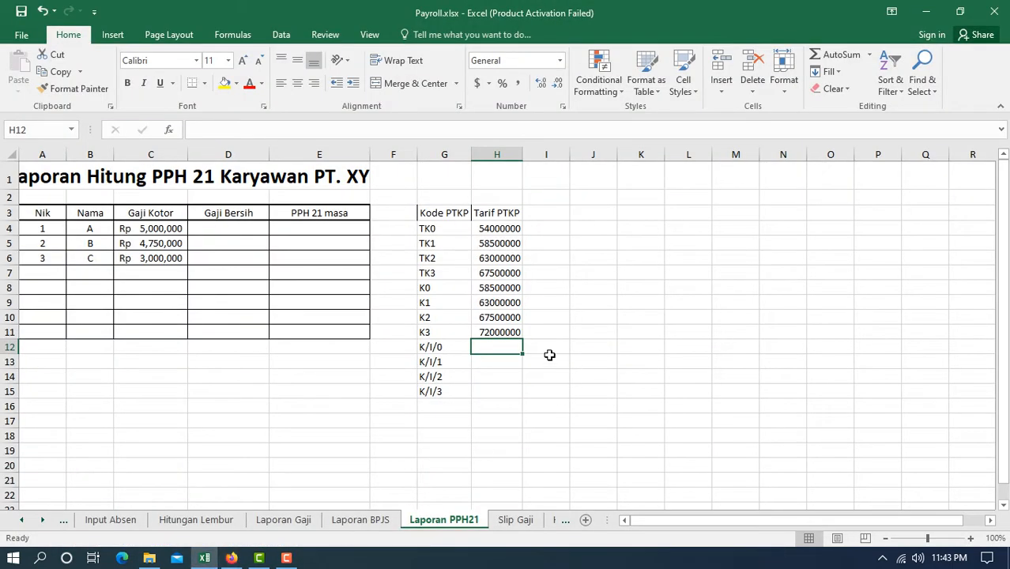
type("112500")
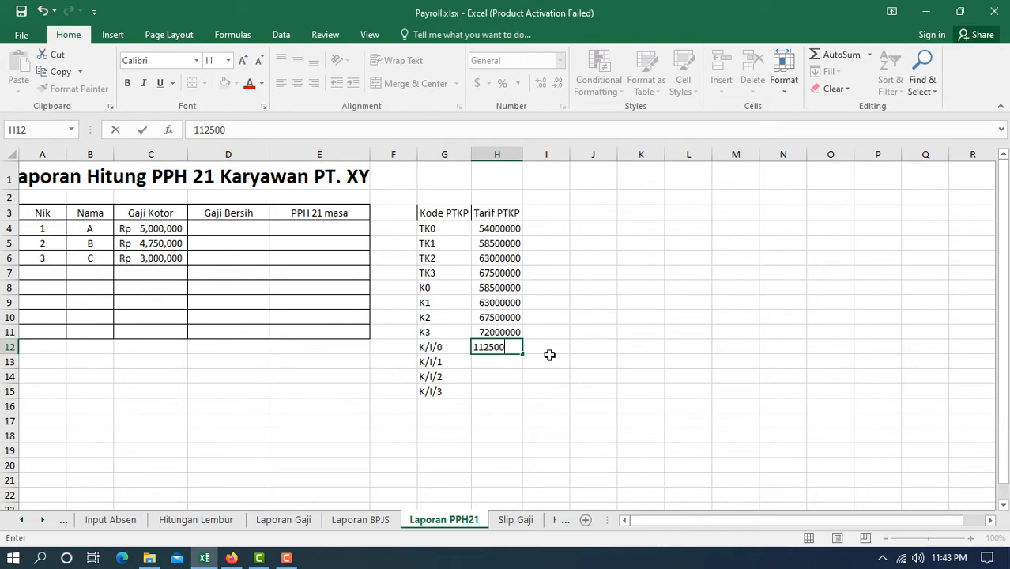
type("000")
key("Return")
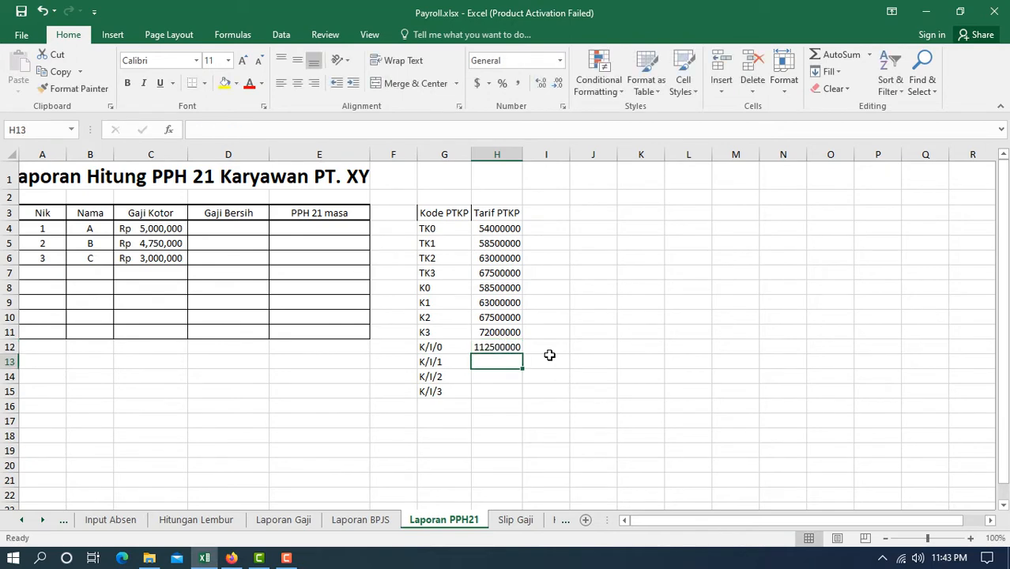
type("117000")
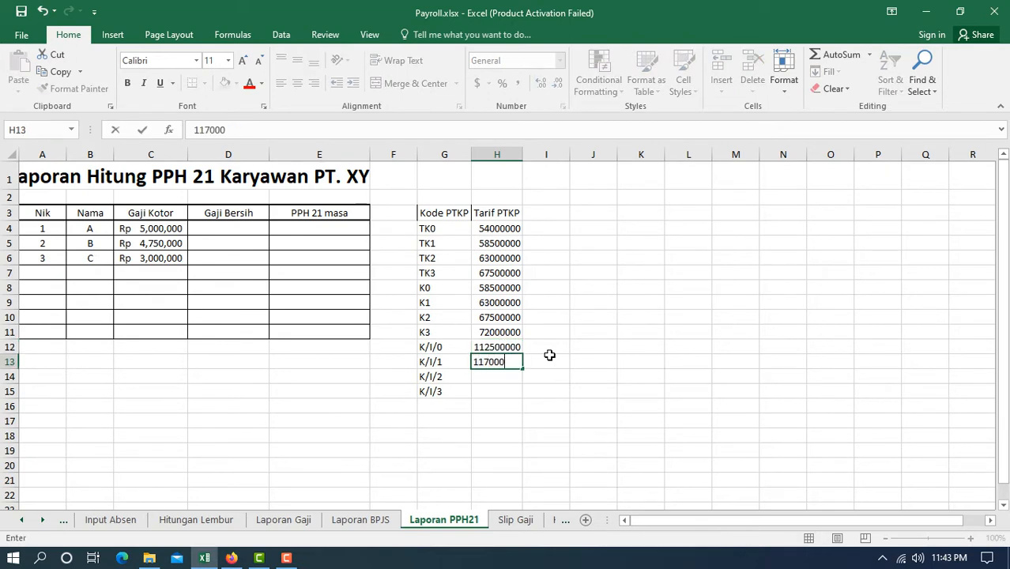
type("000")
key("Return")
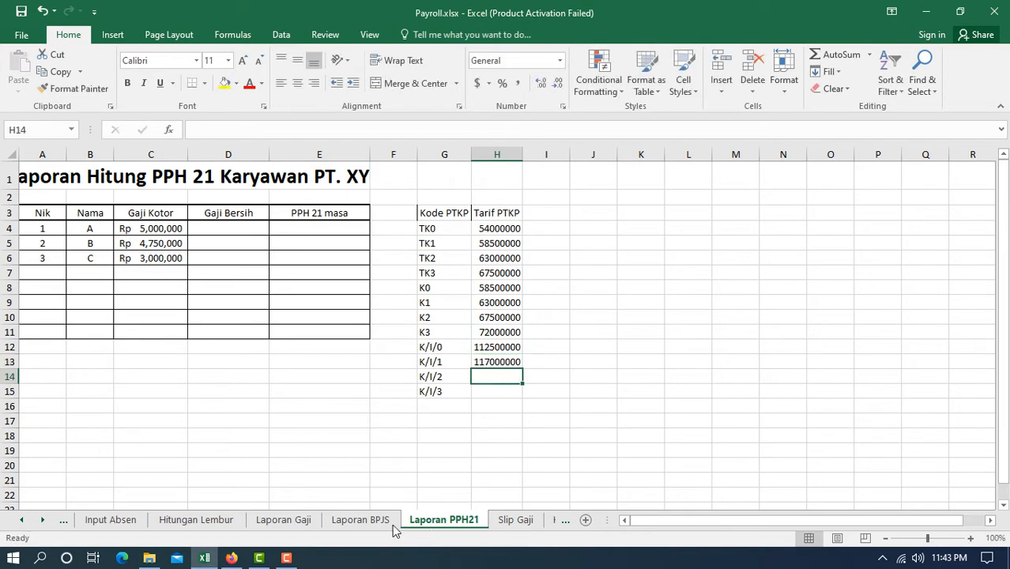
- Look up the remaining combined-income rates in Firefox, and enter 121500000 for K/I/2 in H14 and 126000000 for K/I/3 in H15 in Excel
left_click(207, 563)
left_click(205, 559)
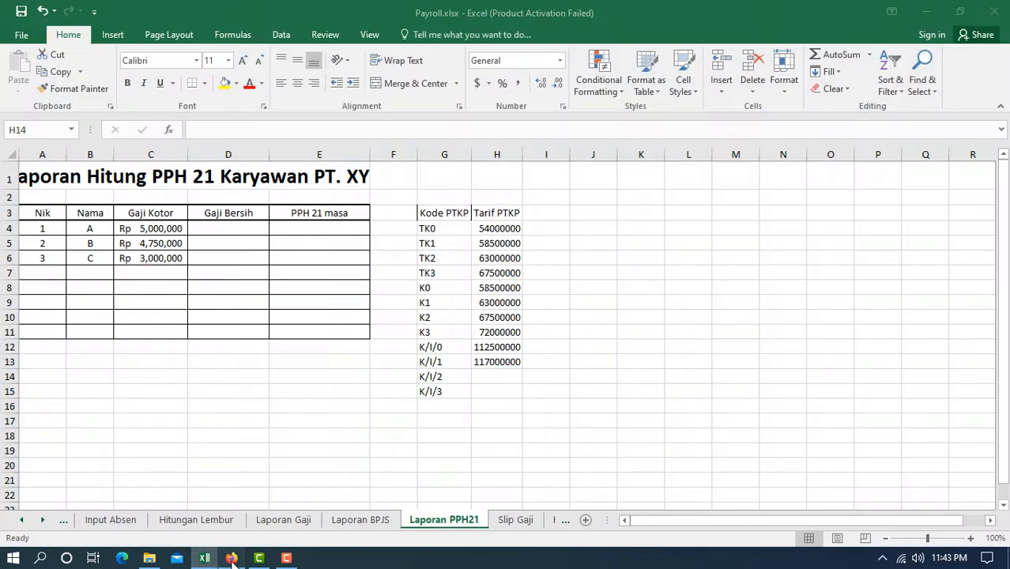
left_click(232, 558)
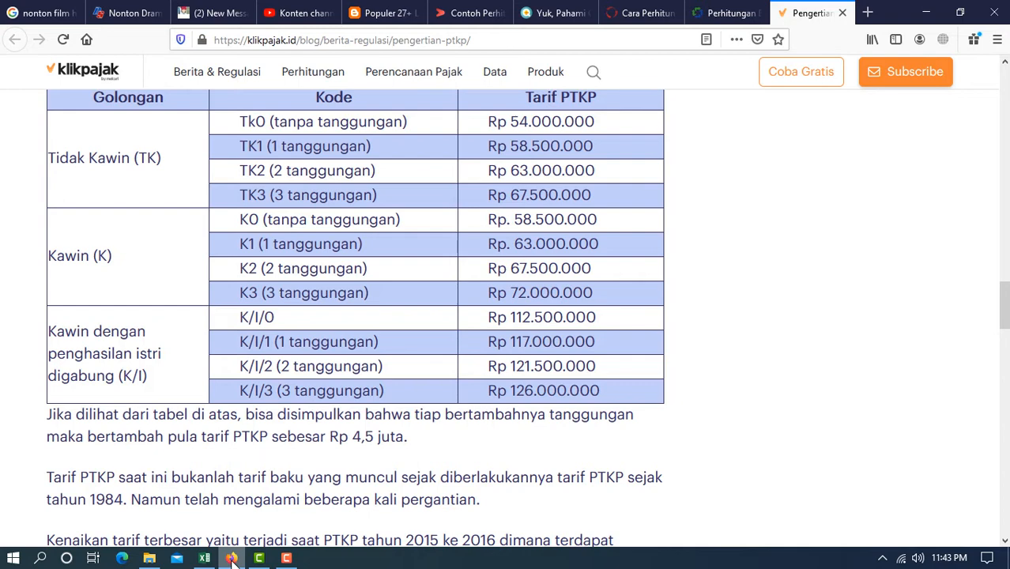
left_click(231, 559)
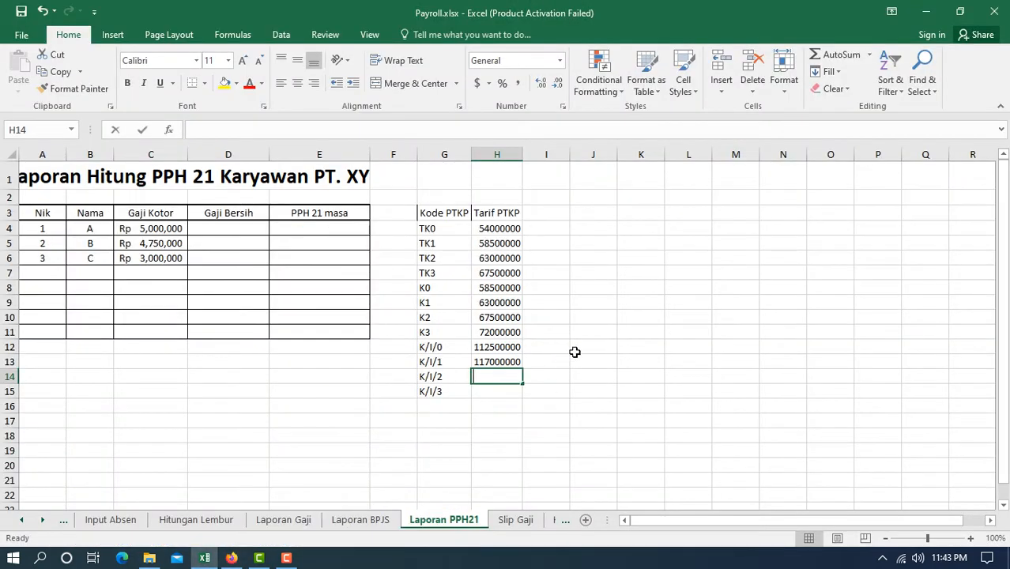
type("121500000")
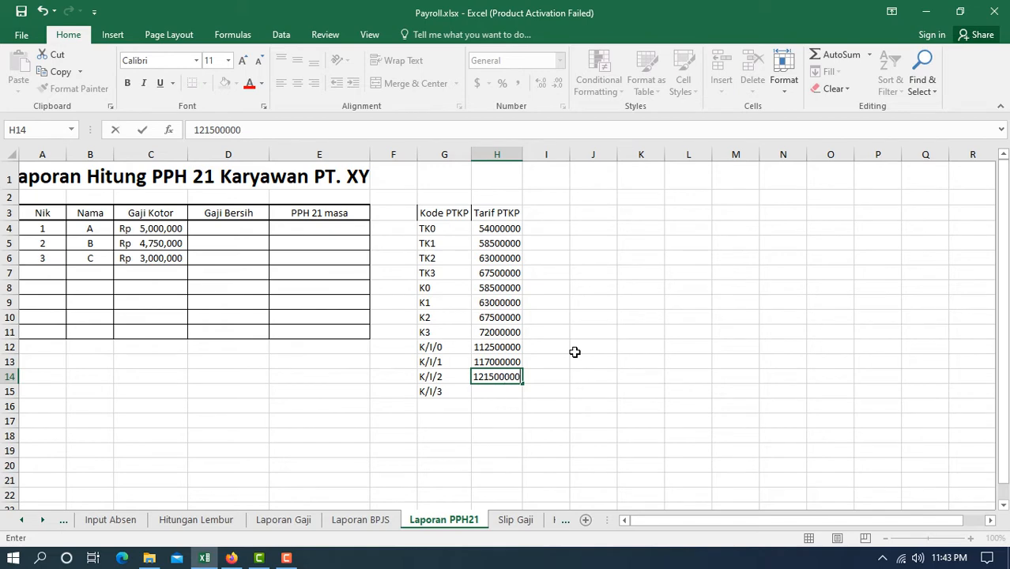
key("Return")
type("126000000")
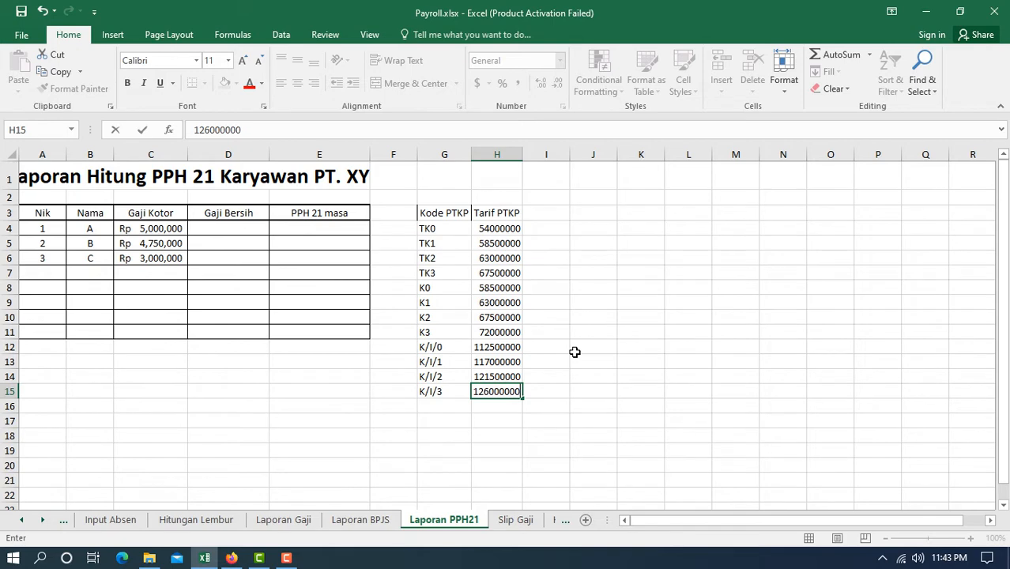
key("Return")
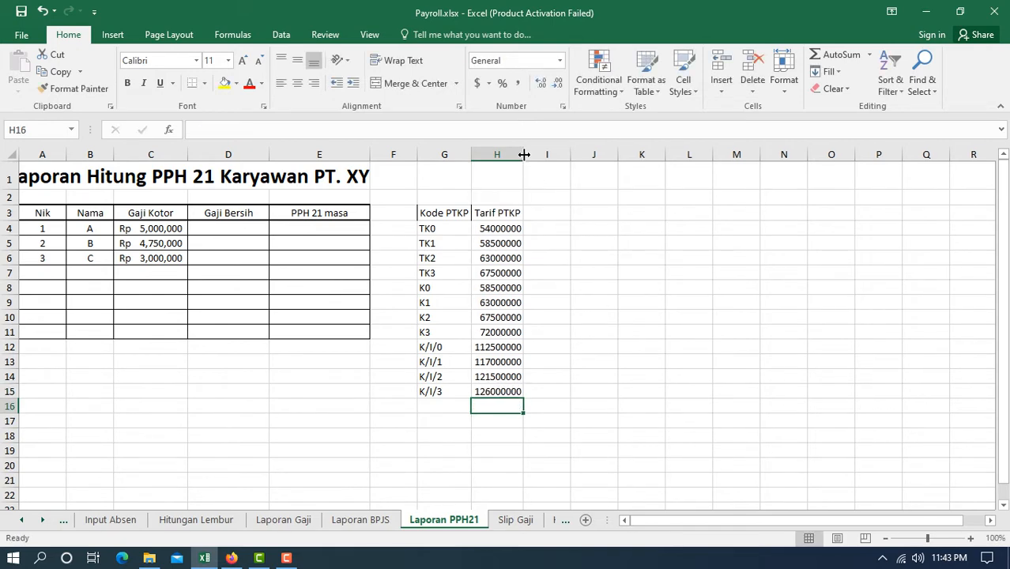
- Widen column H slightly and format the Tarif PTKP values in H4:H15 as Currency with the IDR symbol
left_click_drag(521, 155, 541, 155)
left_click_drag(523, 228, 503, 391)
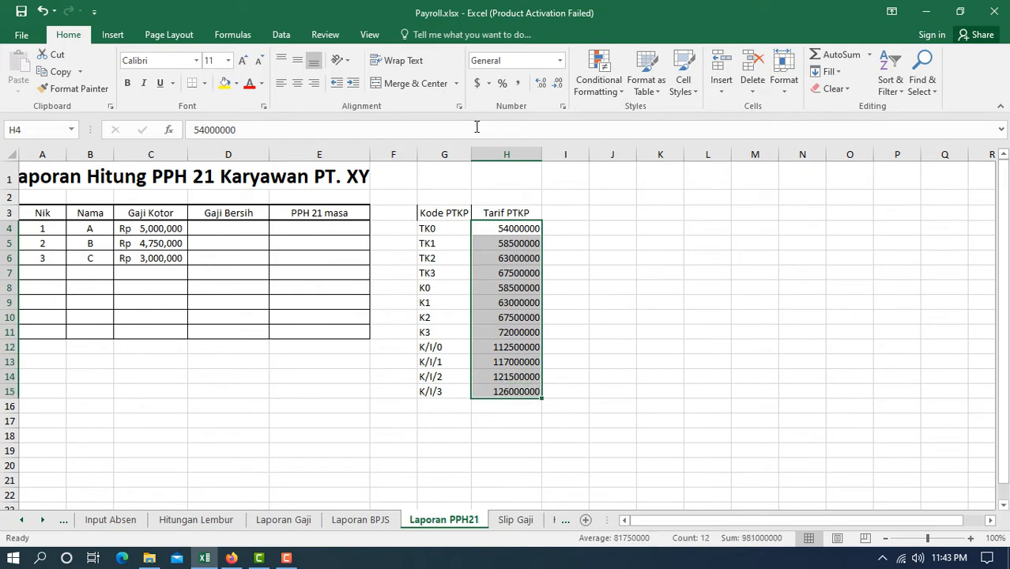
left_click(560, 60)
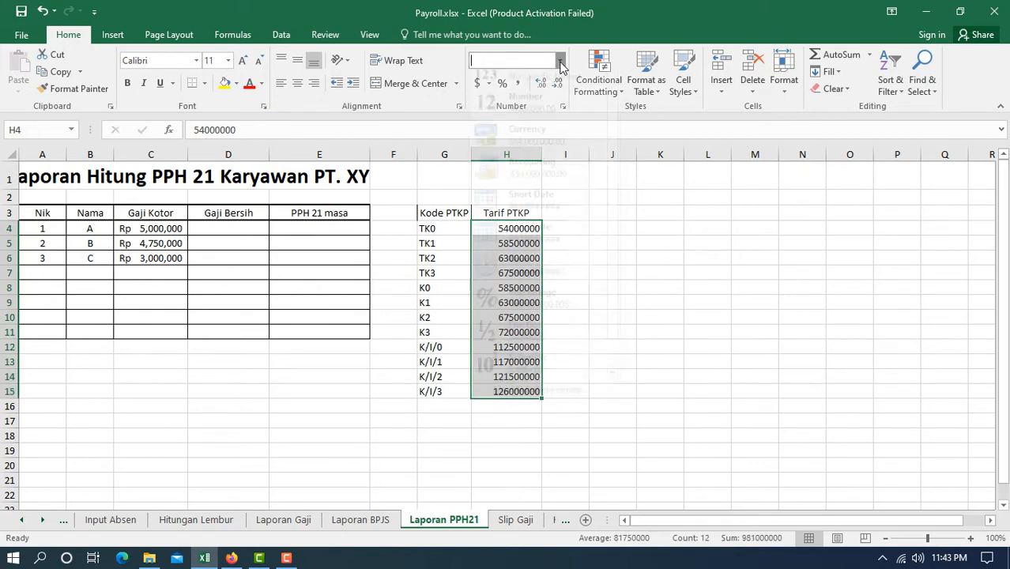
left_click(531, 151)
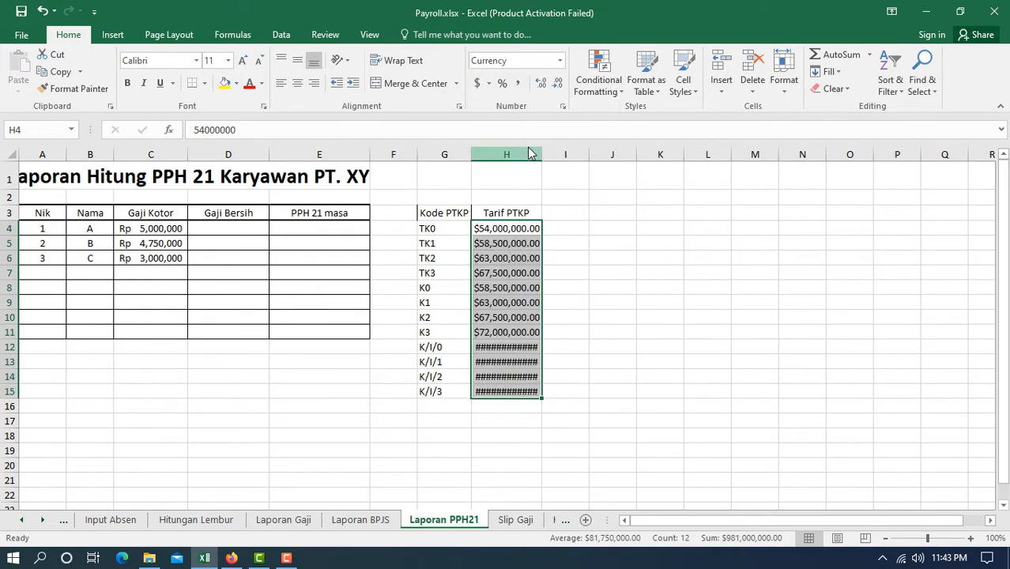
left_click(562, 106)
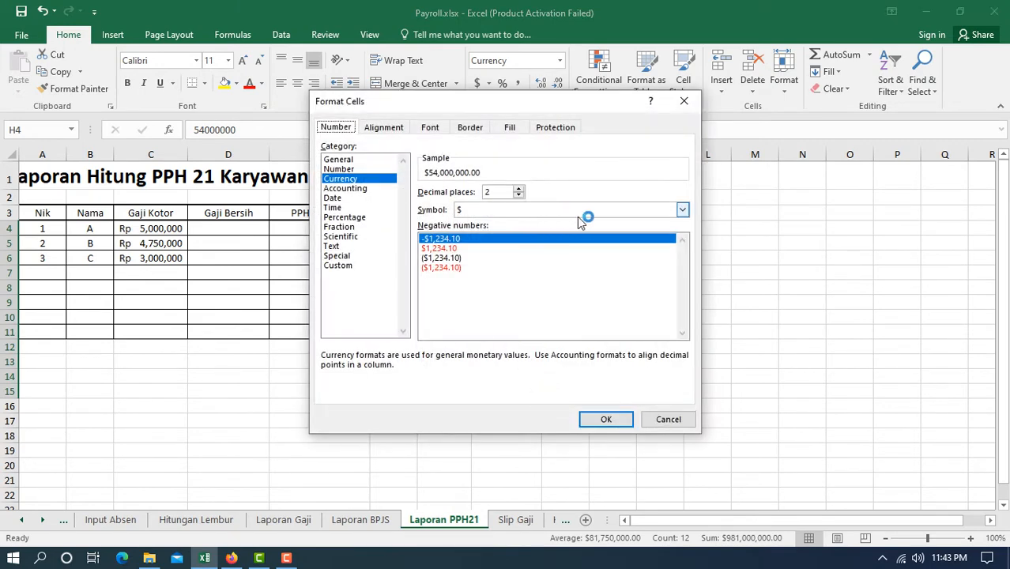
left_click(682, 210)
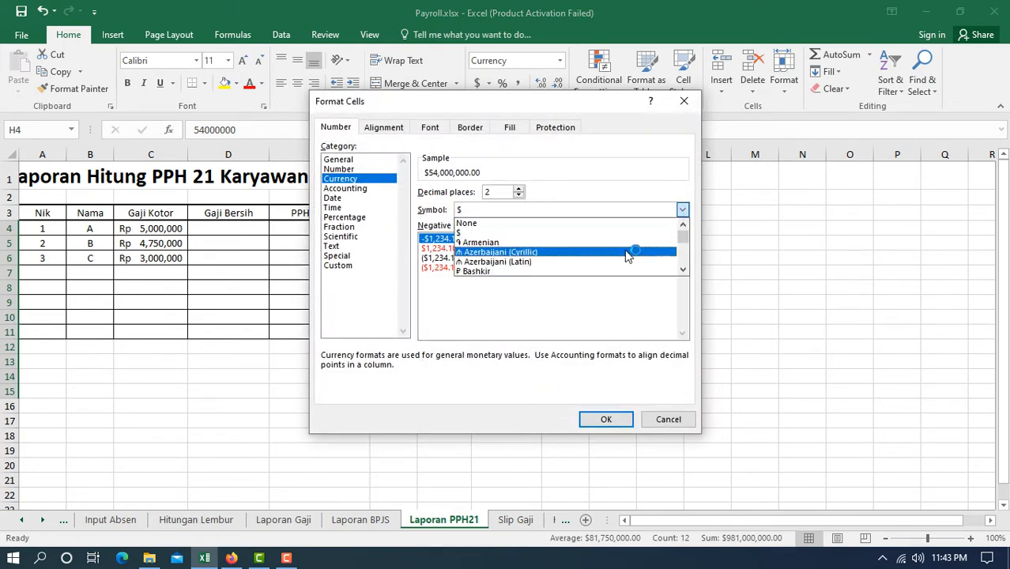
key("i")
left_click(474, 271)
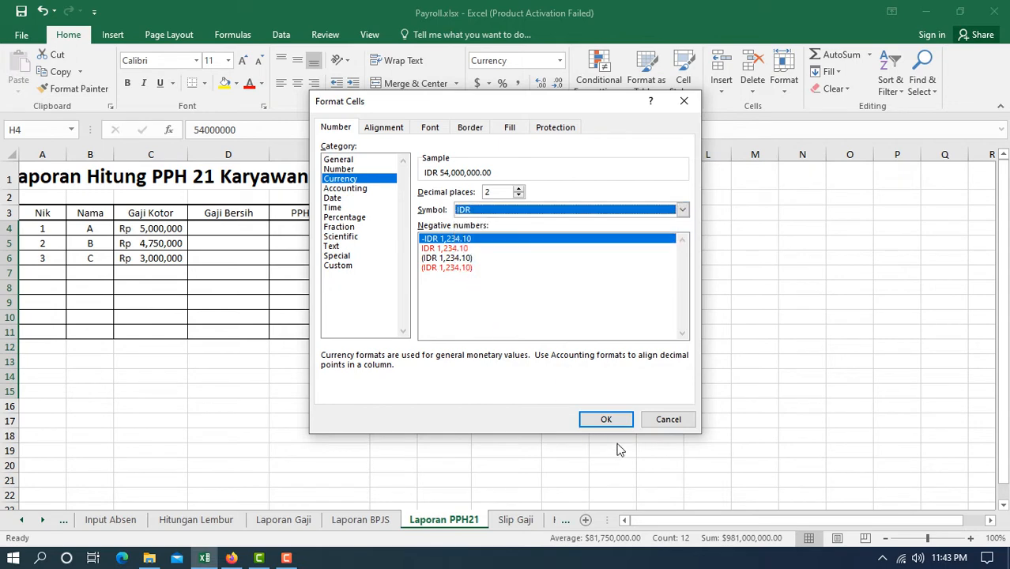
left_click(608, 419)
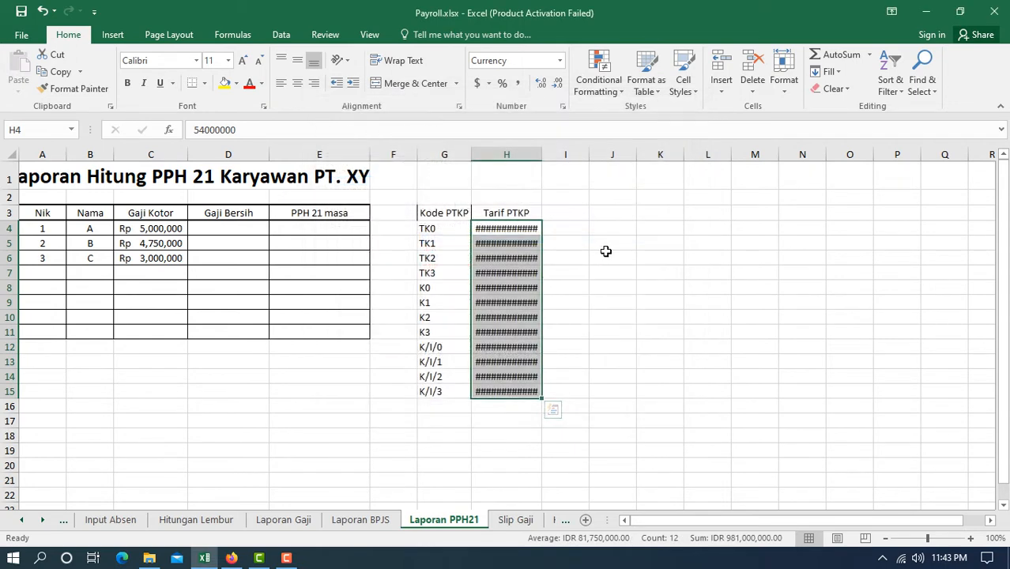
- Autofit column H to the Tarif PTKP amounts and make it slightly wider
double_click(542, 154)
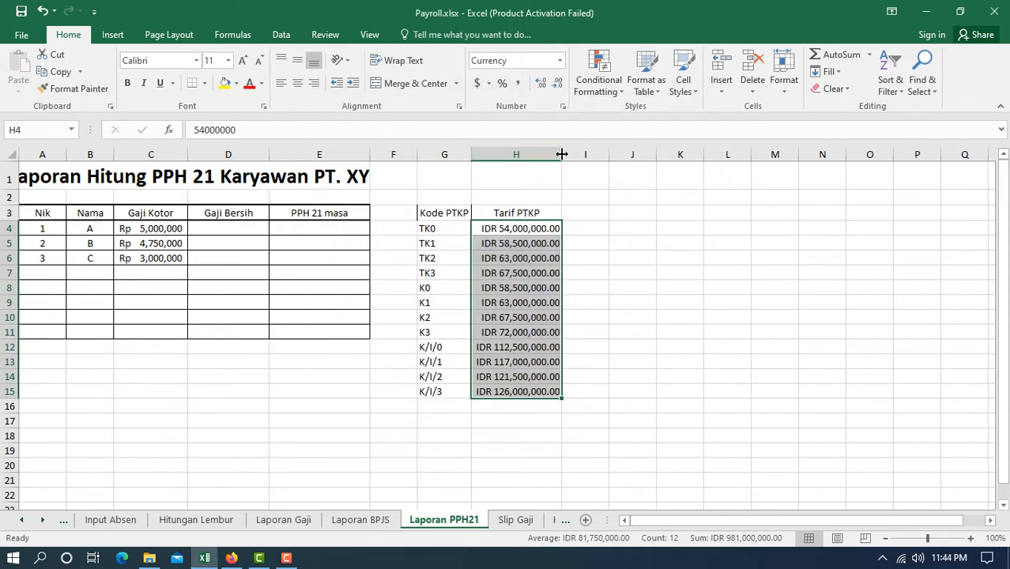
left_click_drag(561, 153, 576, 153)
left_click(695, 376)
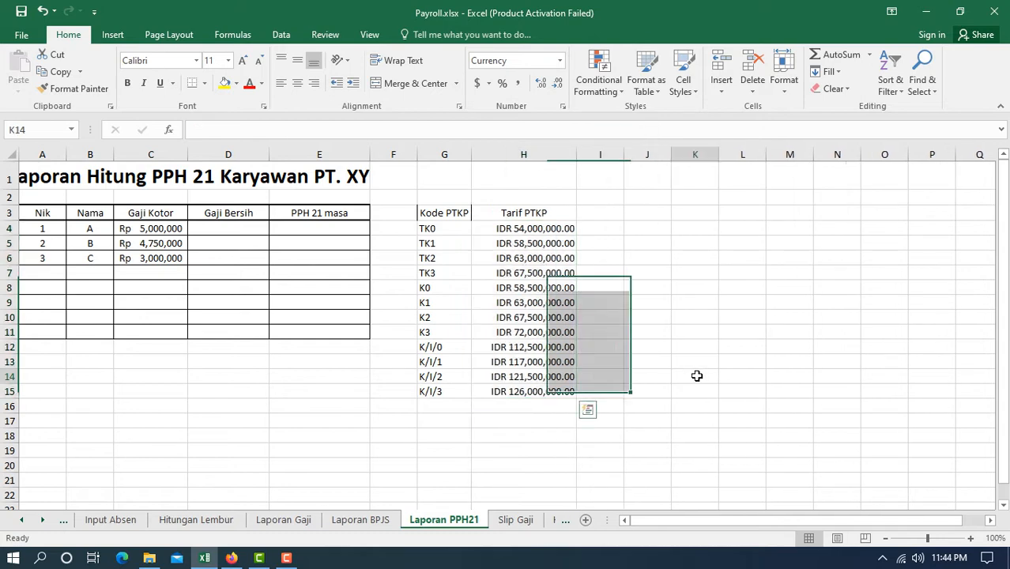
- Check the Gaji Kotor amounts in C4:C6, and apply the custom Rp number format with two decimals to the Tarif PTKP values in H4:H15
left_click(156, 229)
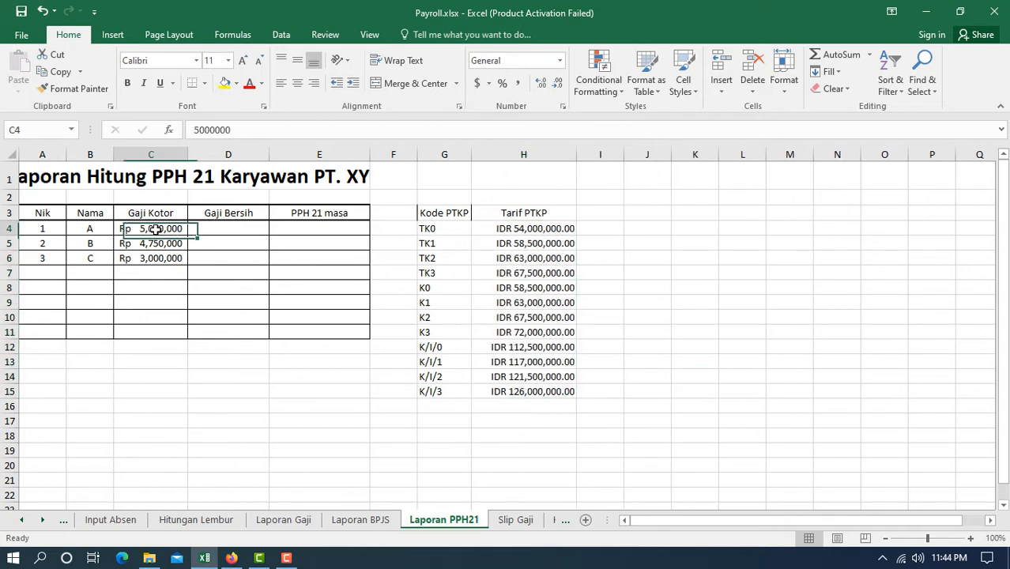
left_click(154, 242)
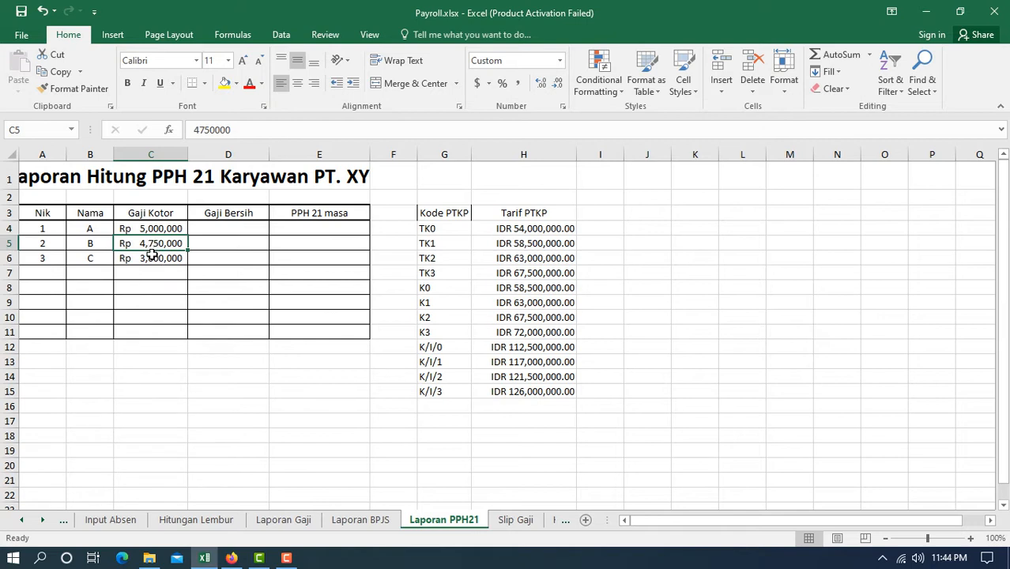
left_click(147, 256)
left_click(147, 229)
left_click(143, 244)
left_click(155, 258)
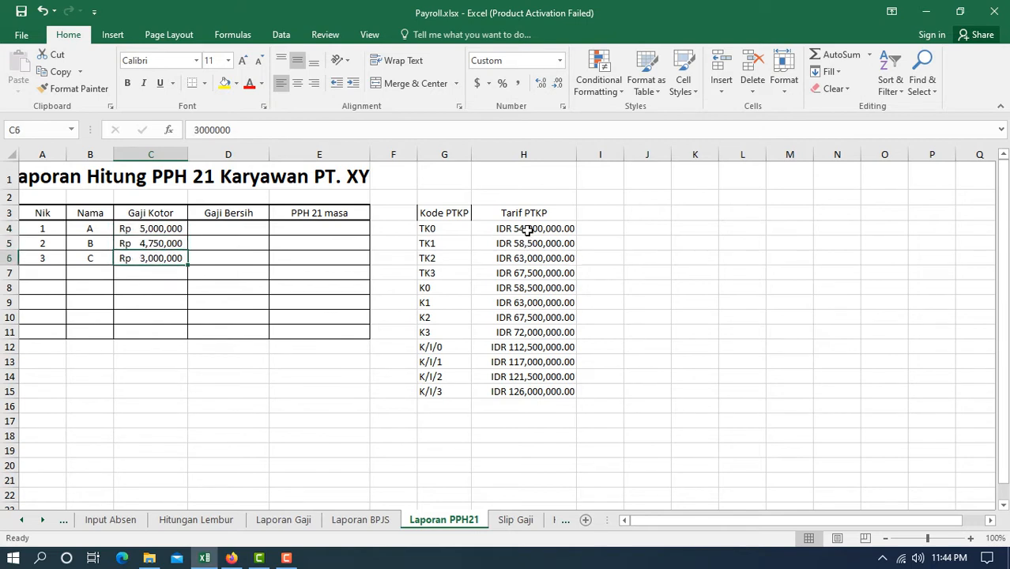
left_click_drag(528, 230, 521, 391)
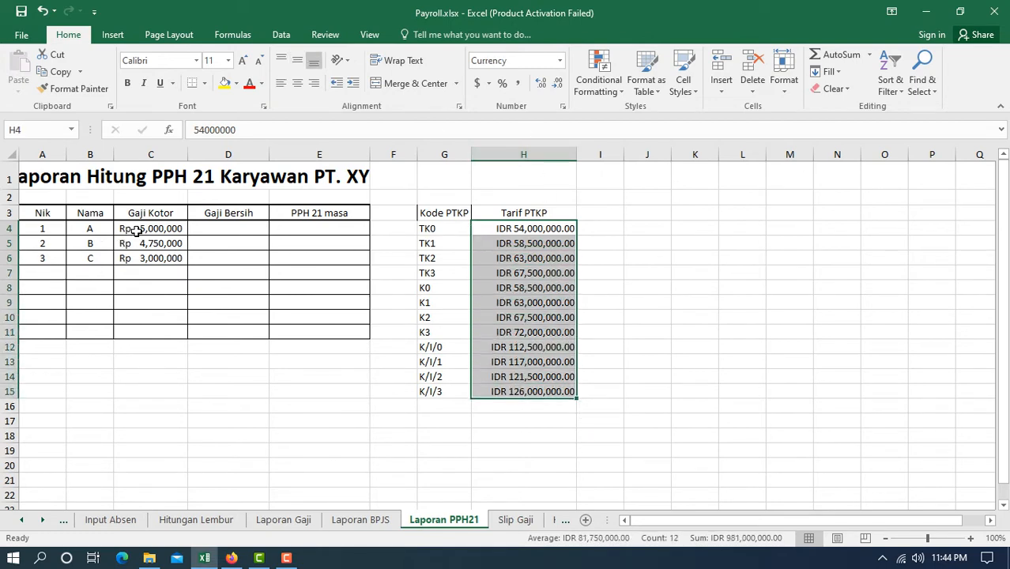
left_click(563, 107)
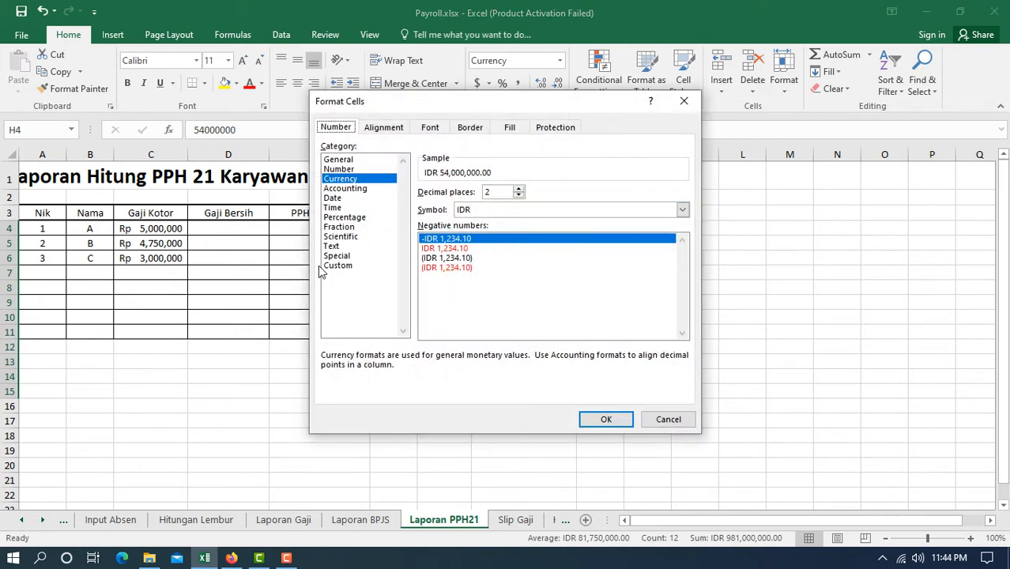
left_click(340, 266)
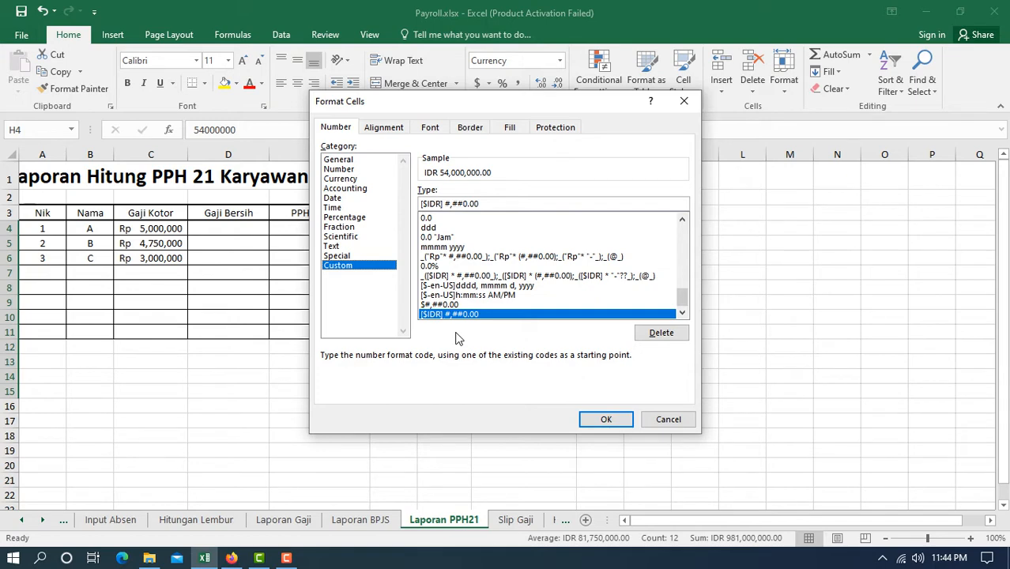
left_click(448, 258)
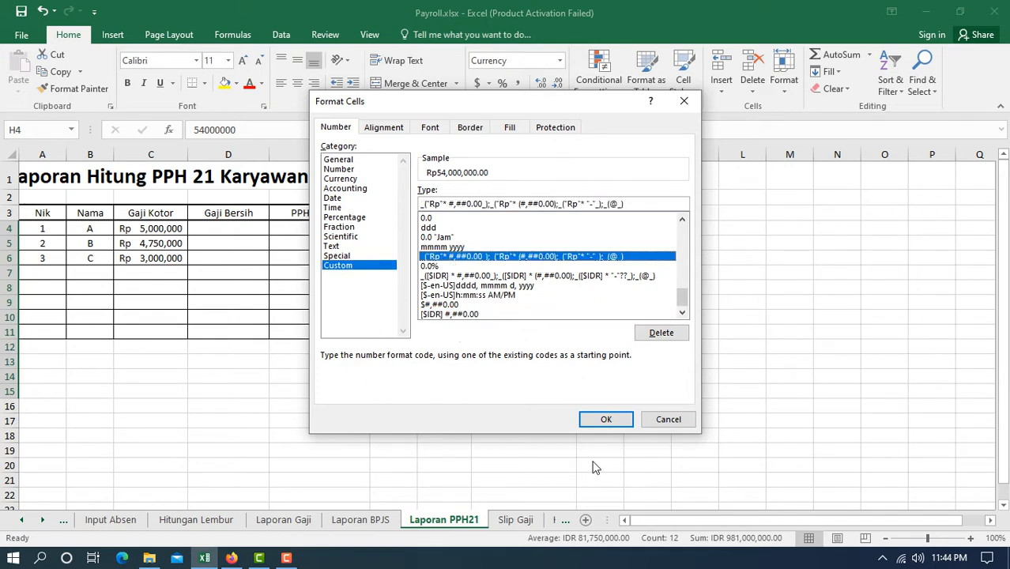
left_click(606, 420)
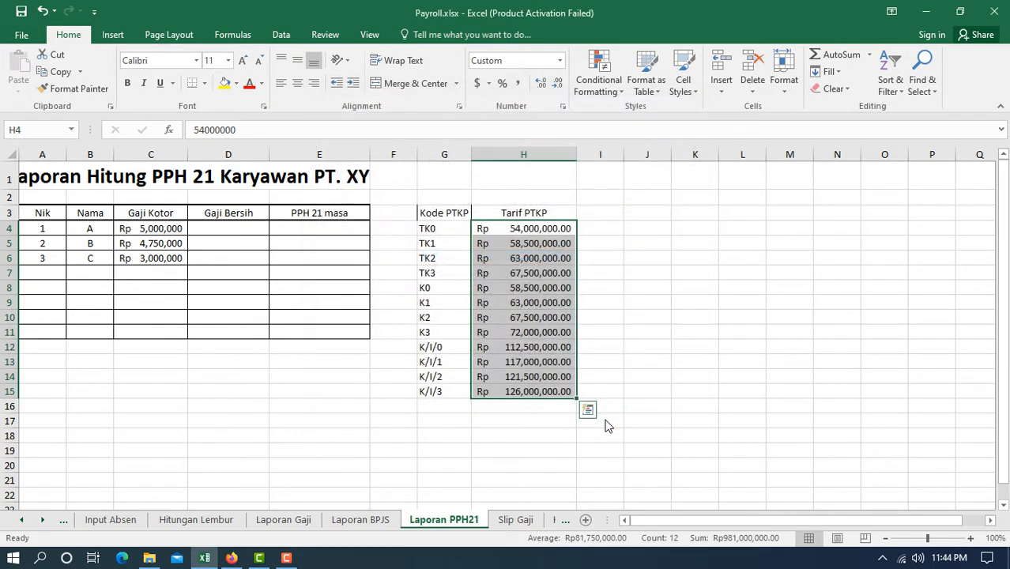
left_click(783, 358)
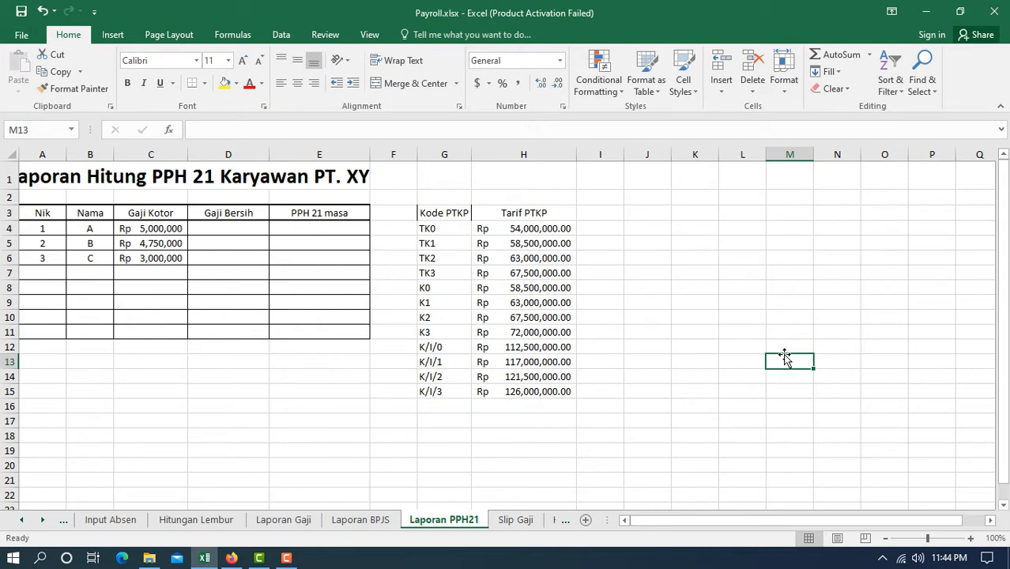
- Apply all borders to the PTKP code and rate table in G3:H15
left_click_drag(425, 215, 523, 392)
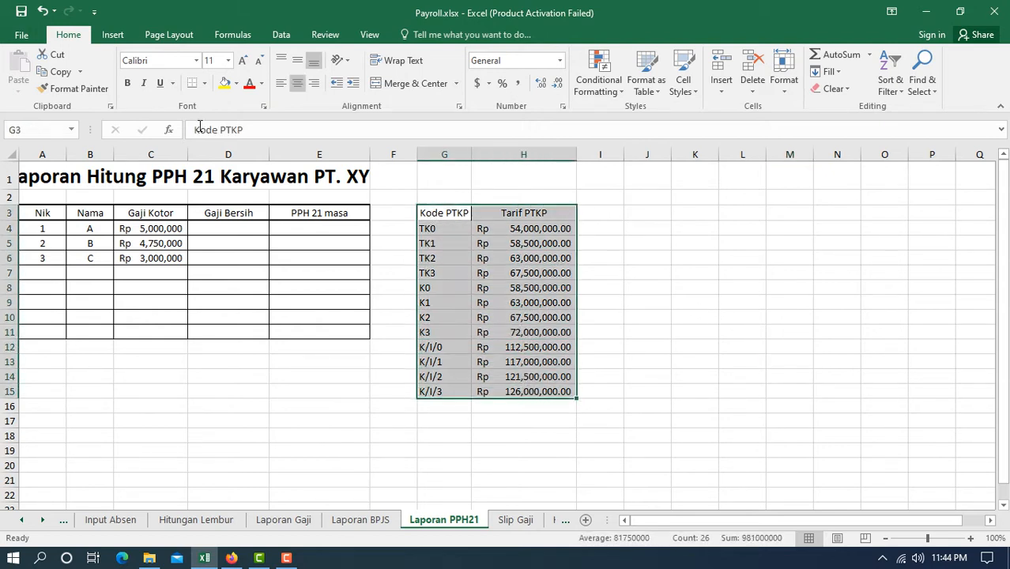
left_click(204, 83)
left_click(221, 209)
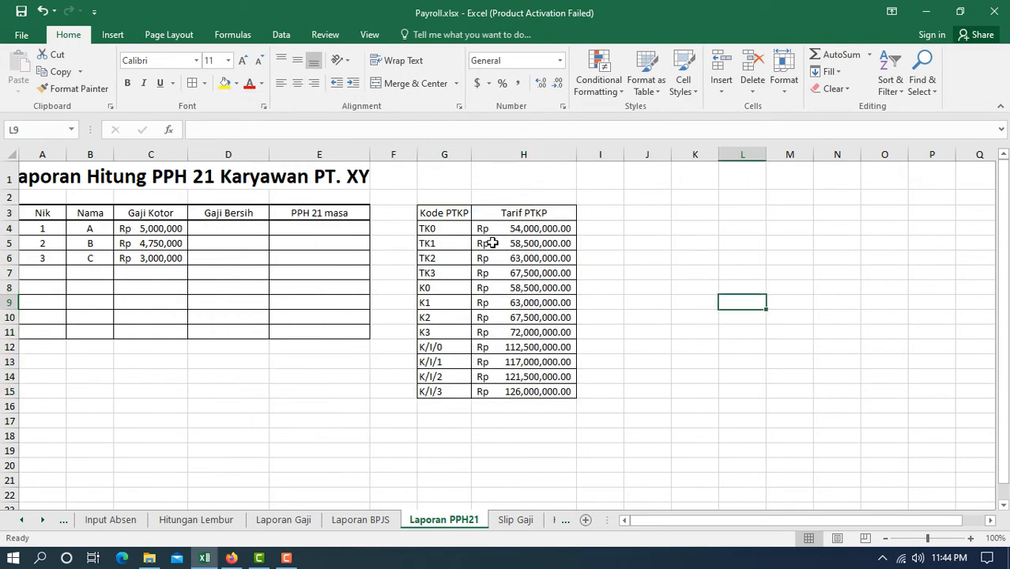
- Put a double-line outline border around the Kode PTKP and Tarif PTKP header cells in G3:H3
left_click_drag(441, 214, 542, 212)
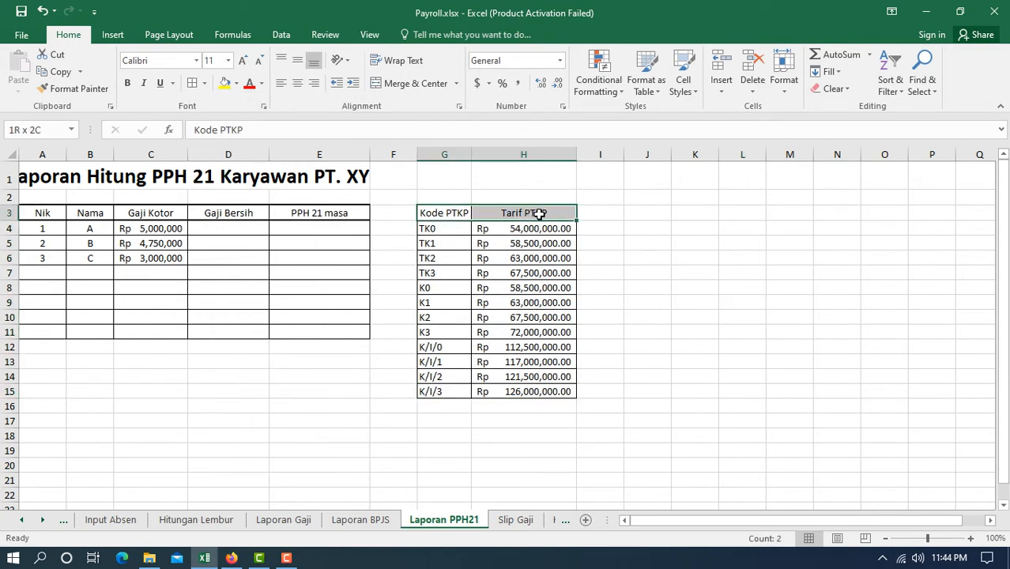
left_click(202, 84)
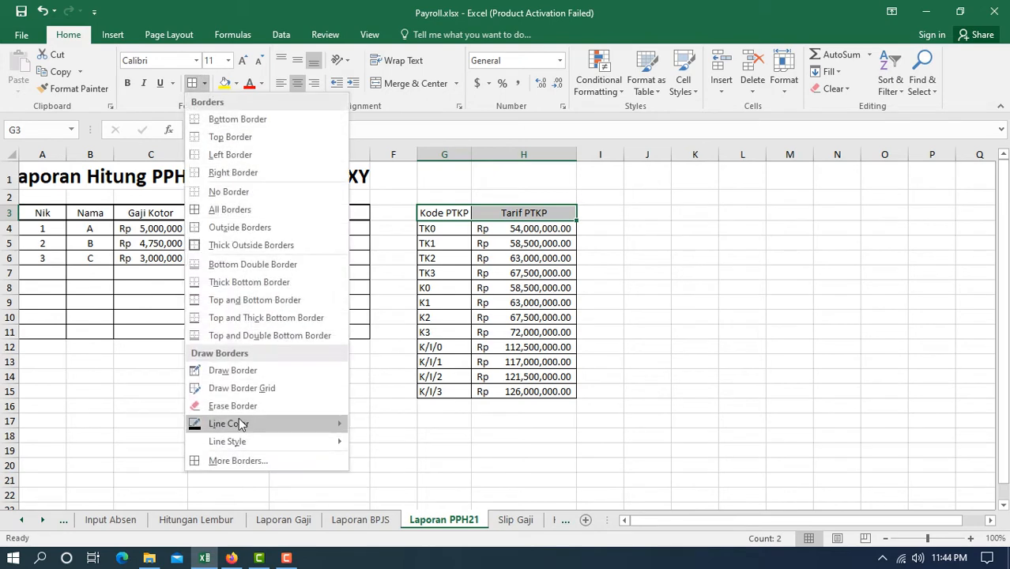
left_click(241, 460)
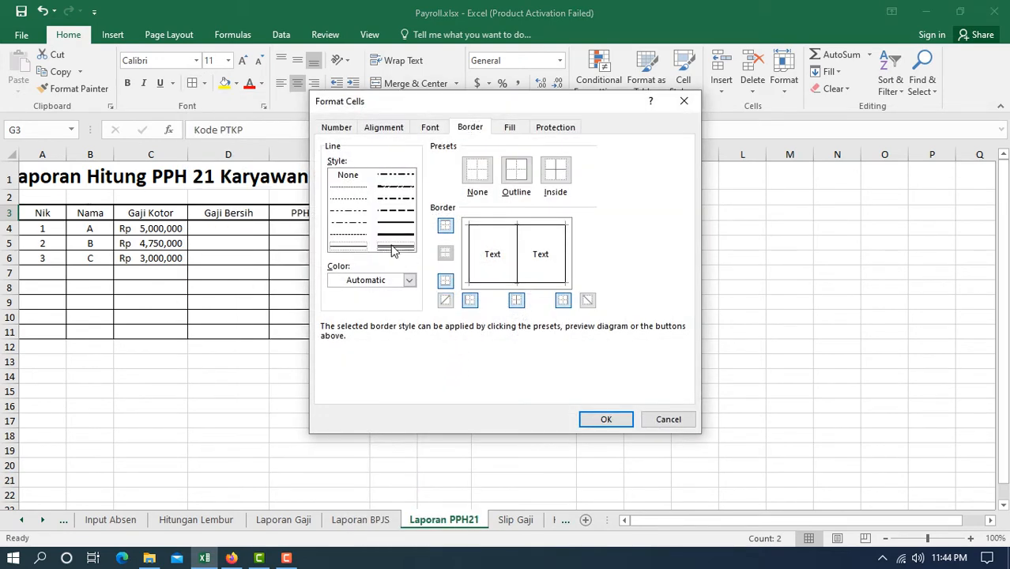
left_click(490, 228)
left_click(471, 251)
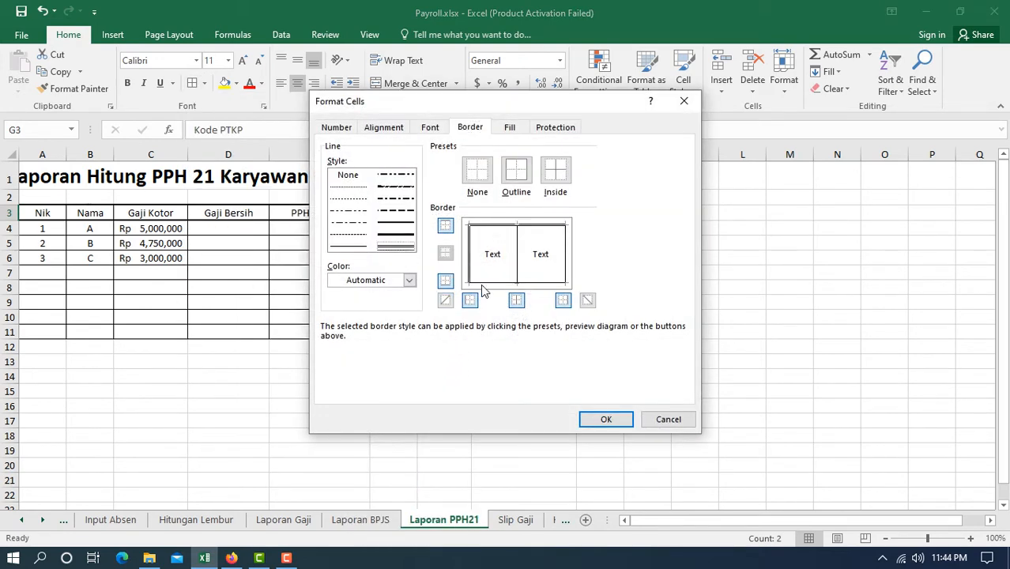
left_click(484, 285)
left_click(566, 269)
left_click(594, 418)
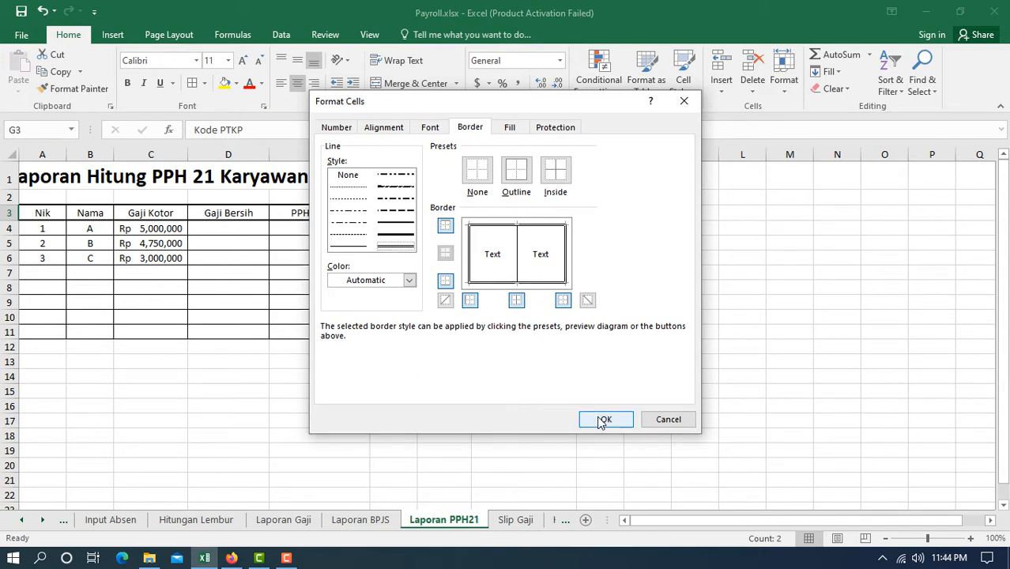
left_click(629, 423)
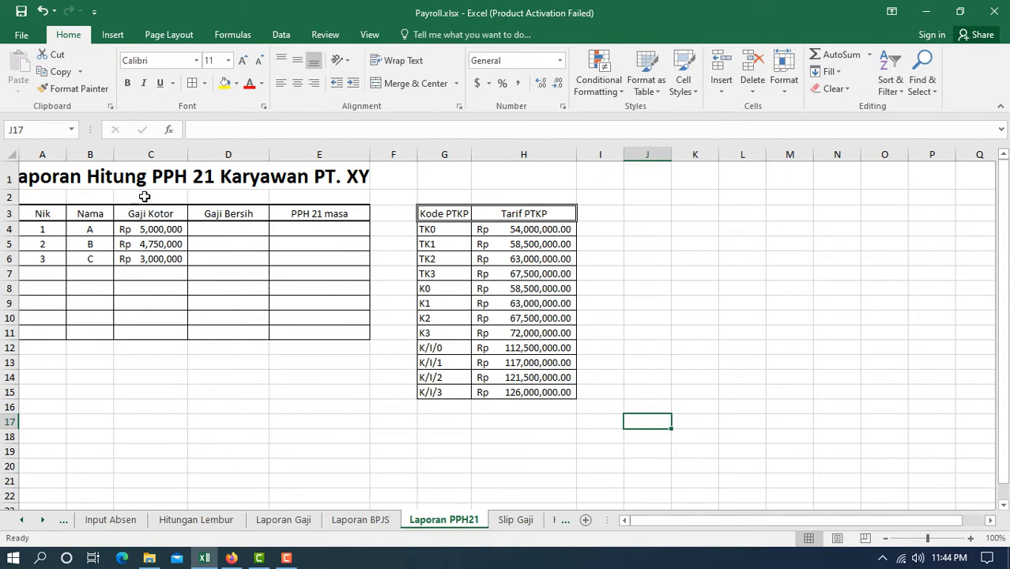
- Insert an empty column before the Gaji Kotor column
left_click(130, 150)
right_click(131, 149)
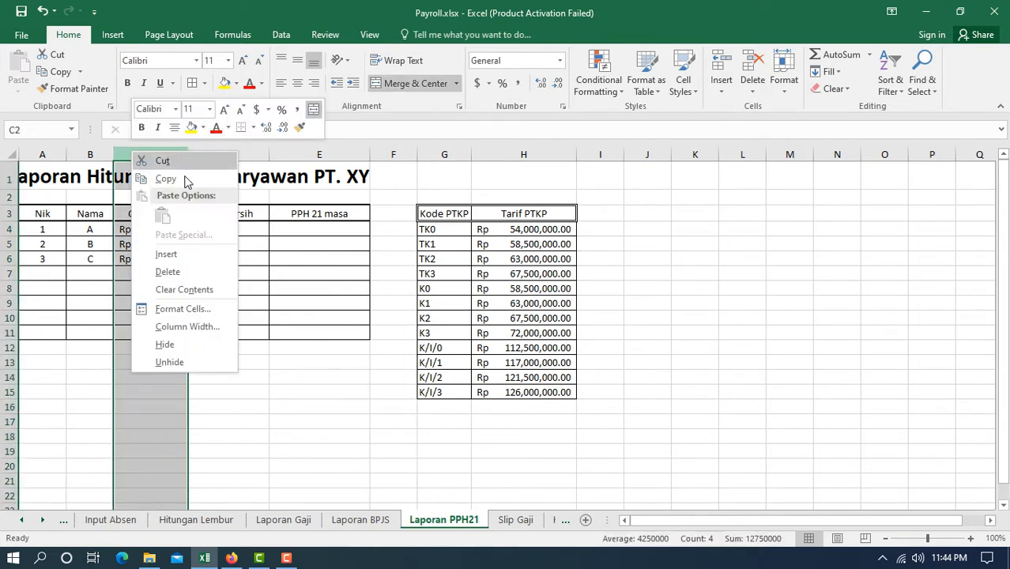
left_click(187, 257)
left_click(322, 386)
- Enter the header Kode ptkp in C3 of the new column and make column C slightly wider
left_click(145, 215)
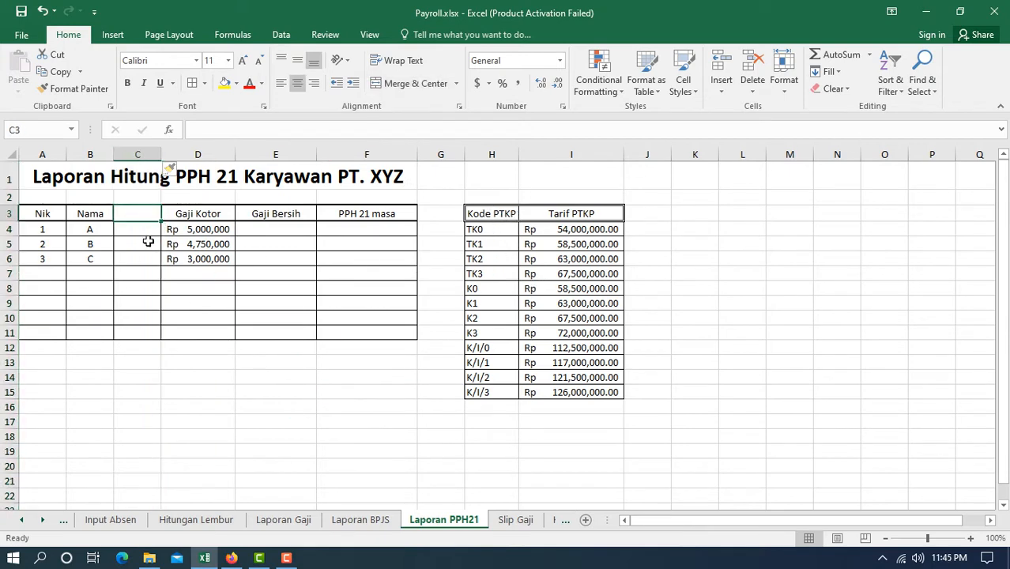
type("Kode")
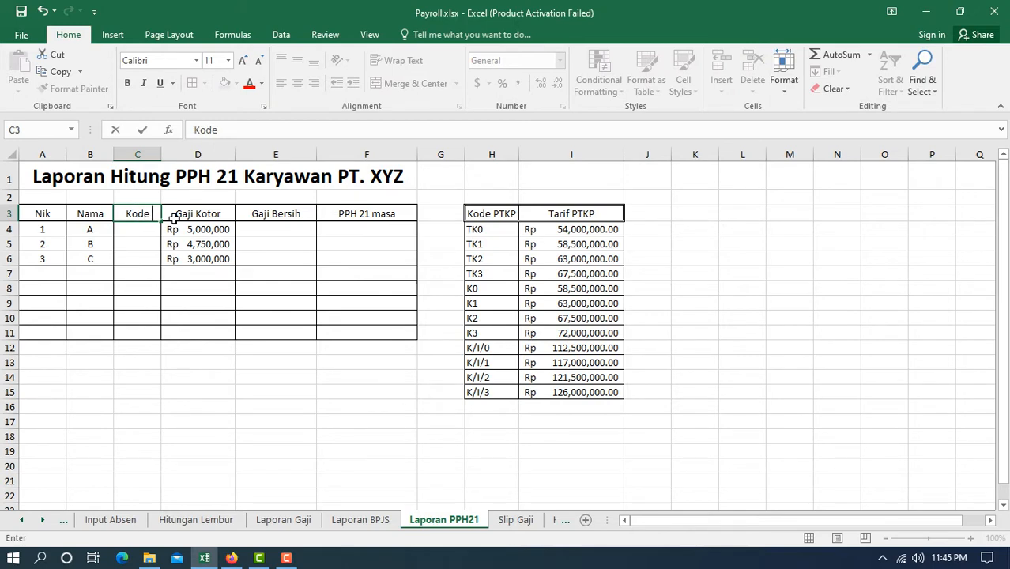
type(" ptkp")
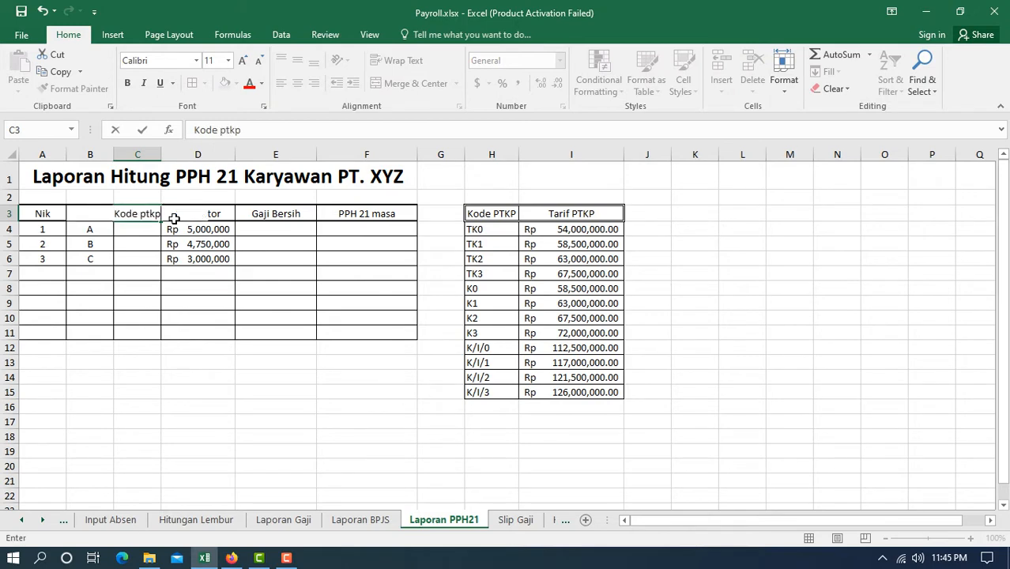
key("Return")
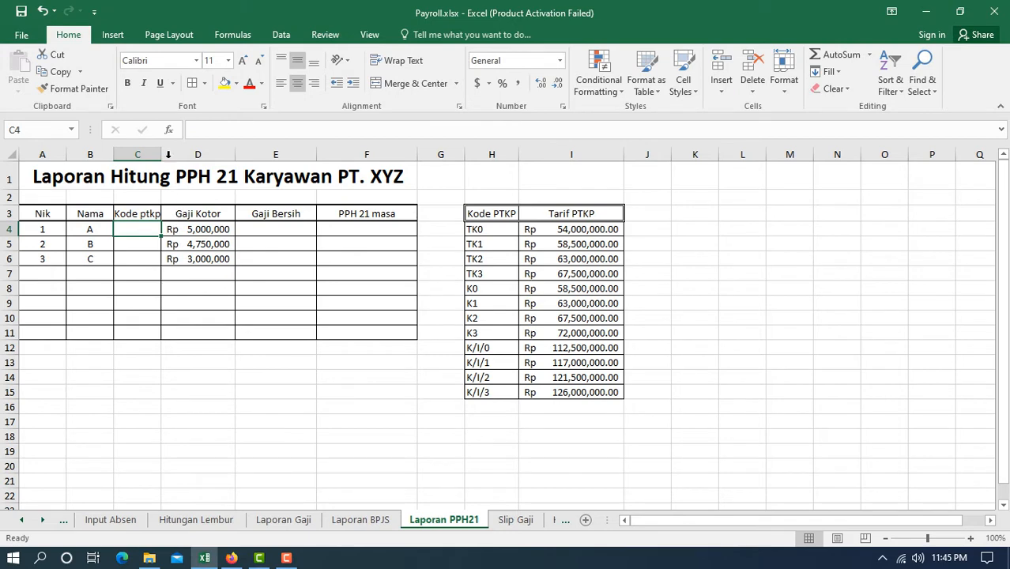
left_click_drag(161, 154, 174, 154)
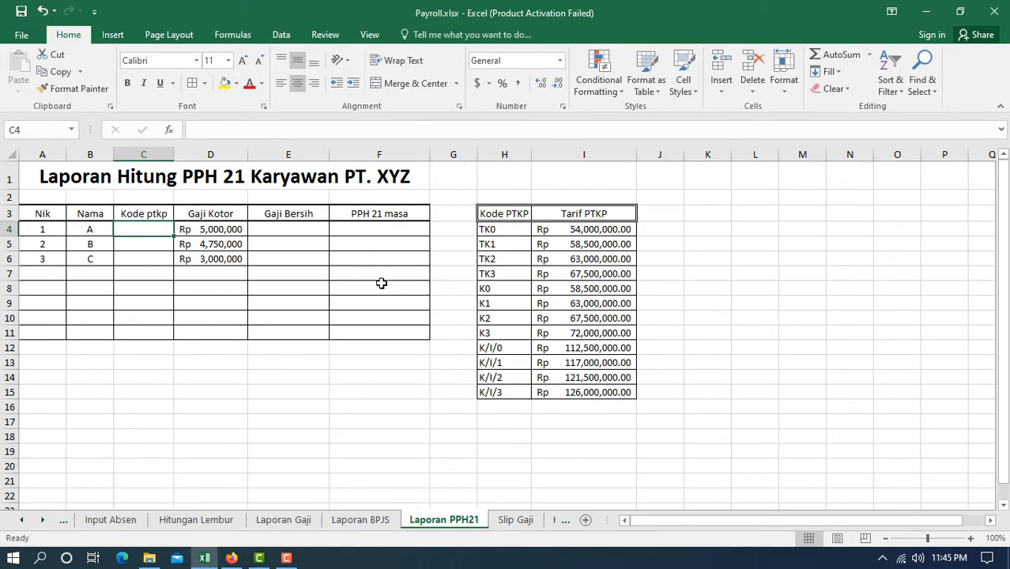
left_click(316, 408)
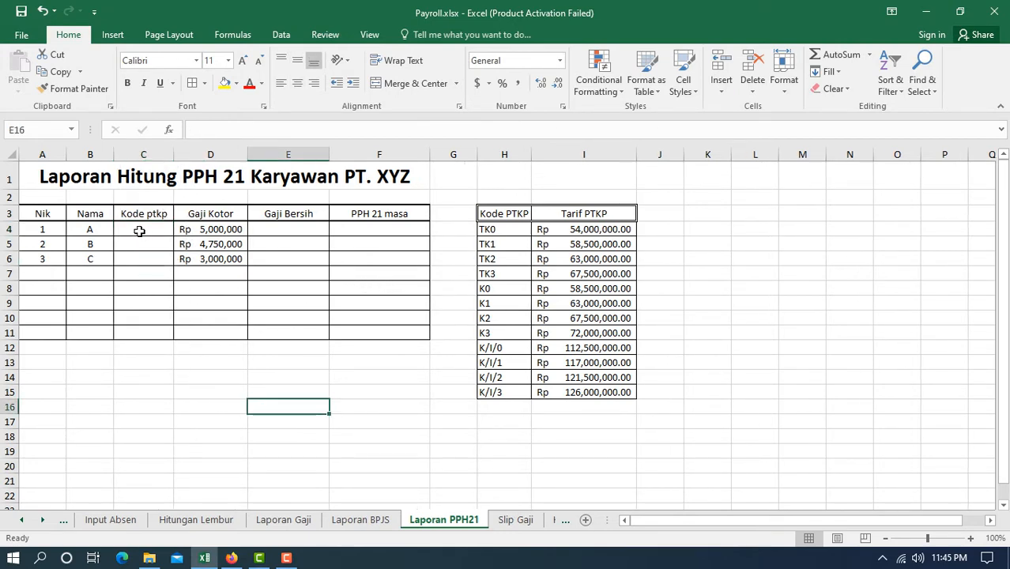
- Enter the PTKP codes TK0, K0 and K1 for employees A, B and C in C4:C6
left_click(139, 228)
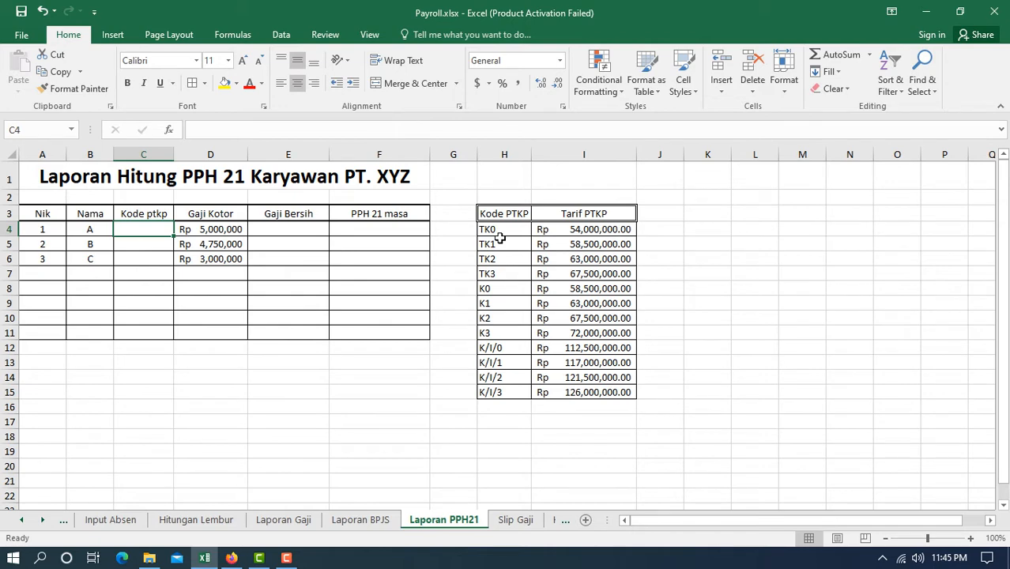
type("TK")
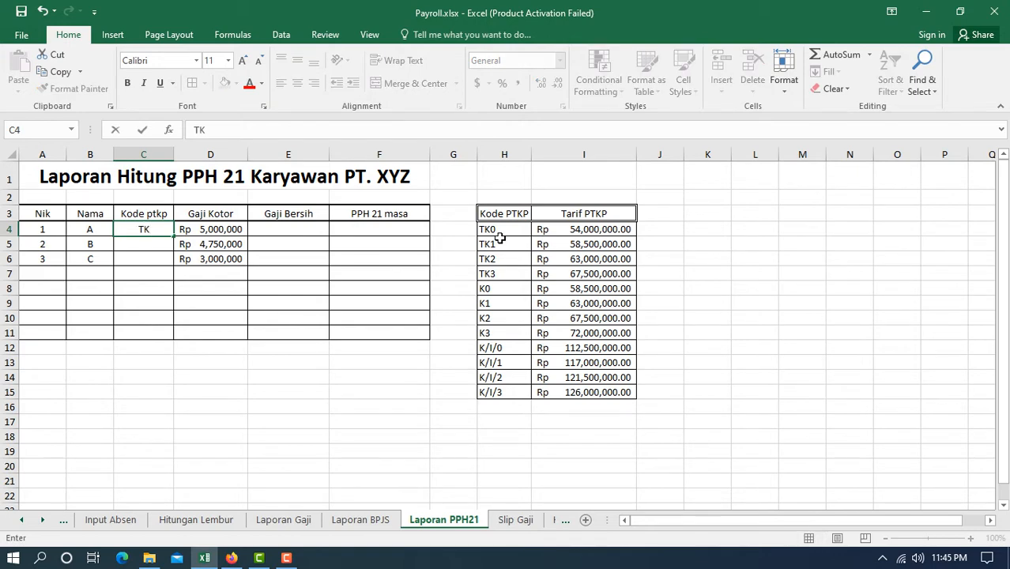
type("0")
key("Return")
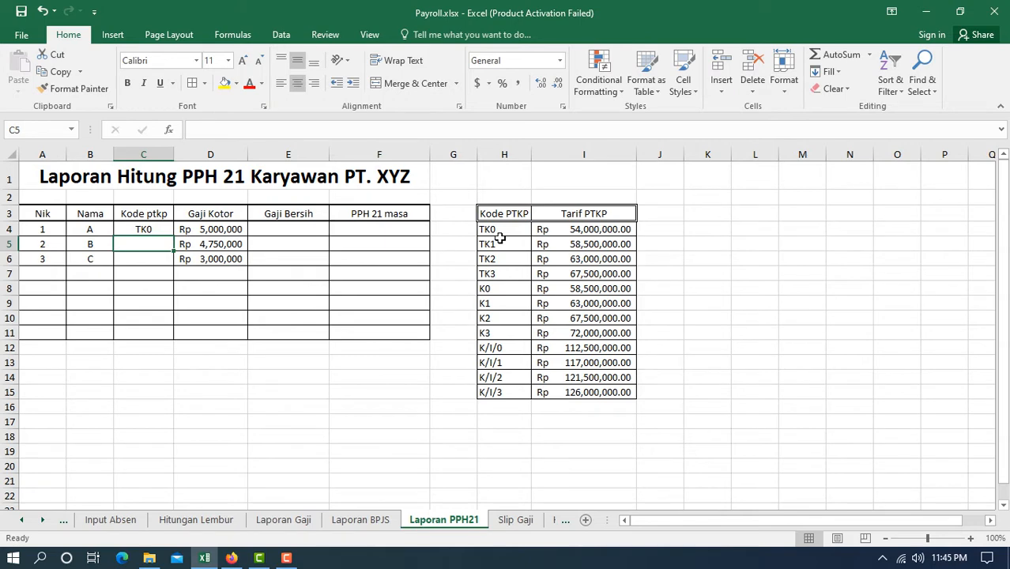
type("K0")
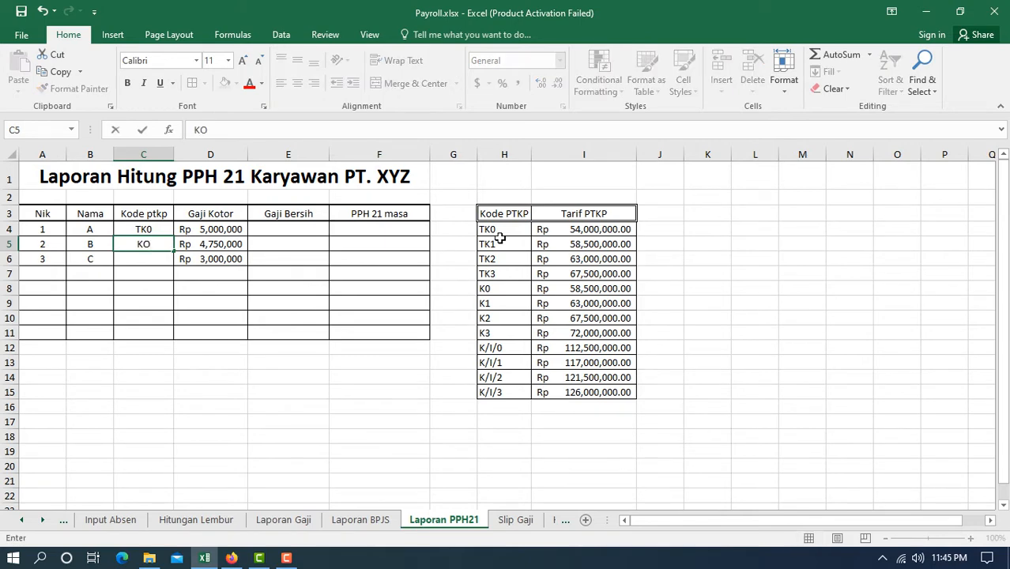
key("Return")
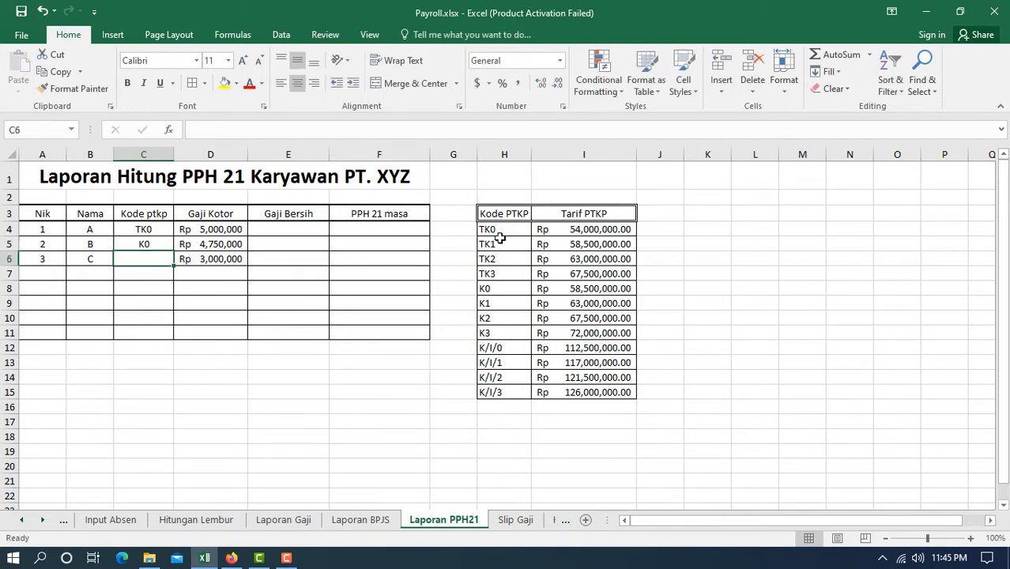
type("K0")
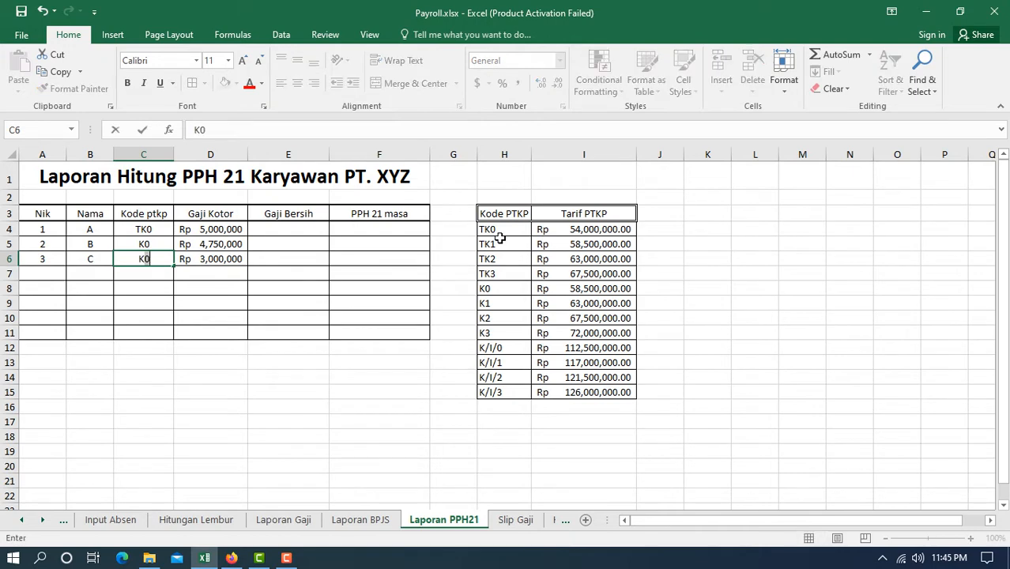
key("Return")
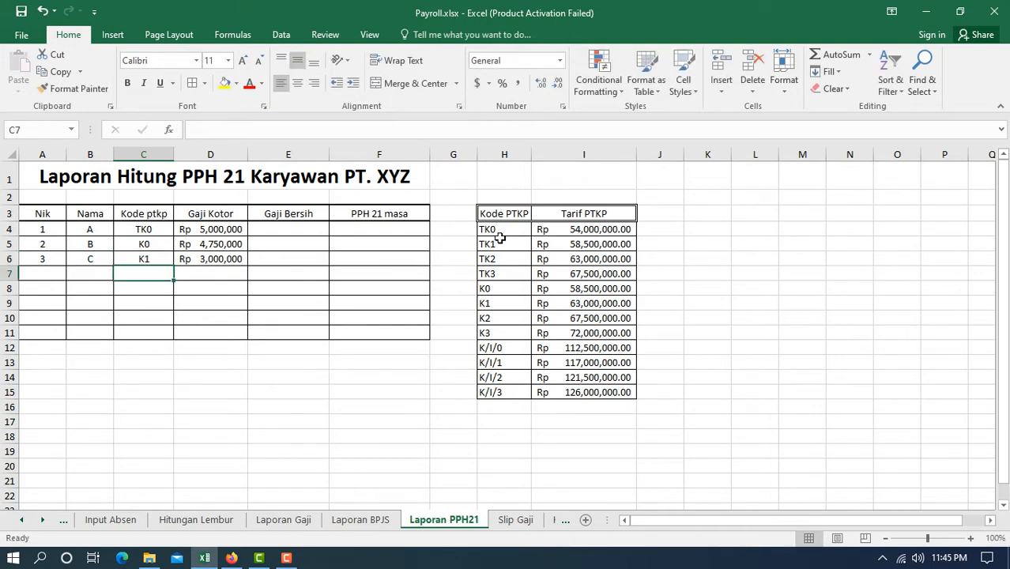
left_click(334, 409)
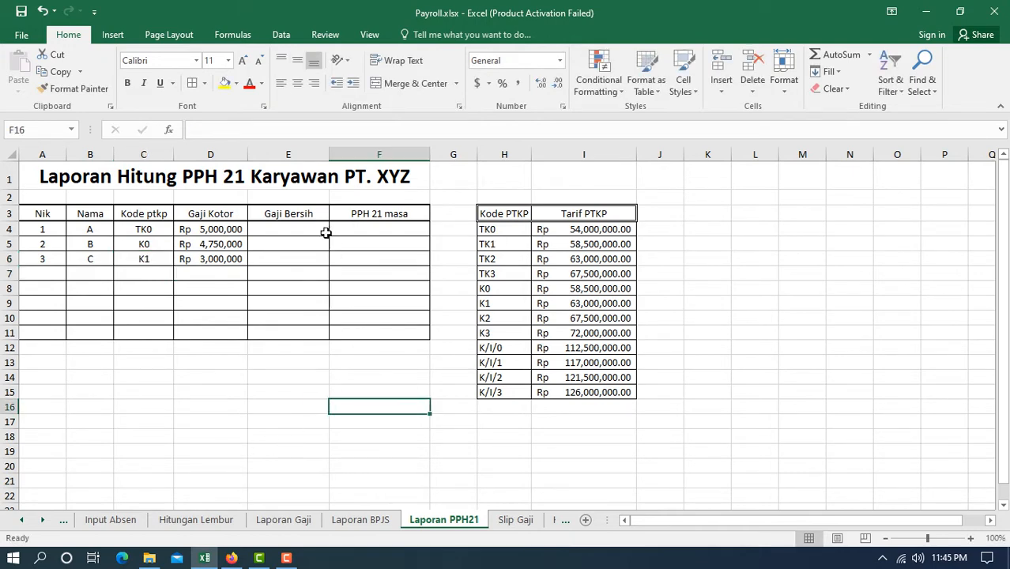
- Try to build the Gaji Kotor formula in D4 by adding C4, D4, E4 and F4 from the Laporan Gaji sheet
left_click(293, 228)
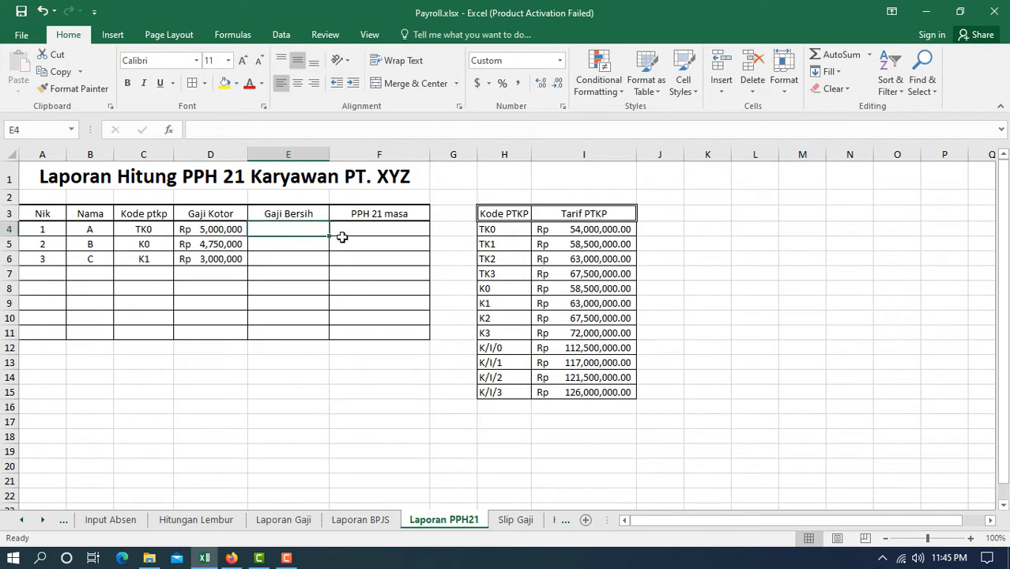
left_click(211, 232)
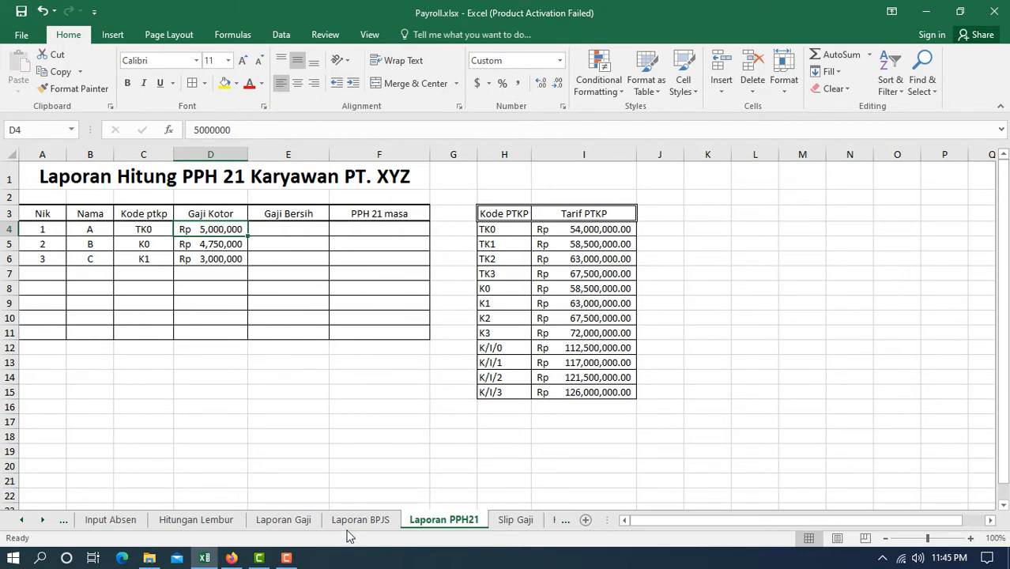
type("=")
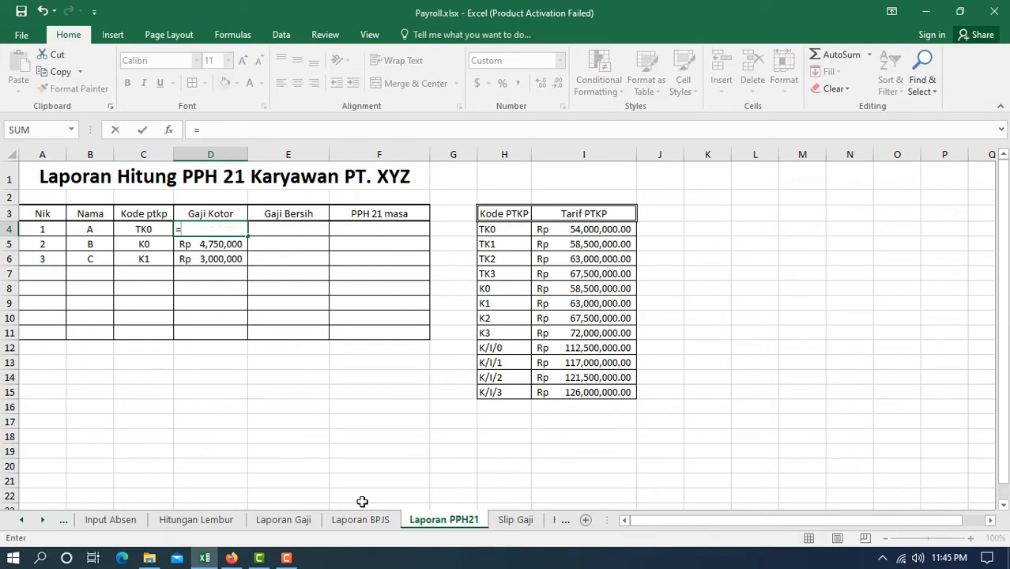
left_click(273, 523)
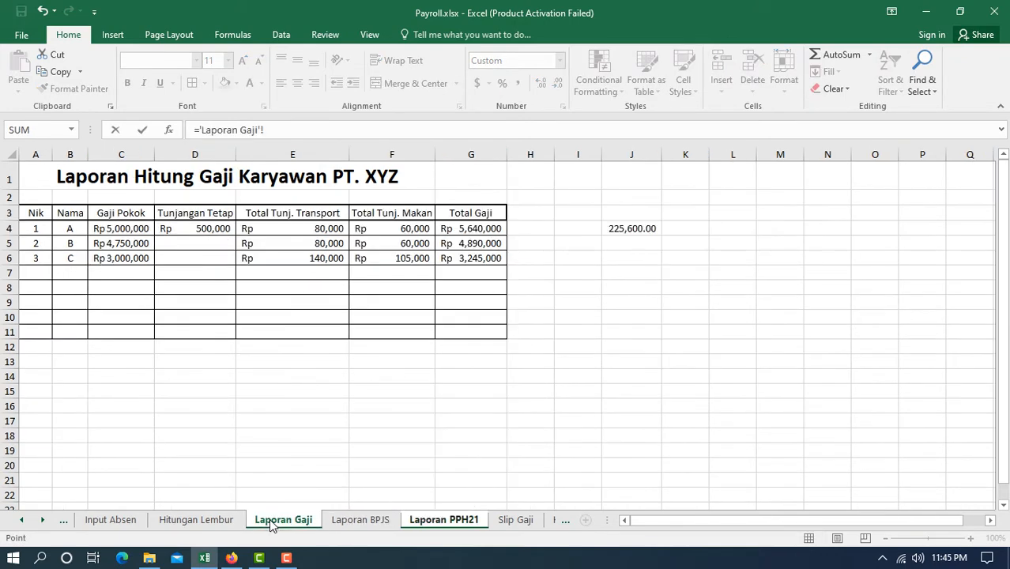
left_click(363, 522)
left_click(303, 523)
left_click(137, 228)
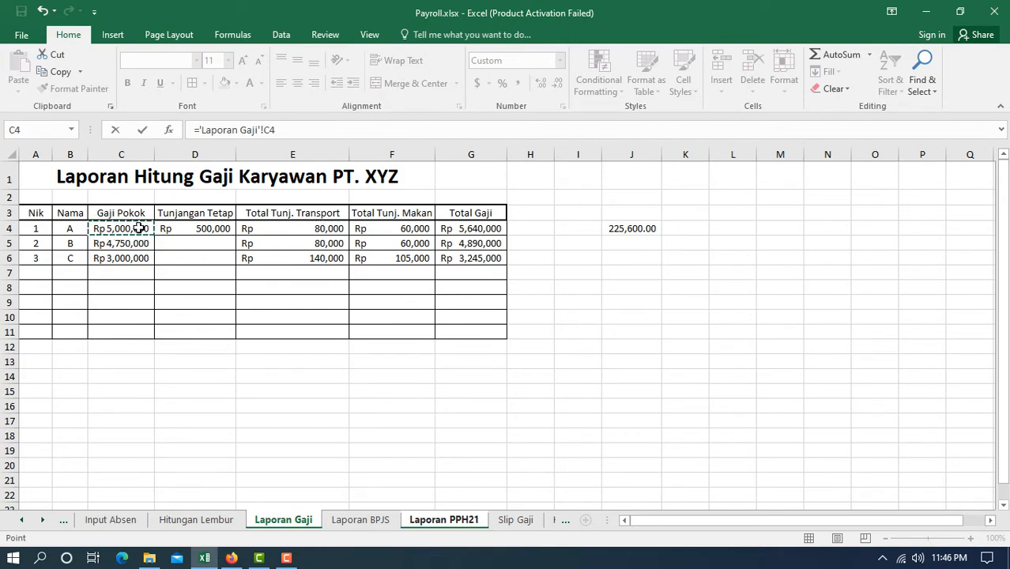
type("=")
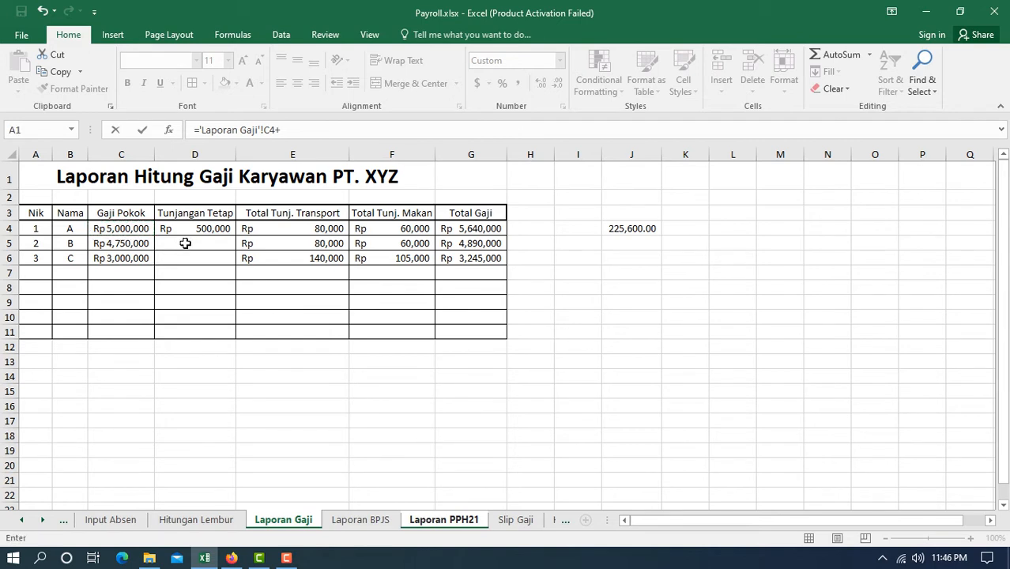
left_click(195, 225)
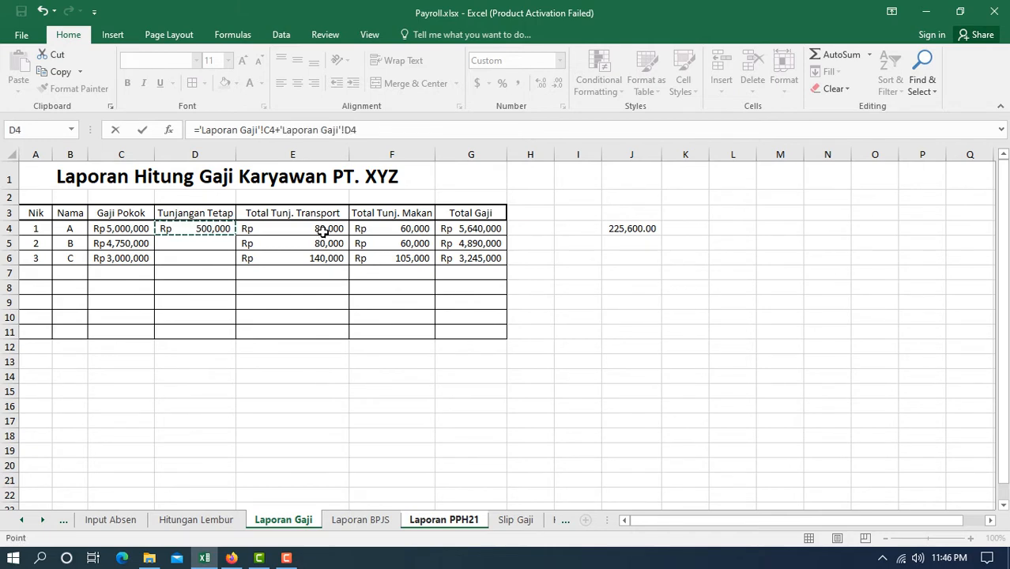
type("+")
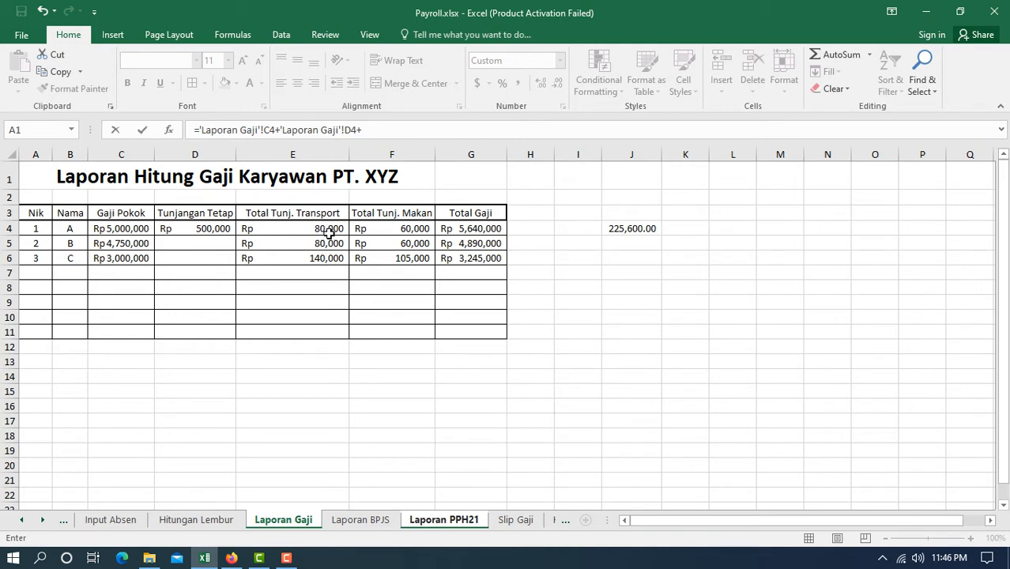
left_click(331, 229)
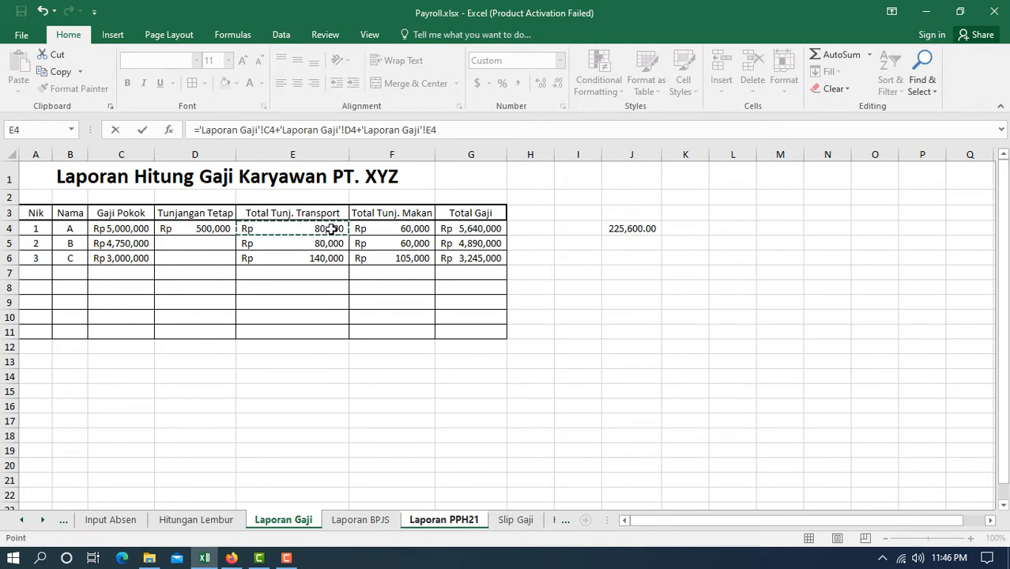
type("+")
left_click(404, 231)
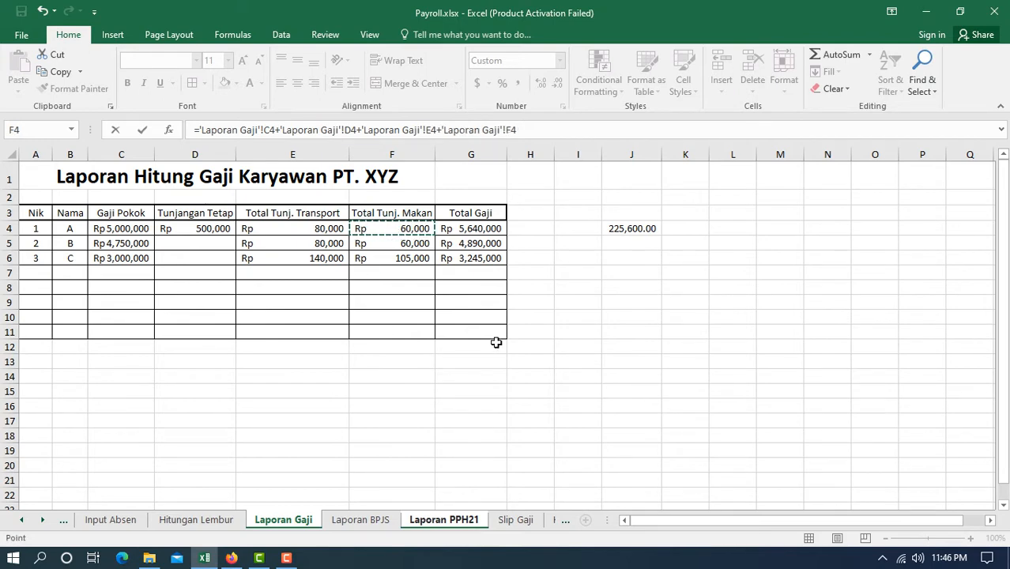
- Clear the whole four-part sum formula being entered in D4
left_click(543, 130)
key("shift+Home")
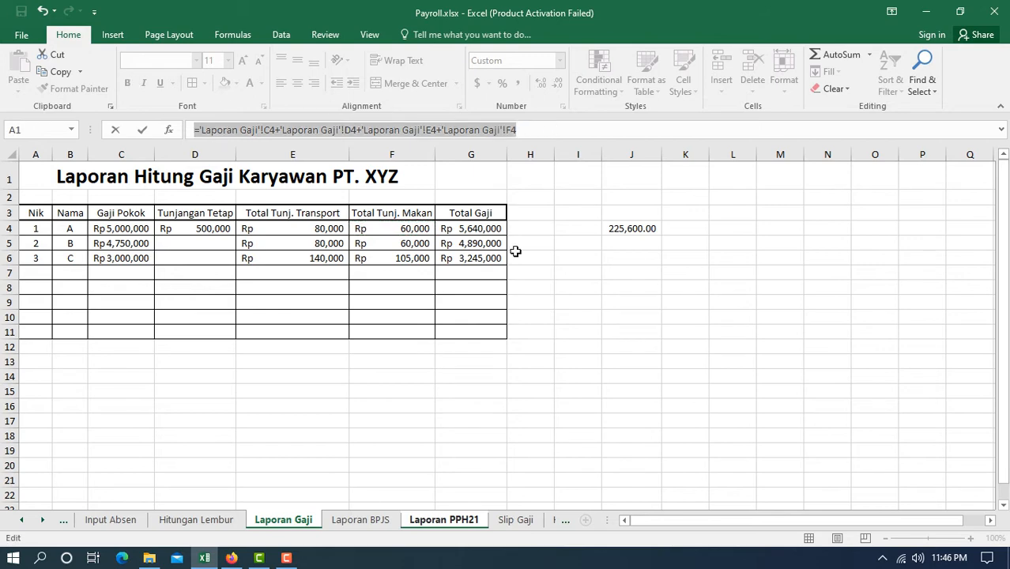
key("BackSpace")
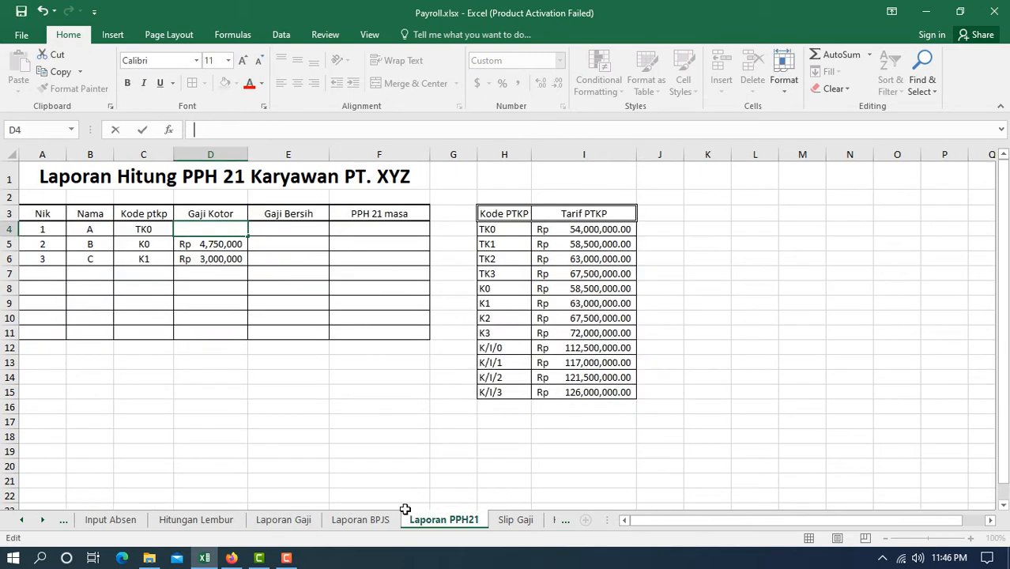
- Start the Gaji Kotor formula in D4 with Total Gaji G4 from Laporan Gaji plus a reference on the Laporan BPJS sheet
type("=")
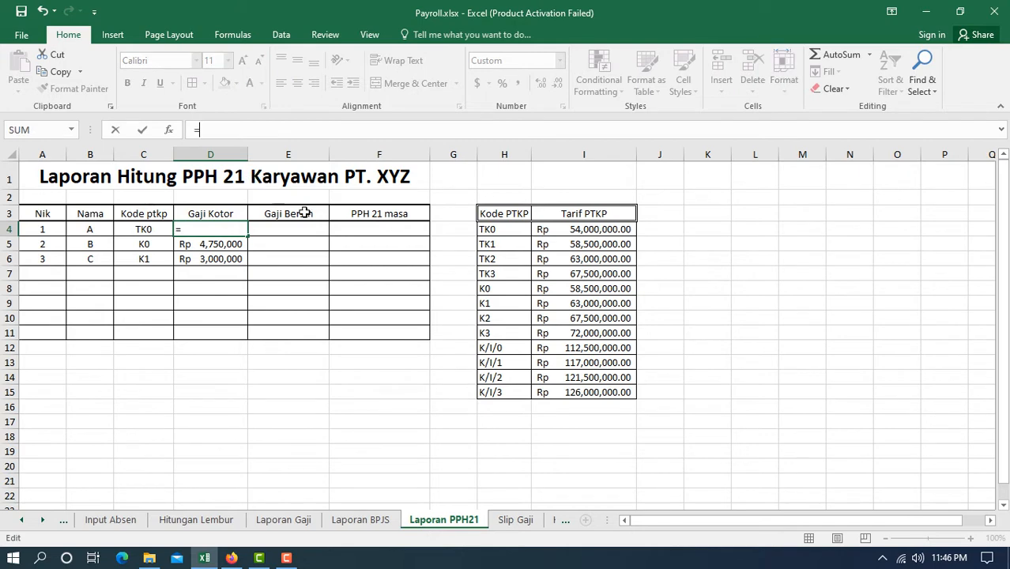
left_click(286, 523)
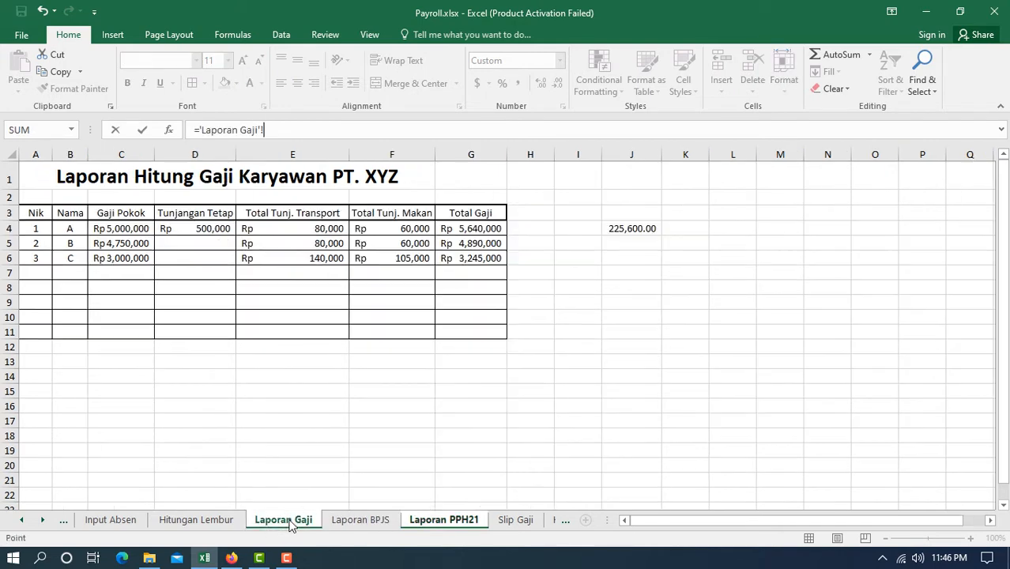
left_click(479, 229)
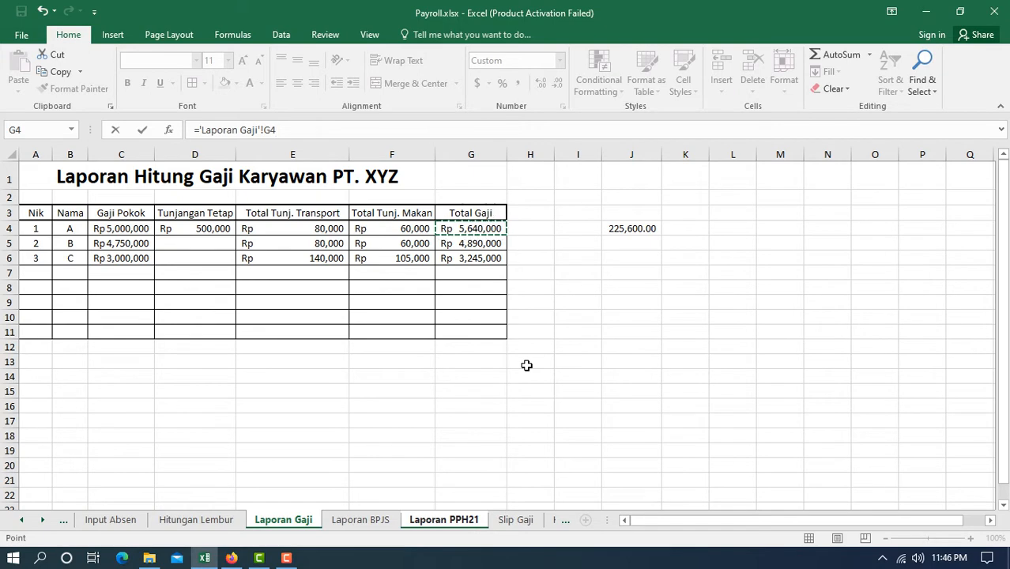
type("+")
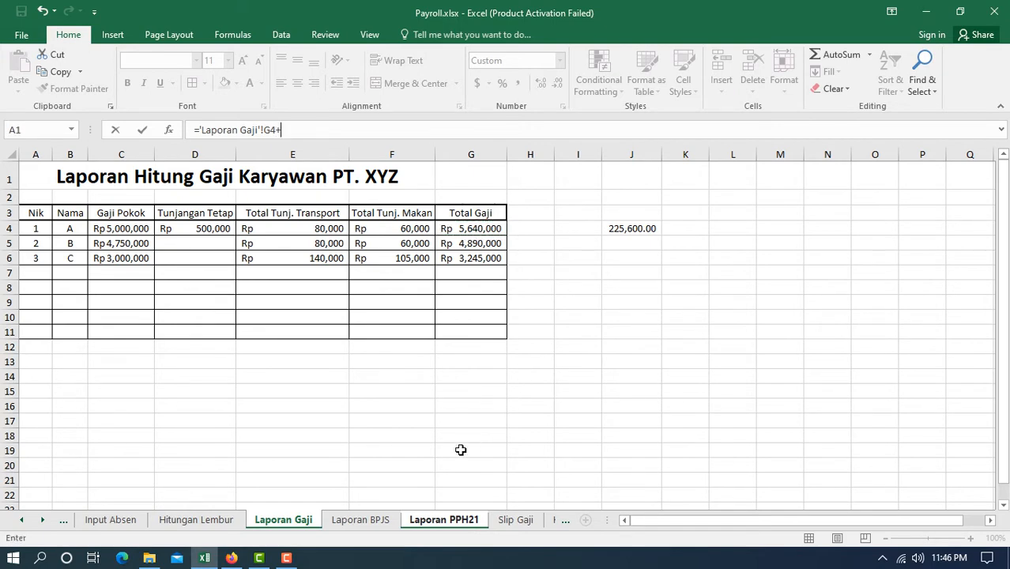
left_click(362, 525)
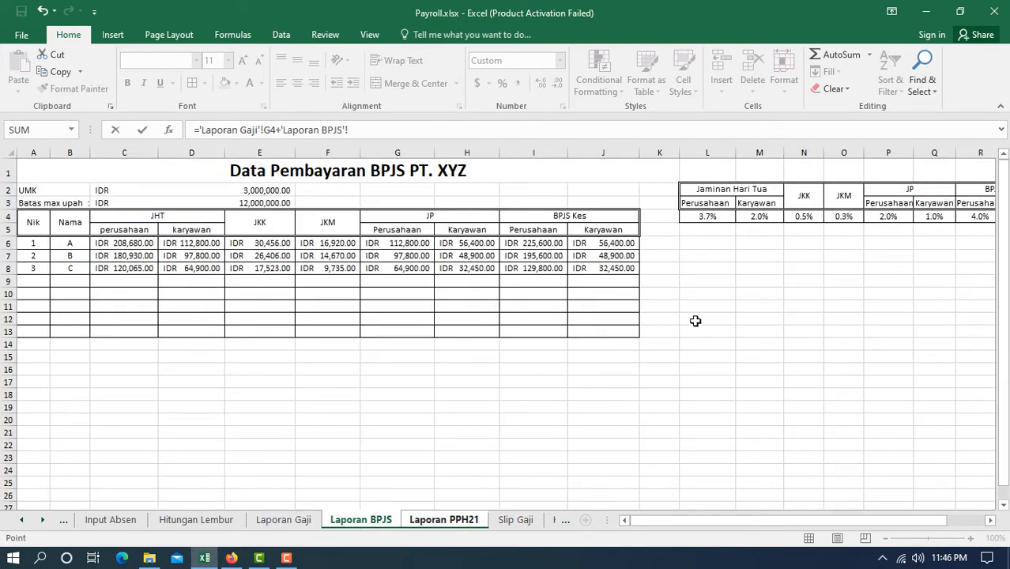
- Switch to Firefox and examine the kodebpjs.com table on how each BPJS contribution affects the PPh 21 calculation
left_click(232, 558)
left_click(722, 16)
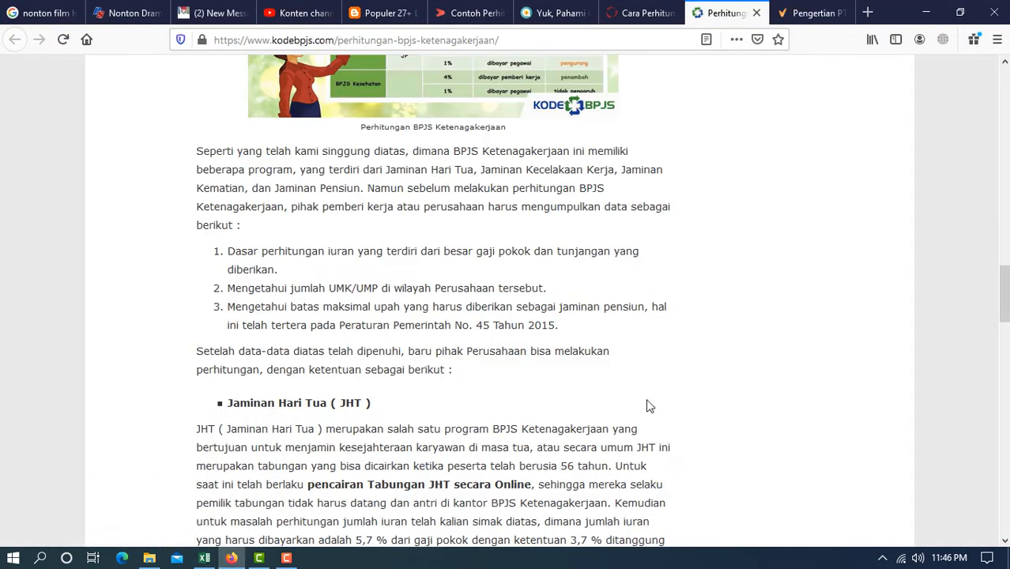
scroll(597, 320, "up", 5)
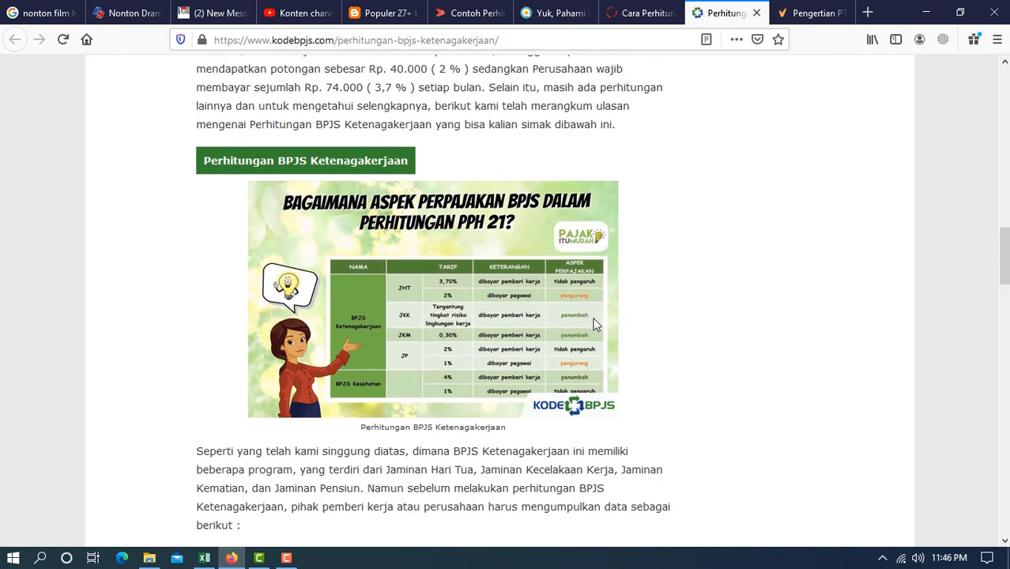
- Check the BPJS tax-aspect table, switch to the Payroll workbook in Excel and discard the unfinished Gaji Kotor formula in D4
scroll(599, 324, "down", 2)
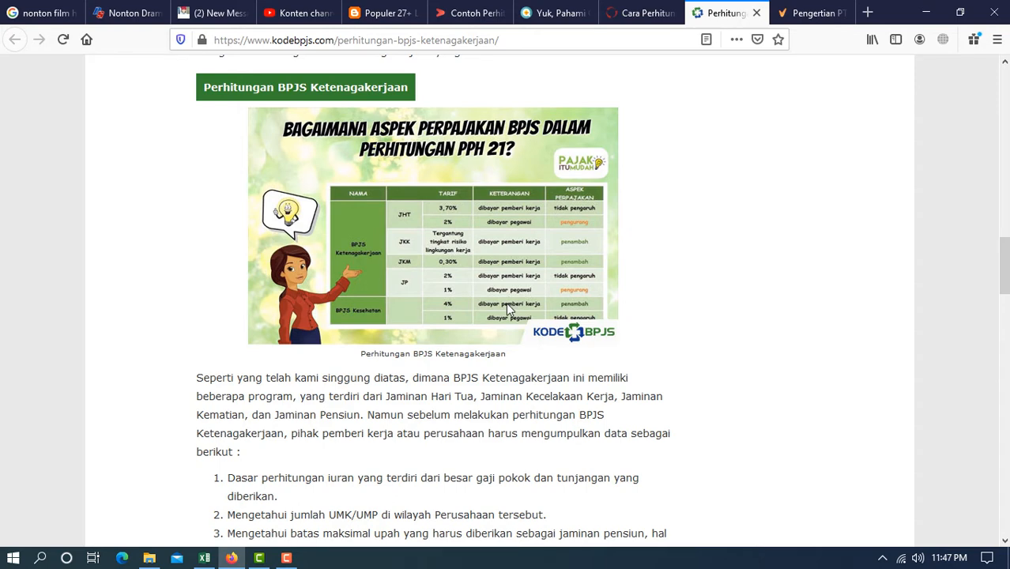
left_click(204, 558)
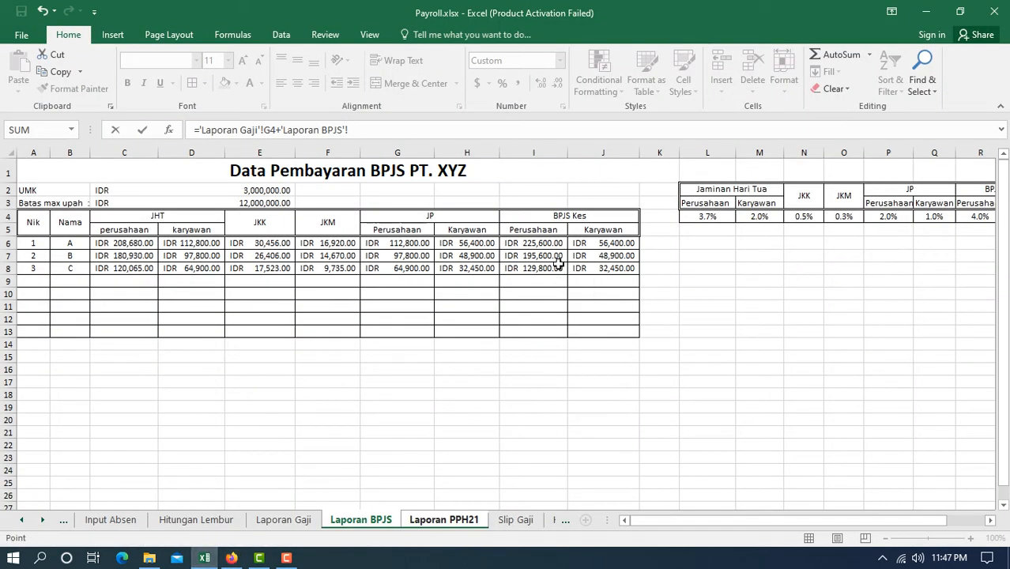
left_click(445, 520)
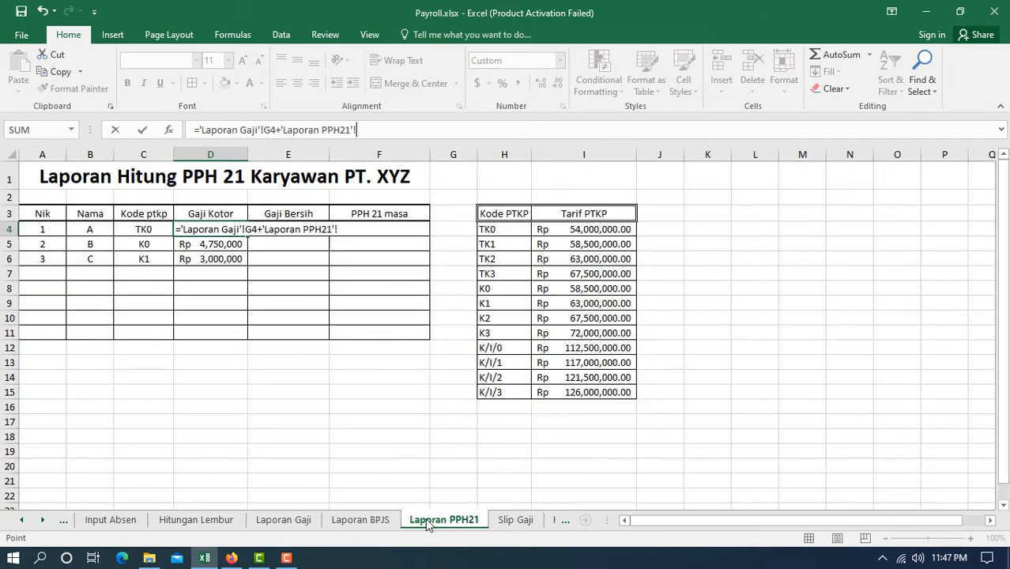
left_click(349, 522)
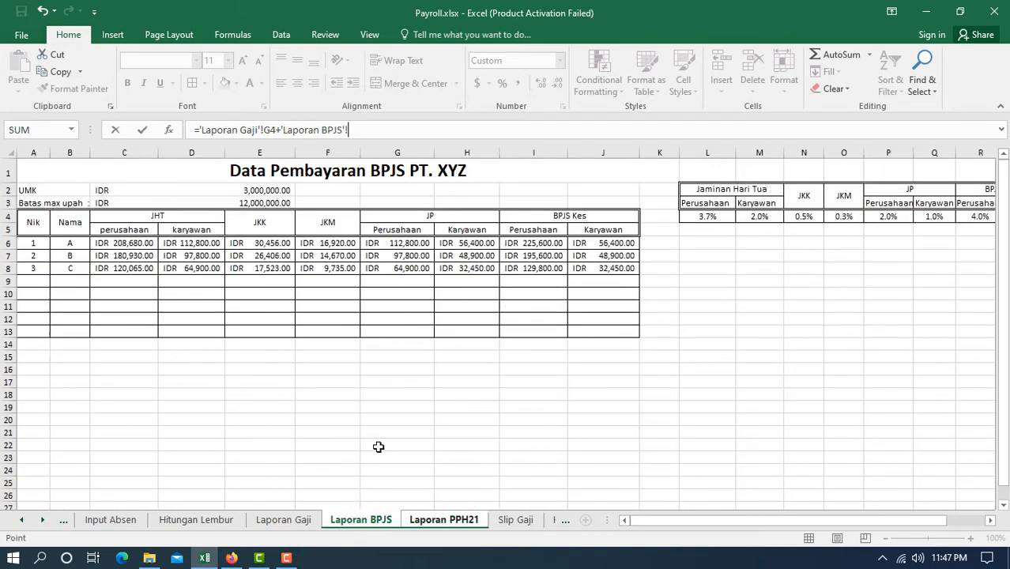
key("Escape")
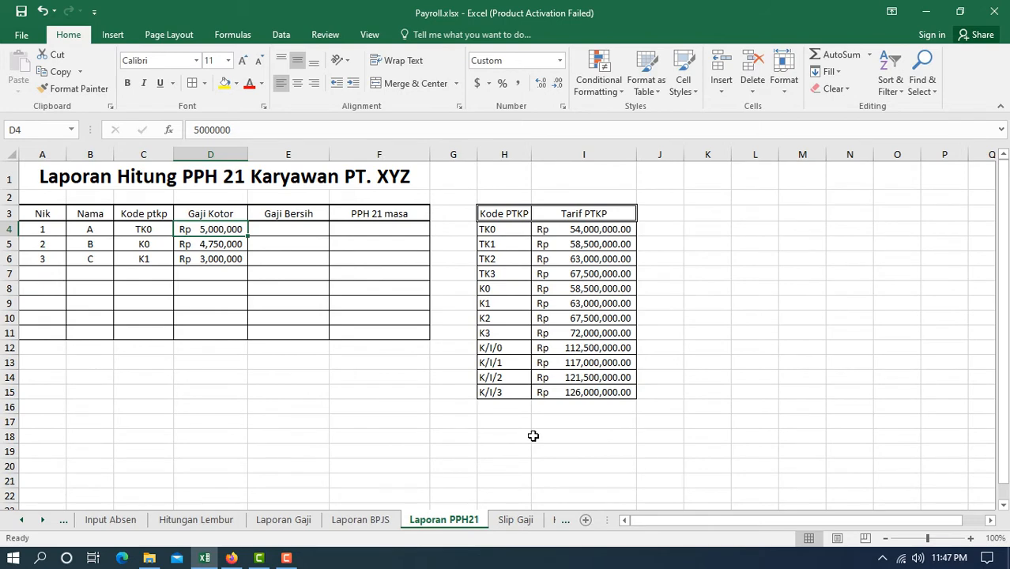
left_click(753, 422)
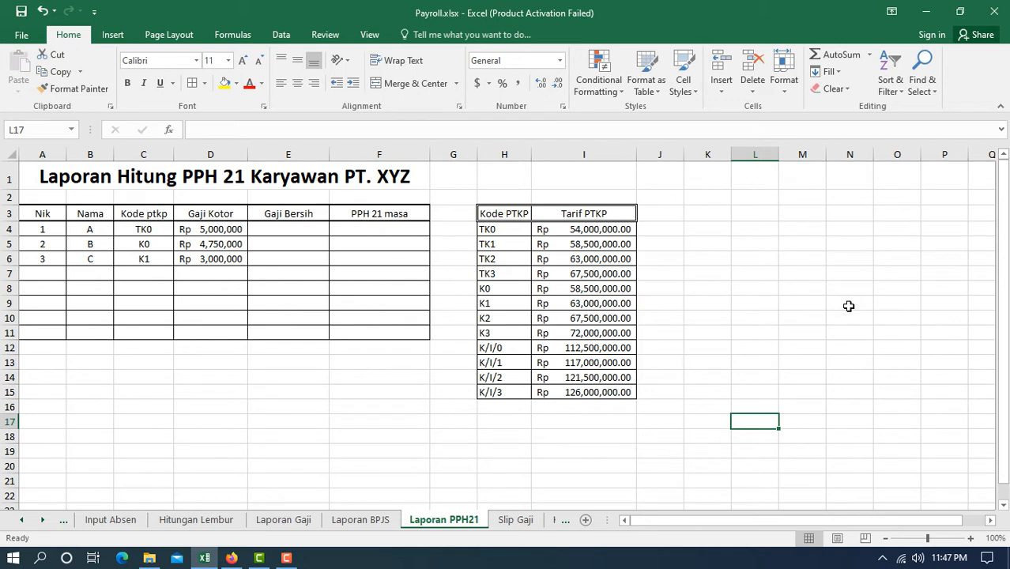
- Clear the Gaji Kotor values in D4:D6 of the Laporan PPH21 sheet
left_click(227, 229)
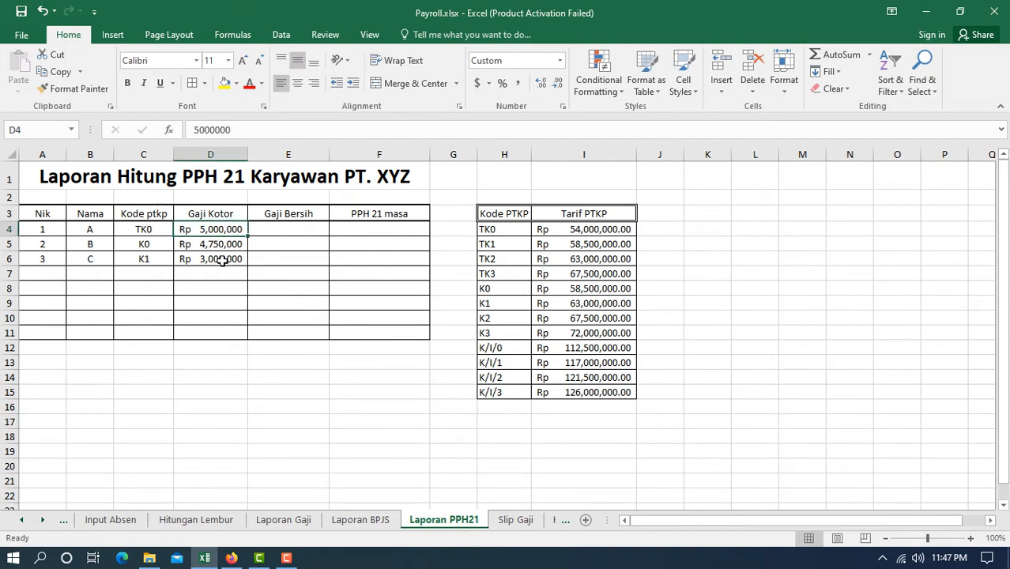
left_click(223, 260, "shift")
key("Delete")
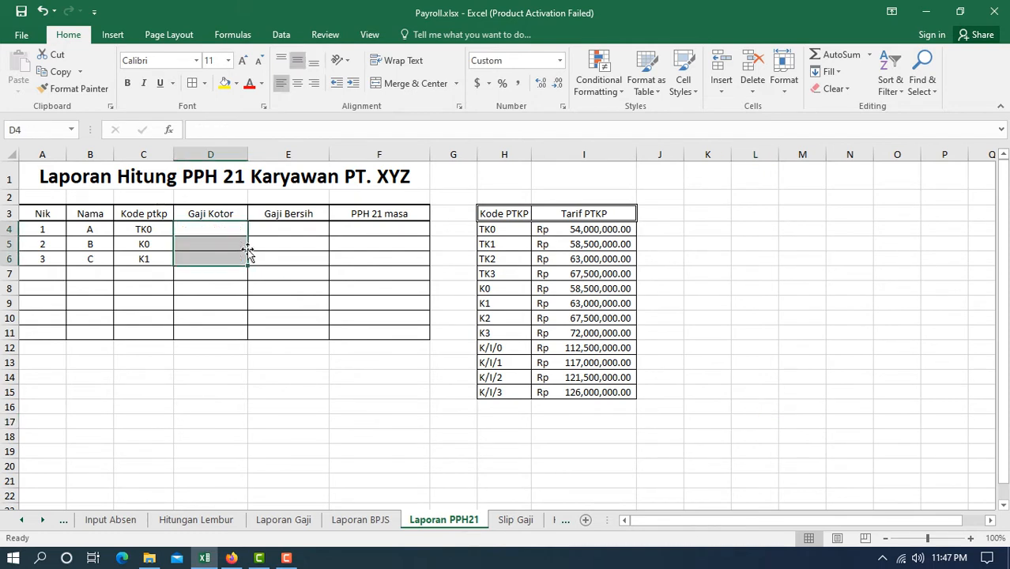
left_click(257, 424)
- Start a Gaji Kotor formula in D4 of Laporan PPH21 with the Total Gaji from 'Laporan Gaji'!G4 as the first addend
left_click(191, 230)
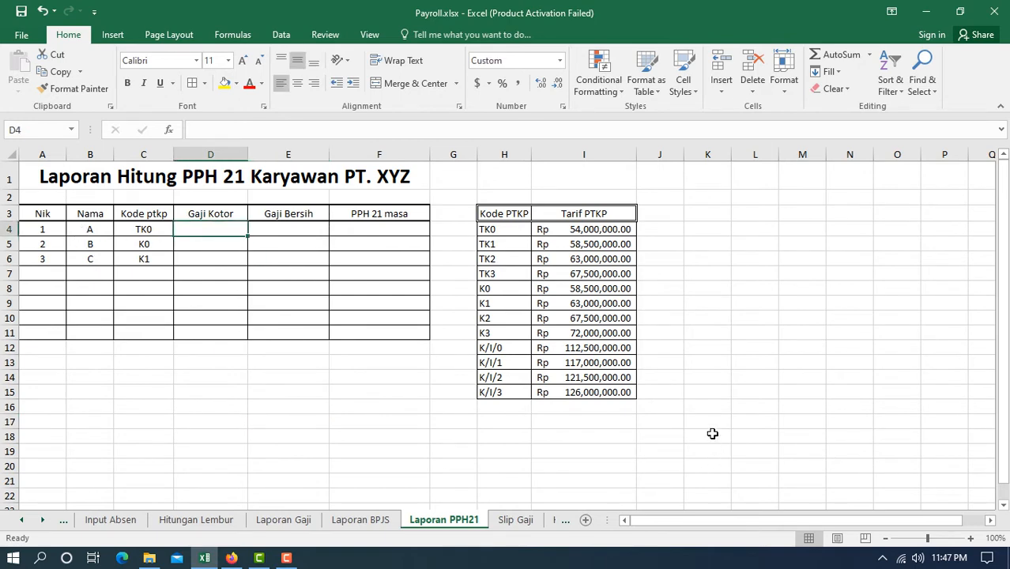
type("=")
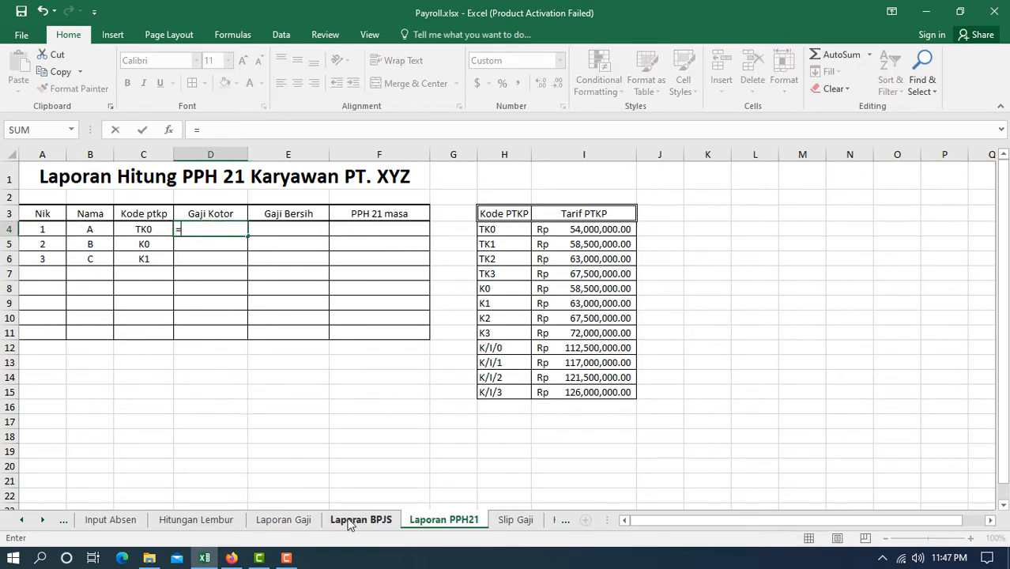
left_click(287, 521)
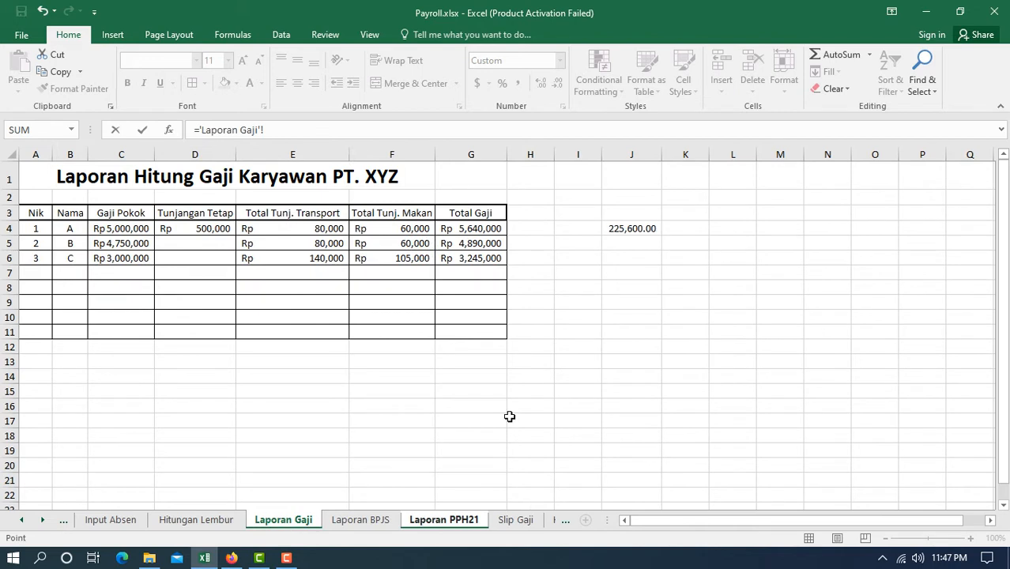
left_click(464, 228)
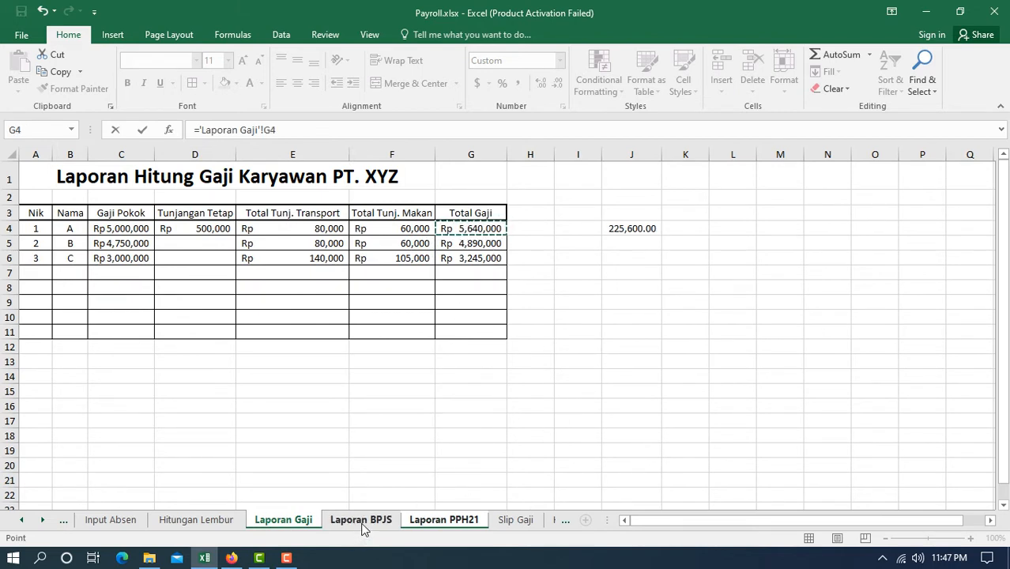
type("+")
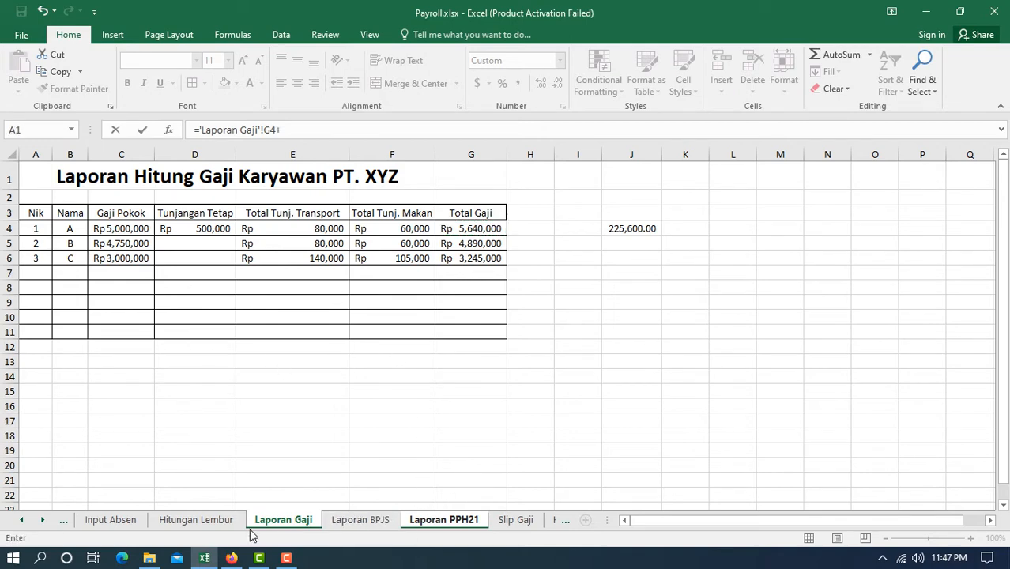
- After consulting the web page's BPJS table, complete the formula by adding 'Laporan BPJS'!E6, F6 and I6 for JKK, JKM and company-paid BPJS Kes
left_click(232, 557)
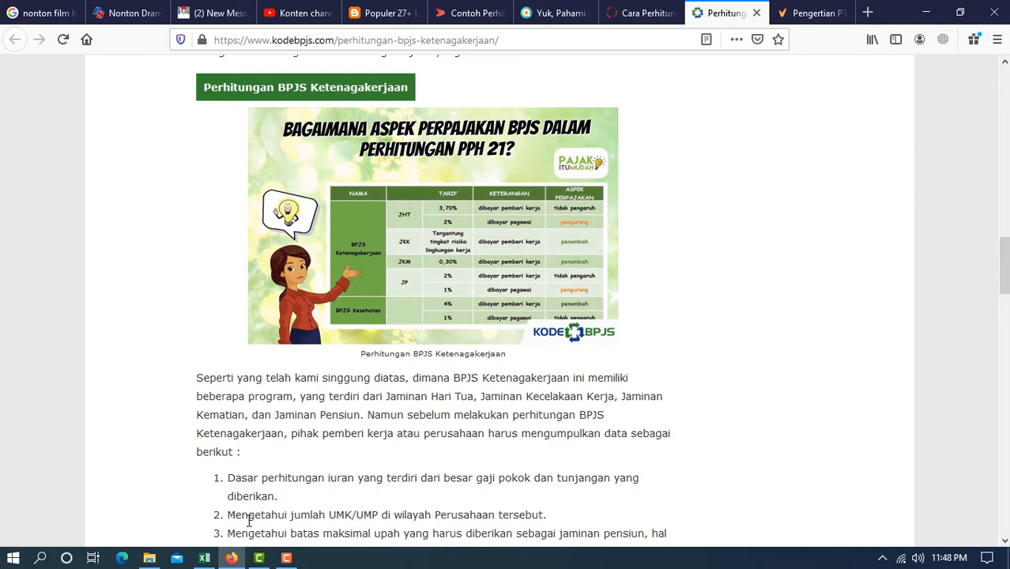
left_click(204, 558)
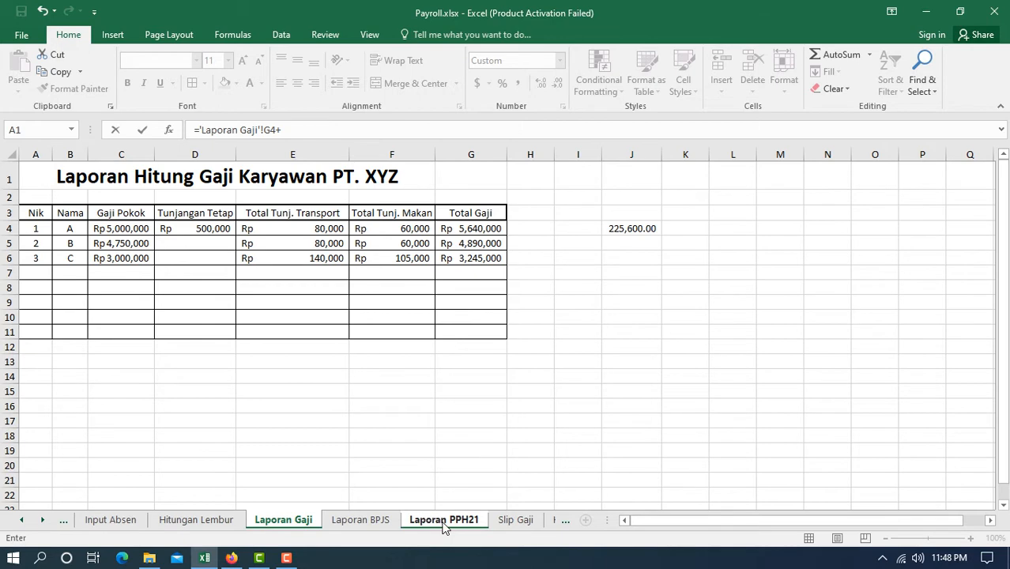
left_click(373, 523)
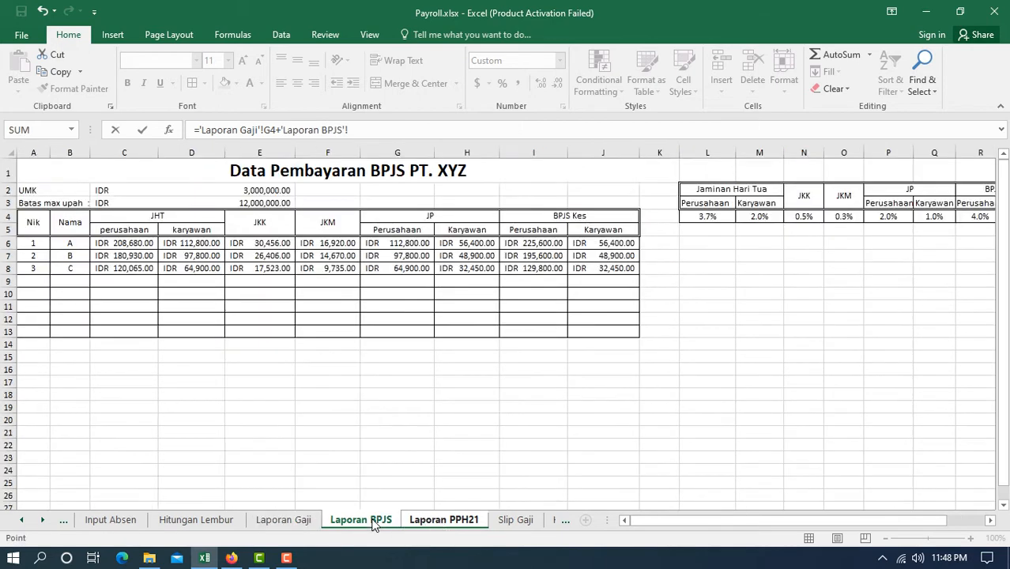
left_click(270, 242)
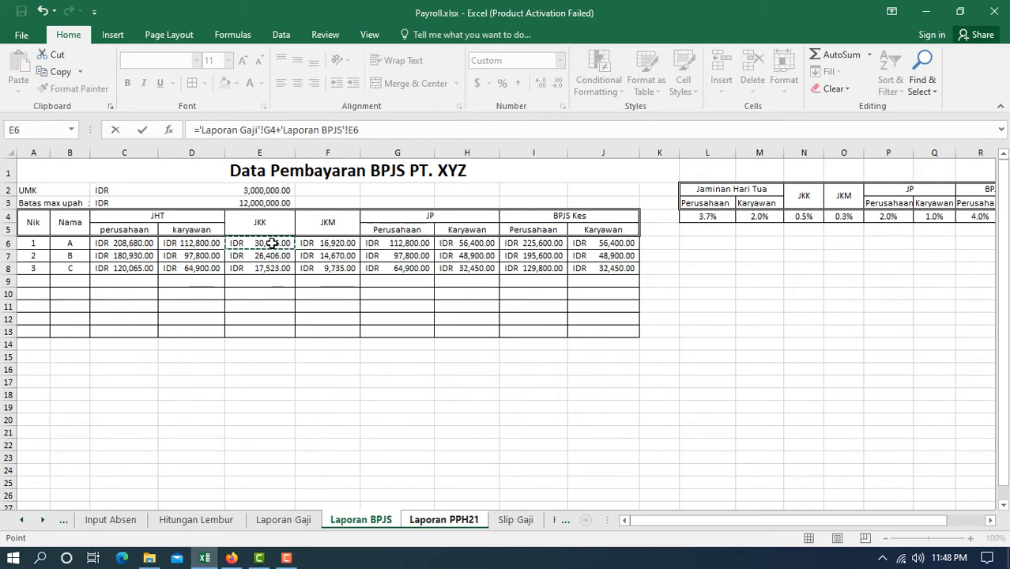
type("+")
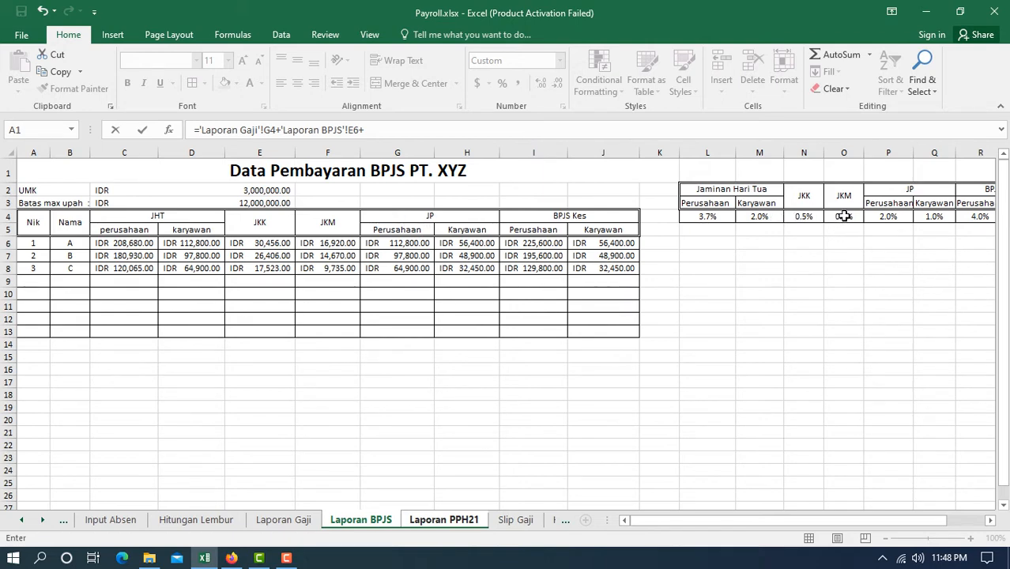
left_click(329, 245)
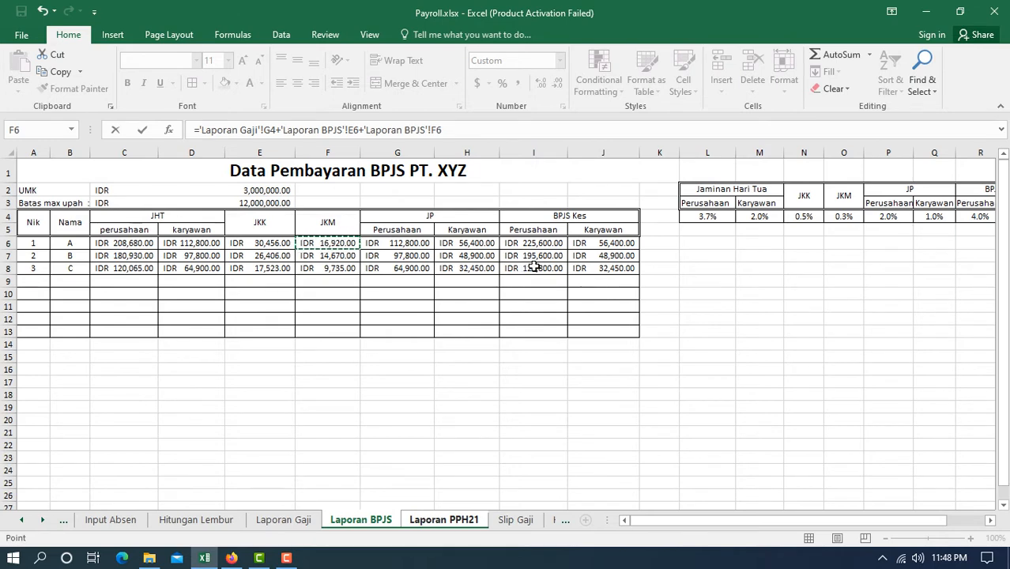
type("+")
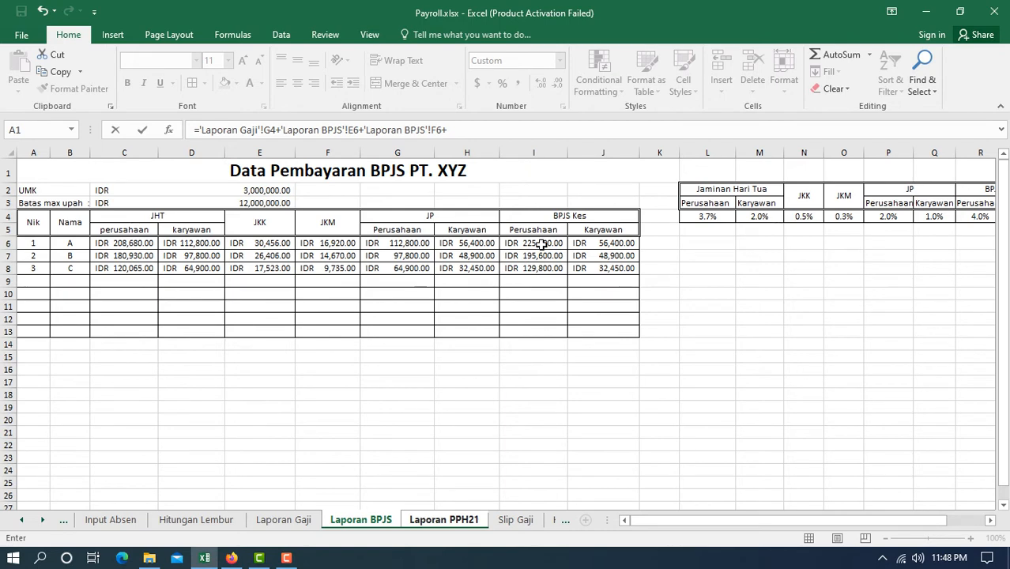
left_click(540, 245)
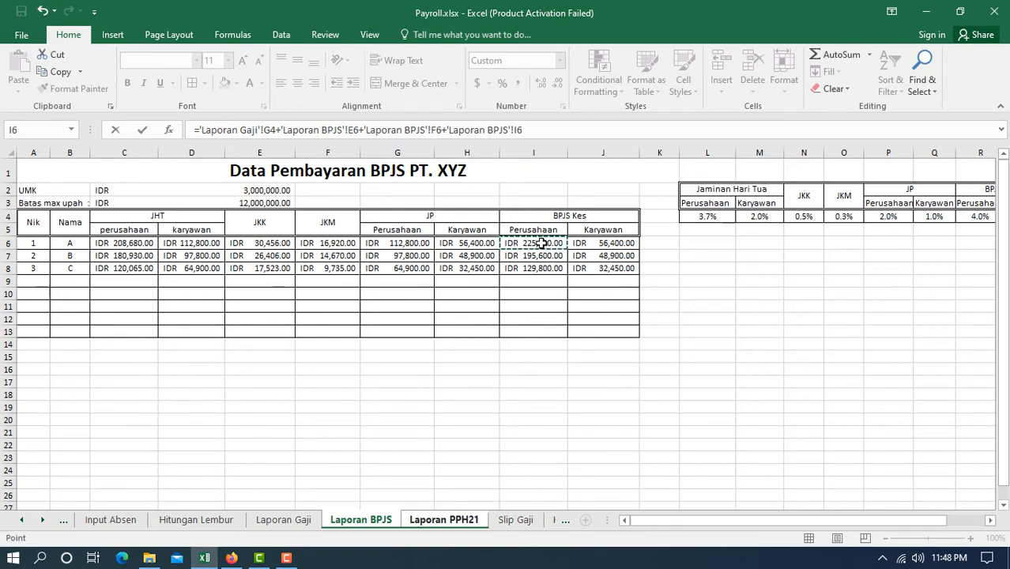
key("Return")
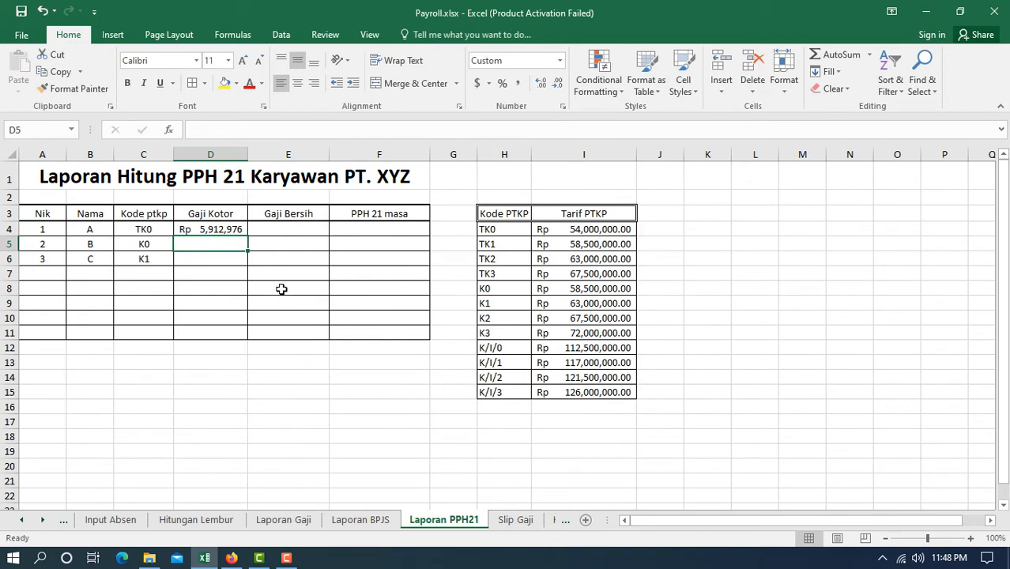
- Fill the Gaji Kotor formula from D4 down to D6 for the remaining employees
left_click(219, 231)
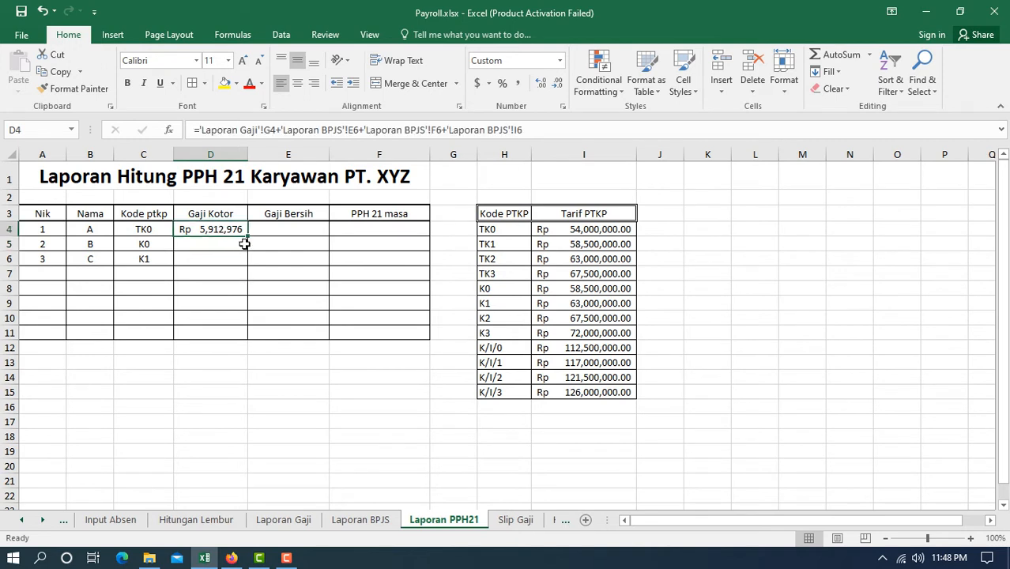
left_click_drag(246, 237, 250, 264)
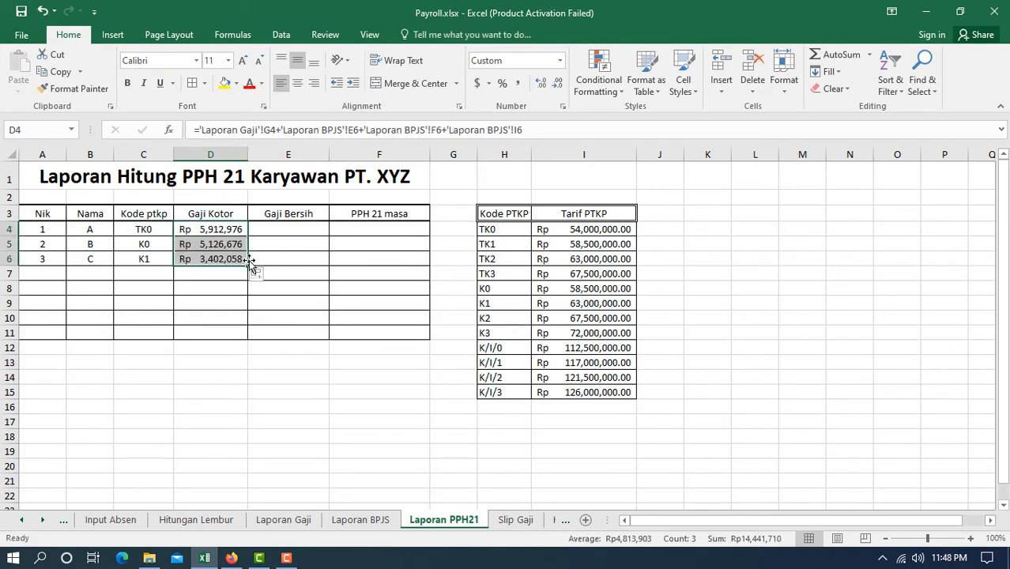
left_click(332, 321)
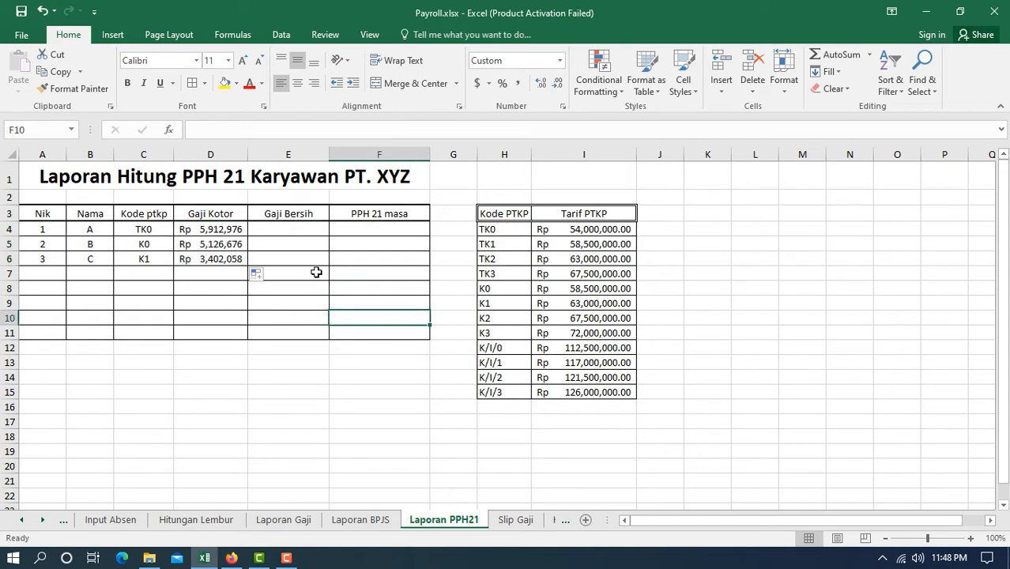
- Consult the web page's BPJS table and enter the Gaji Bersih formula =D4-'Laporan BPJS'!H6 in E4, subtracting the employee's JP contribution
left_click(278, 230)
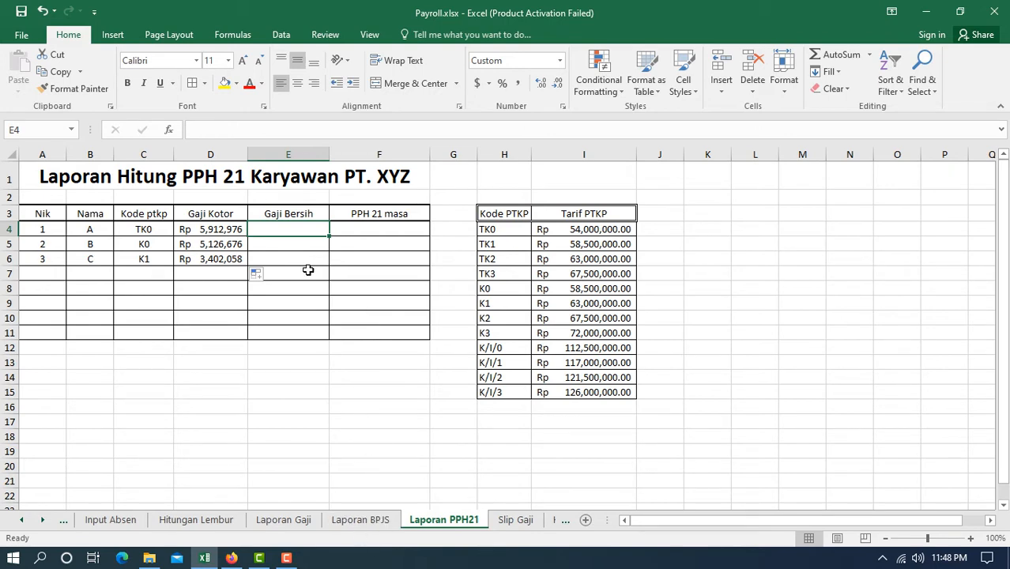
type("=")
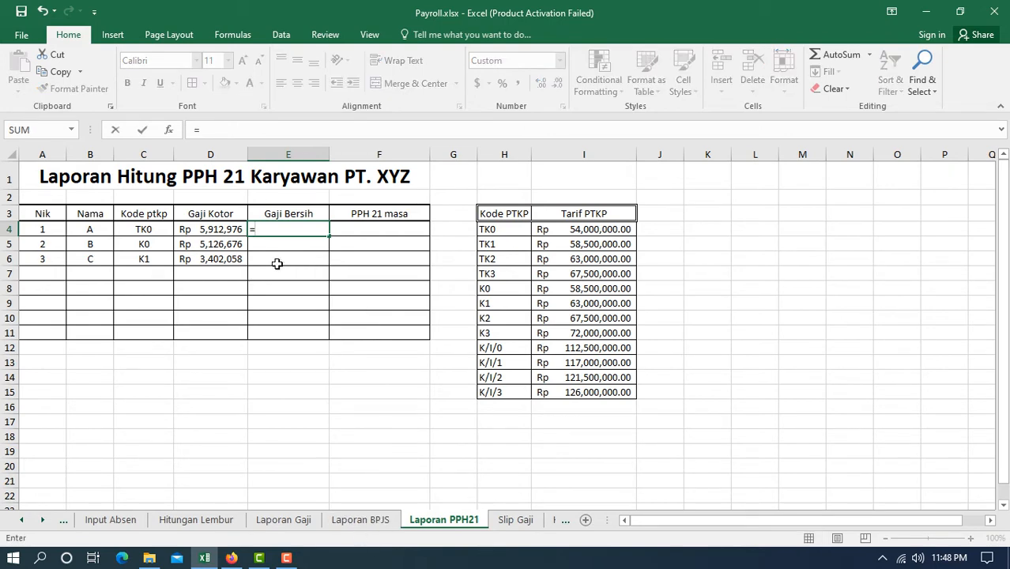
left_click(220, 229)
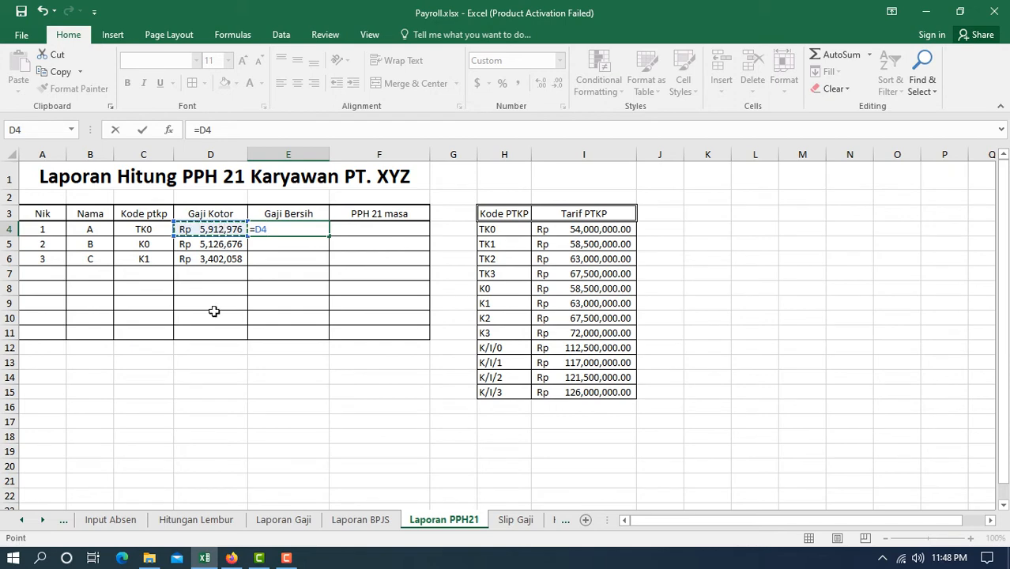
type("-")
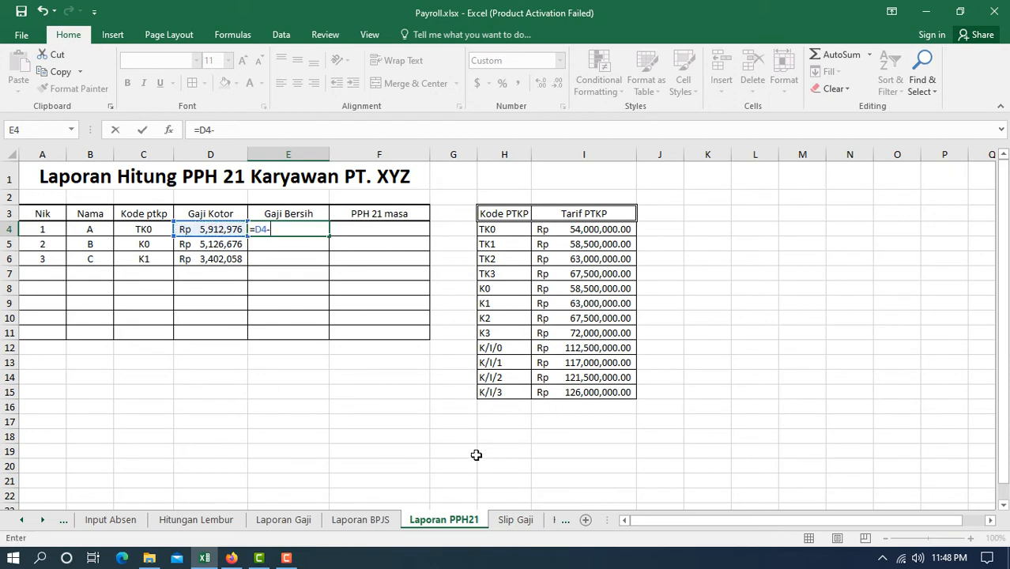
left_click(231, 558)
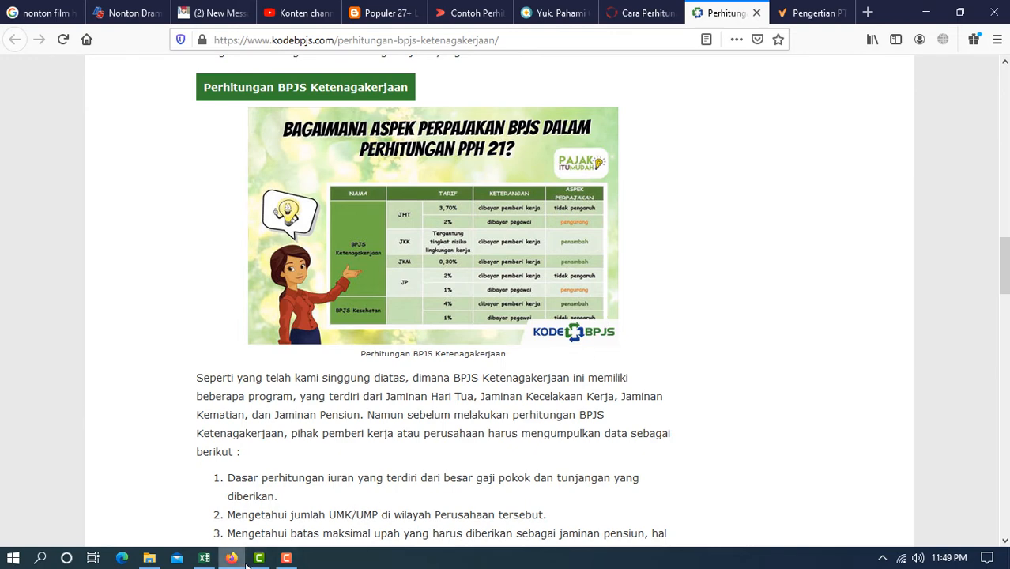
left_click(204, 558)
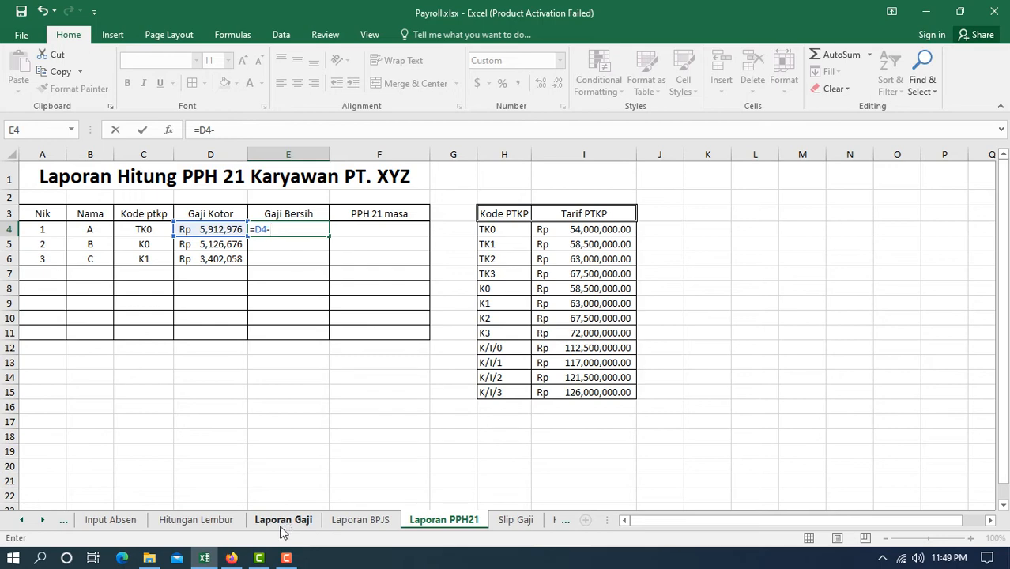
left_click(355, 523)
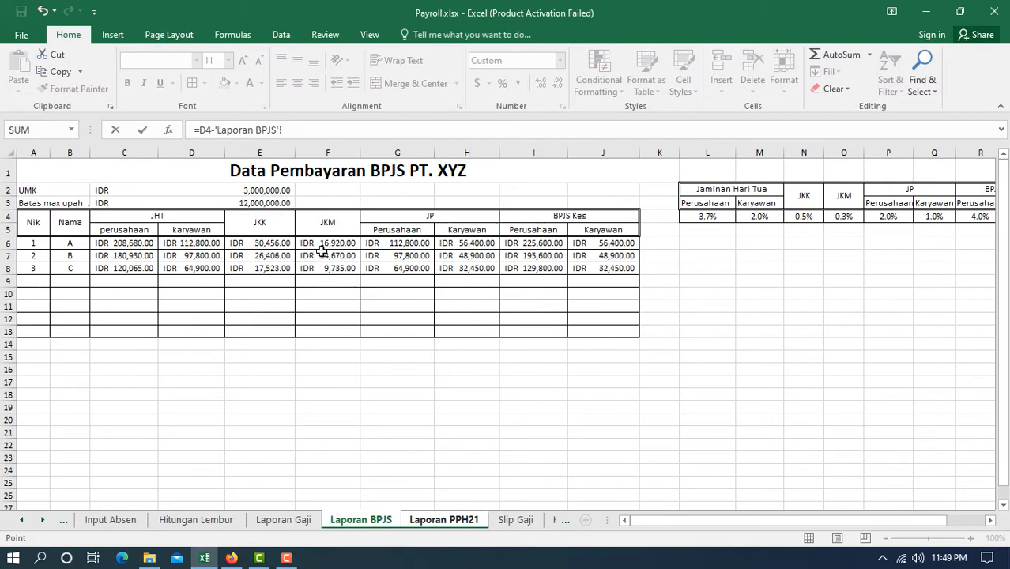
left_click(192, 245)
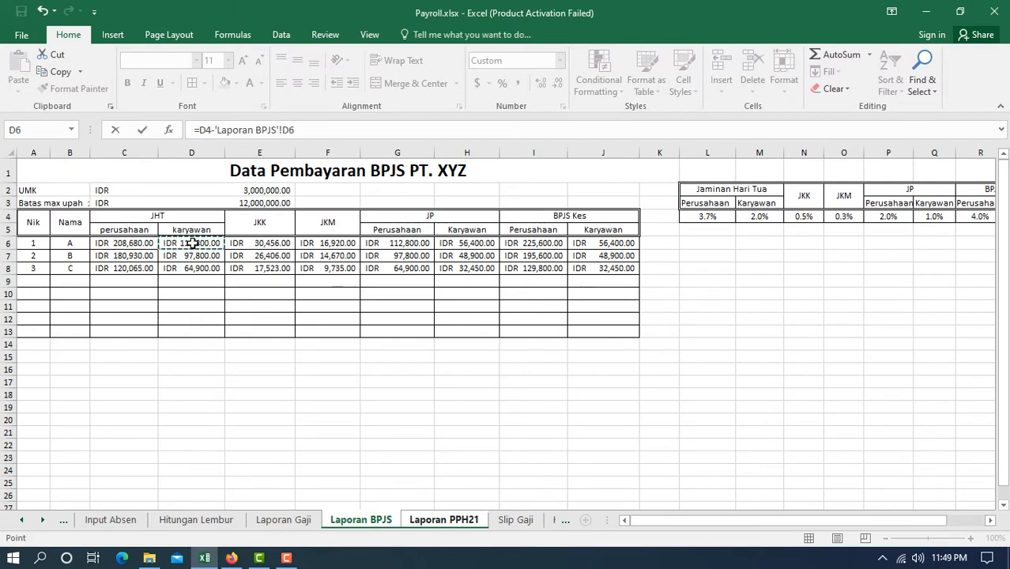
left_click(463, 244)
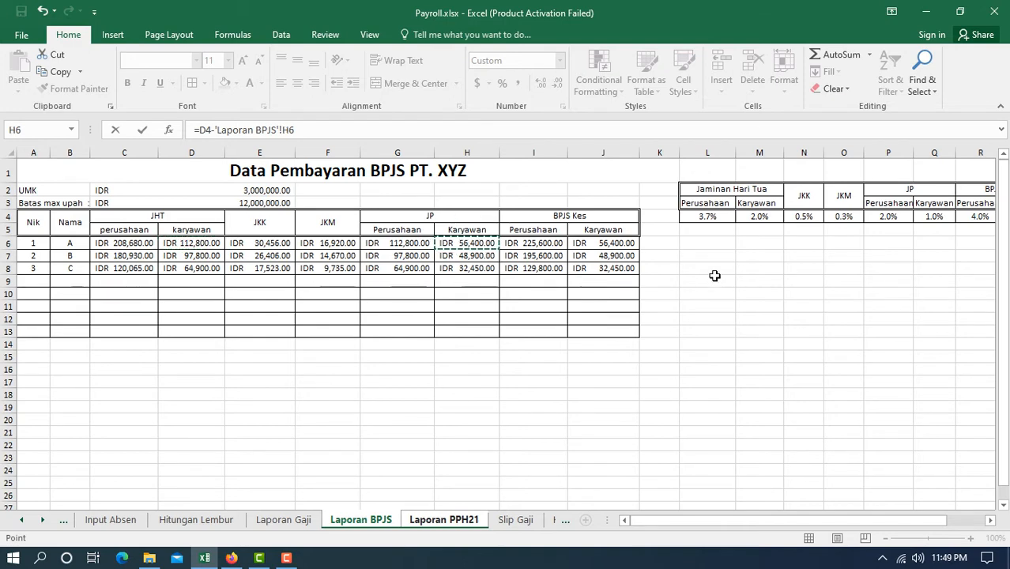
key("Return")
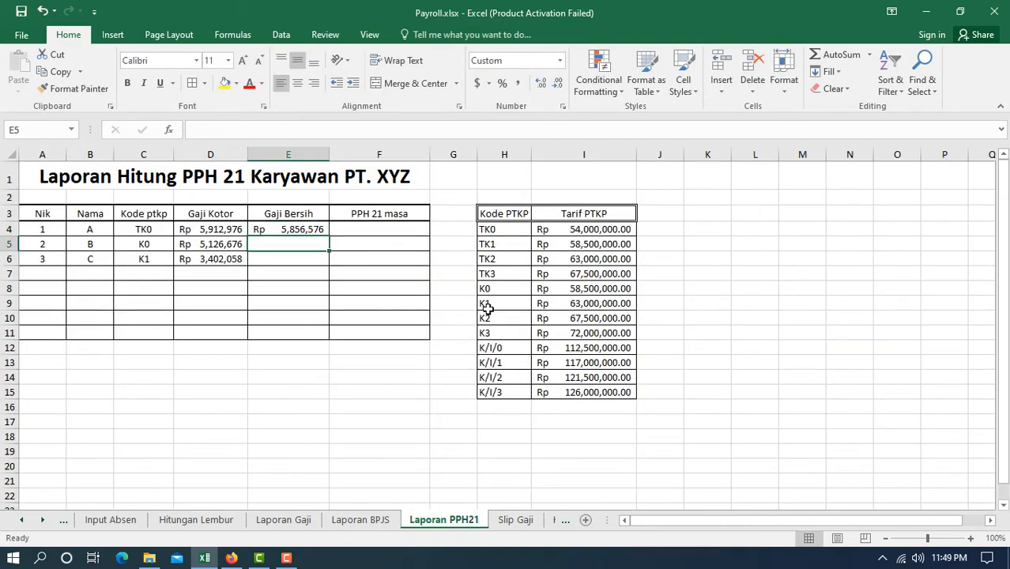
- Fill the Gaji Bersih formula from E4 down to E6 for the remaining employees
left_click(312, 230)
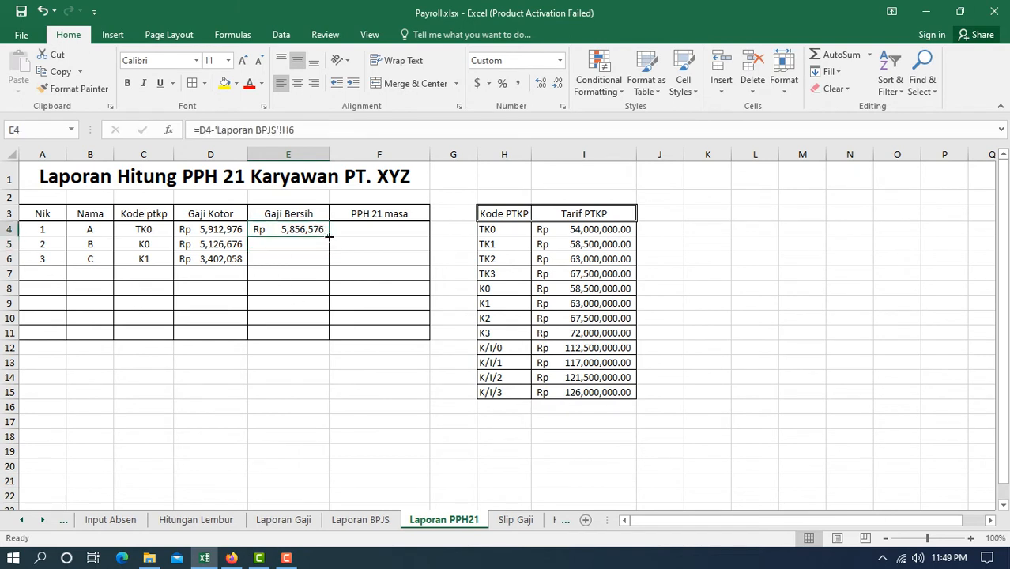
left_click_drag(328, 236, 329, 266)
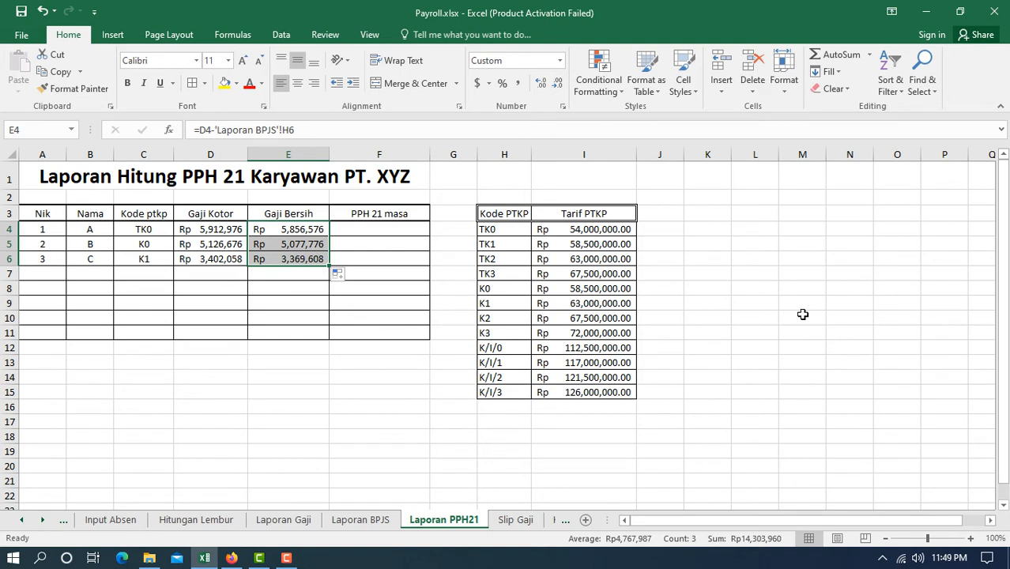
left_click(803, 314)
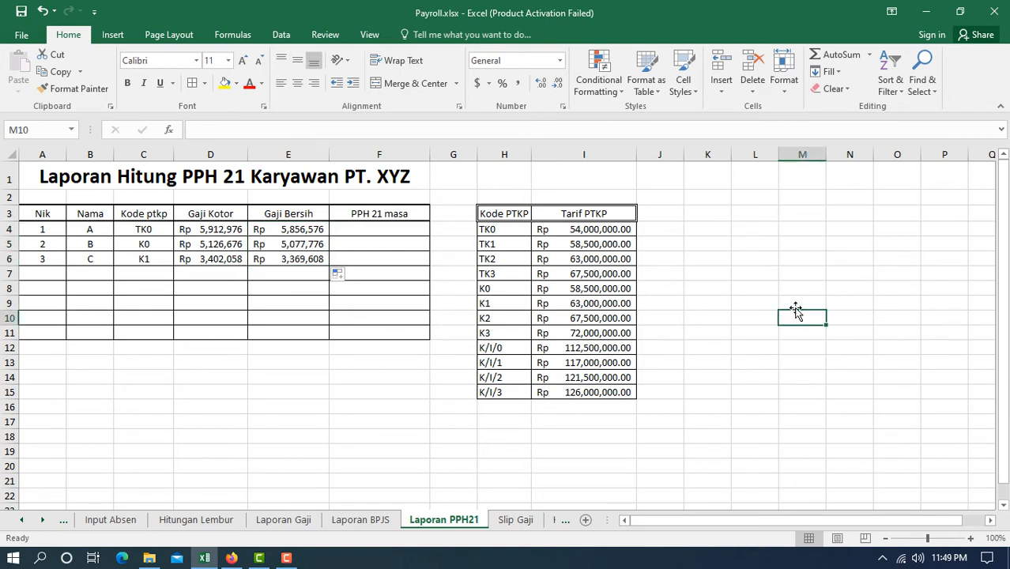
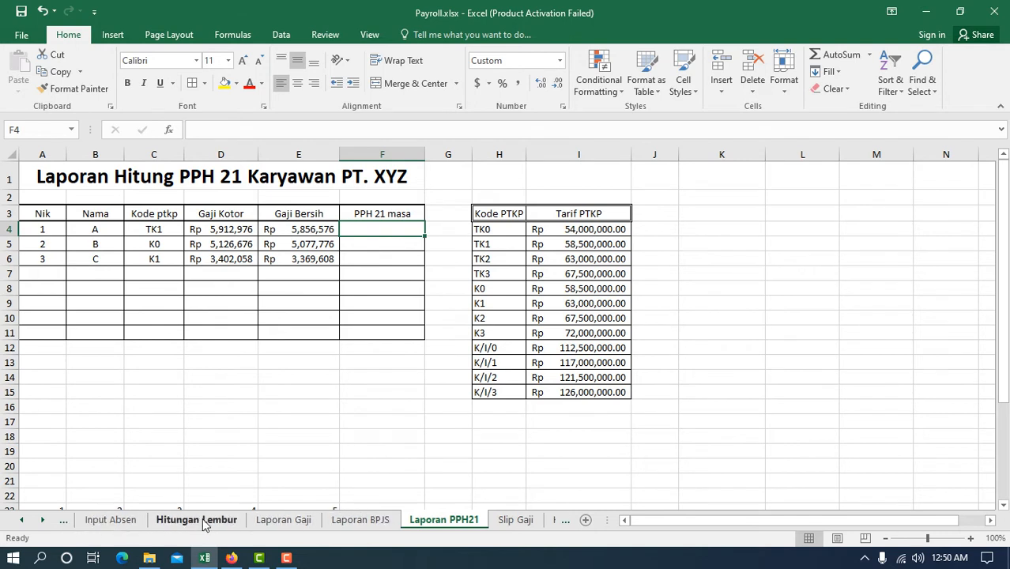
- Examine the Laporan Gaji, Input Absen, Laporan BPJS, Laporan PPH21 and Hitungan Lembur sheets to see whether overtime is included in the salaries
left_click(272, 521)
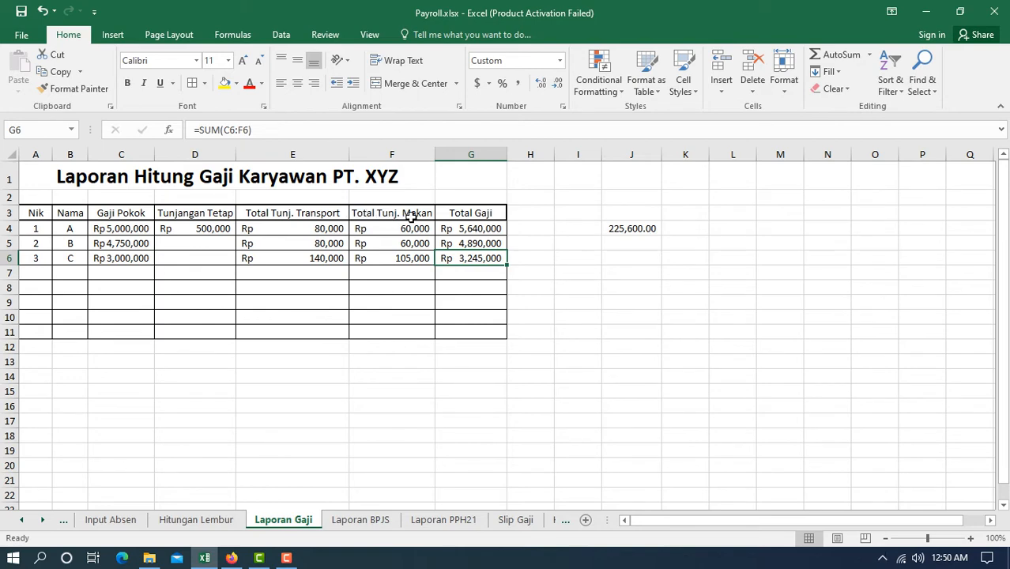
left_click(111, 519)
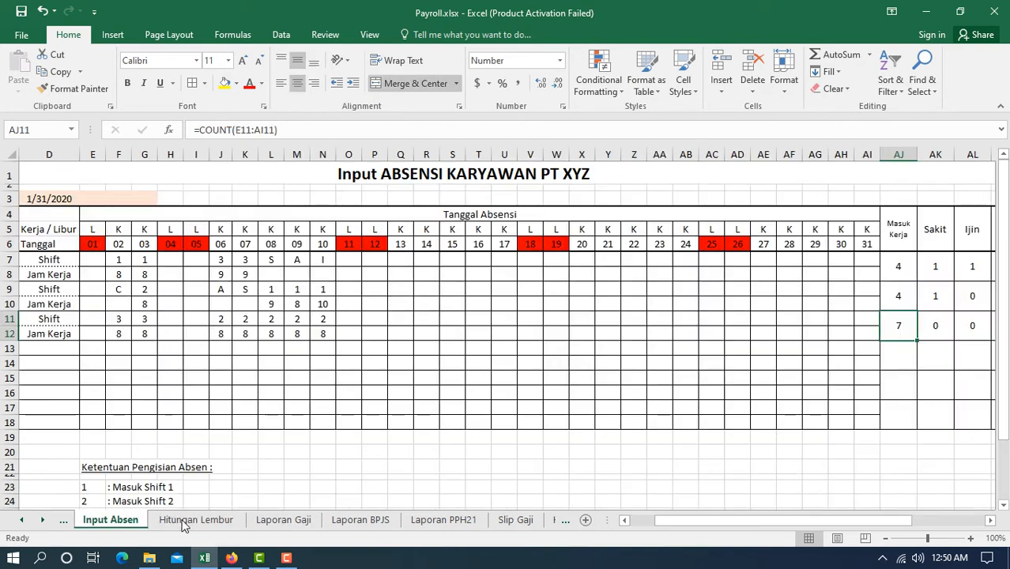
left_click(283, 519)
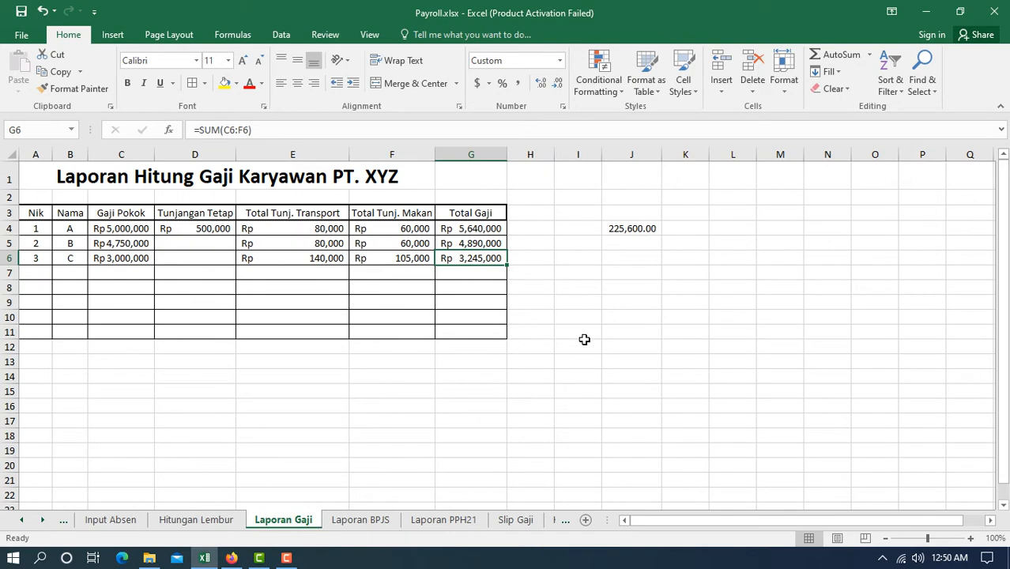
left_click(357, 522)
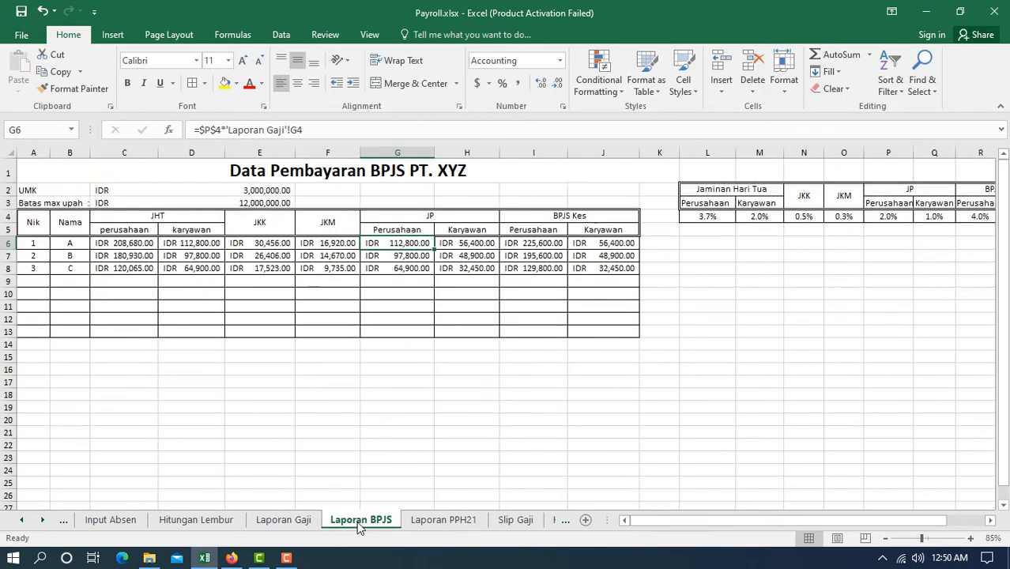
left_click(437, 518)
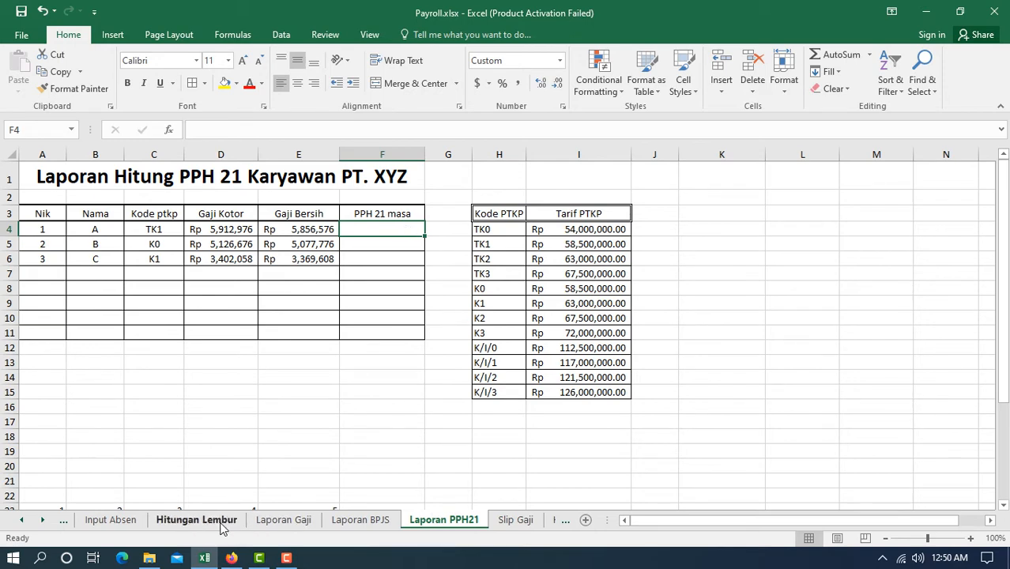
left_click(265, 522)
left_click(351, 521)
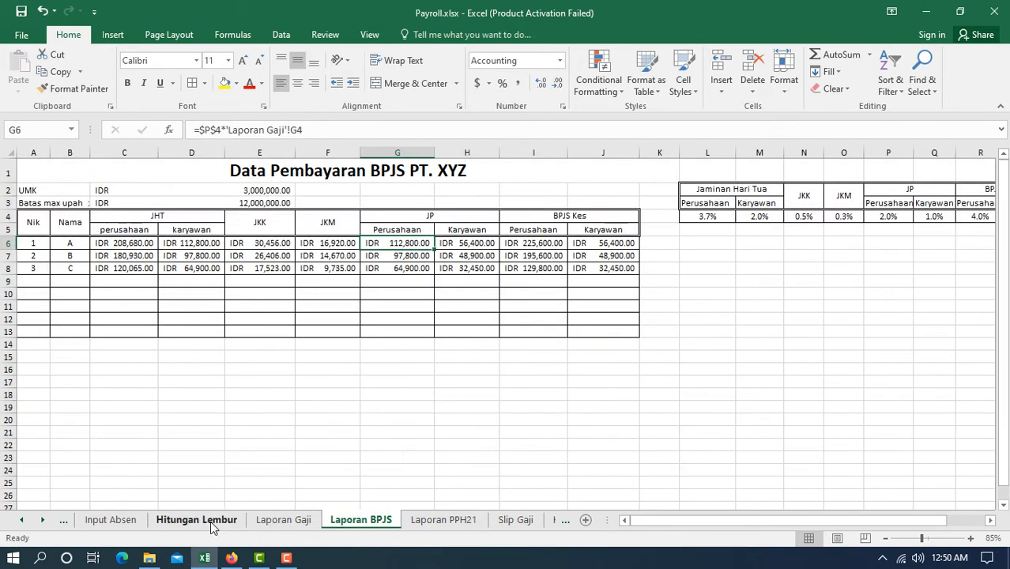
left_click(211, 523)
- Insert an empty column before the Total Gaji column in Laporan Gaji
left_click(289, 520)
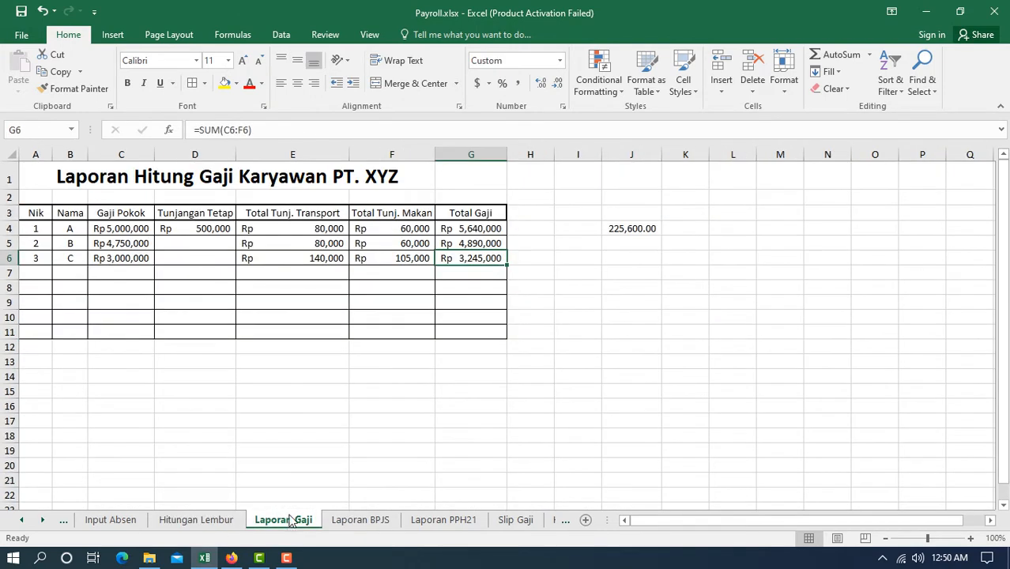
right_click(470, 155)
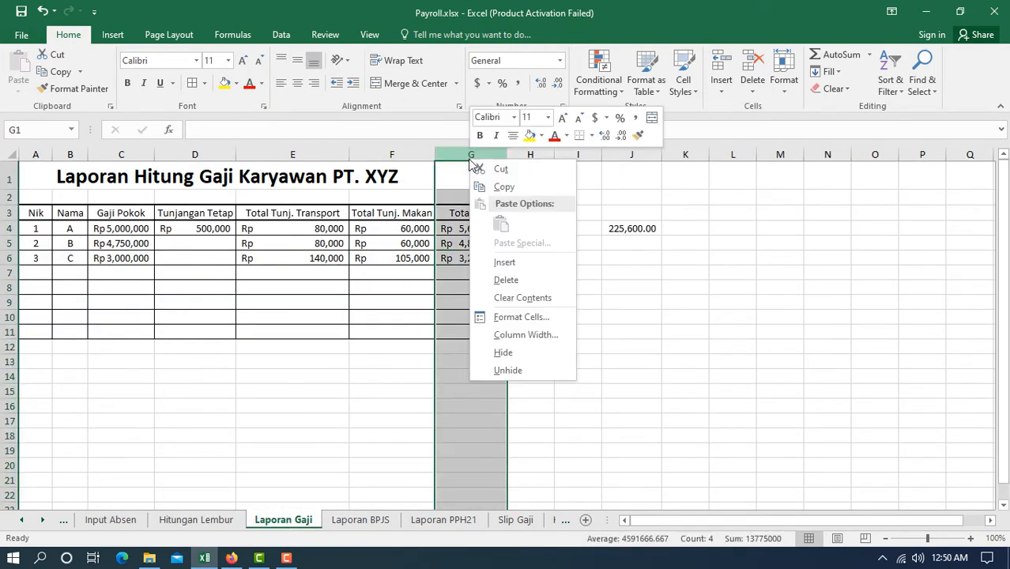
left_click(505, 262)
left_click_drag(616, 272, 664, 451)
left_click(866, 390)
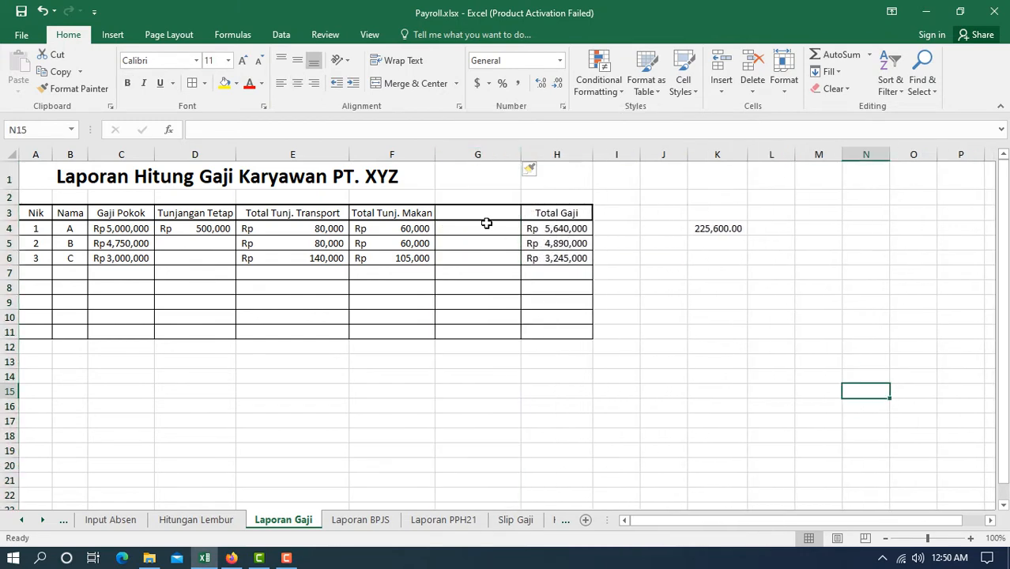
- Enter the header Total Lembur in G3 of the new column
left_click(481, 211)
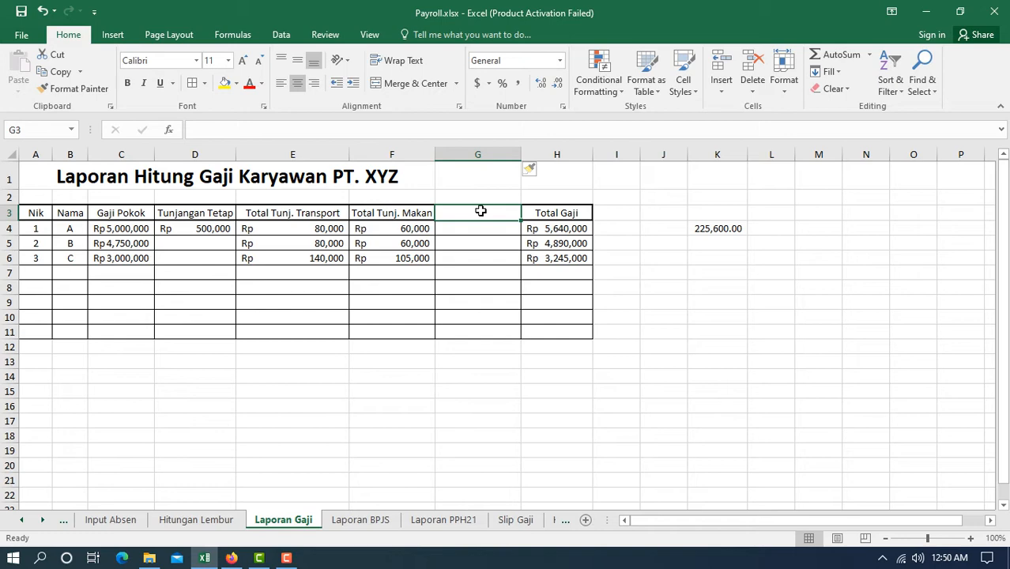
type("Total")
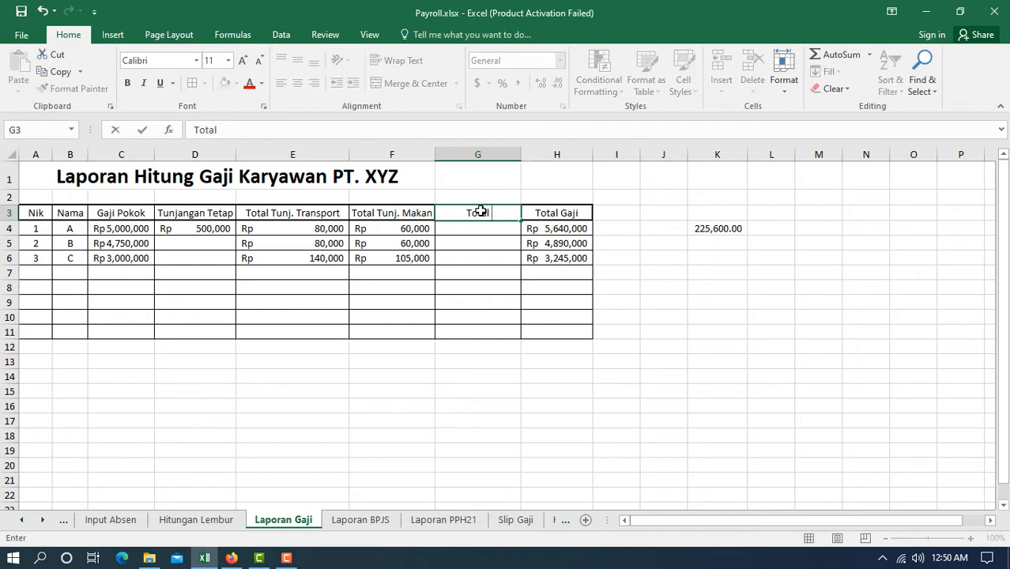
type(" Lembur")
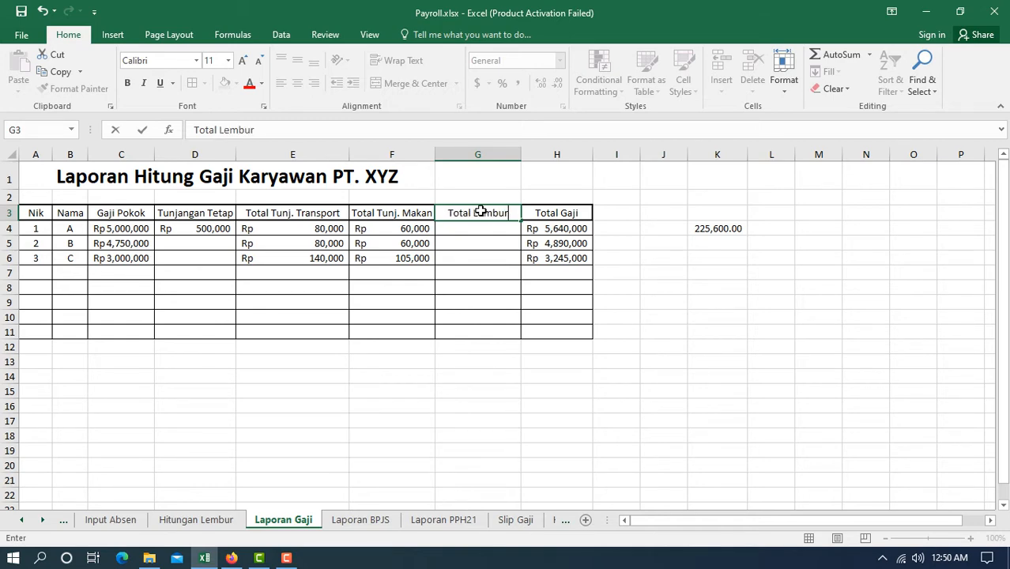
key("Return")
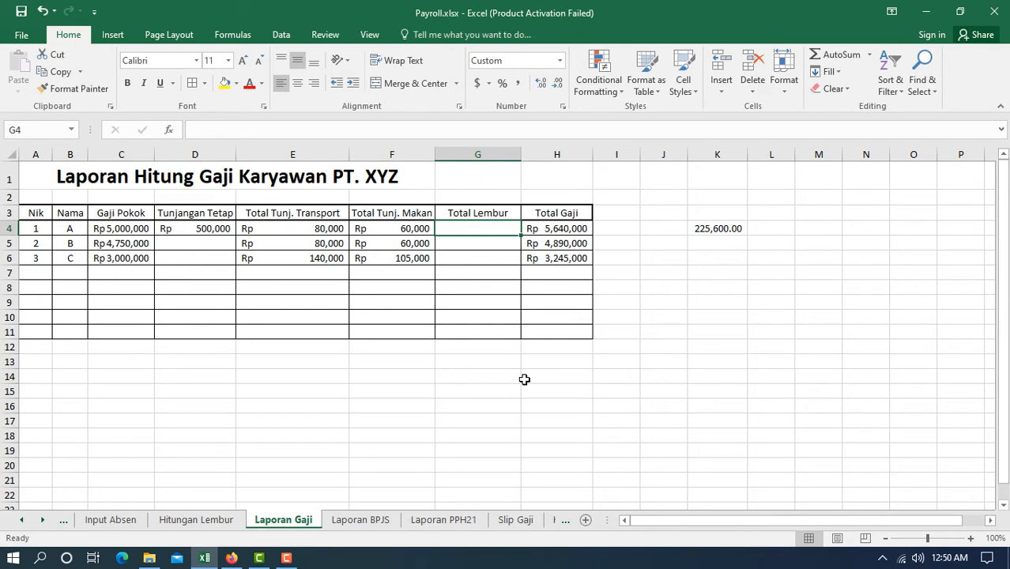
- Enter ='Hitungan Lembur'!AI7*('Data Karyawan'!F4/173) in G4, multiplying total overtime hours by the hourly rate from Gaji Pokok
type("=")
left_click(217, 522)
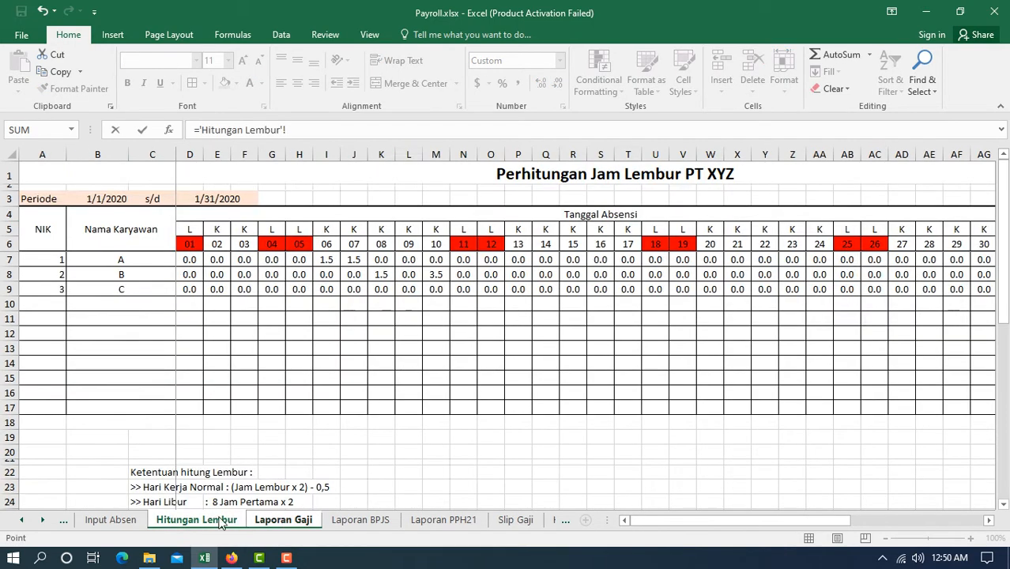
left_click_drag(719, 520, 817, 519)
left_click(744, 261)
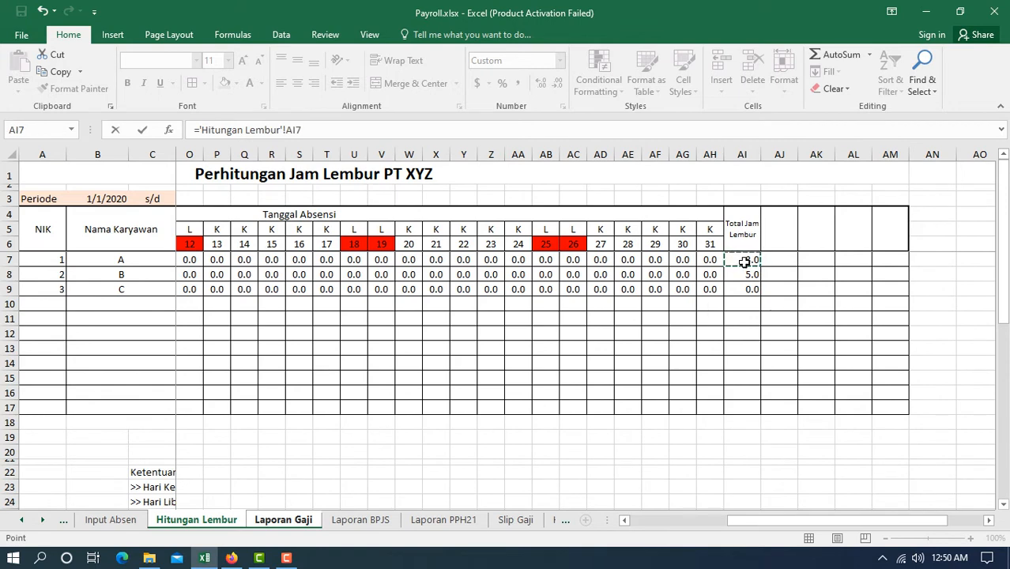
type("\"")
type("(")
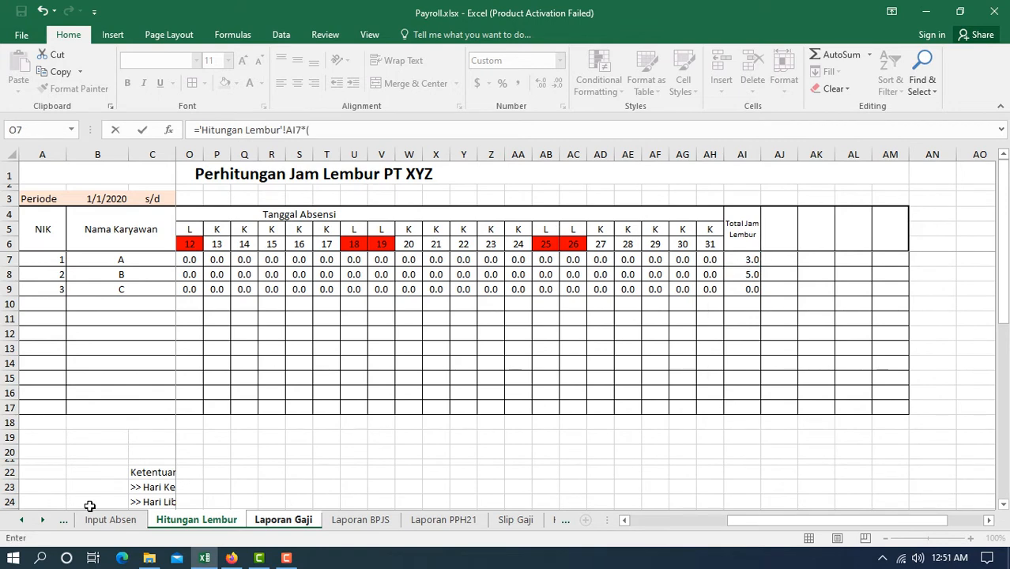
left_click(66, 523)
left_click(69, 527)
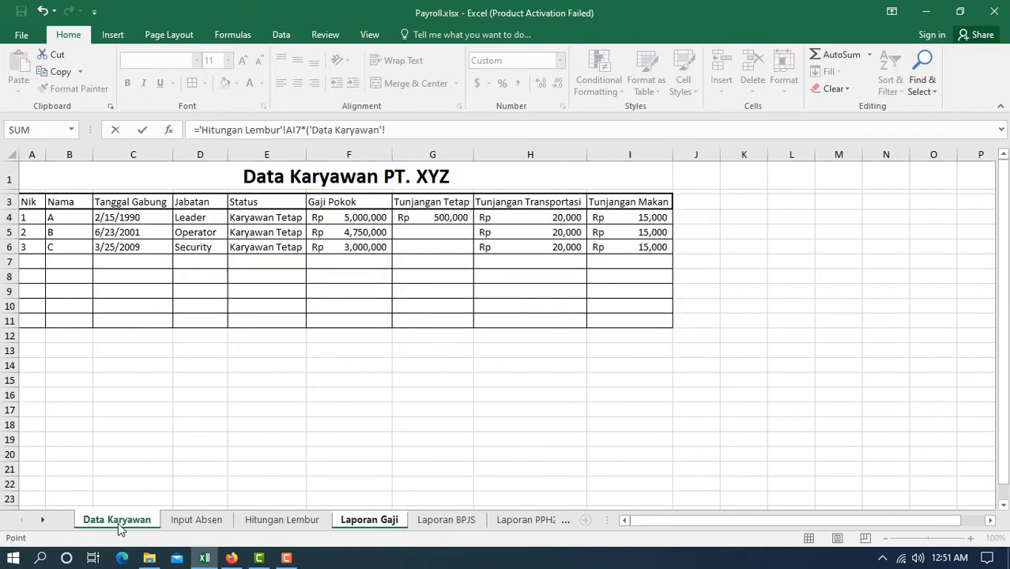
left_click(354, 219)
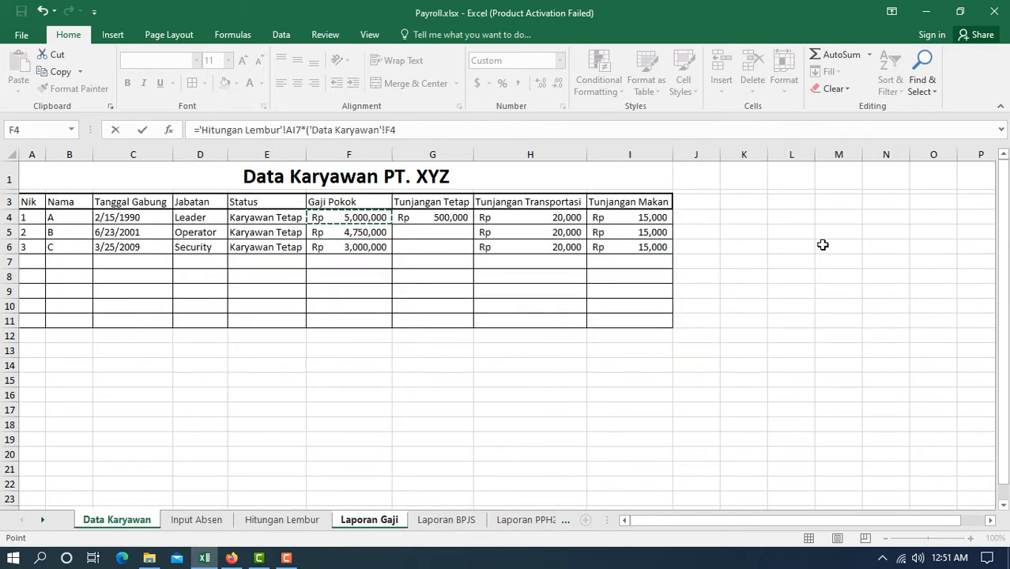
type("/173")
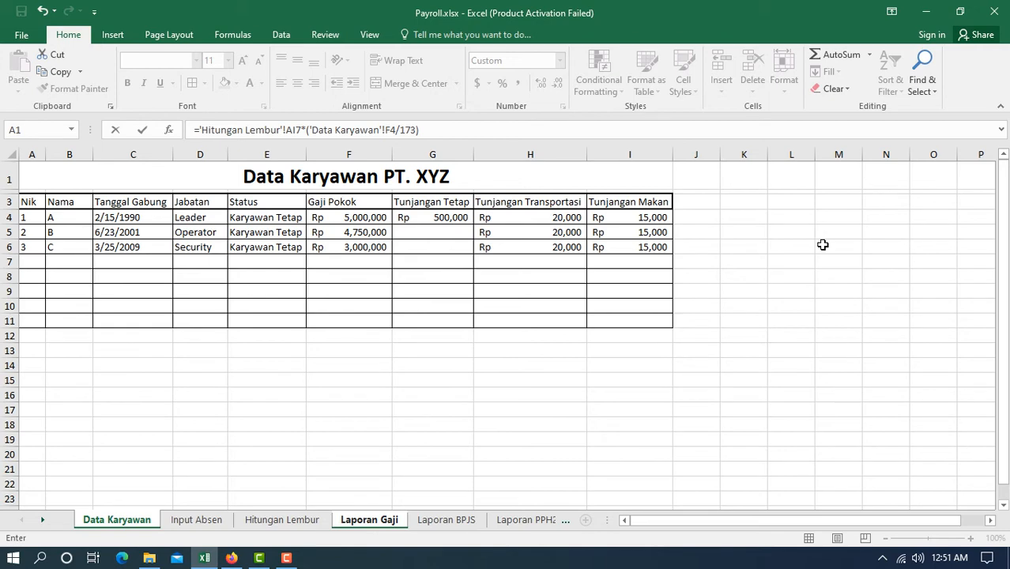
key("Return")
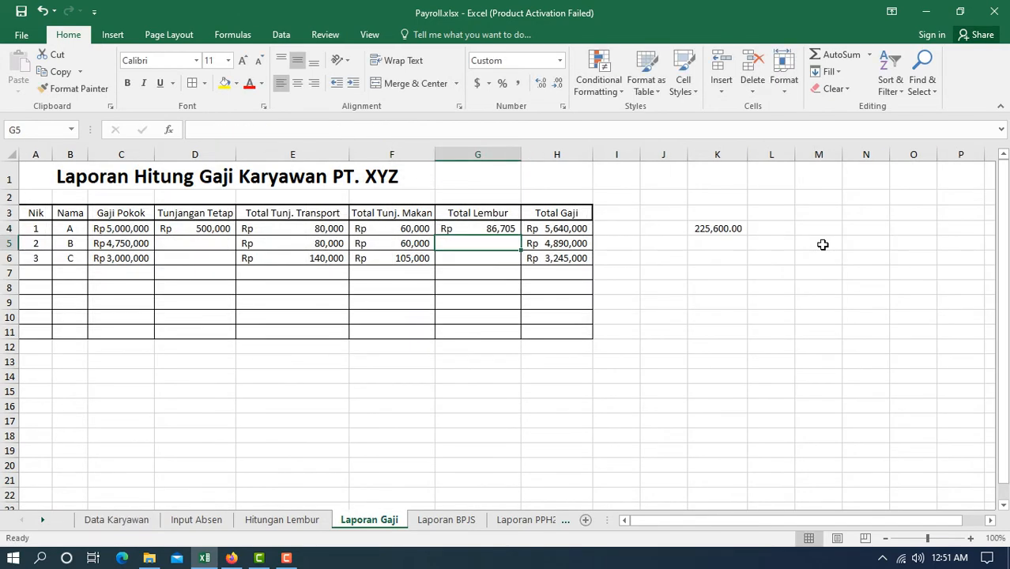
- Fill the Total Lembur formula from G4 down to G6
left_click(504, 231)
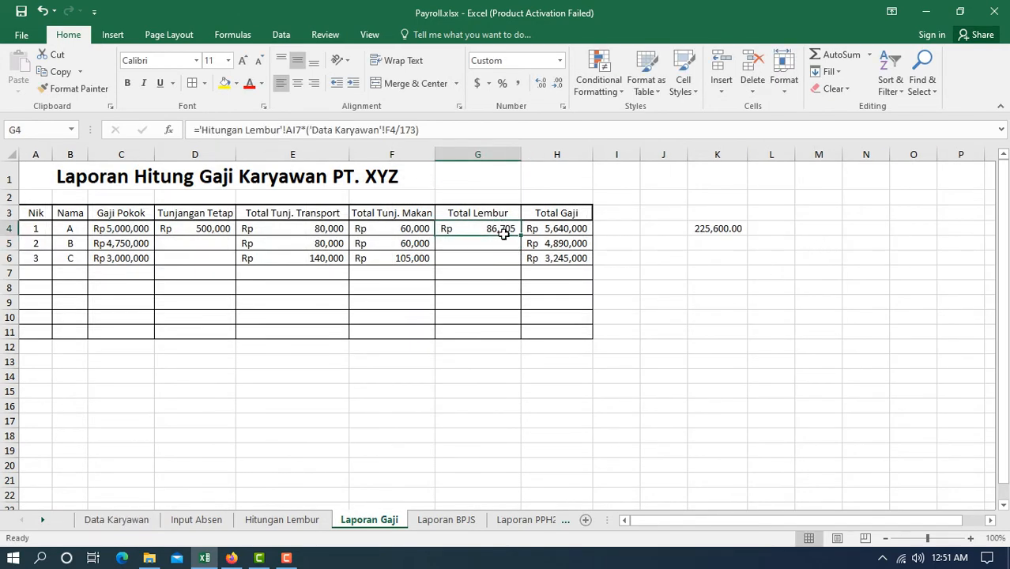
left_click_drag(520, 235, 519, 269)
left_click(680, 313)
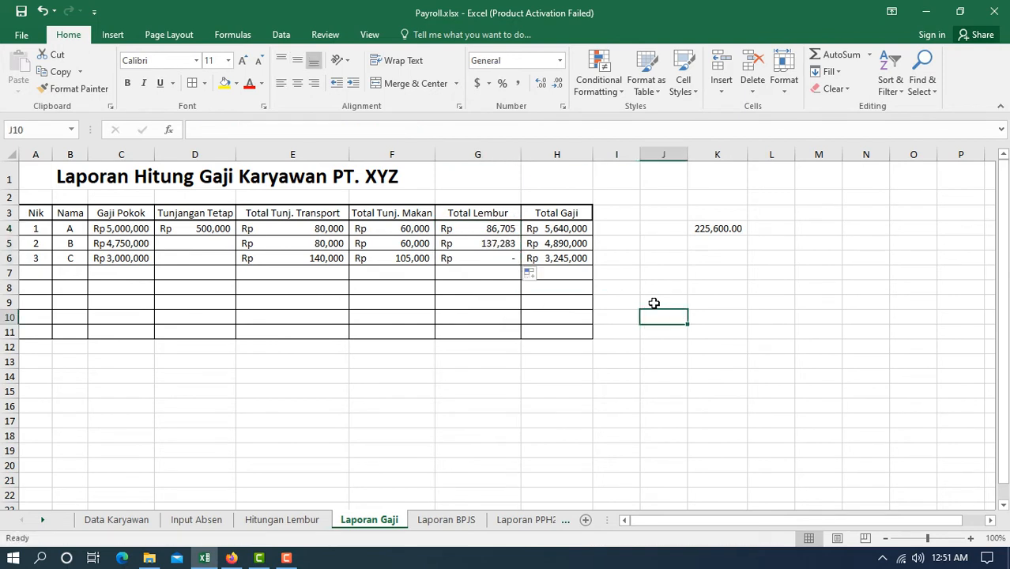
- Change the Total Gaji formula in H4 to =SUM(C4:G4) so that it includes the overtime column
left_click(579, 229)
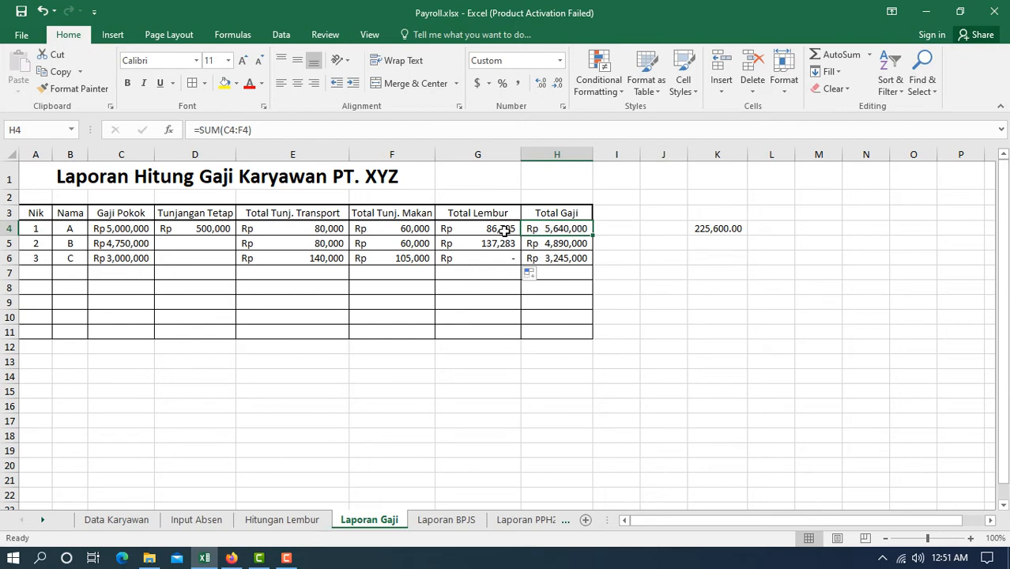
left_click(244, 130)
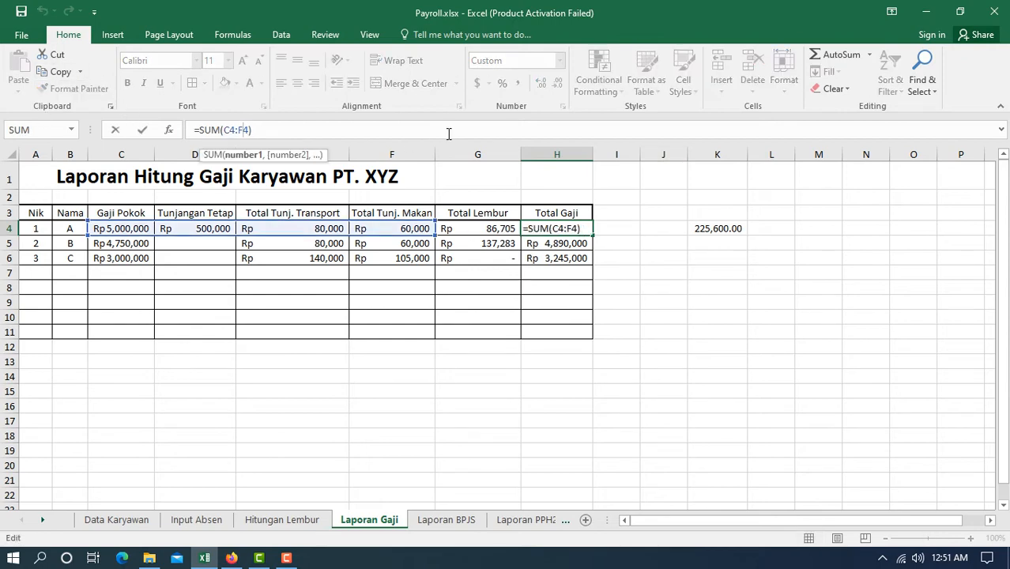
key("BackSpace")
type("g")
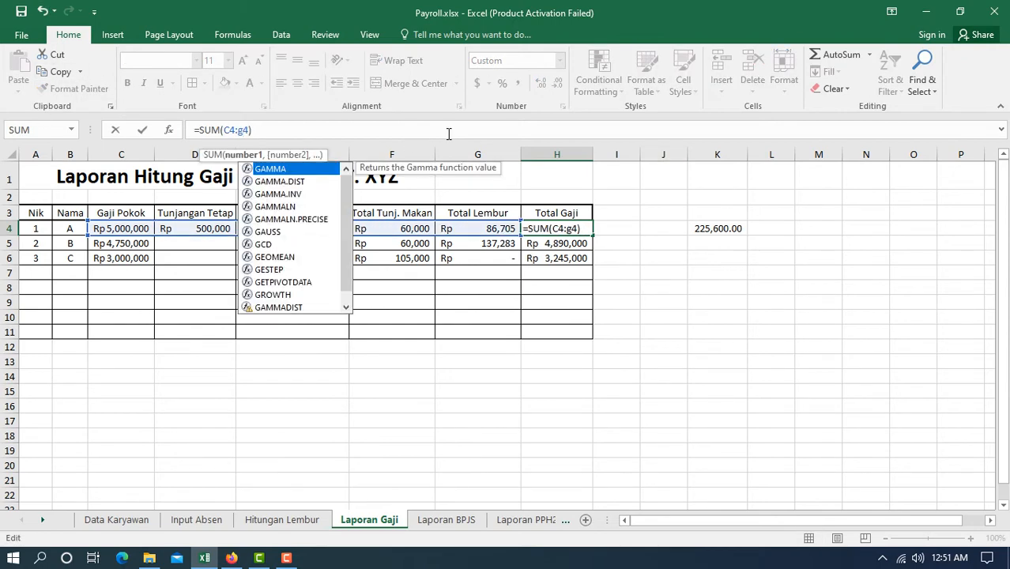
key("Return")
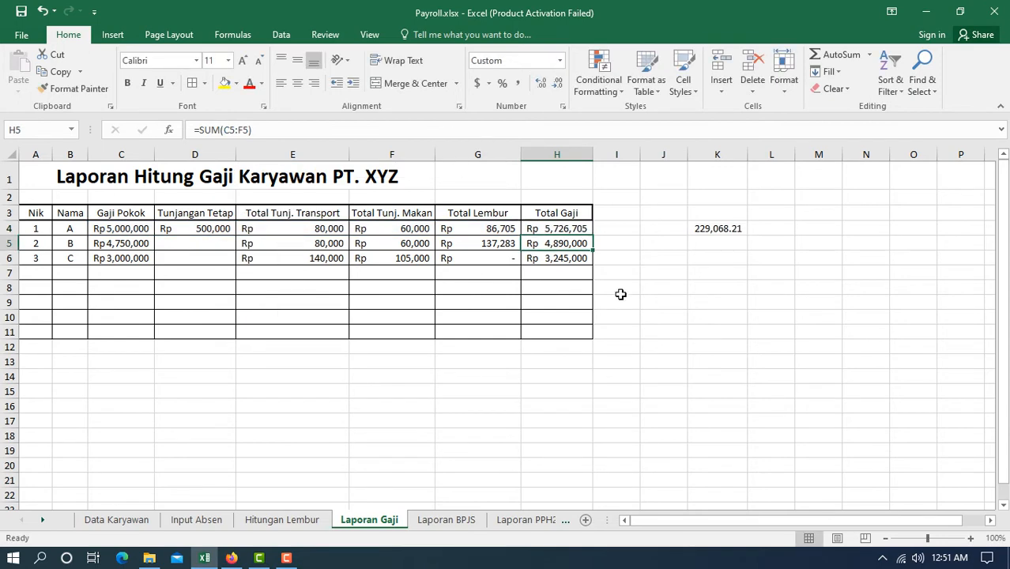
- Fill the Total Gaji formula from H4 down to H6 and check the recalculated Laporan BPJS and Laporan PPH21 sheets
left_click(578, 230)
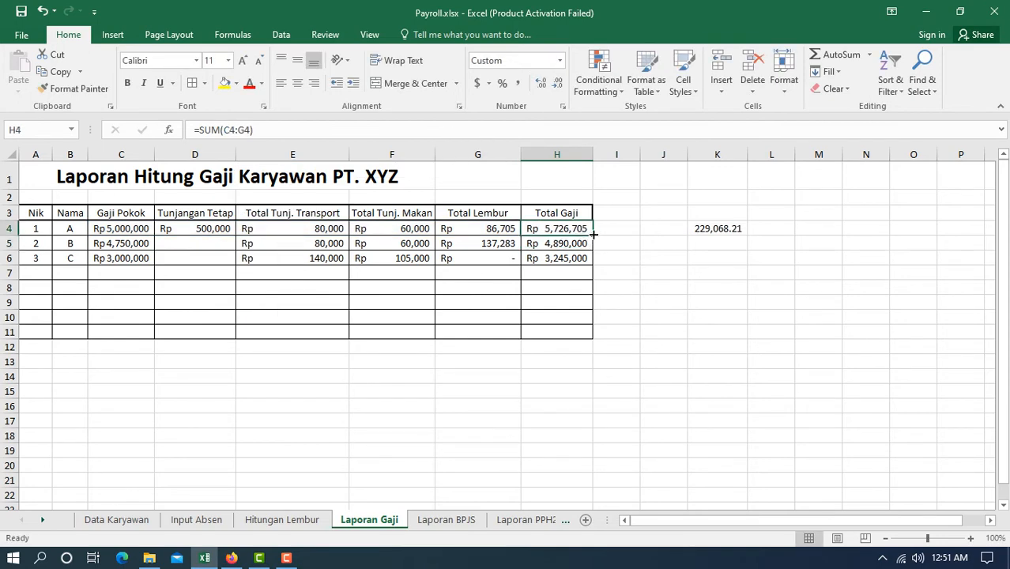
left_click_drag(592, 235, 591, 262)
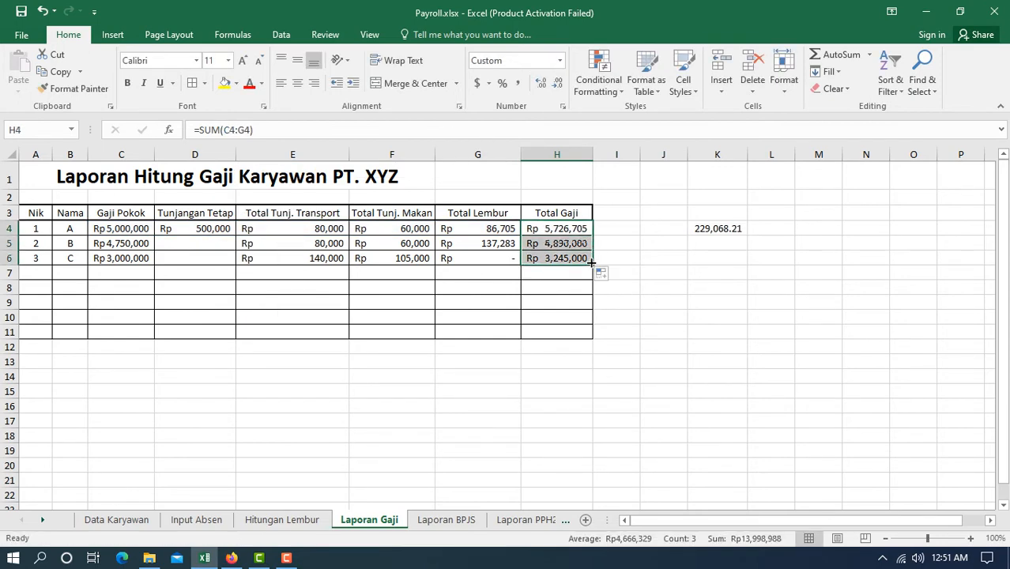
left_click(712, 317)
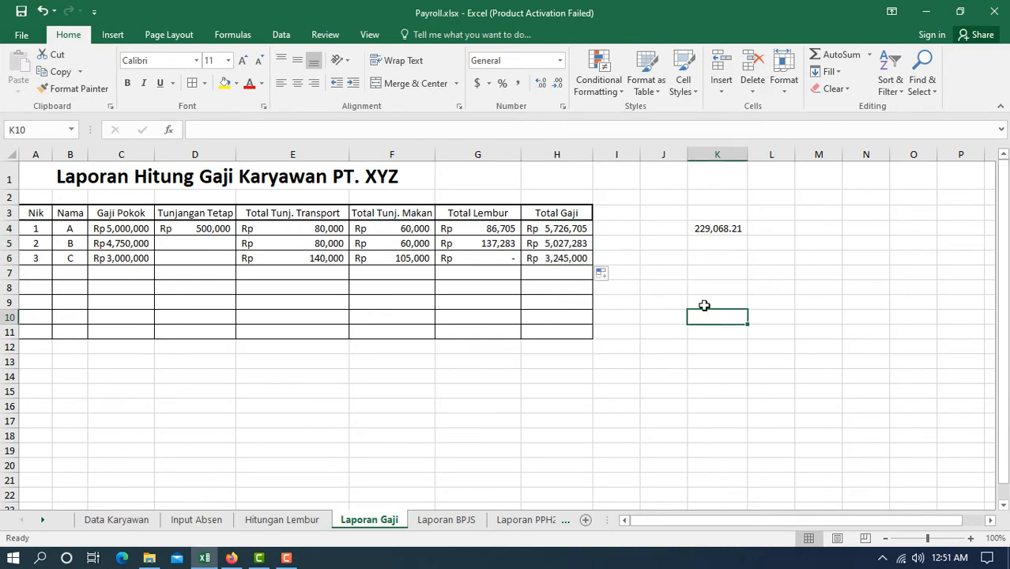
left_click(439, 523)
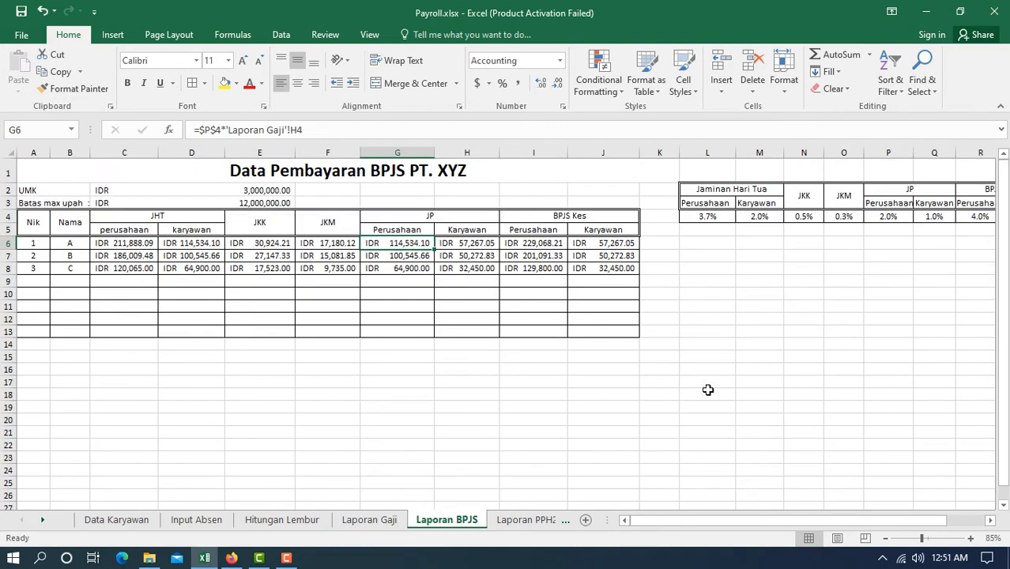
left_click(526, 519)
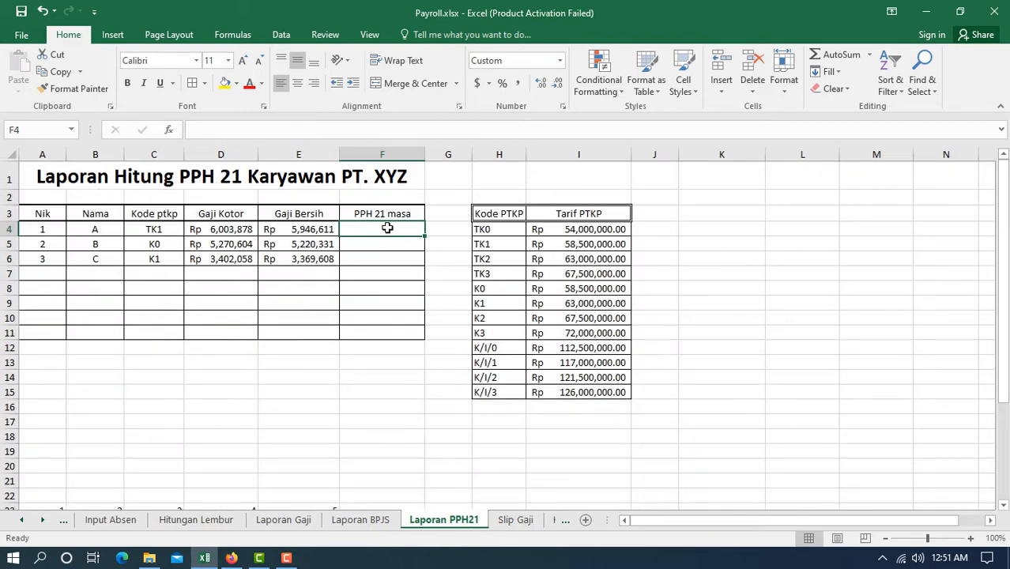
- Switch to Firefox and review the PTKP rate table and the sample PPh 21 masa calculation on the Klikpajak page
left_click(237, 558)
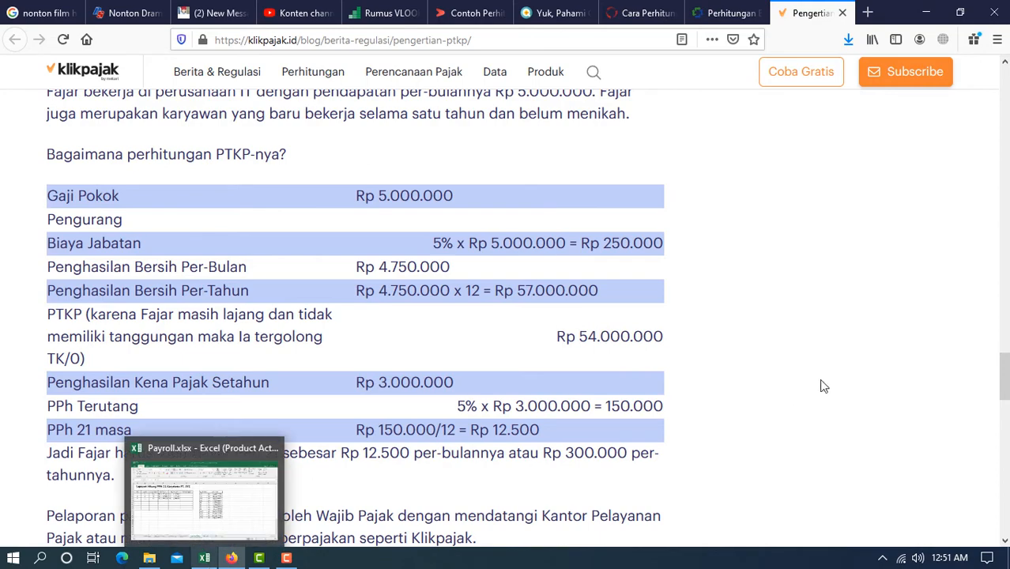
scroll(583, 348, "up", 10)
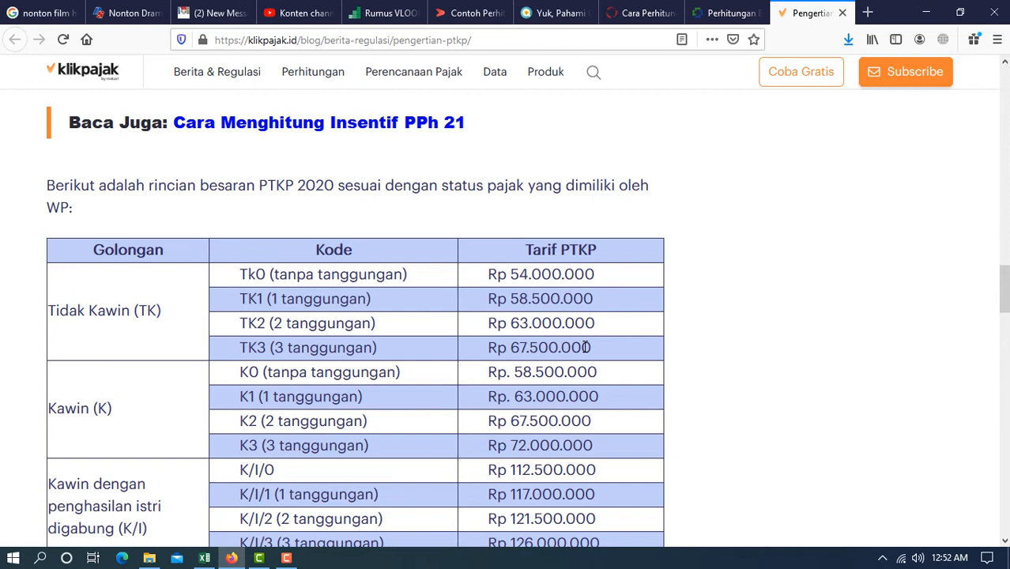
scroll(586, 352, "down", 5)
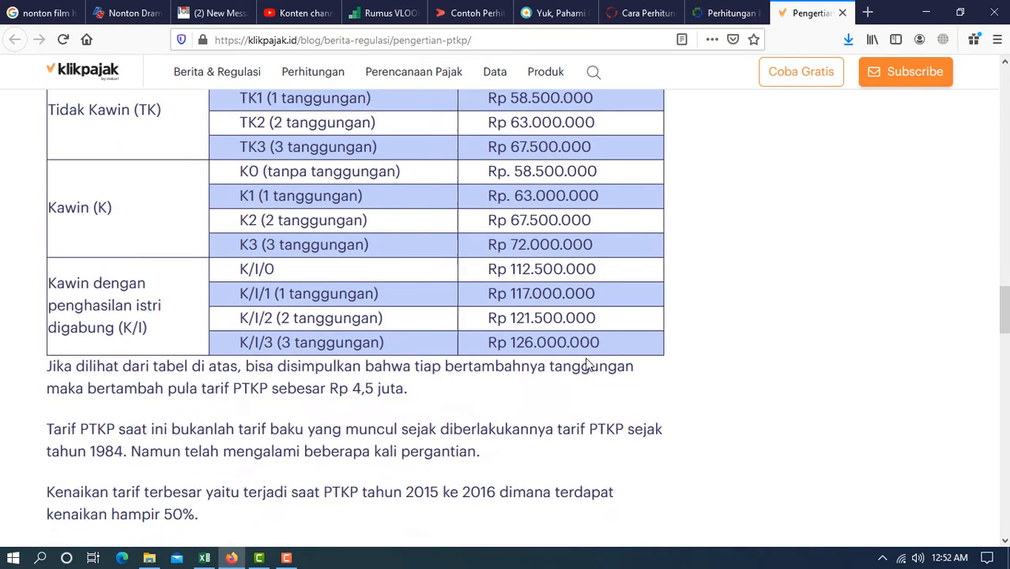
scroll(587, 361, "down", 5)
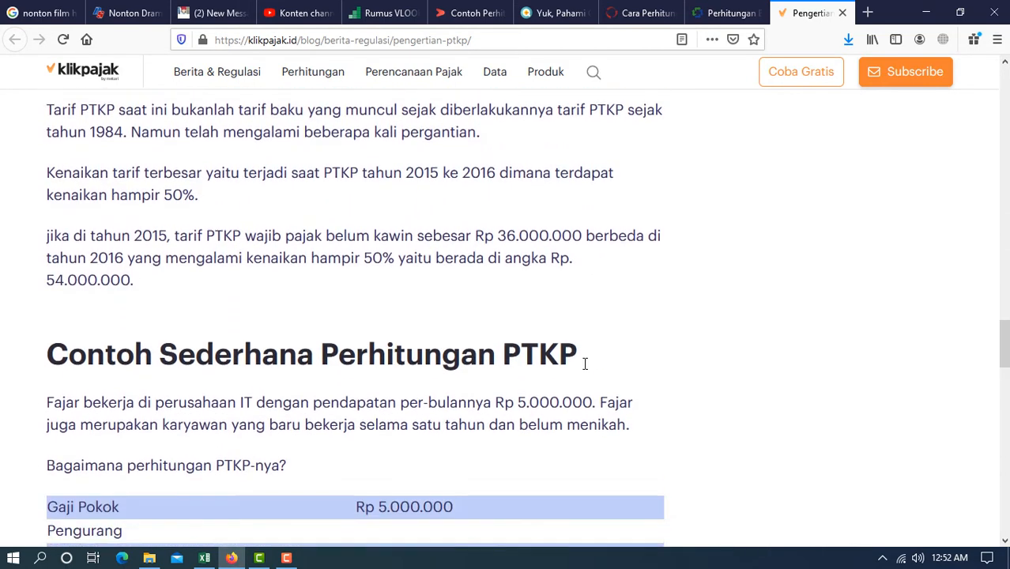
scroll(586, 365, "down", 3)
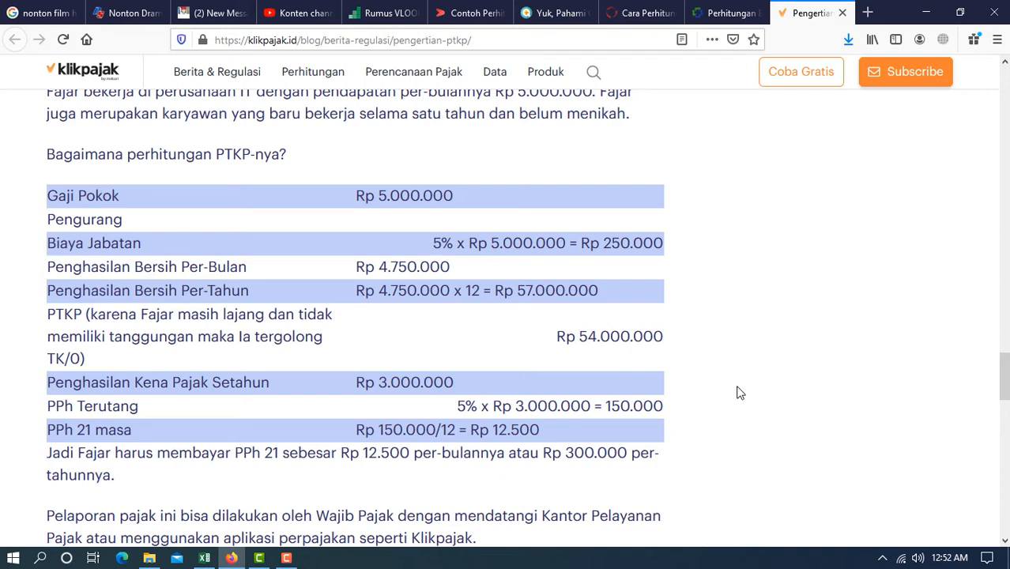
scroll(739, 392, "down", 3)
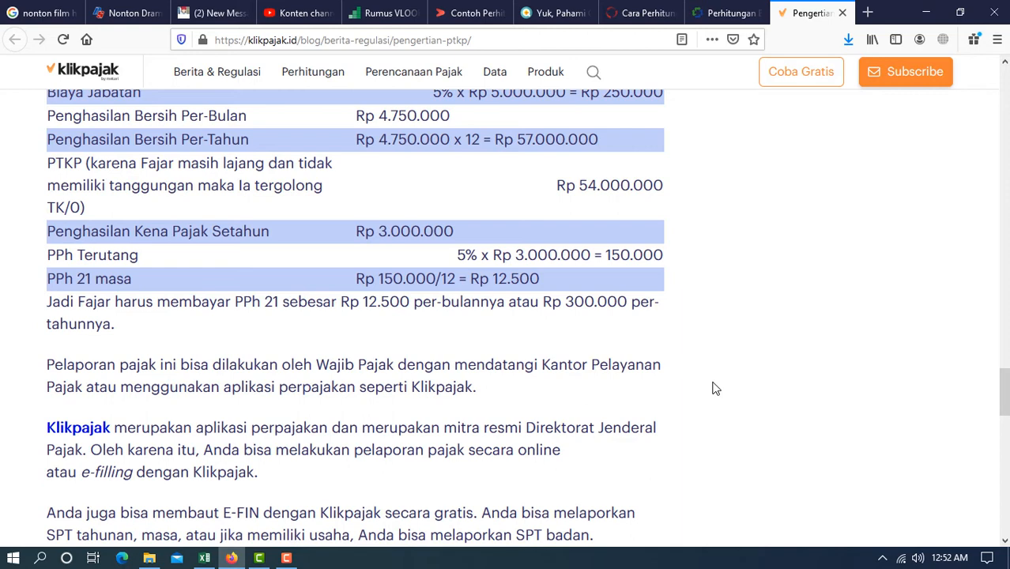
- Return to Excel and begin an IF formula in F4 of Laporan PPH21 with VLOOKUP(C4,H3:I15,2,FALSE) to fetch the PTKP rate
left_click(205, 558)
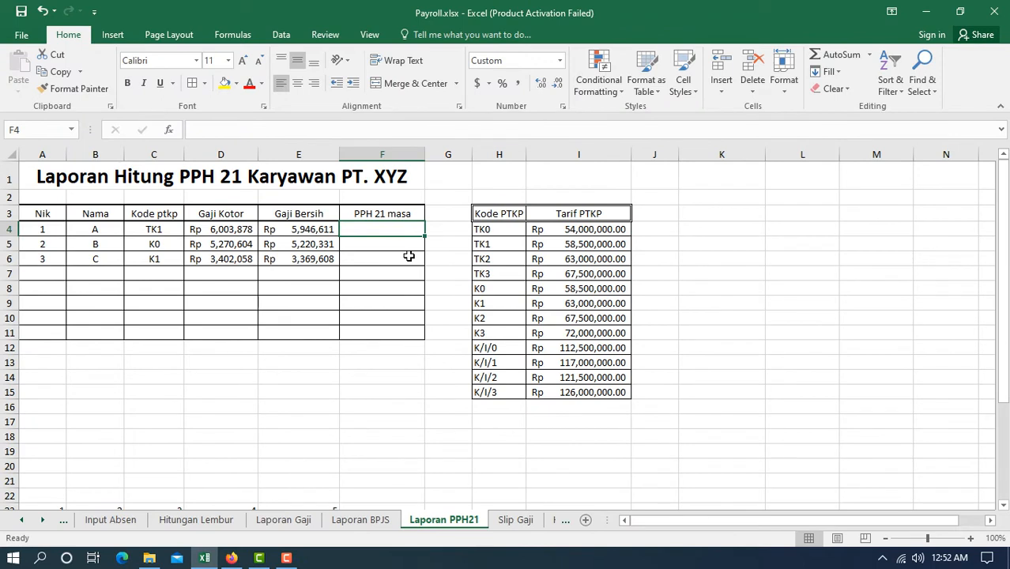
type("=if")
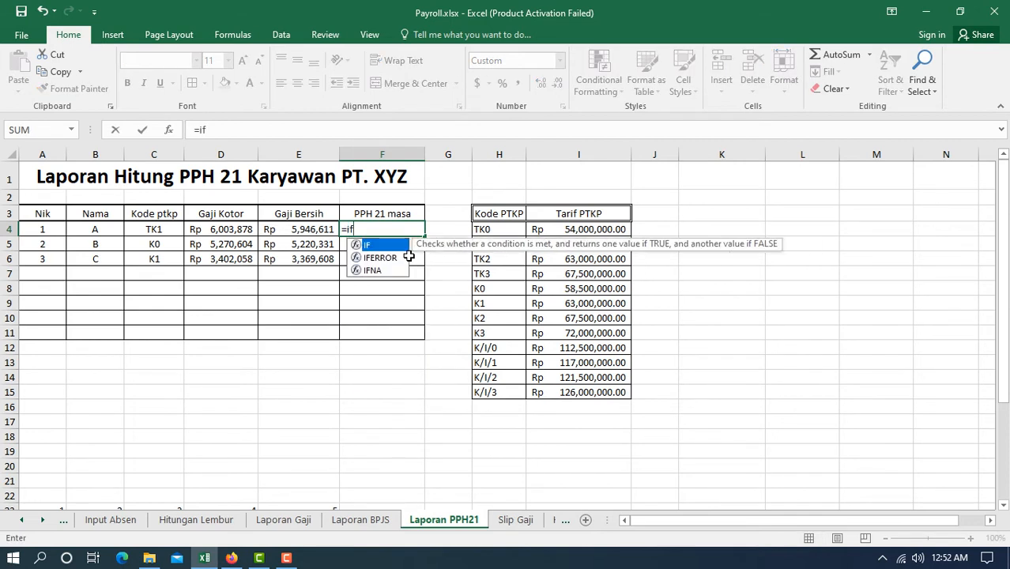
type("(")
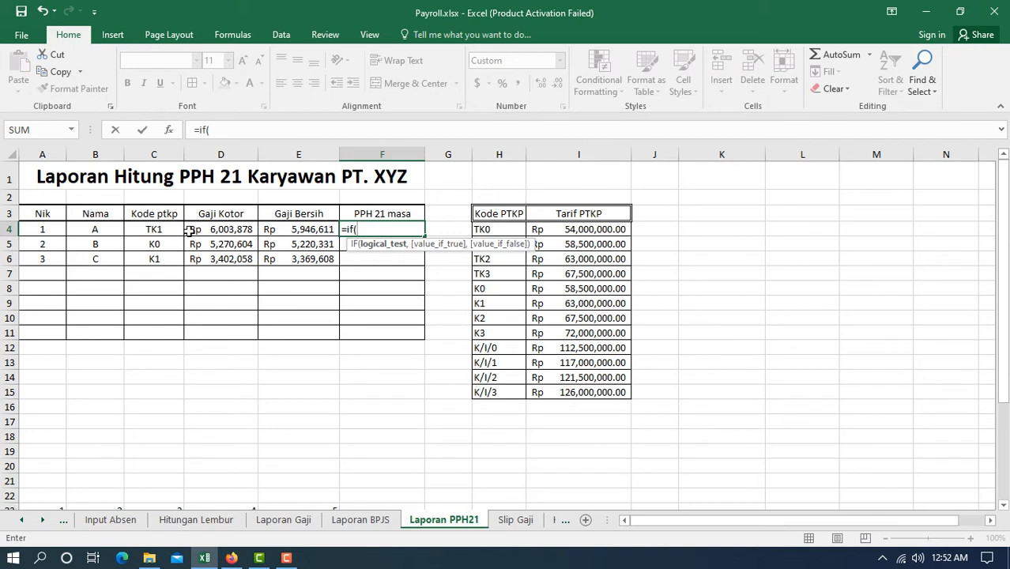
type("vloo")
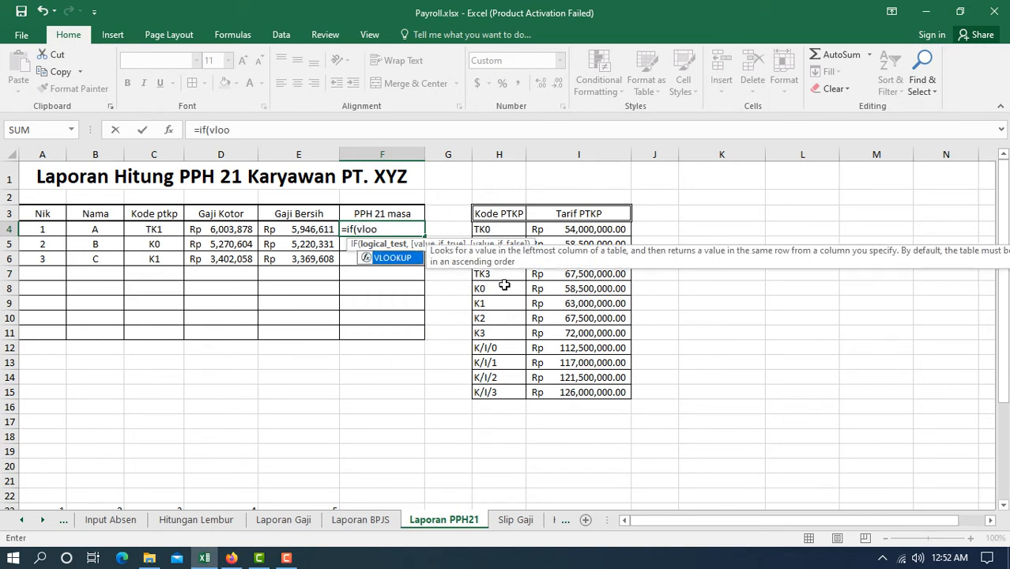
double_click(383, 258)
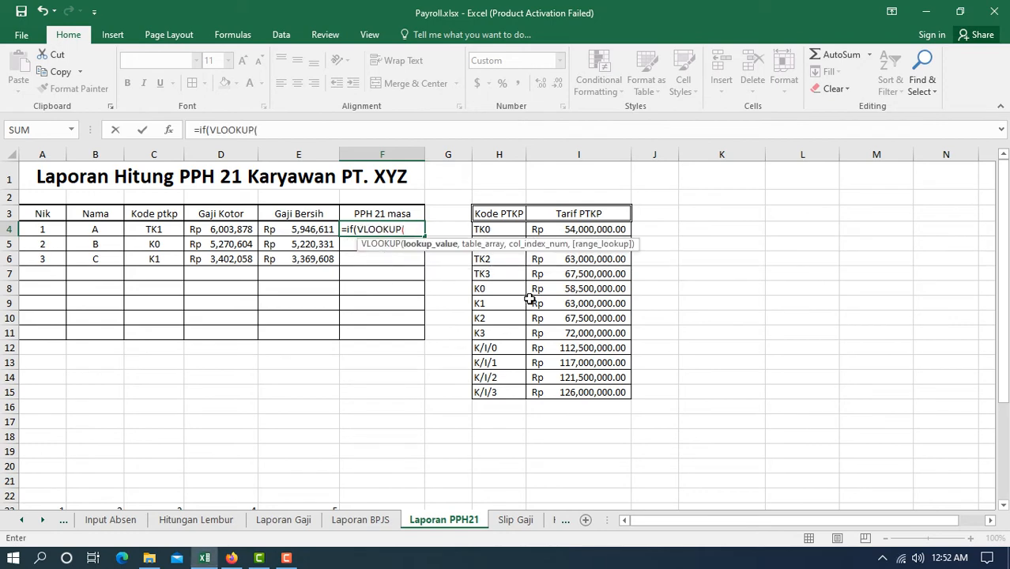
left_click(157, 229)
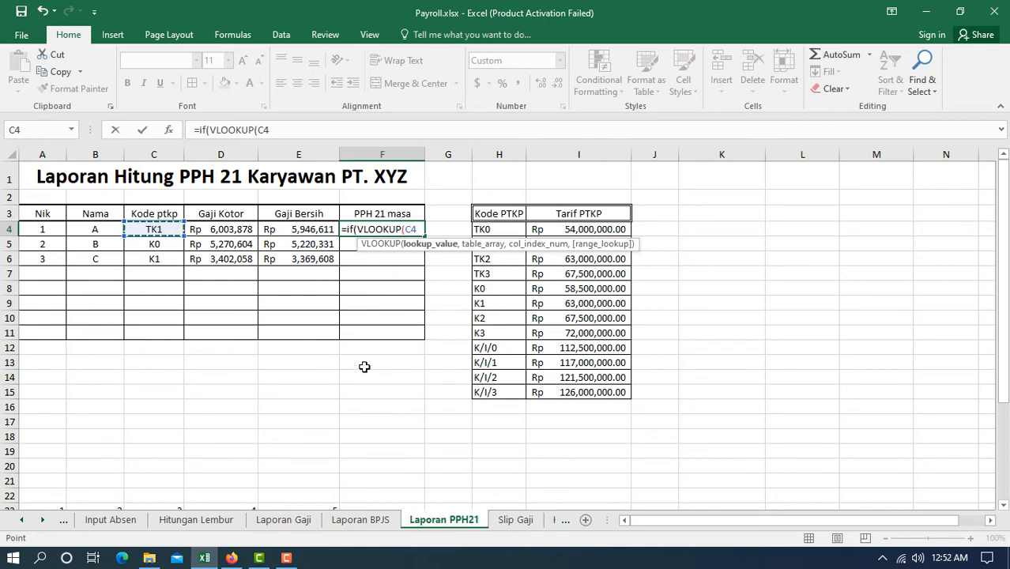
type(",")
left_click_drag(485, 214, 597, 392)
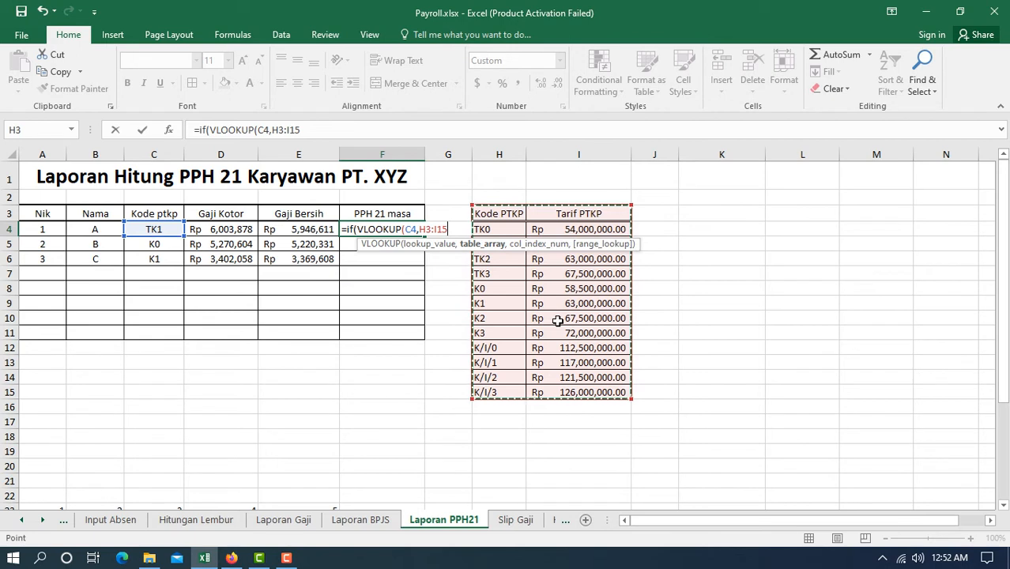
type(",")
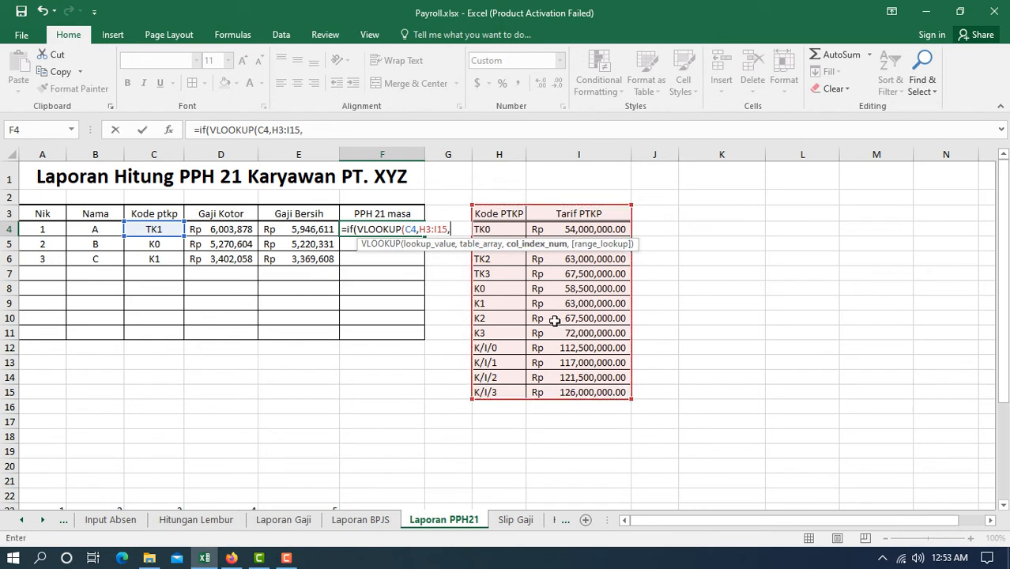
type("2,")
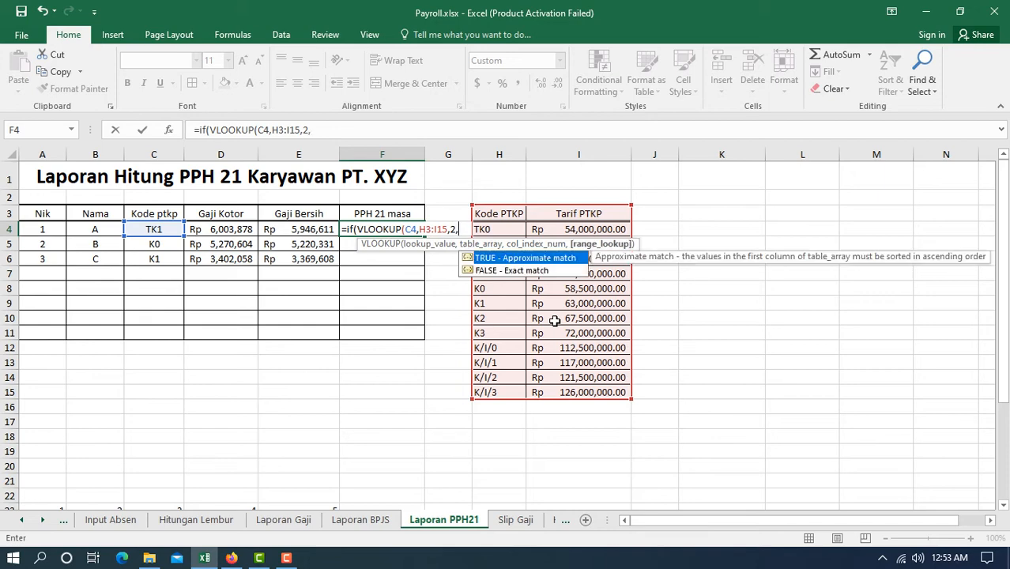
double_click(500, 270)
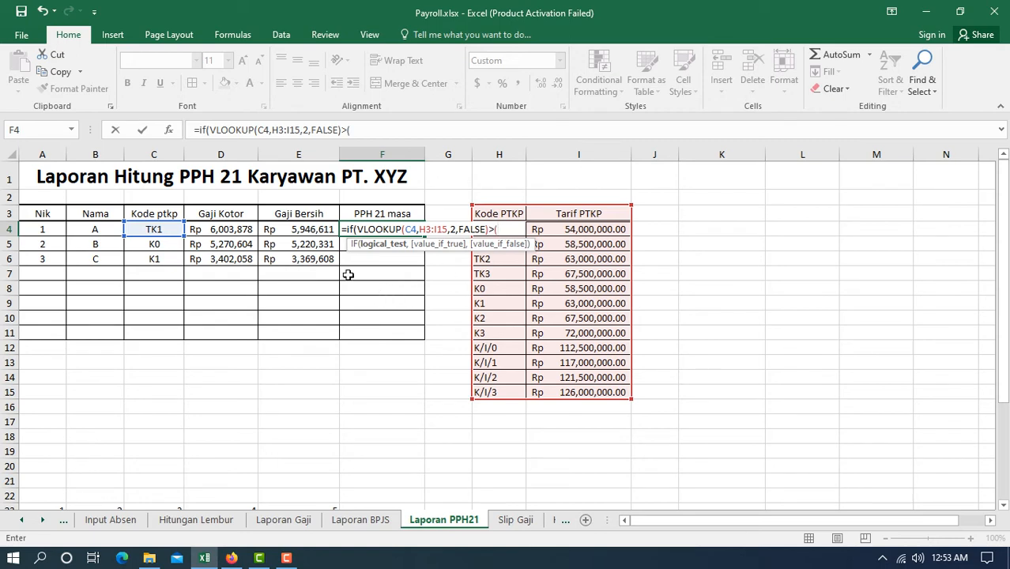
- Complete the F4 IF condition by comparing the PTKP rate as greater than (E4*12), returning 0 when true
left_click(293, 228)
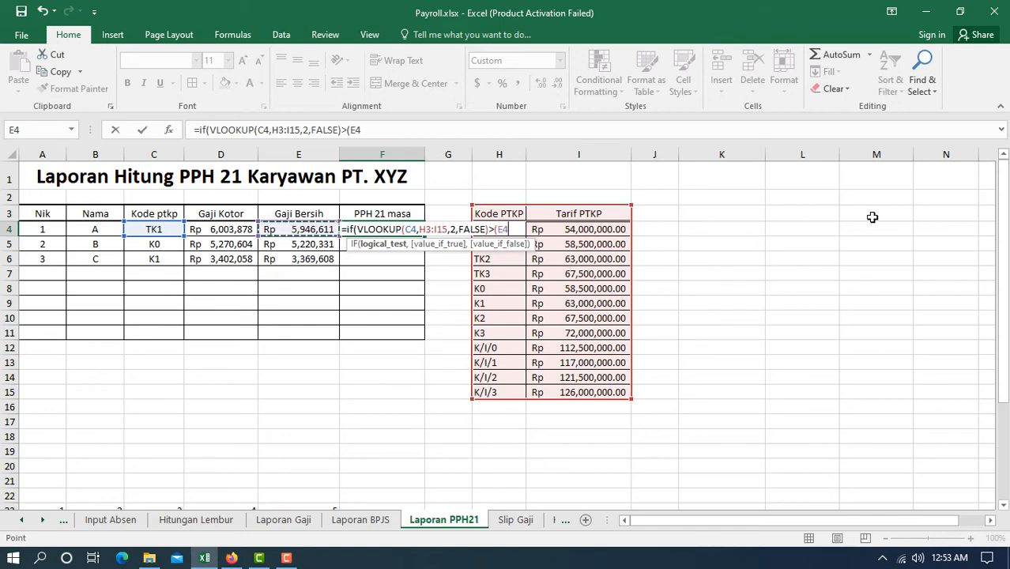
type("*12")
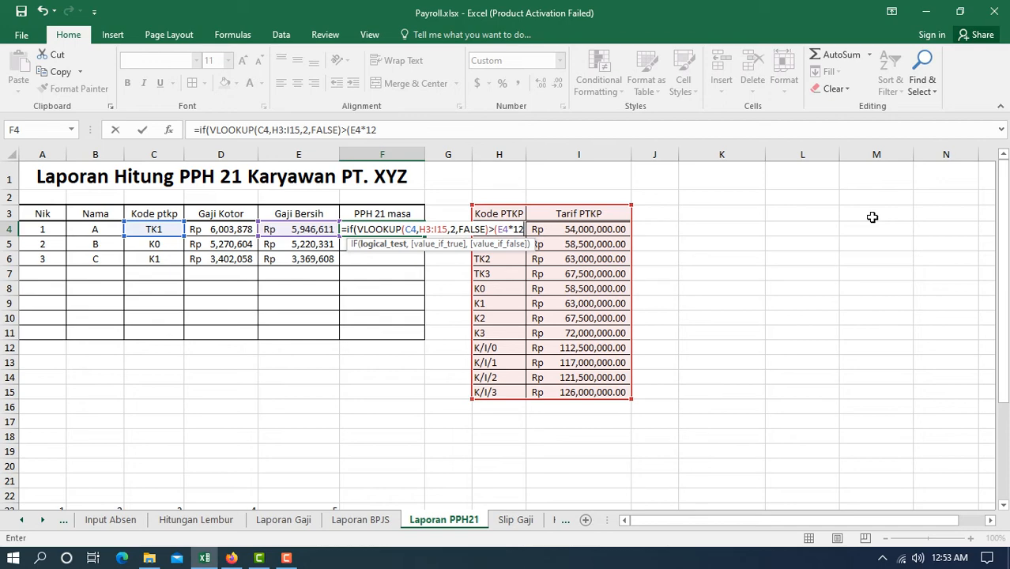
type(")")
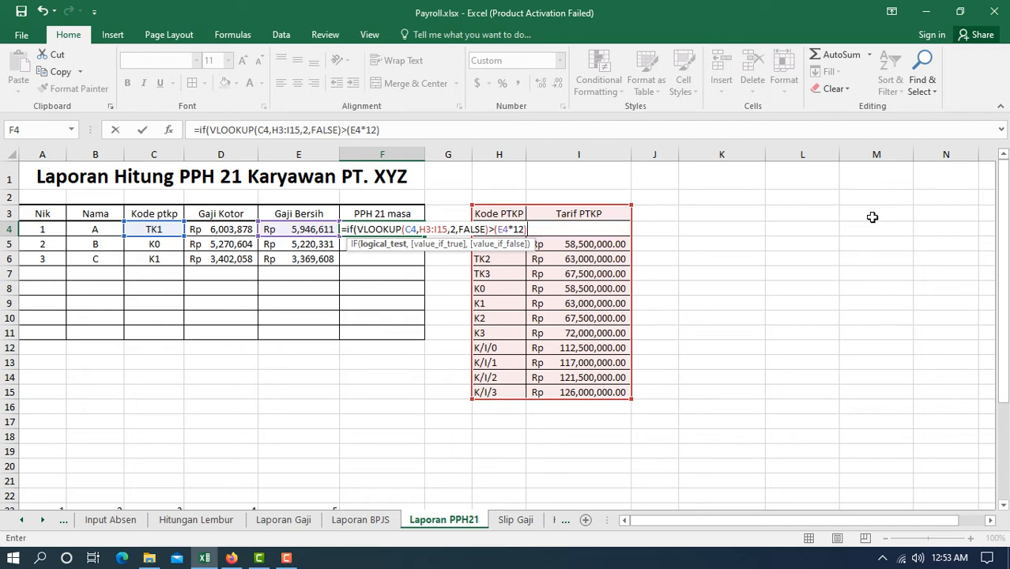
type(",")
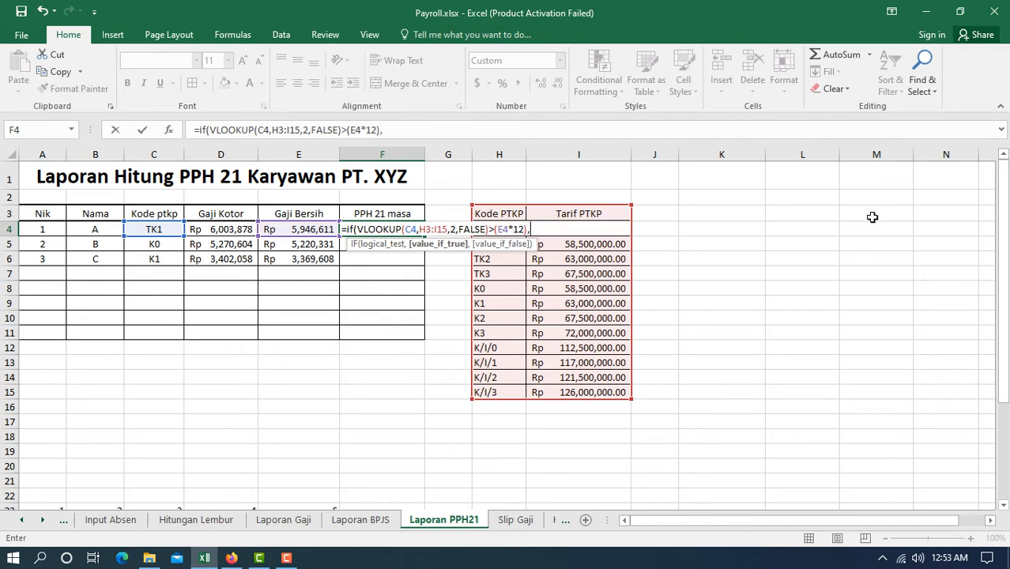
type("0,")
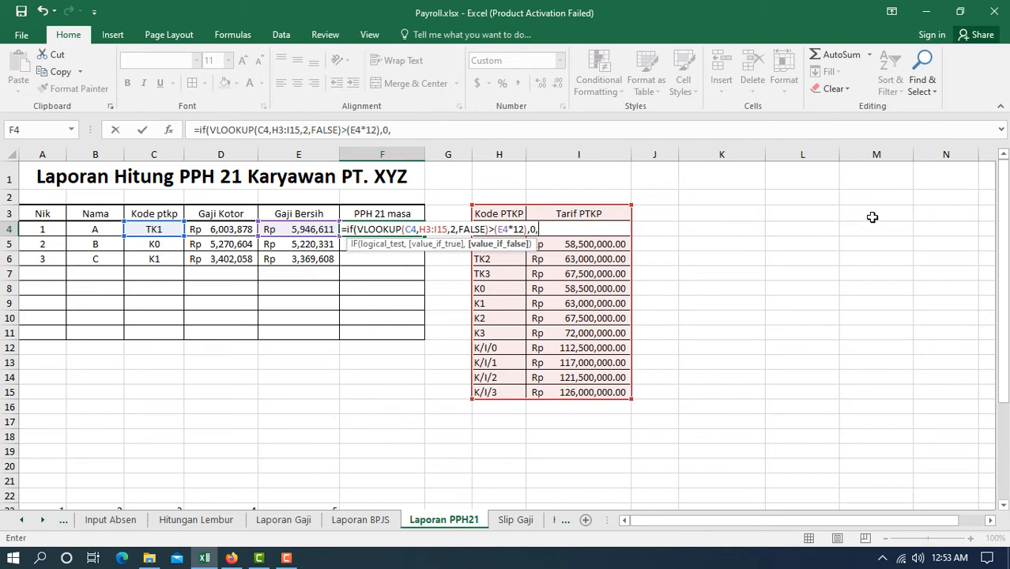
- Begin the F4 formula's false result with (0.05*((E4*12), applying 5% to the annual Gaji Bersih
type("(0.05*(")
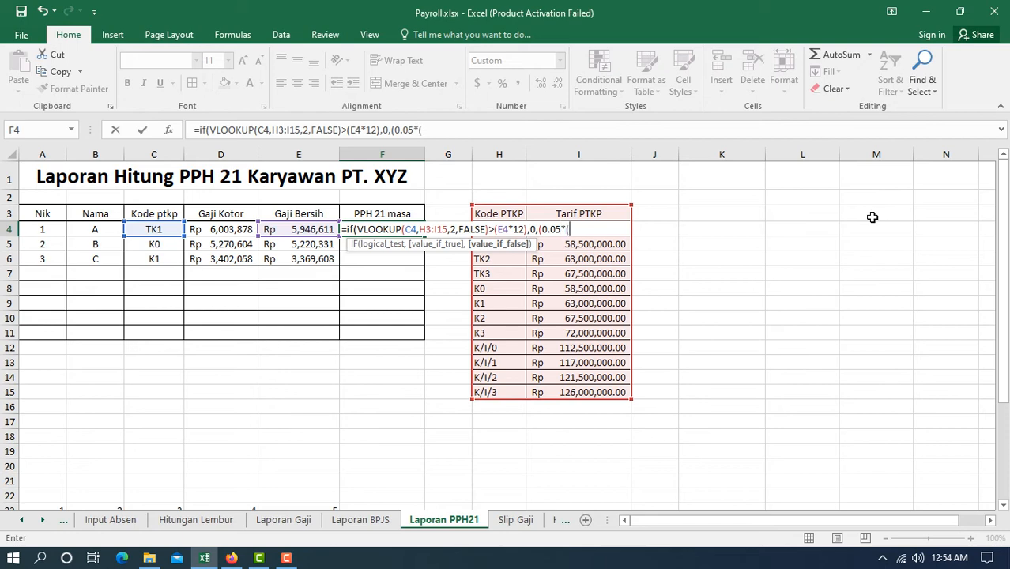
left_click(293, 229)
type("*12")
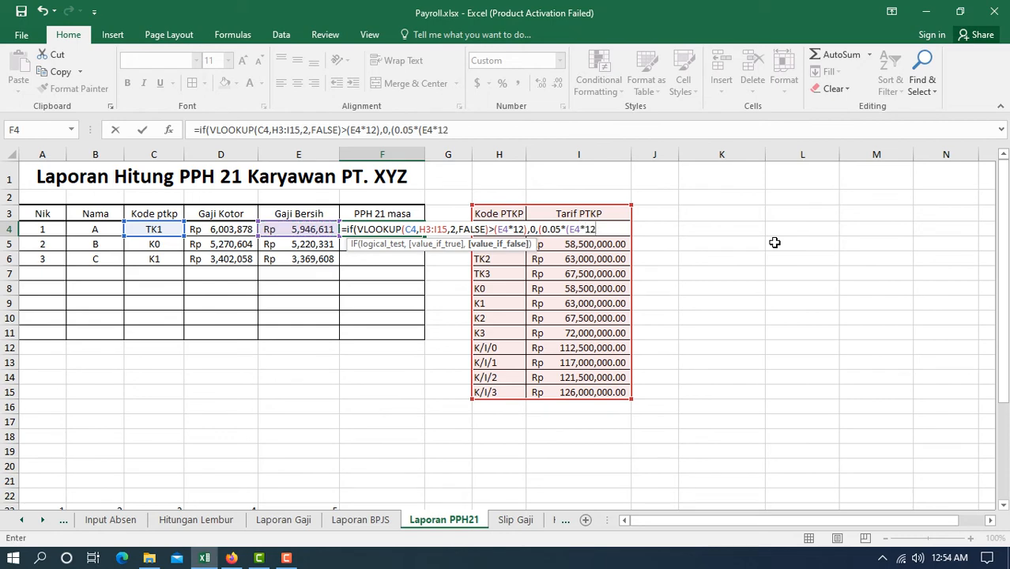
type(")")
left_click(567, 229)
type("(")
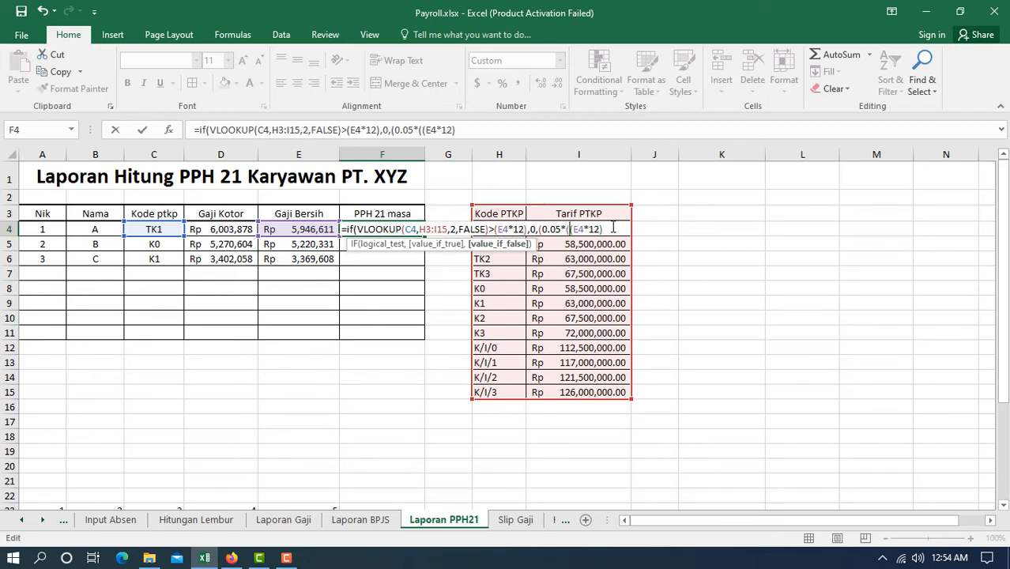
- Subtract the PTKP rate from the annual net salary in F4 by adding -VLOOKUP(C4,H3:I15,2,FALSE)
left_click(613, 227)
type("-vl")
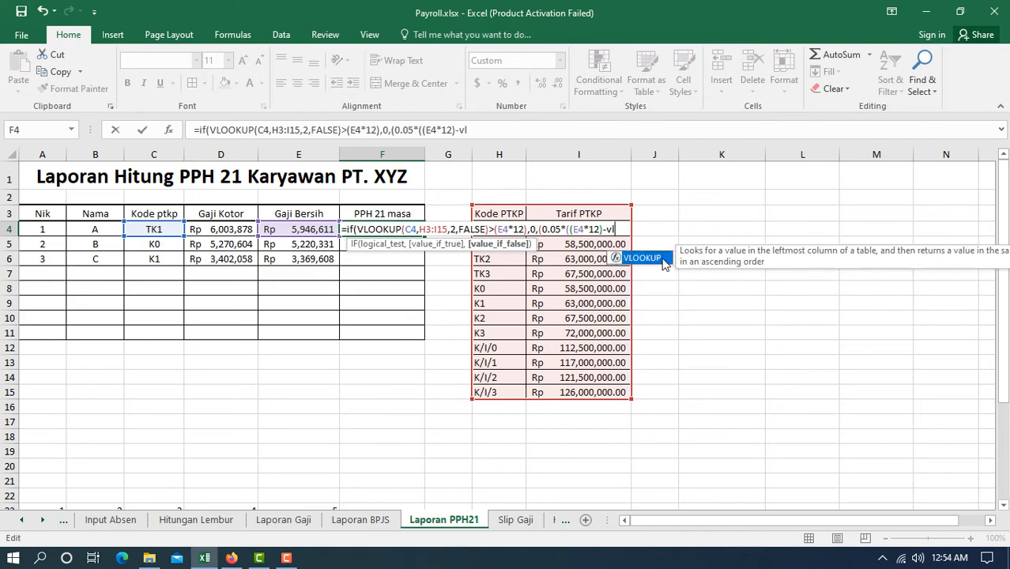
double_click(662, 259)
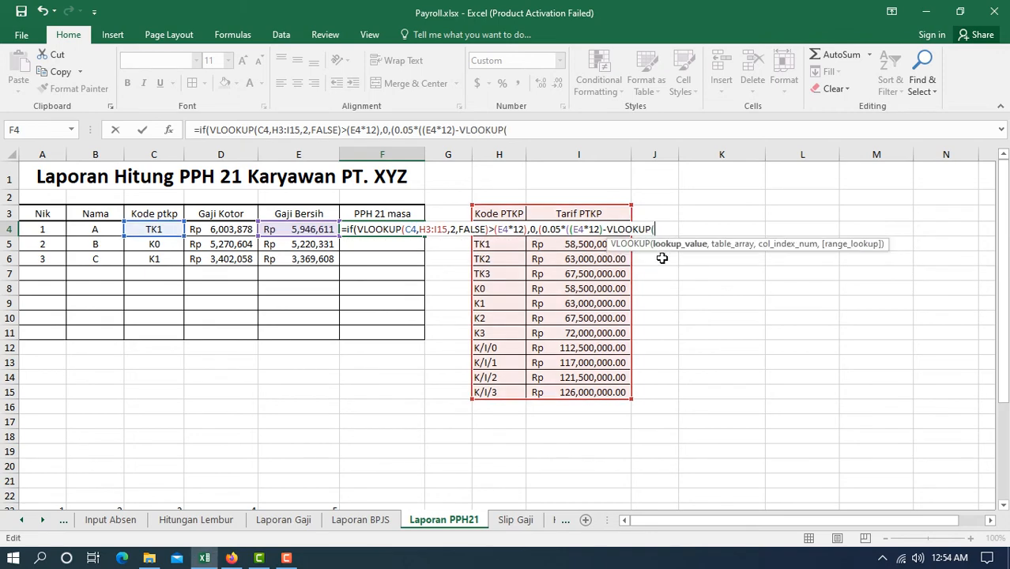
left_click(158, 227)
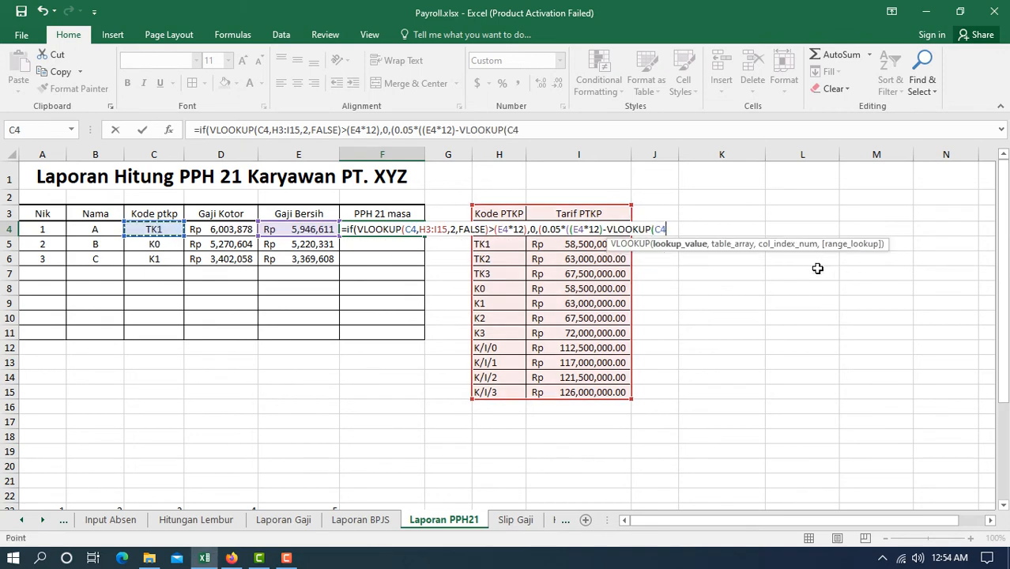
type(",")
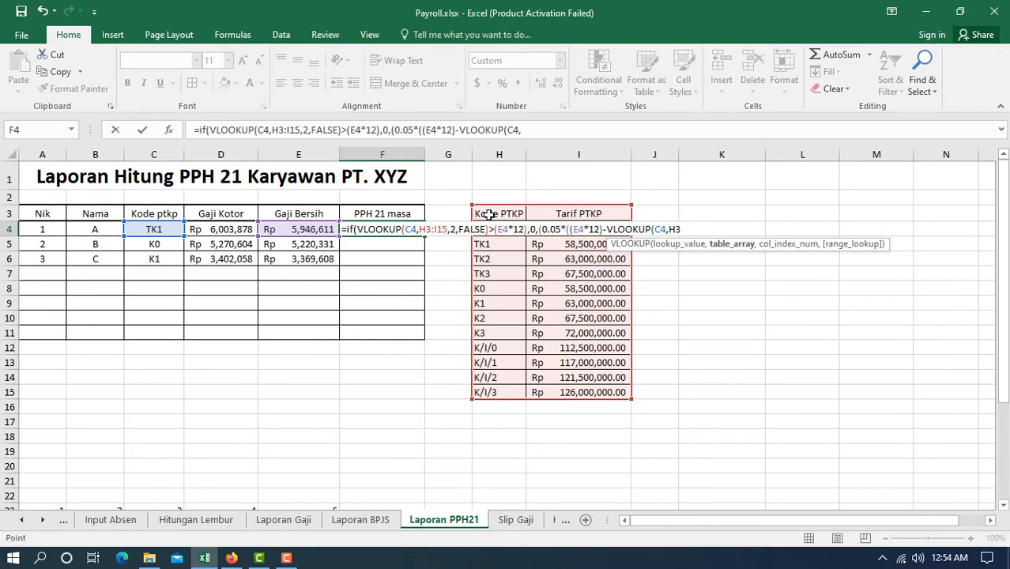
left_click_drag(488, 215, 636, 370)
type(",")
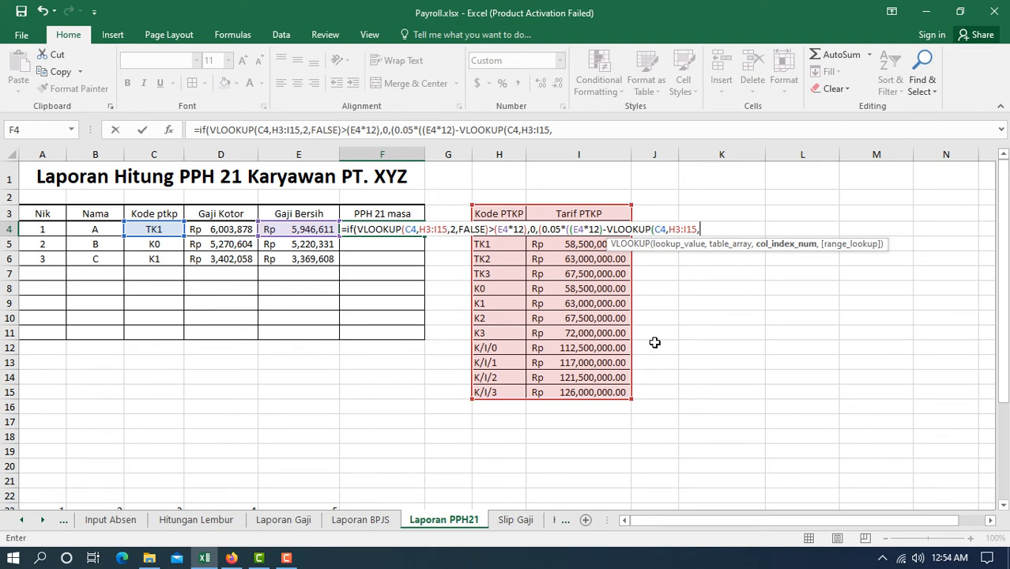
type("2,")
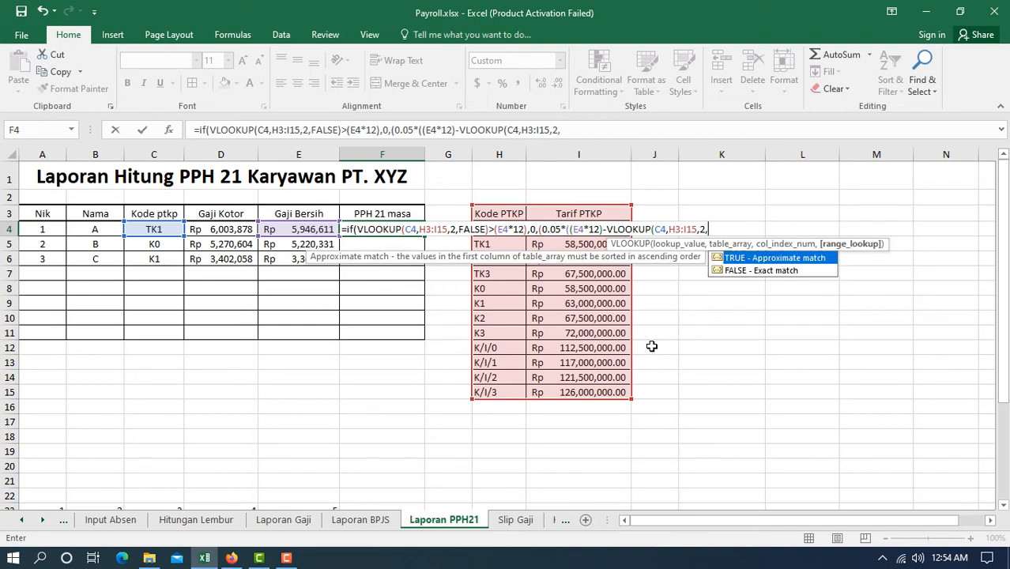
double_click(750, 271)
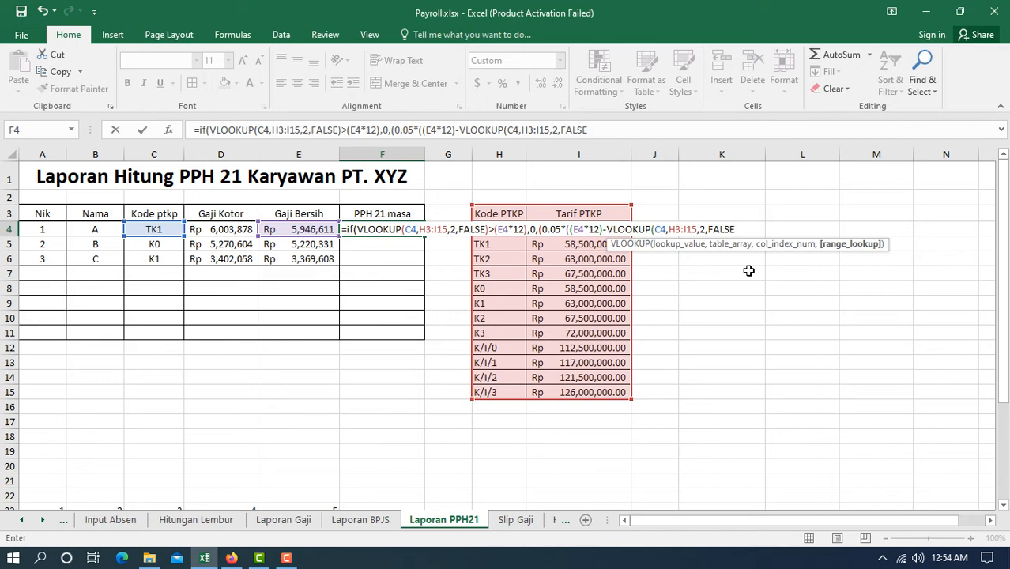
type(")")
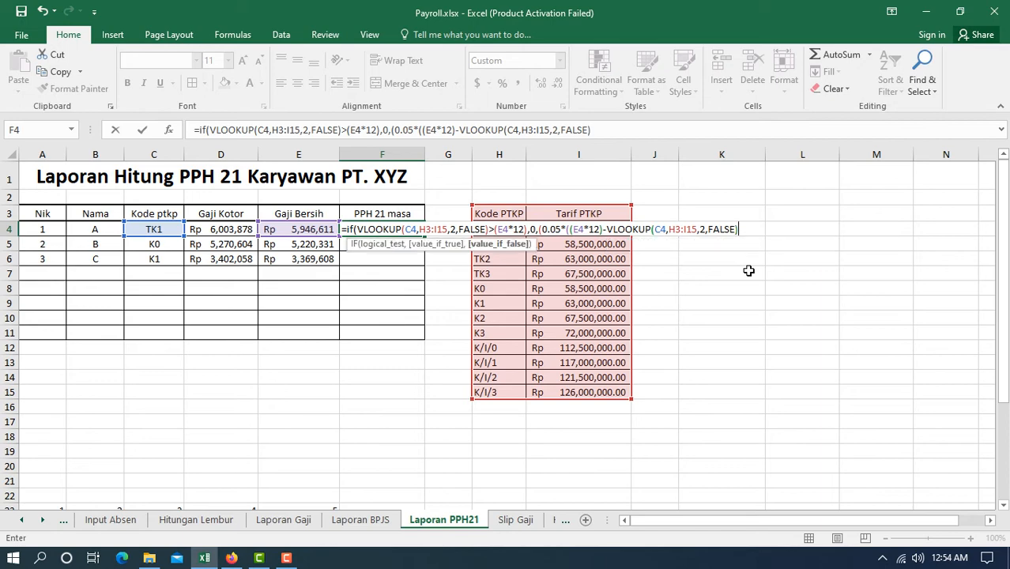
- Finish the F4 formula by closing the parentheses and dividing the annual tax by 12, and select the cell to review it
type("))/12)")
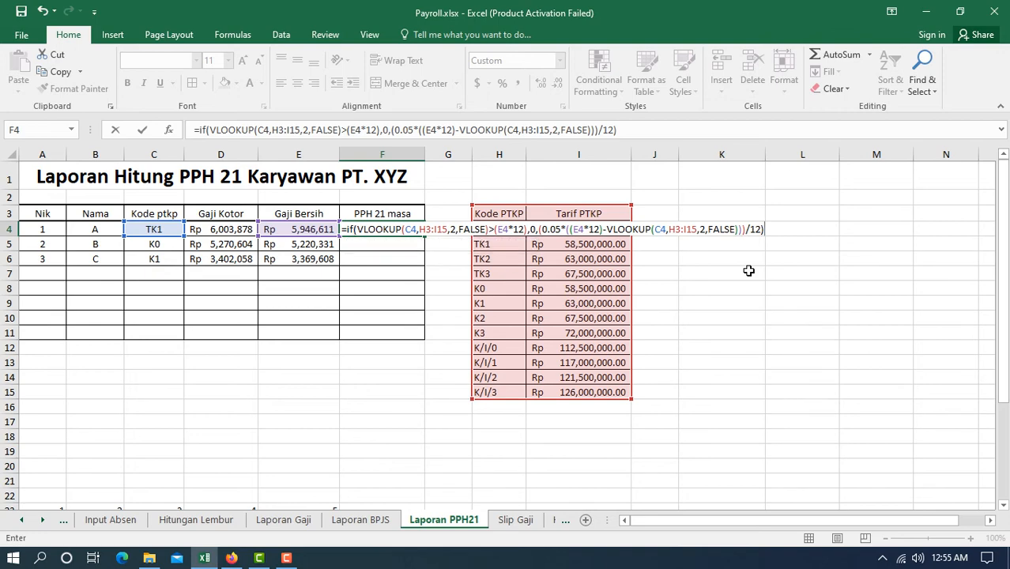
key("Return")
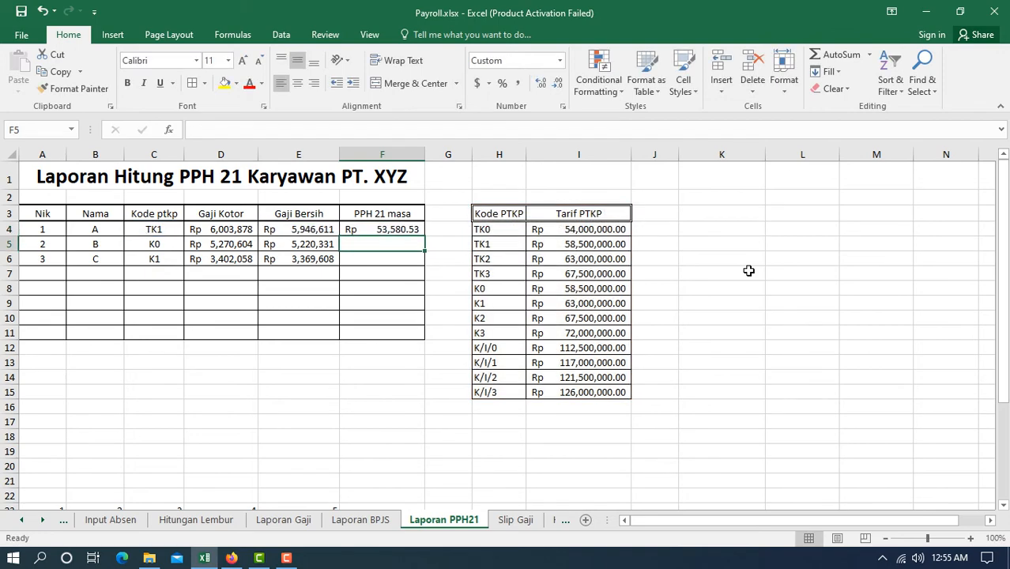
left_click(391, 231)
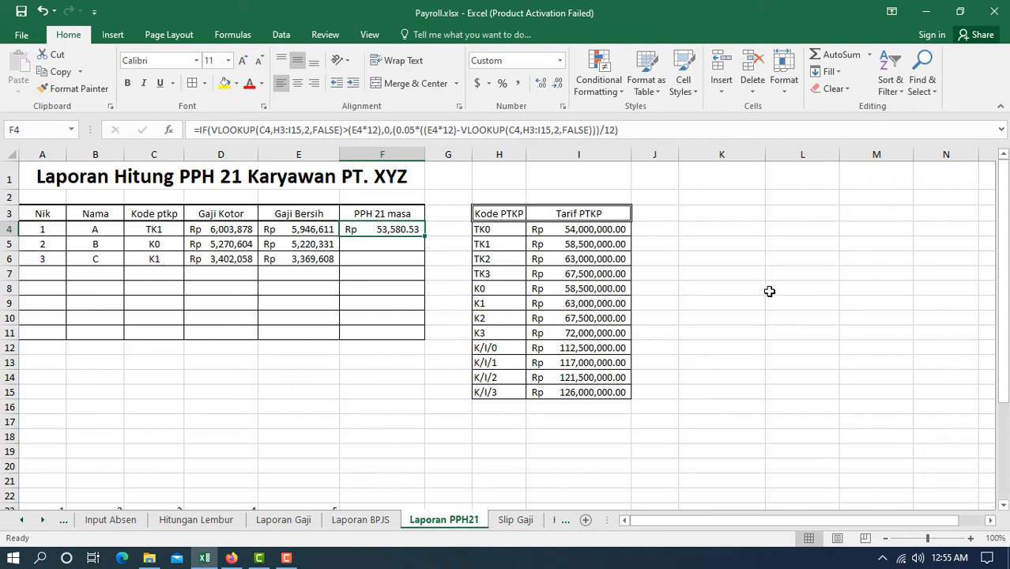
- Calculate employee A's annual net salary in K3 as a manual check, using =E4*12
left_click(745, 228)
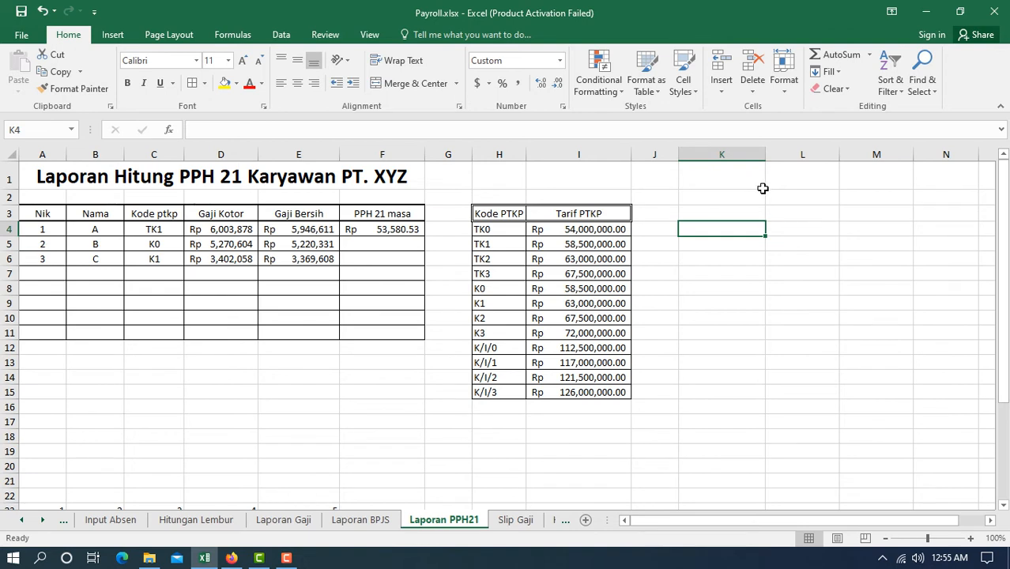
left_click(310, 231)
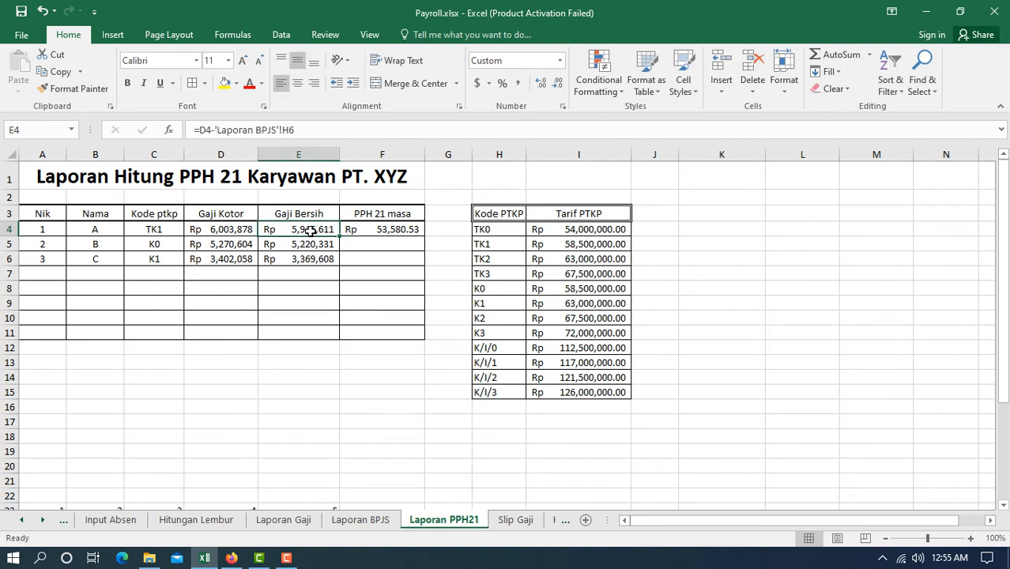
left_click(723, 219)
type("=")
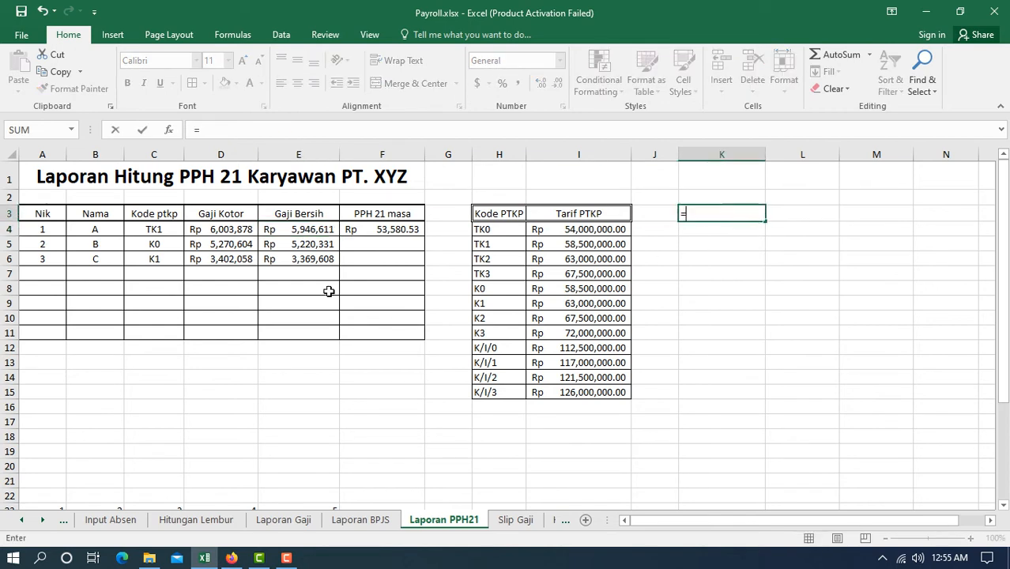
left_click(302, 229)
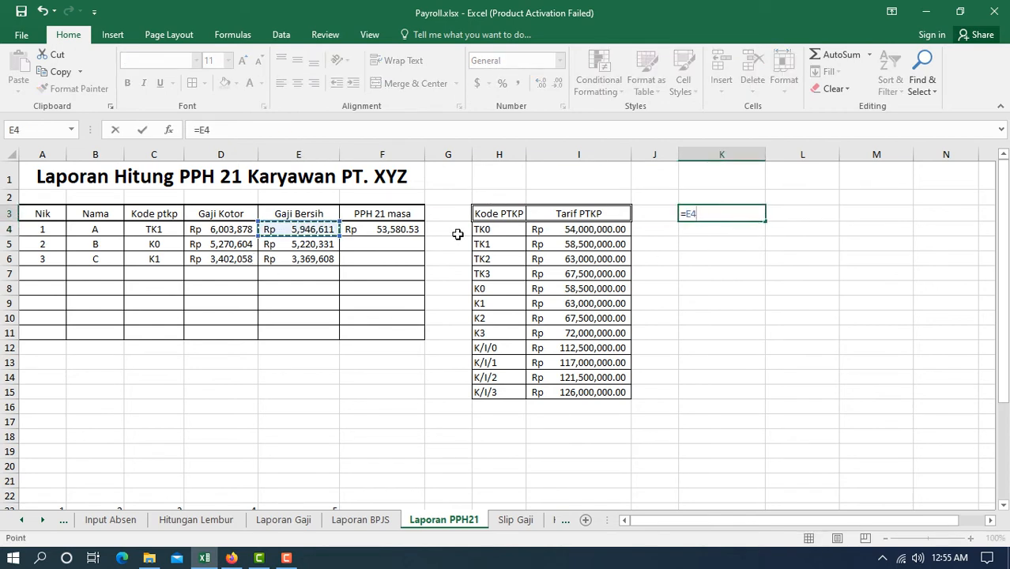
type("*12")
key("Return")
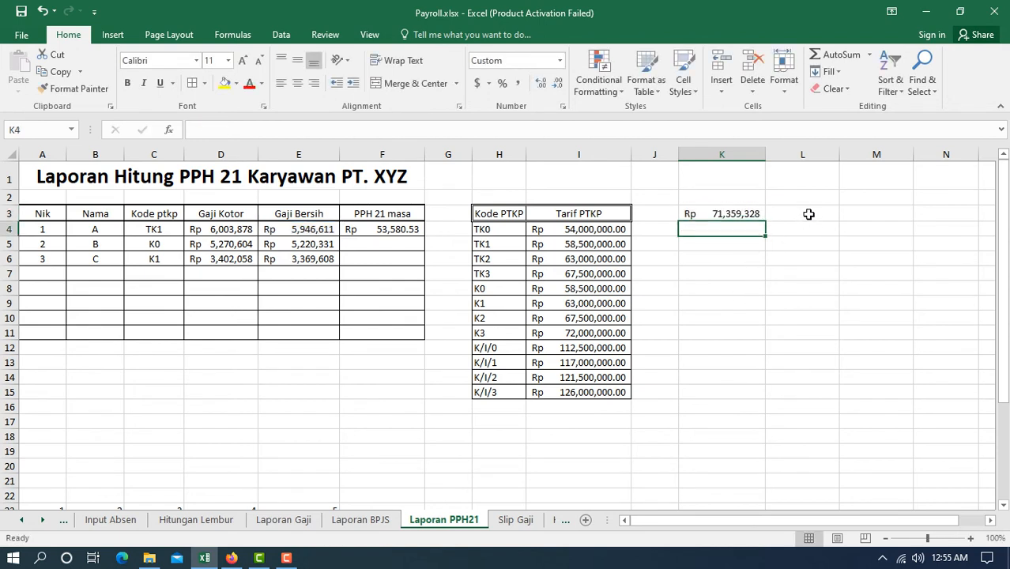
- Subtract the TK1 PTKP rate from the annual net salary in L3 with =K3-I5
left_click(809, 214)
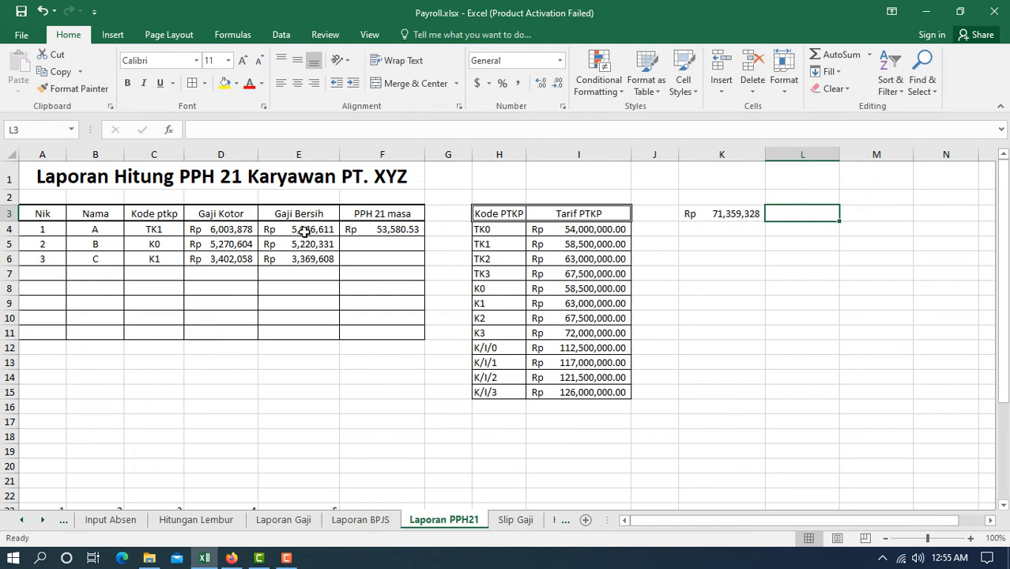
left_click(728, 213)
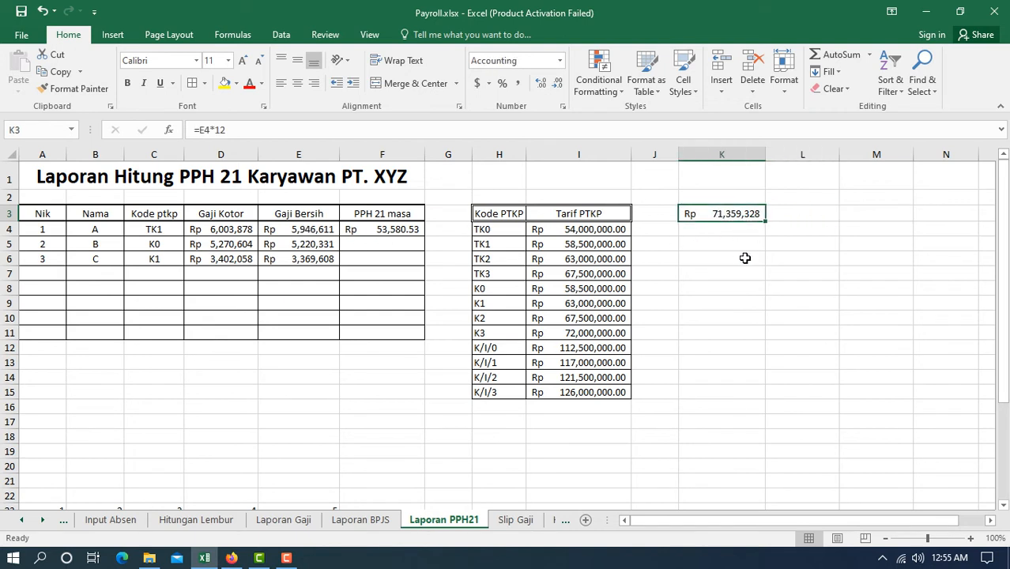
left_click(792, 215)
type("=")
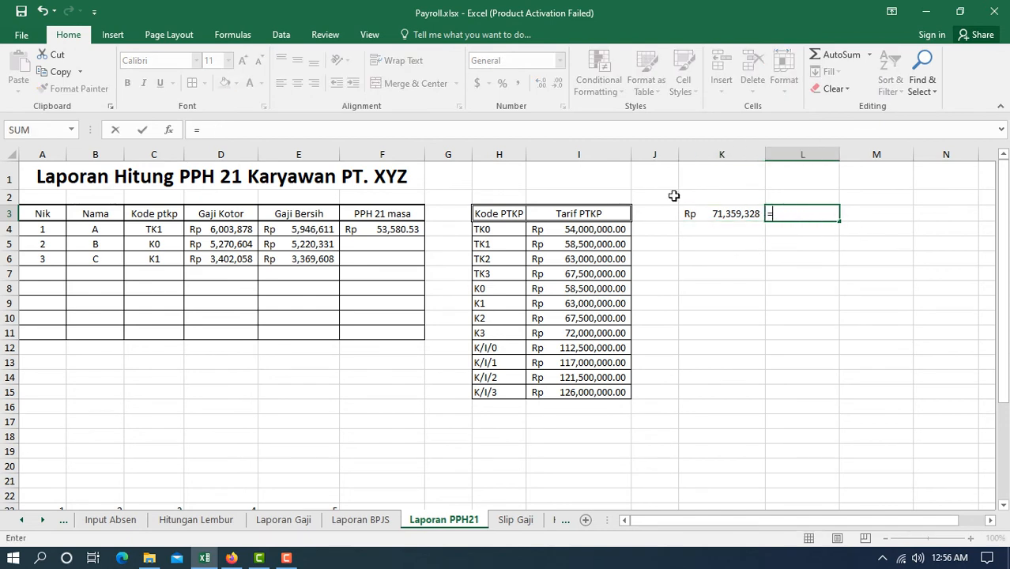
left_click(713, 214)
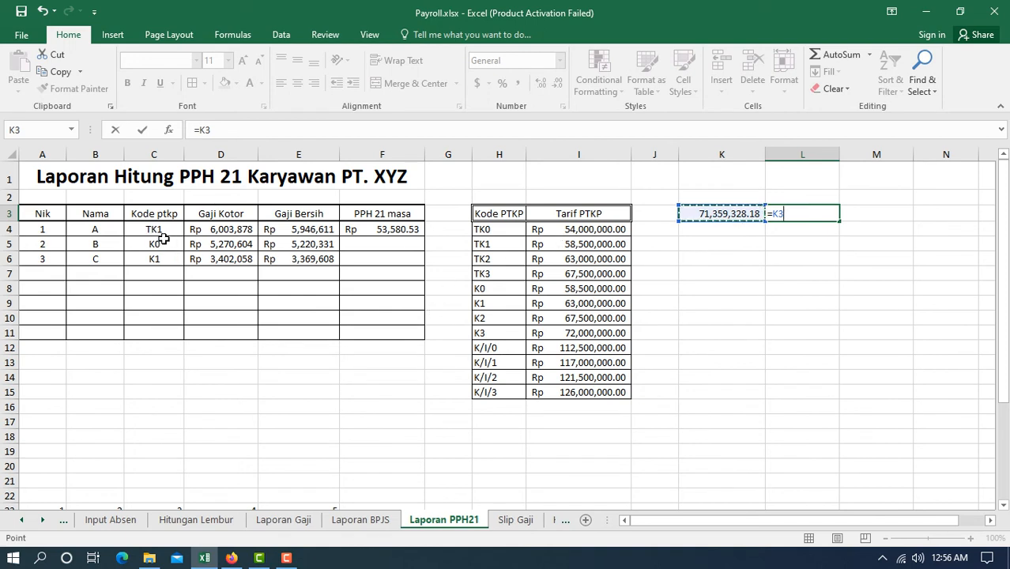
left_click(601, 244)
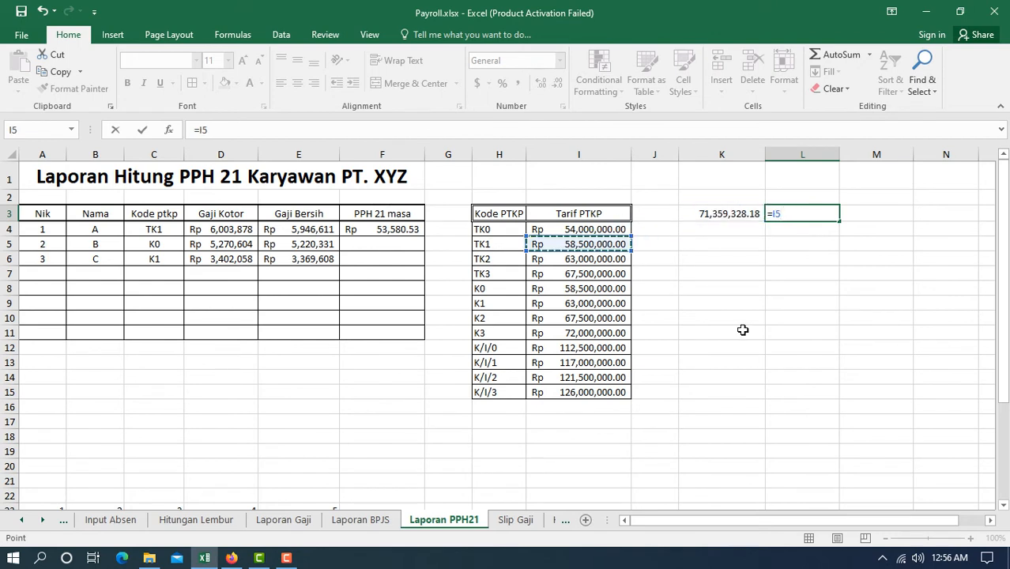
left_click(711, 211)
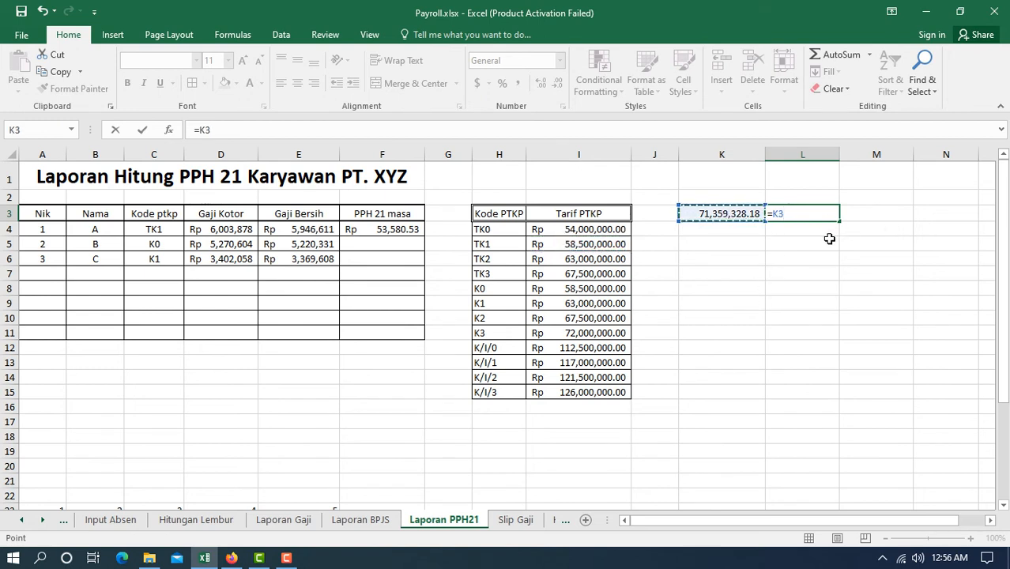
type("-")
left_click(591, 245)
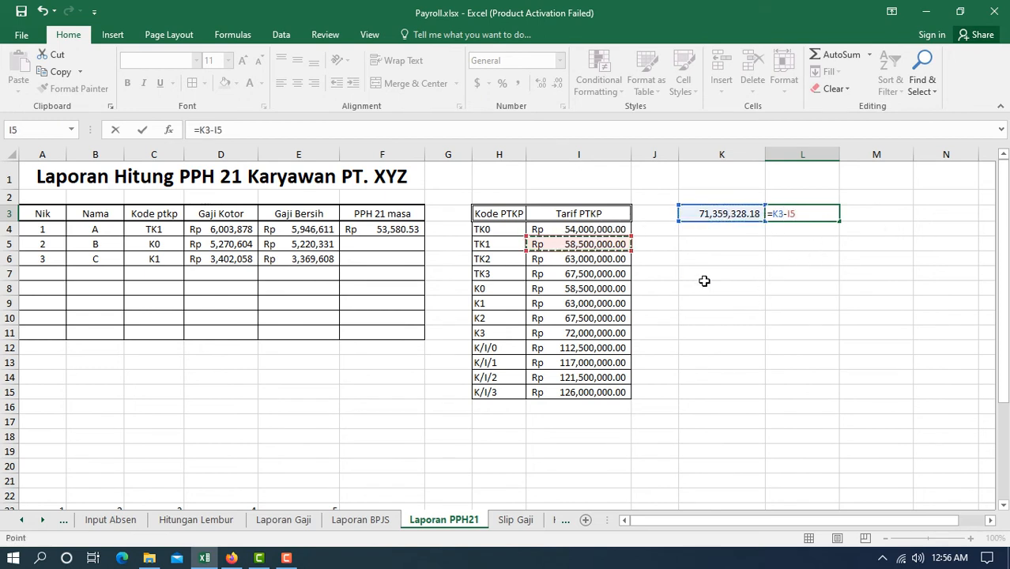
key("Return")
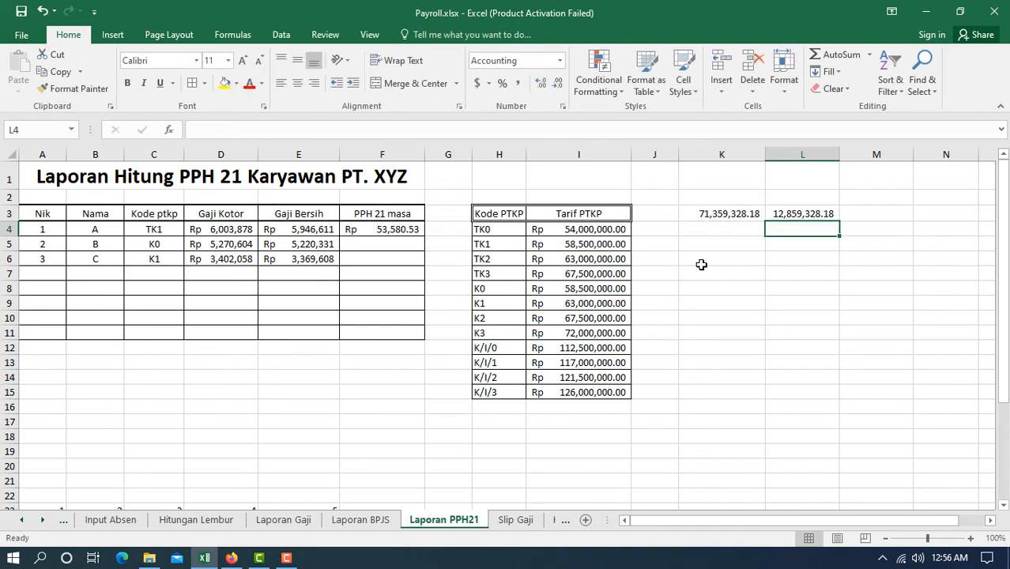
- Calculate 5% of the L3 taxable amount in M3 with =L3*0.05
left_click(822, 212)
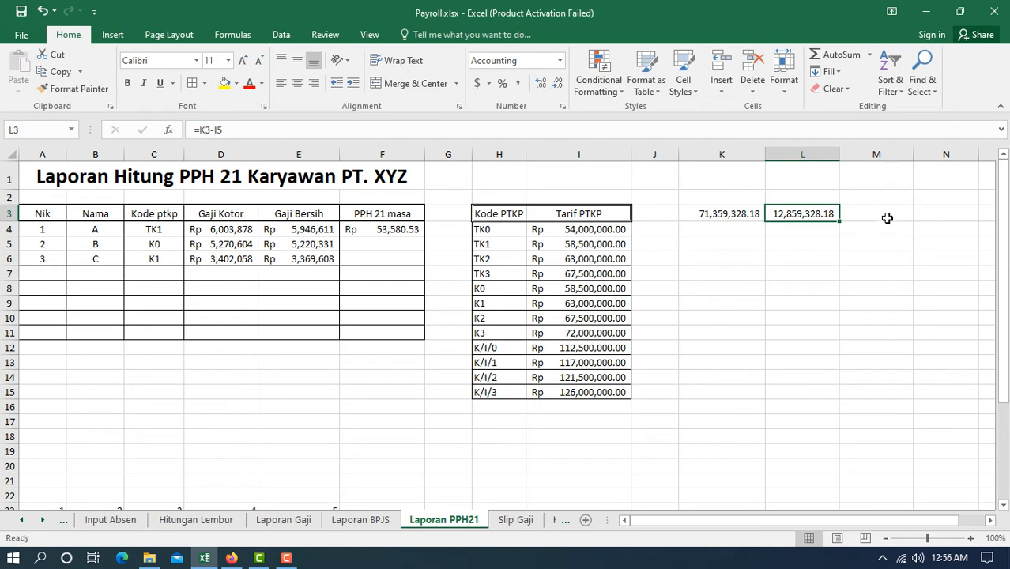
left_click(886, 215)
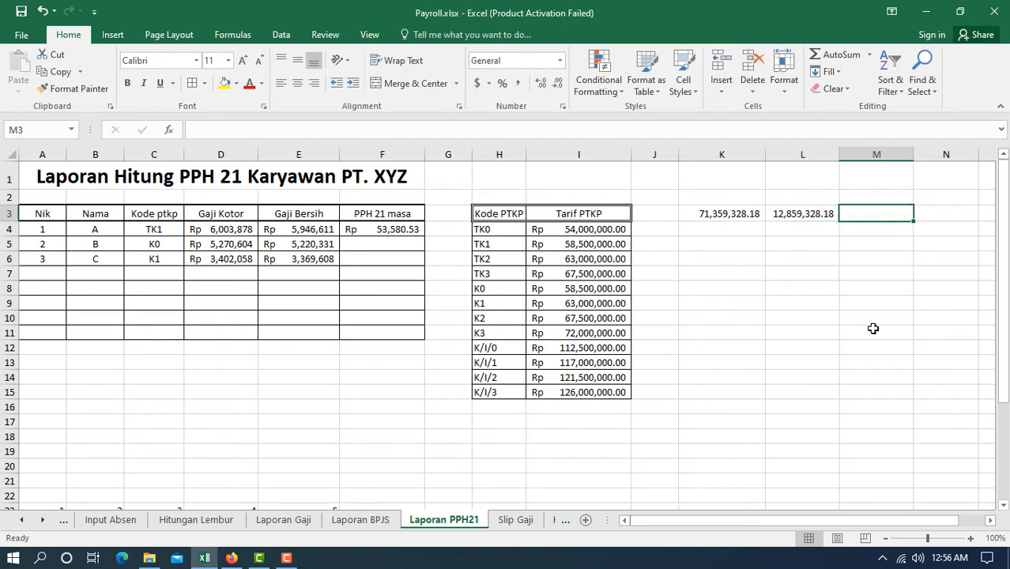
type("=")
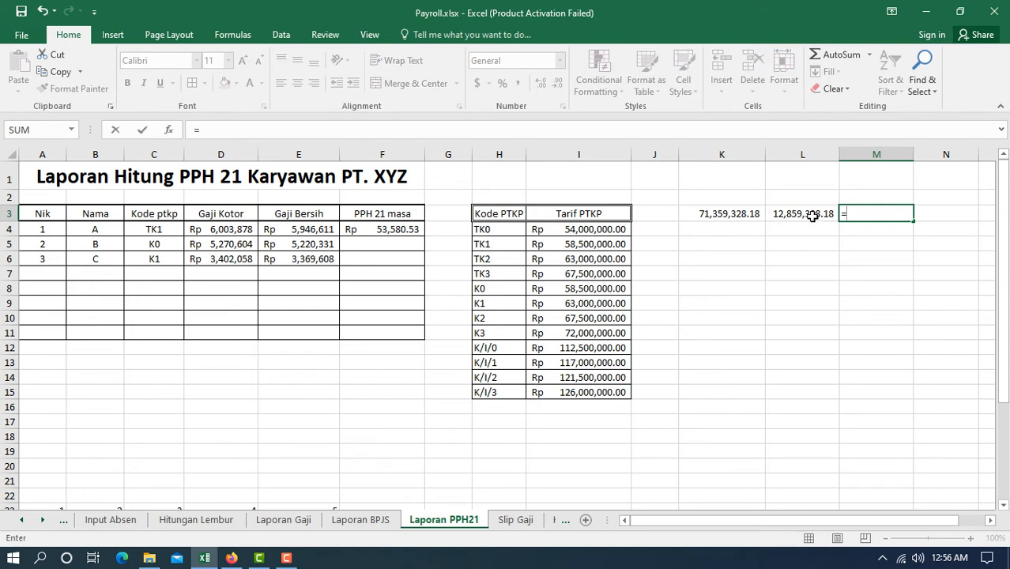
left_click(813, 214)
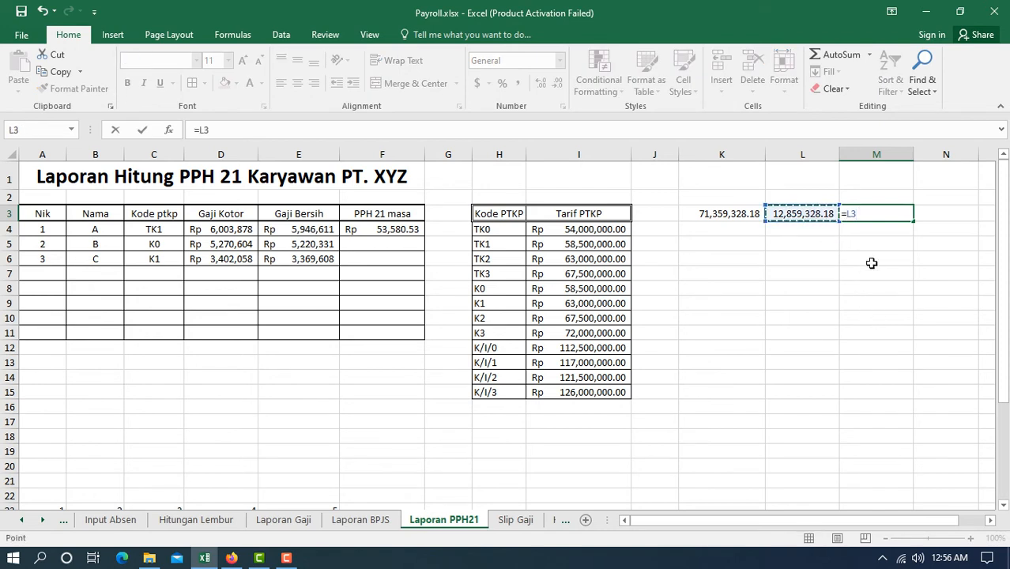
key("BackSpace")
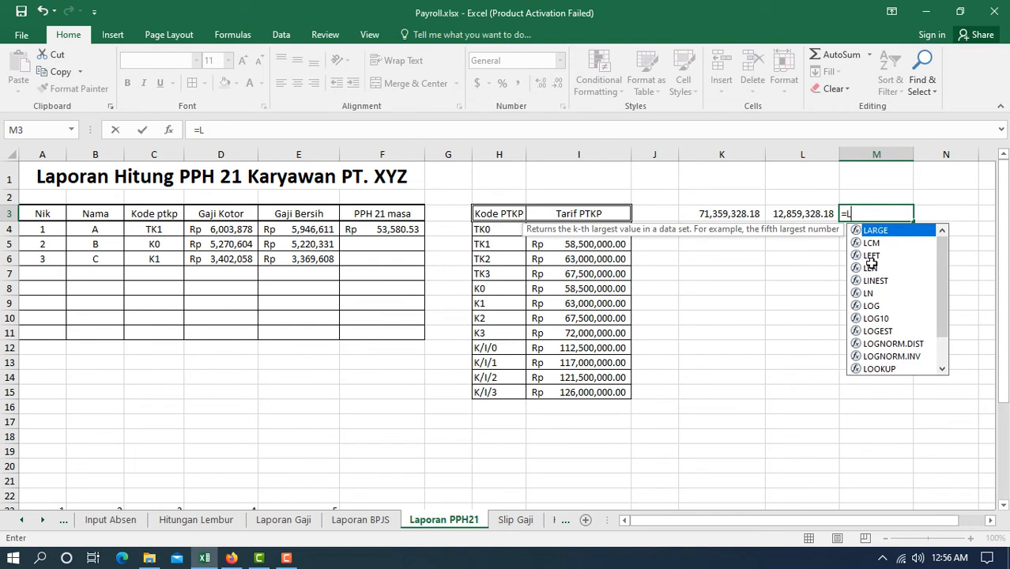
key("BackSpace")
type("*")
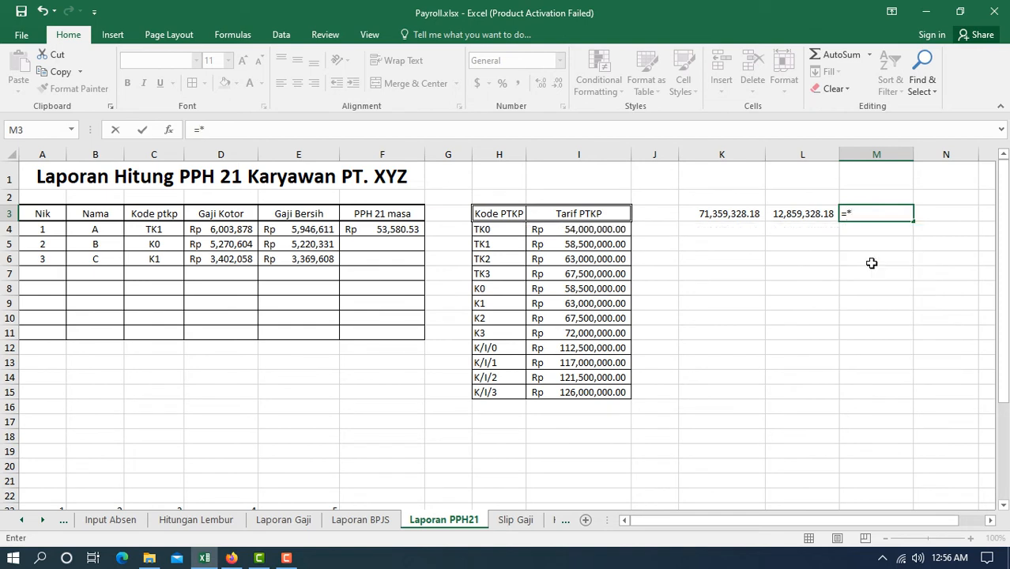
left_click(812, 213)
left_click(851, 213)
key("BackSpace")
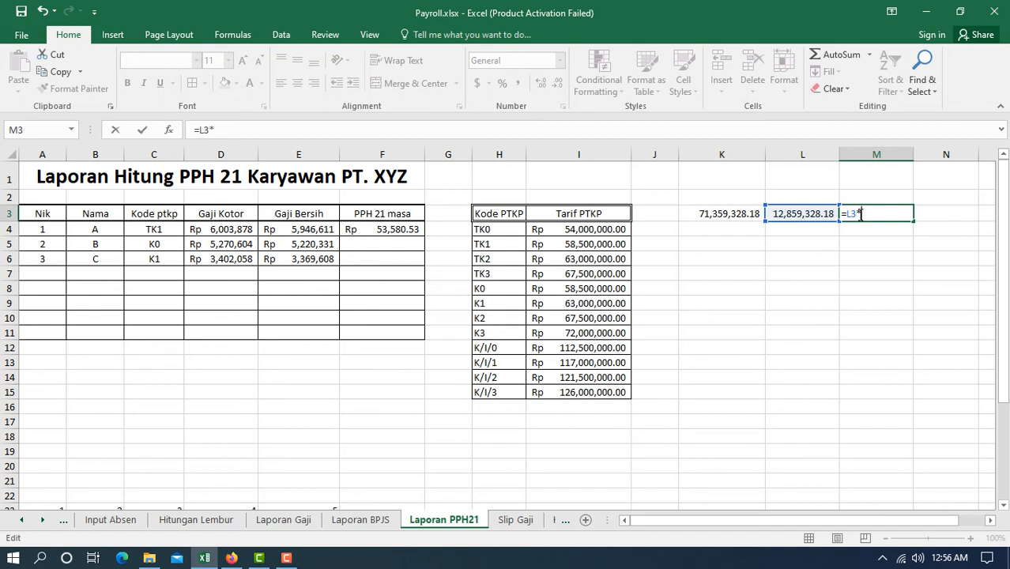
type("*0.05")
key("Return")
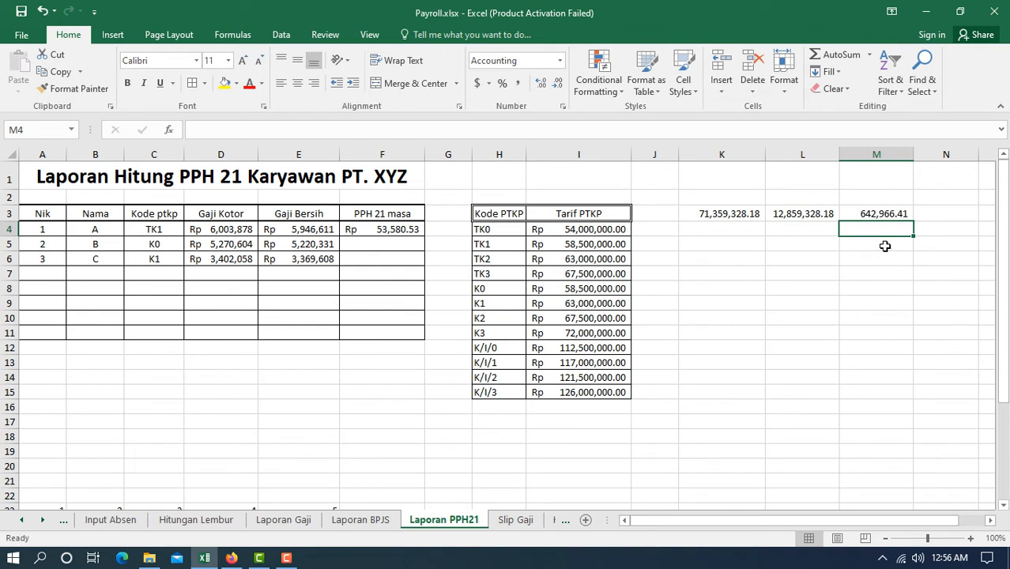
- Divide the annual tax by 12 in M4 with =M3/12 to get the monthly amount
type("=")
left_click(878, 213)
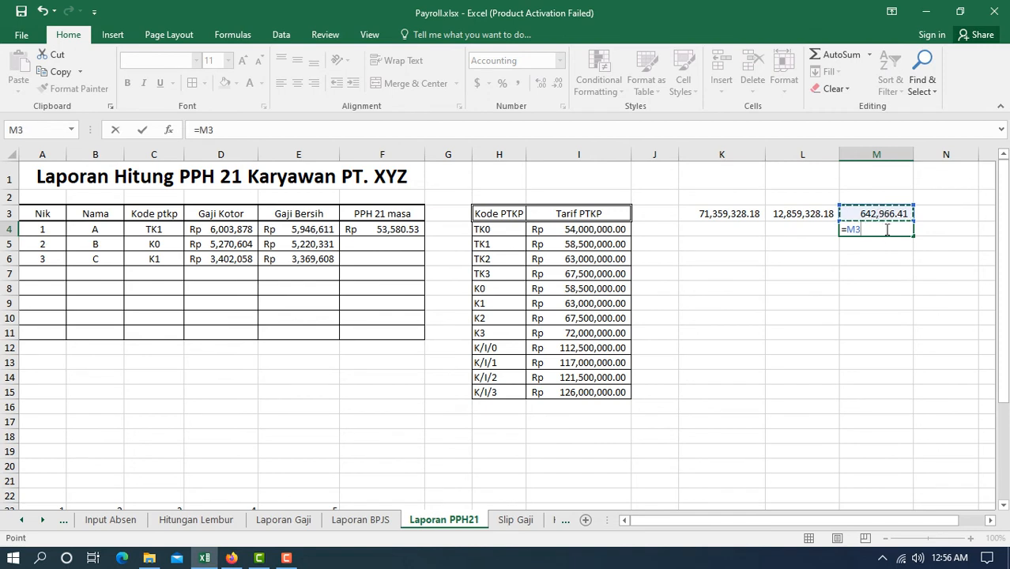
type("/12")
key("Return")
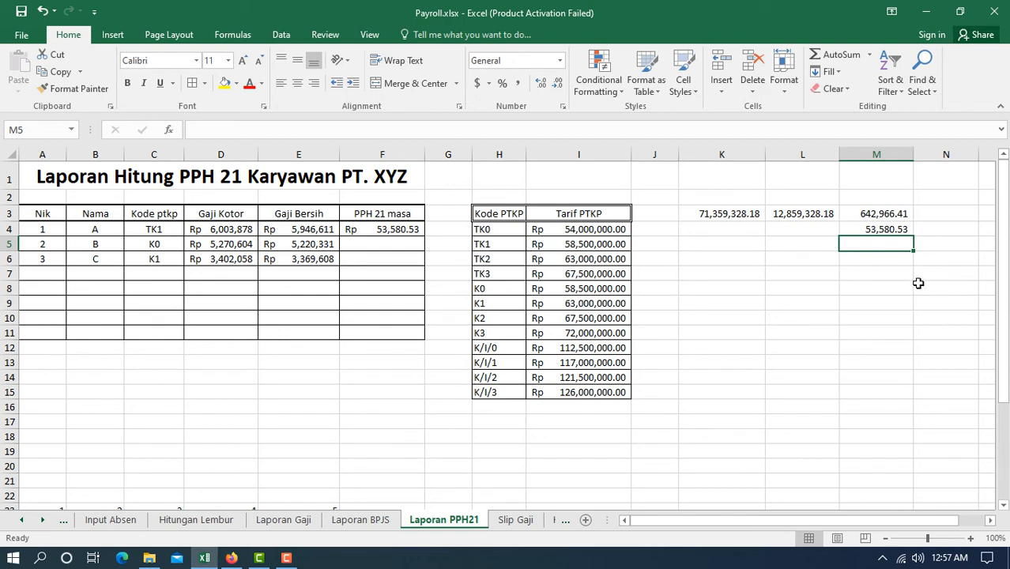
- Copy the PPH 21 masa formula from F4 down to F6 for employees B and C
left_click(385, 231)
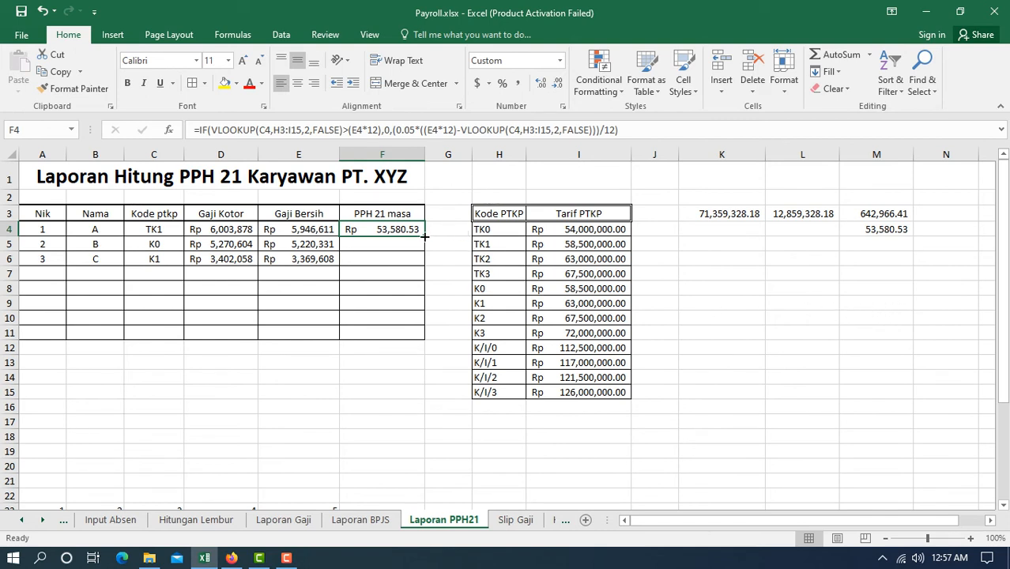
left_click_drag(424, 236, 421, 265)
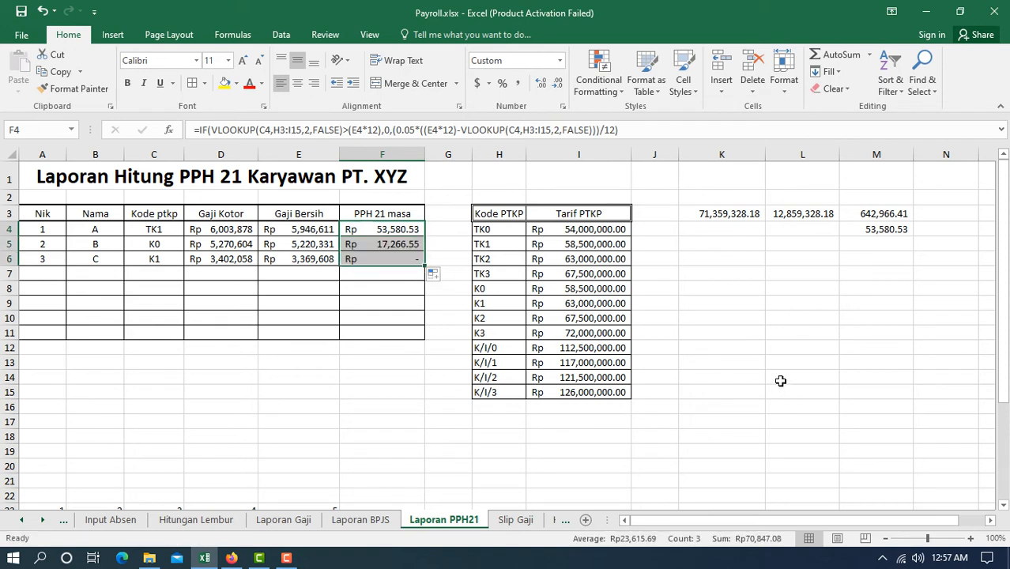
left_click(780, 380)
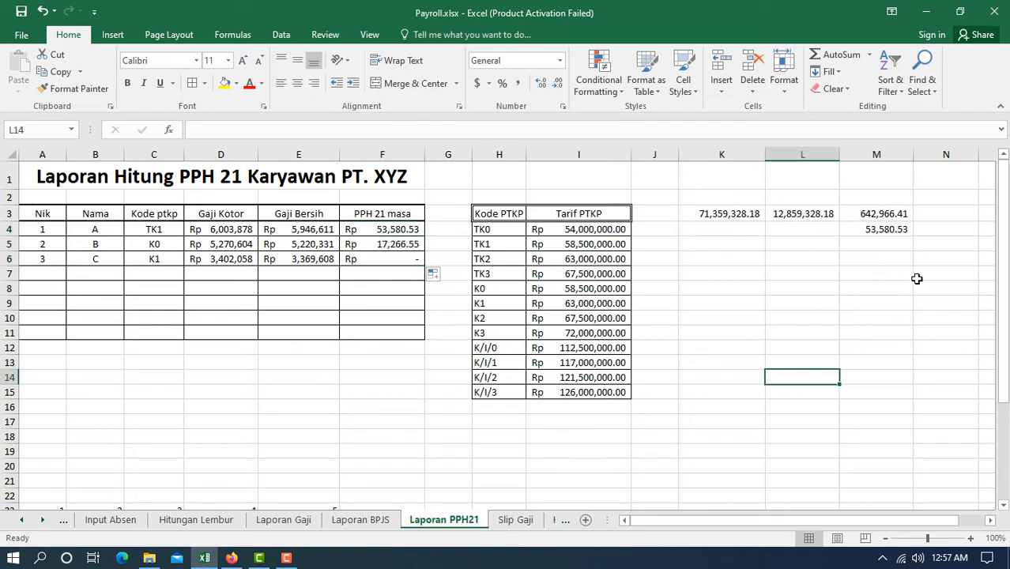
- Clear the manual check calculations beside the PTKP table, covering the range K2:N7
left_click_drag(941, 273, 711, 195)
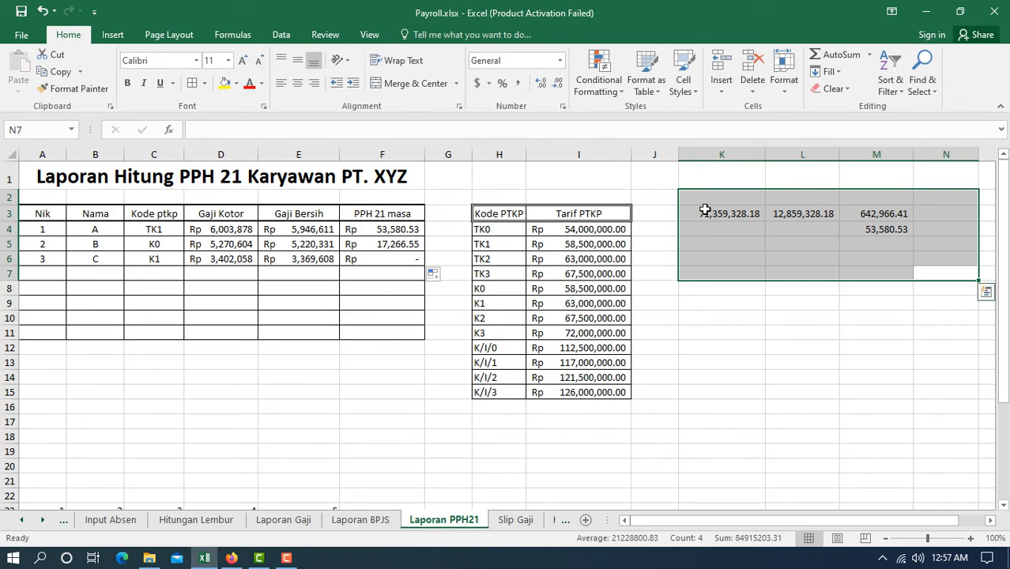
key("Delete")
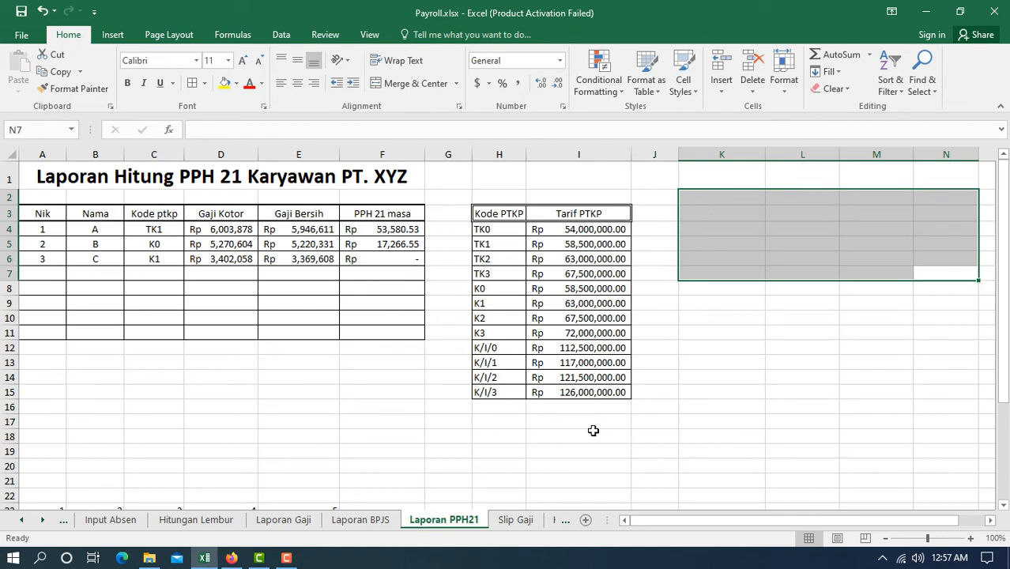
- Insert three blank rows at row 11 of the Slip Gaji sheet, below Upah Lembur on employee A's slip
left_click(513, 521)
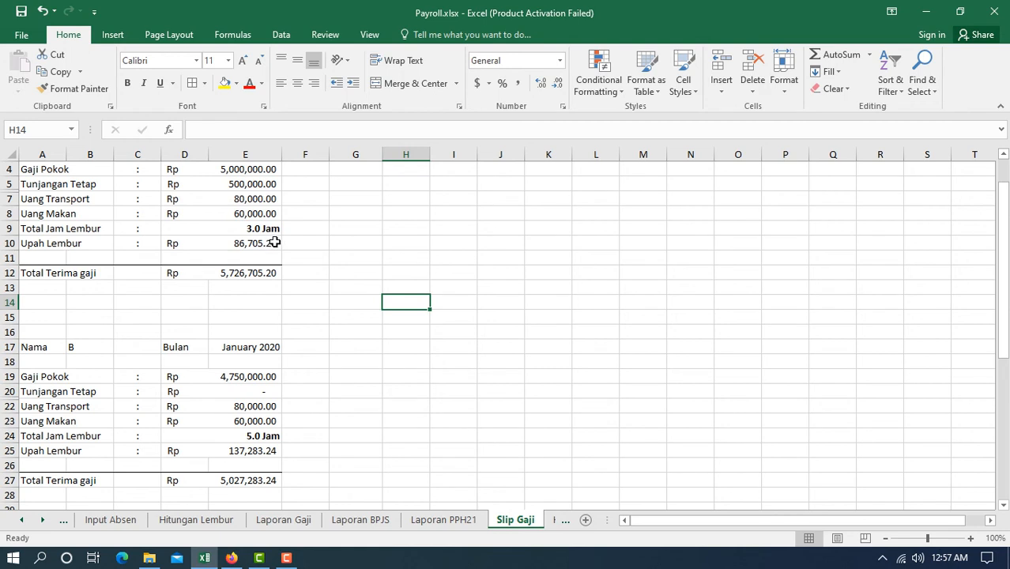
right_click(6, 257)
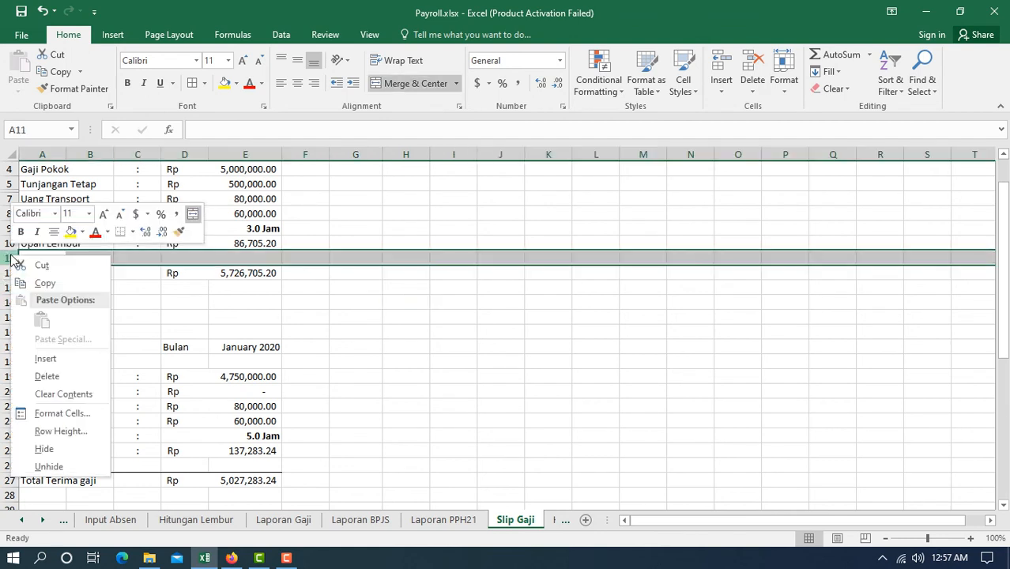
left_click(49, 357)
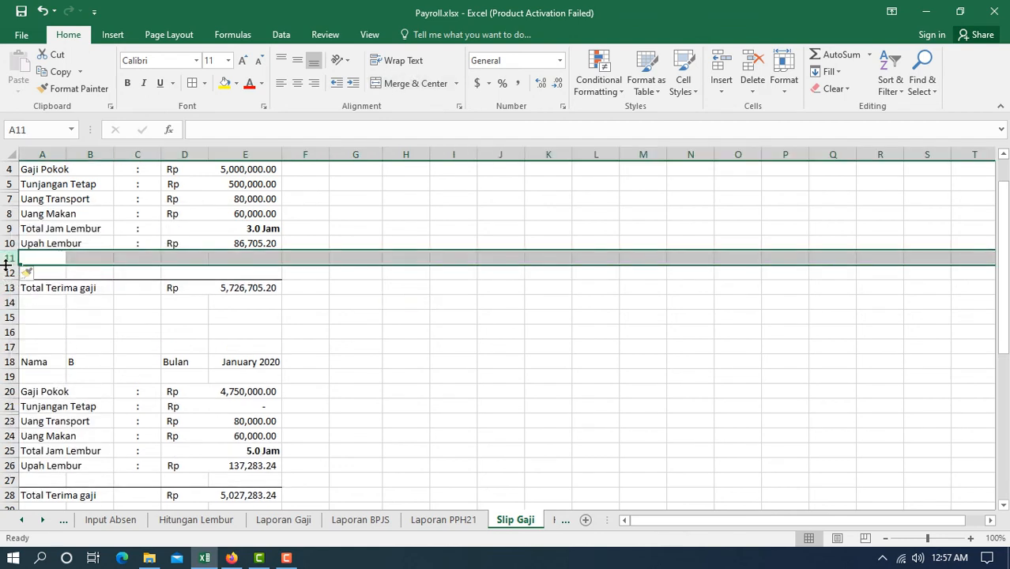
right_click(8, 258)
left_click(45, 364)
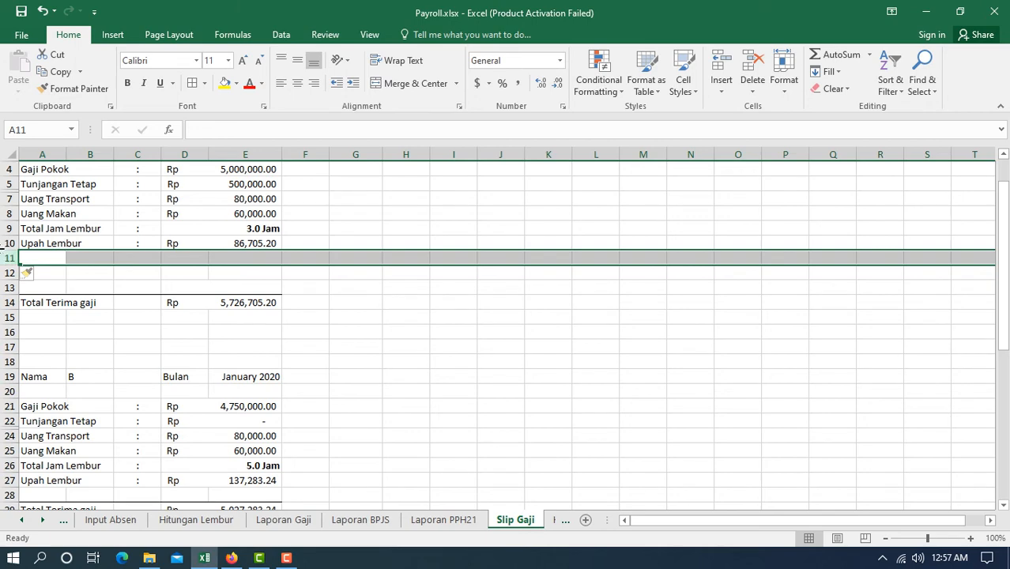
right_click(9, 258)
left_click(42, 363)
left_click(486, 417)
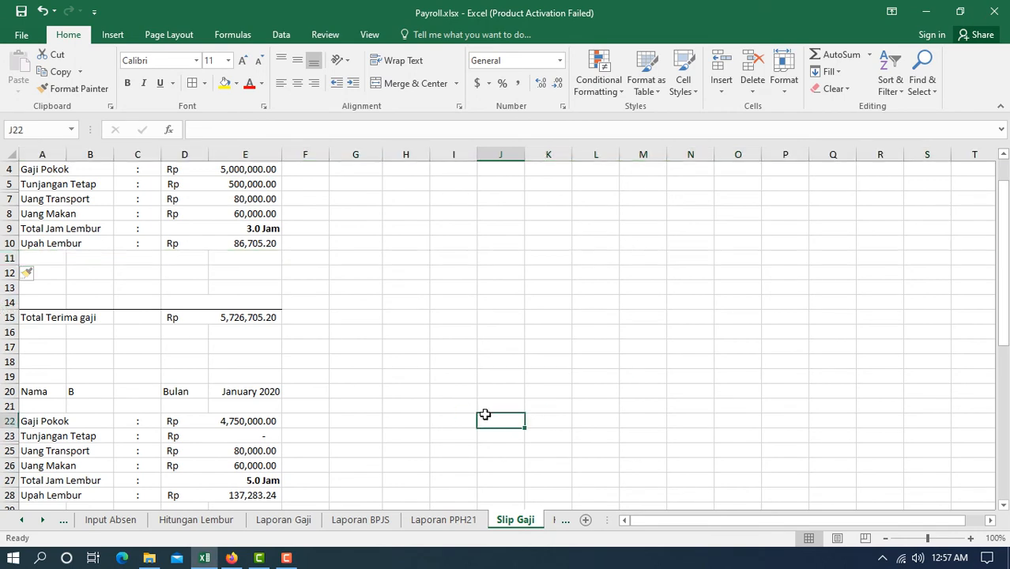
- Label cell A11 on employee A's slip, below Upah Lembur, as Tunjangan BPJS
left_click(47, 258)
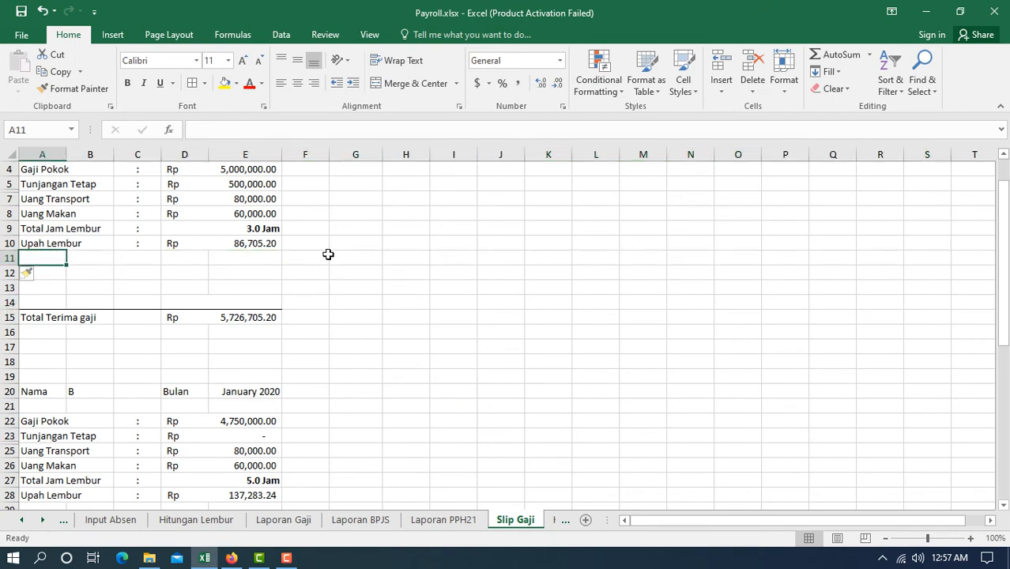
type("Tu")
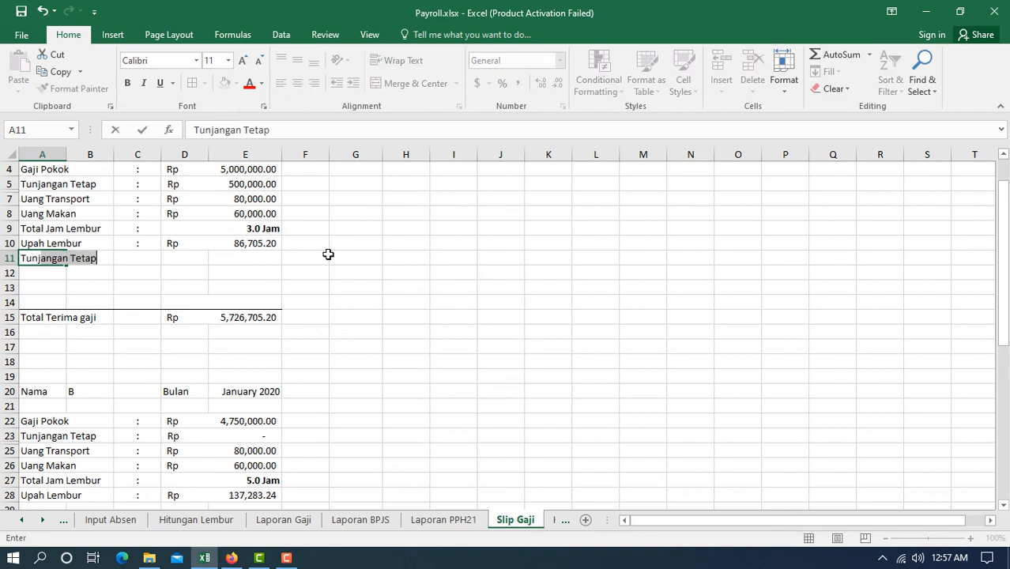
type("njangan BPJS")
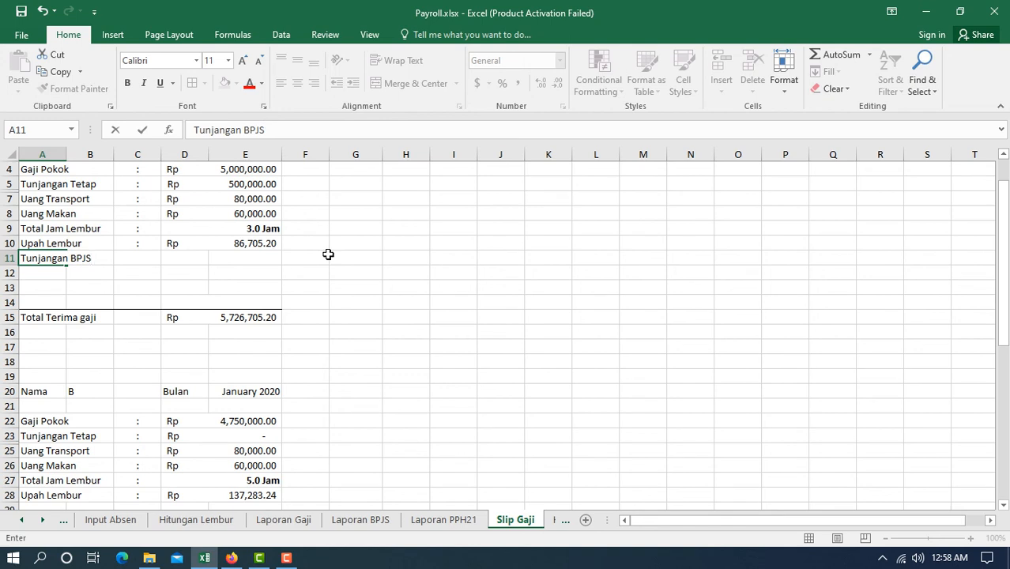
key("Return")
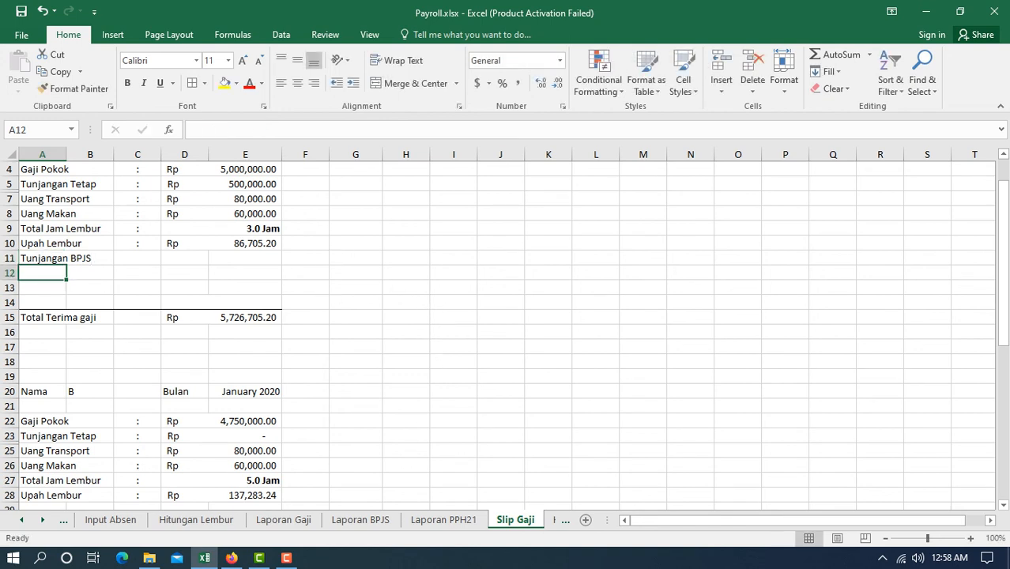
- Review the Laporan BPJS, Laporan Gaji and Laporan PPH21 sheets for the items the pay slip needs, and return to Slip Gaji
left_click(368, 521)
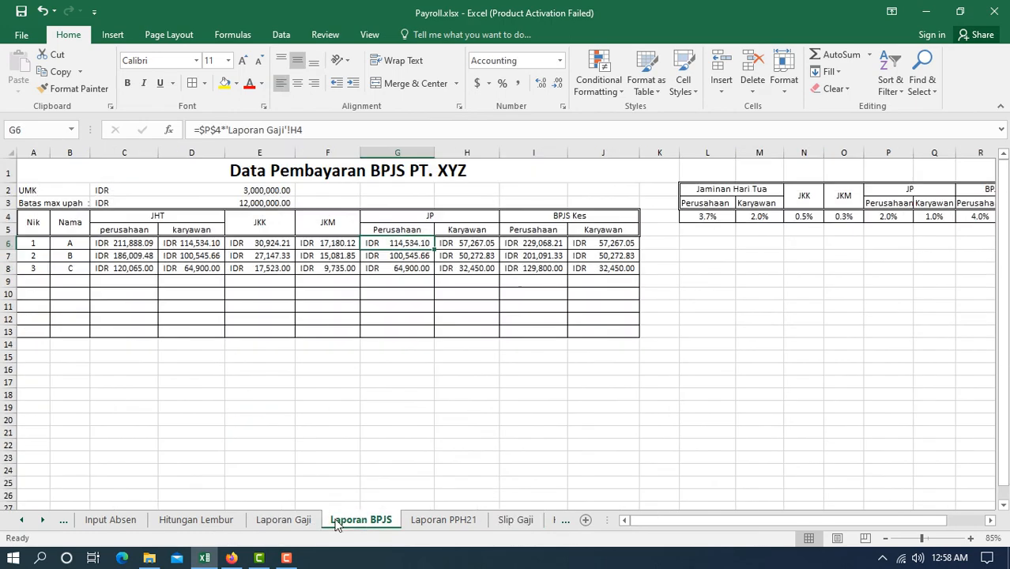
left_click(283, 520)
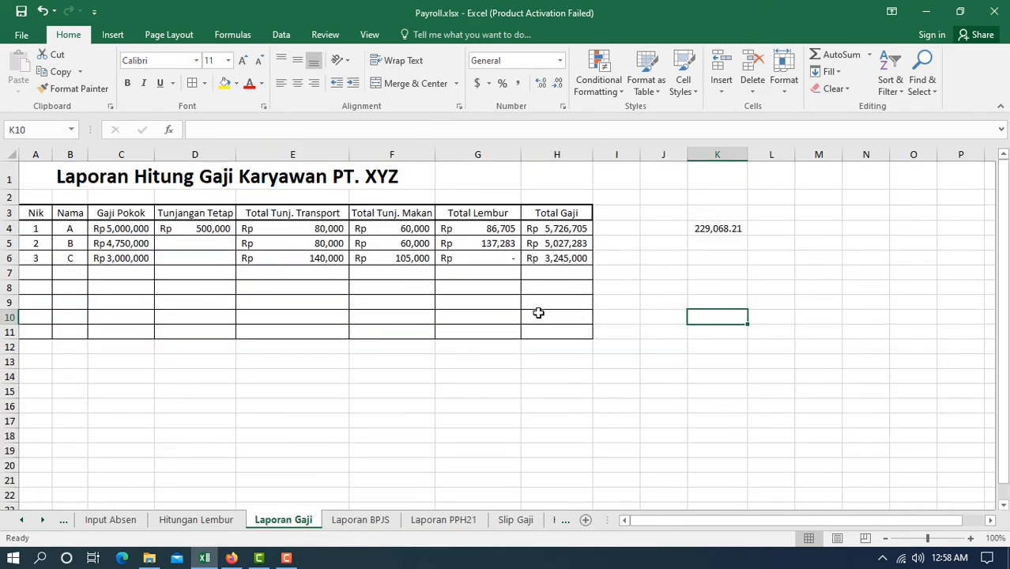
left_click(368, 522)
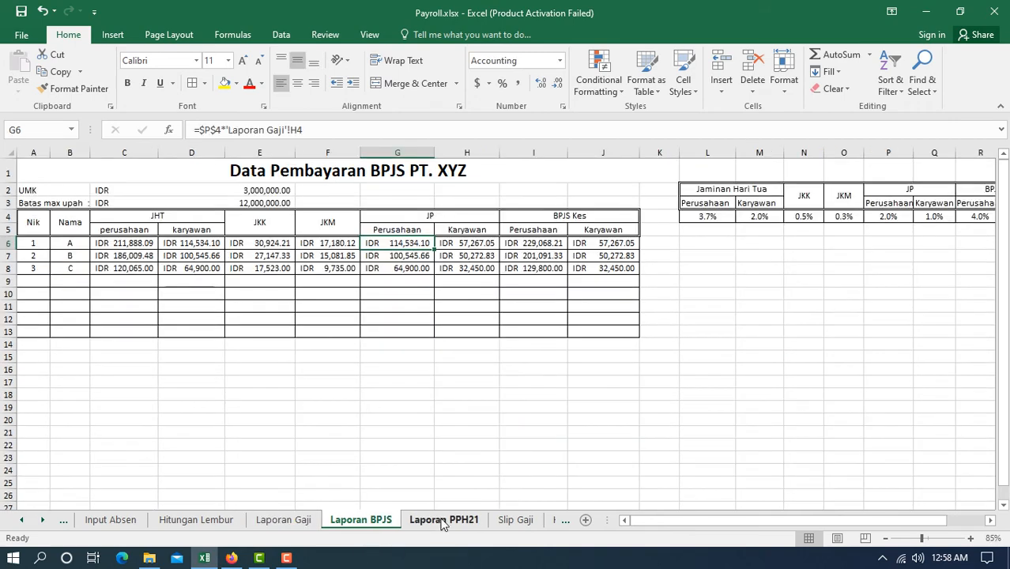
left_click(441, 523)
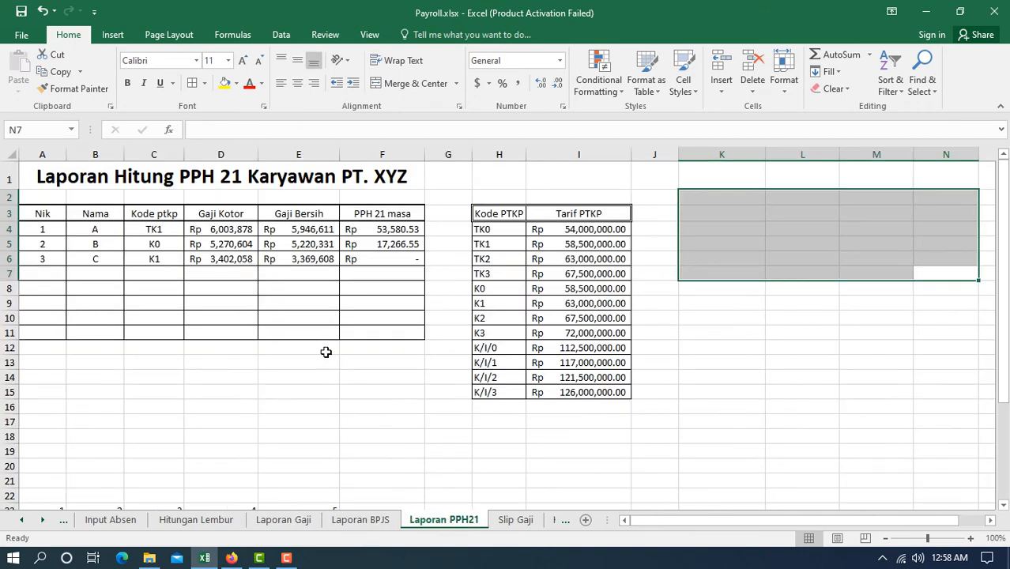
left_click(513, 522)
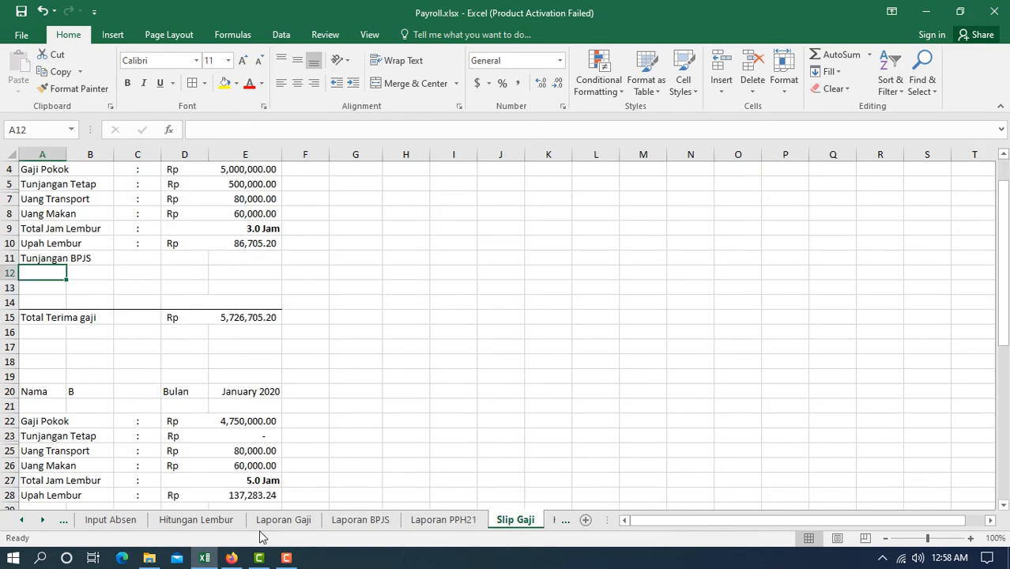
left_click(198, 520)
left_click(283, 520)
left_click(356, 520)
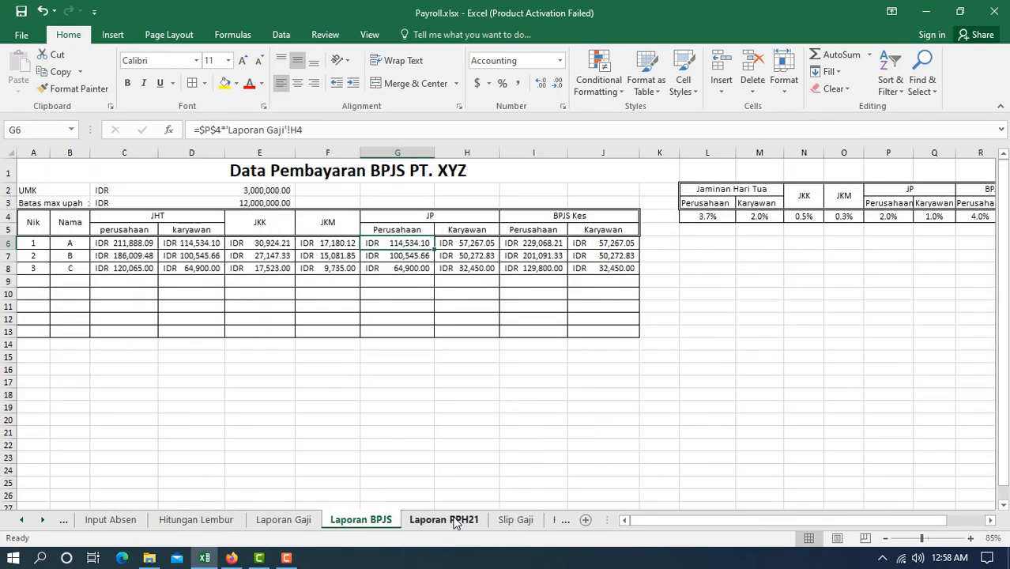
left_click(443, 520)
left_click(515, 520)
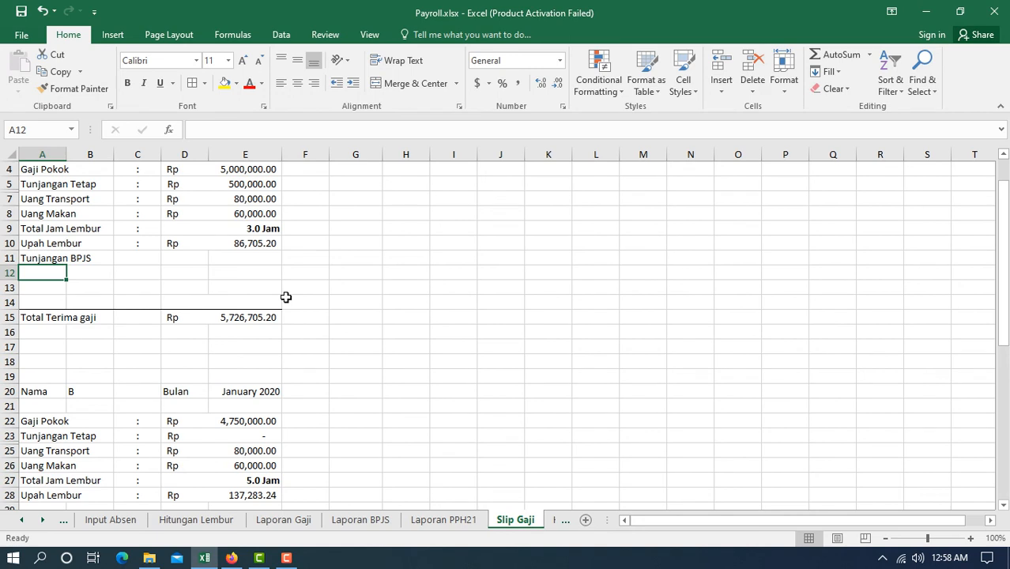
- Enter the labels Potongan :, BPJS and PPH21 in A12 to A14, and copy the colon from C10 down to C14
type("Potongan")
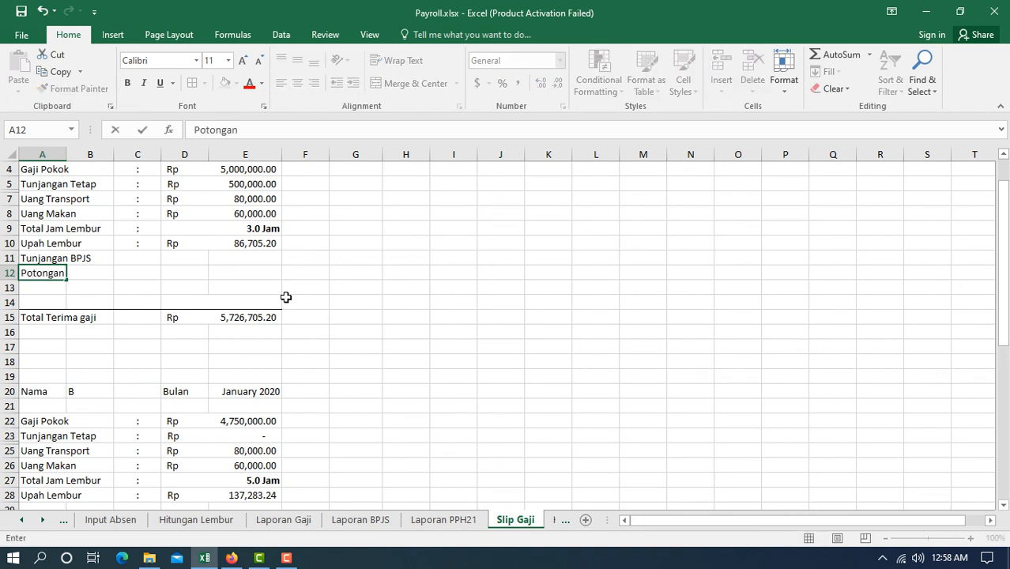
type(" :")
key("Return")
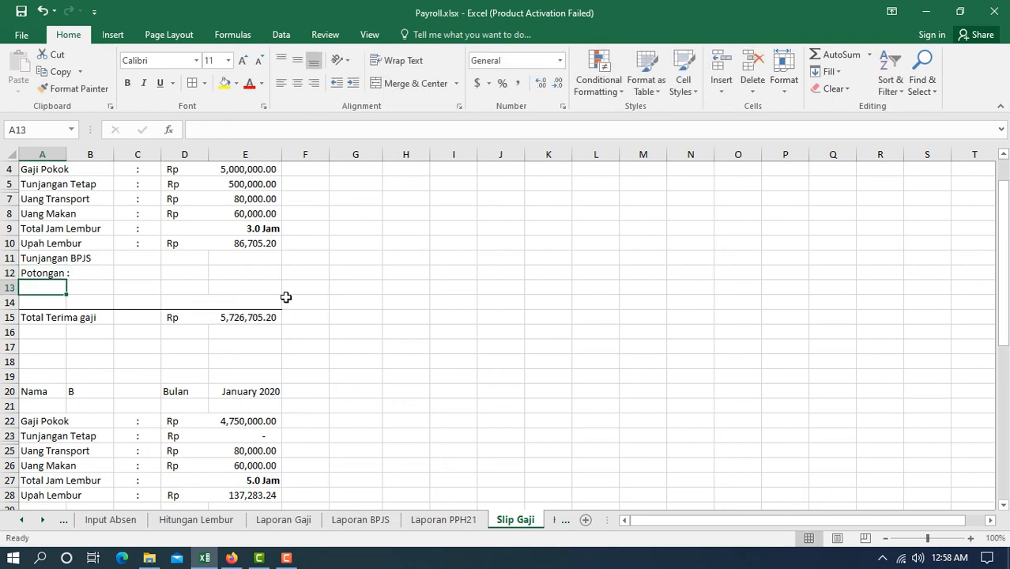
type("BPJS")
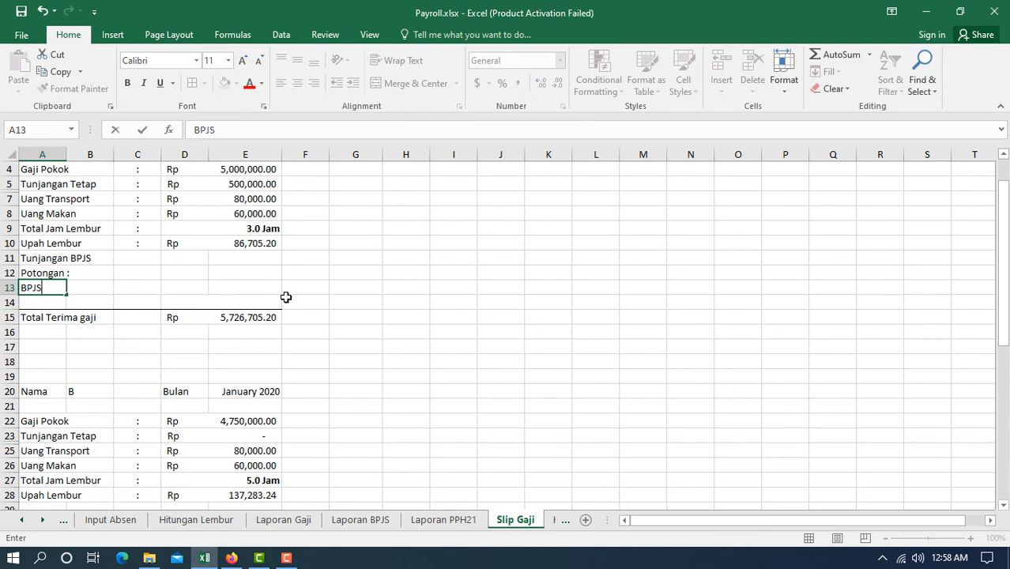
key("Return")
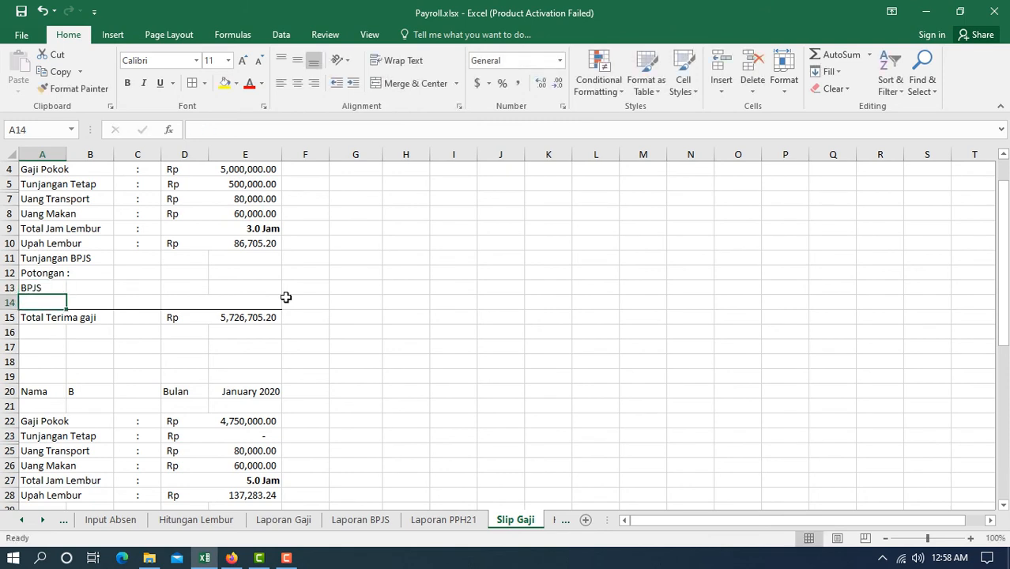
type("PPH")
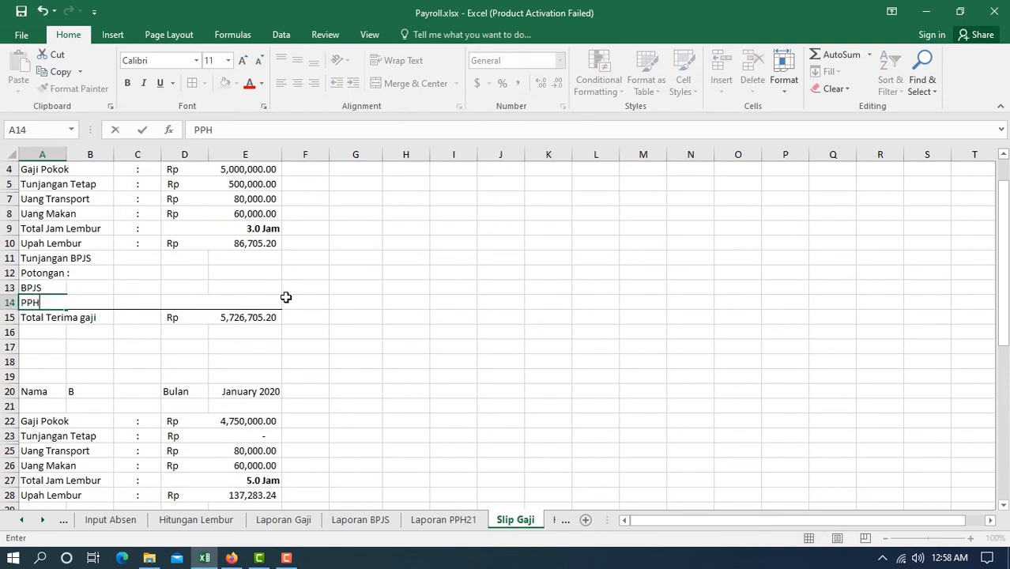
type("21")
key("Return")
left_click(139, 244)
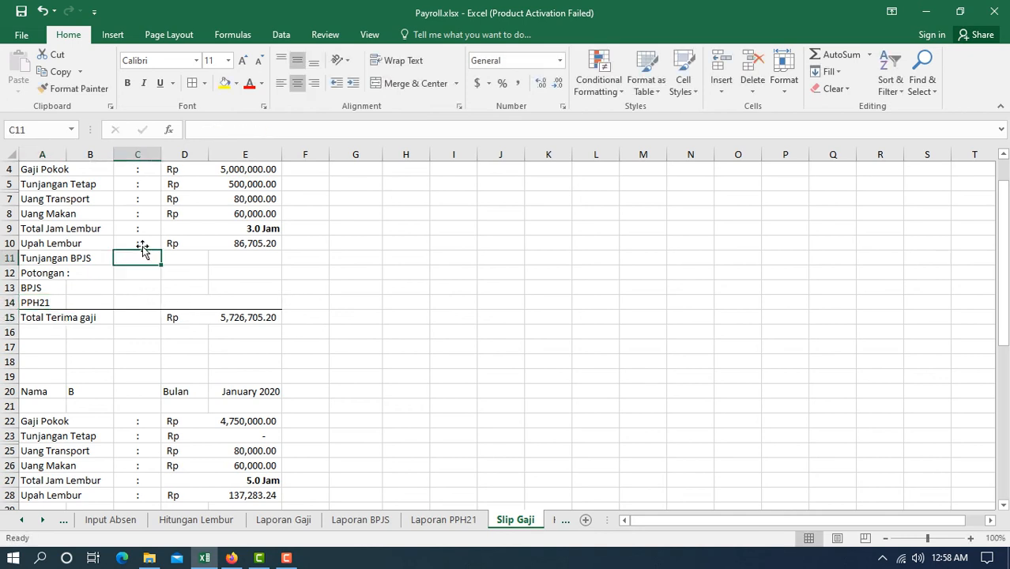
left_click_drag(161, 252, 158, 304)
- Try to fill the merged Upah Lembur amount cell D10 down to row 14 in one go
left_click(272, 246)
left_click_drag(282, 250, 283, 308)
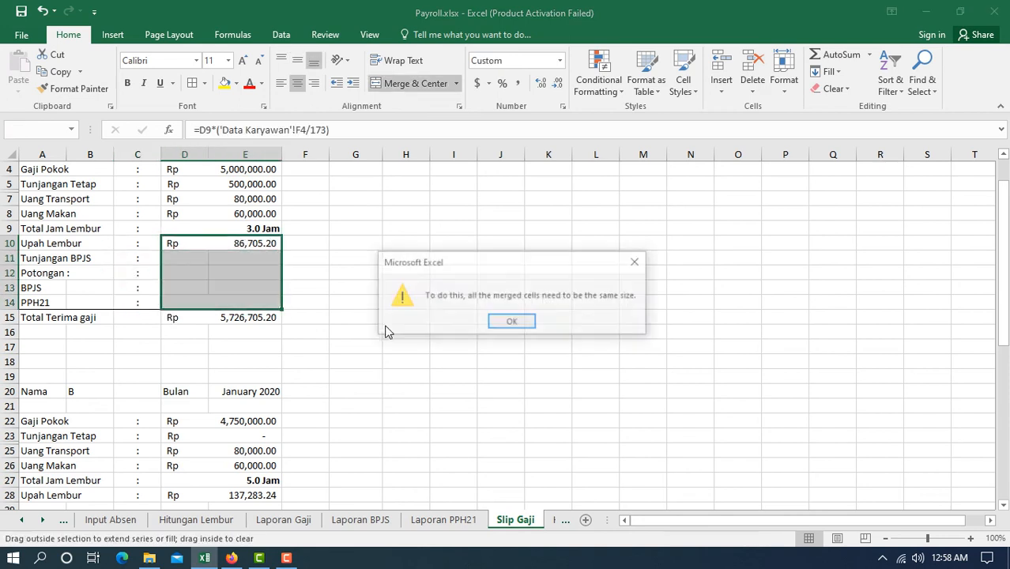
left_click(506, 321)
left_click(438, 320)
- Fill the Upah Lembur amount cell down to row 12, unmerge the amount cell in row 14, and continue the fill from D12 to row 14
left_click(275, 243)
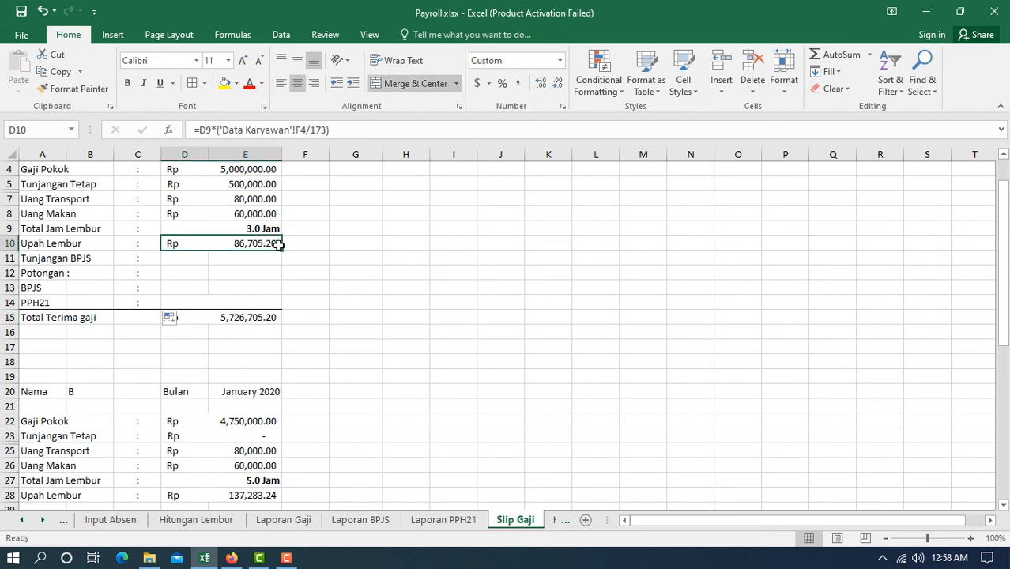
left_click_drag(282, 250, 283, 281)
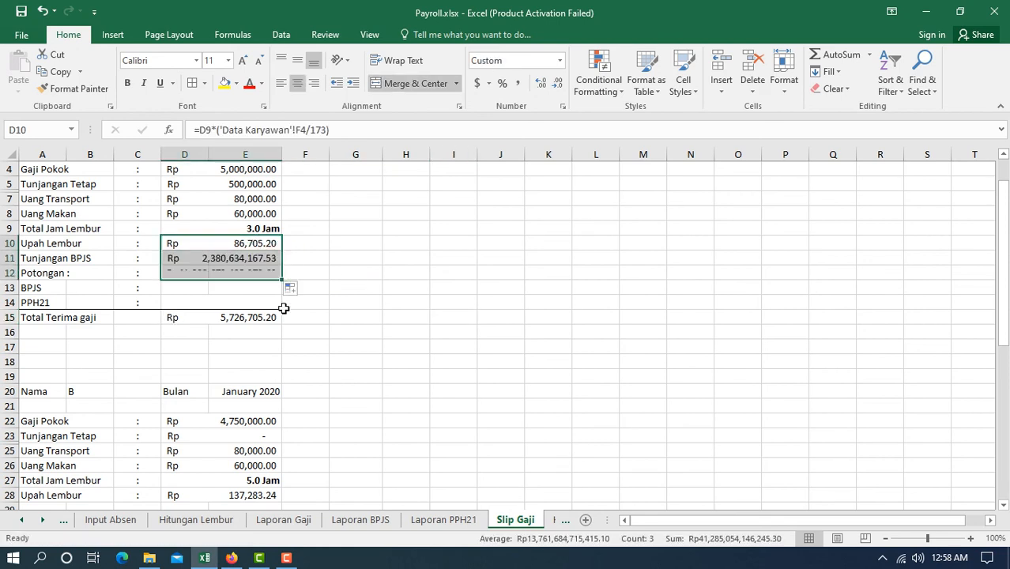
left_click(227, 303)
left_click(404, 88)
left_click_drag(485, 304, 456, 313)
left_click(242, 272)
left_click_drag(282, 280, 284, 304)
left_click(444, 332)
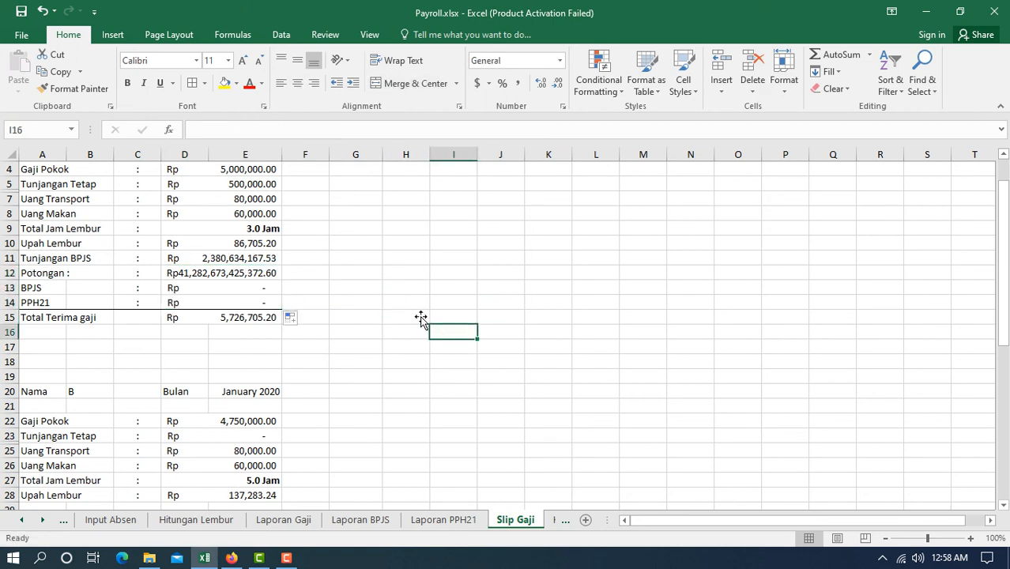
- Clear the colon and the amount from the Potongan row, C12 to E12
left_click(138, 274)
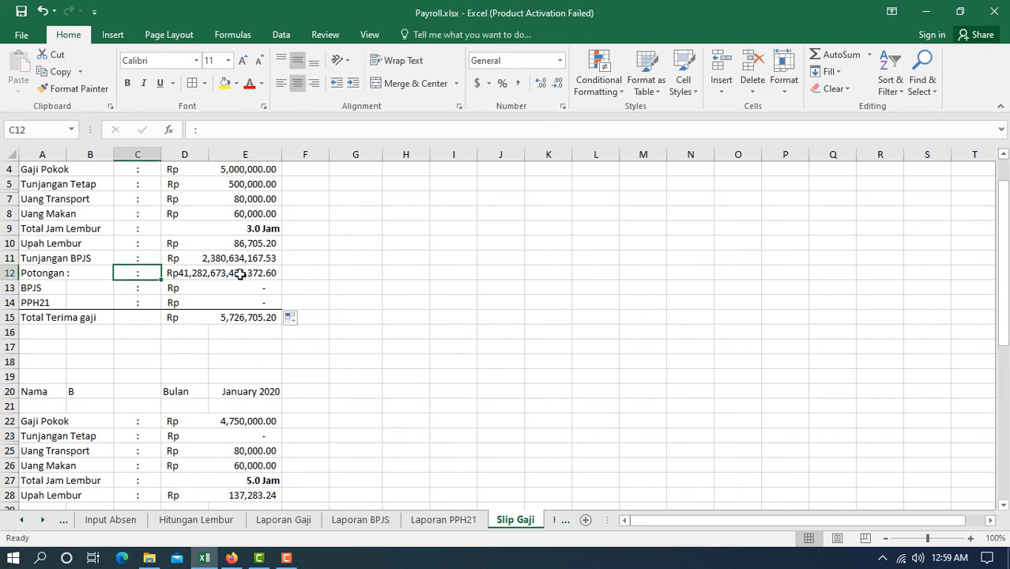
left_click(241, 272, "shift")
key("Delete")
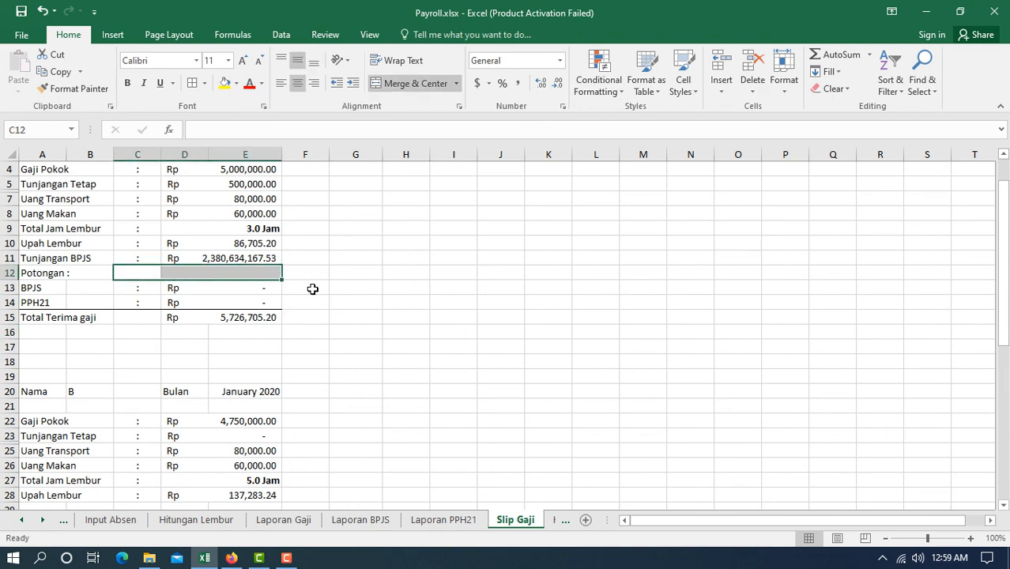
left_click(403, 346)
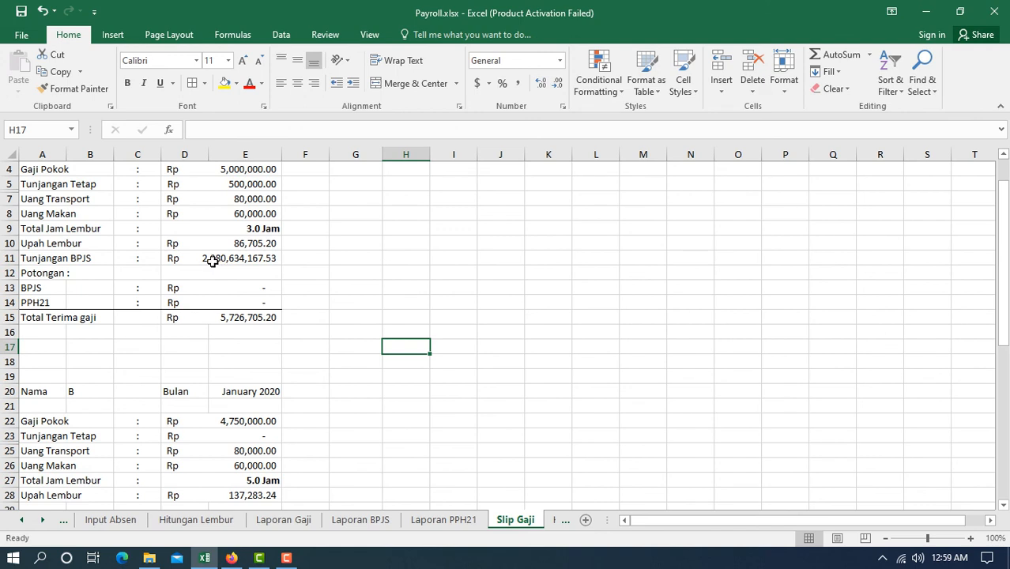
- Consult the BPJS tax-aspect table on the kodebpjs.com page in Firefox for the Tunjangan BPJS amount, and return to the Excel slip
left_click(45, 260)
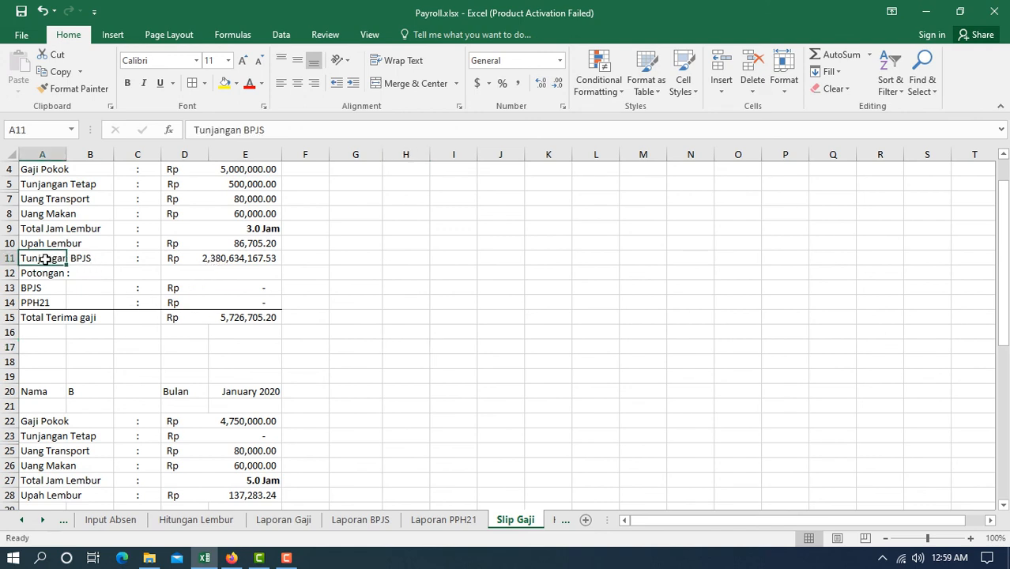
left_click(245, 262)
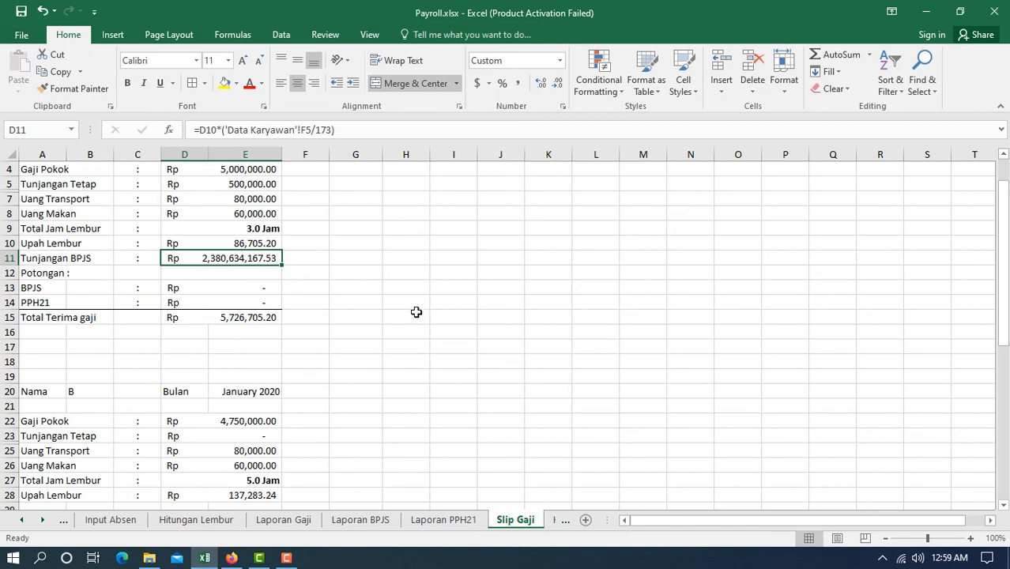
left_click(232, 558)
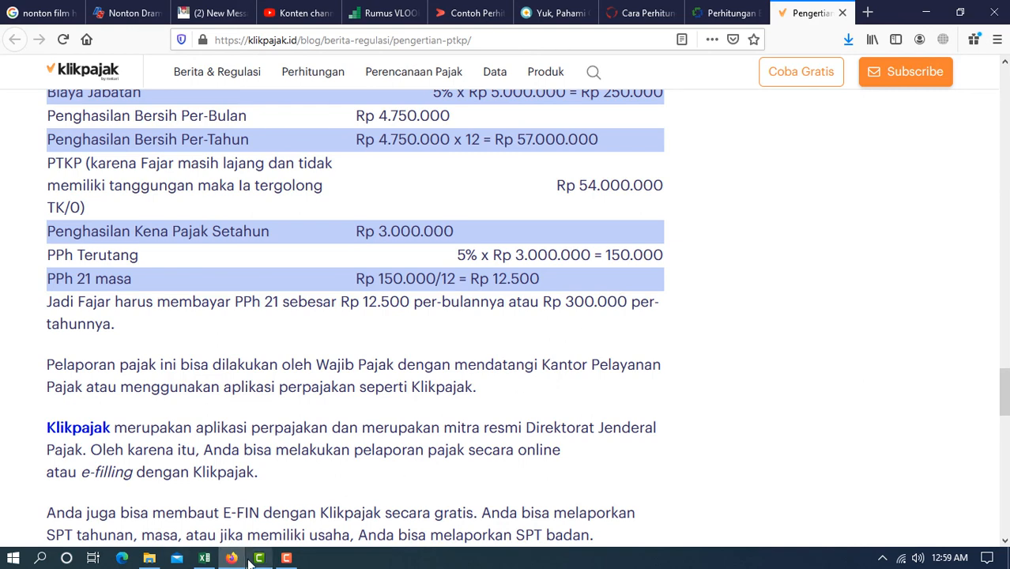
left_click(723, 13)
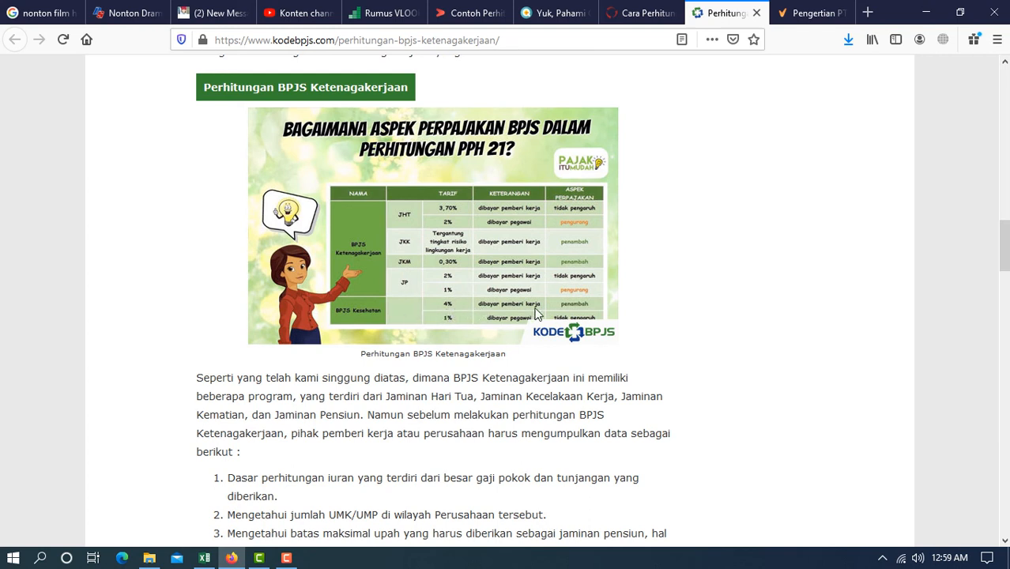
left_click(204, 558)
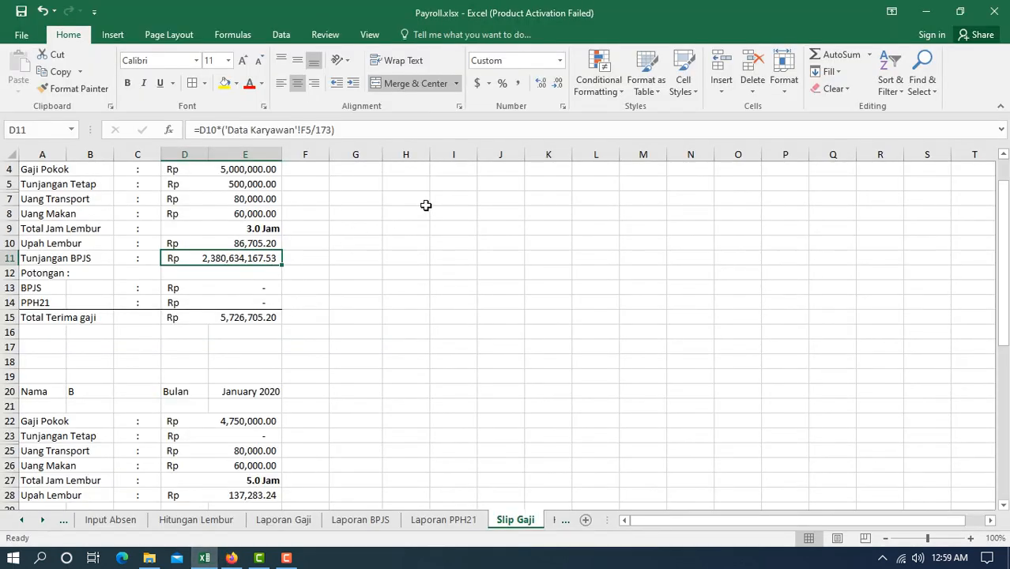
- Set the Tunjangan BPJS amount in D11 to the sum of Laporan BPJS cells E6, G6 and I6
type("=")
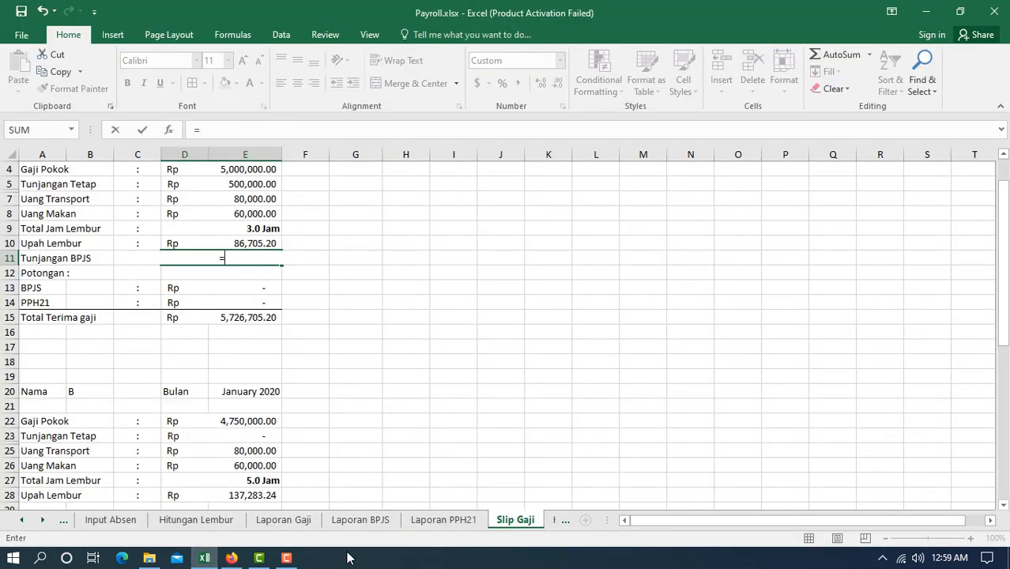
left_click(358, 519)
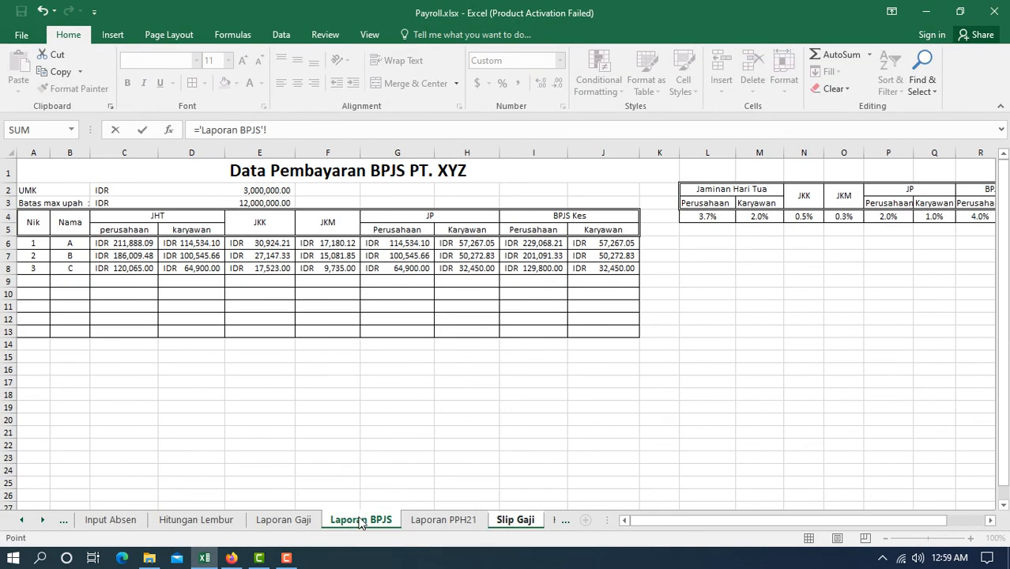
left_click(273, 242)
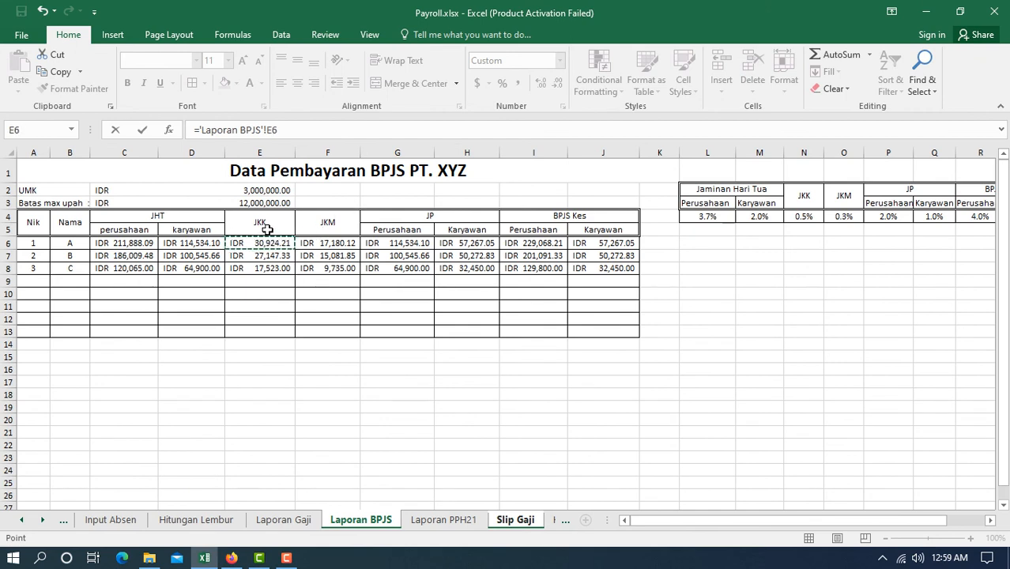
type("+")
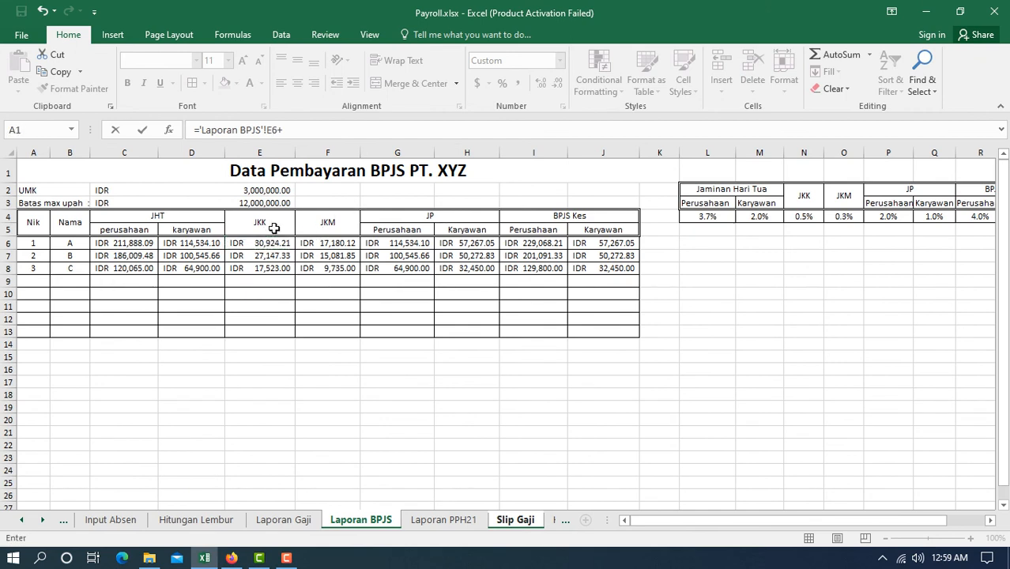
left_click(414, 243)
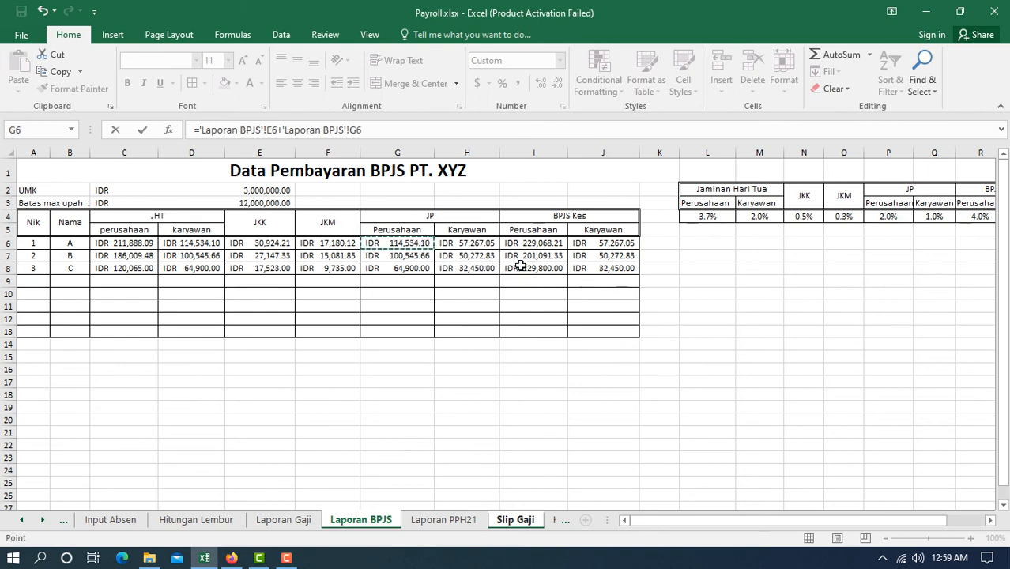
type("+")
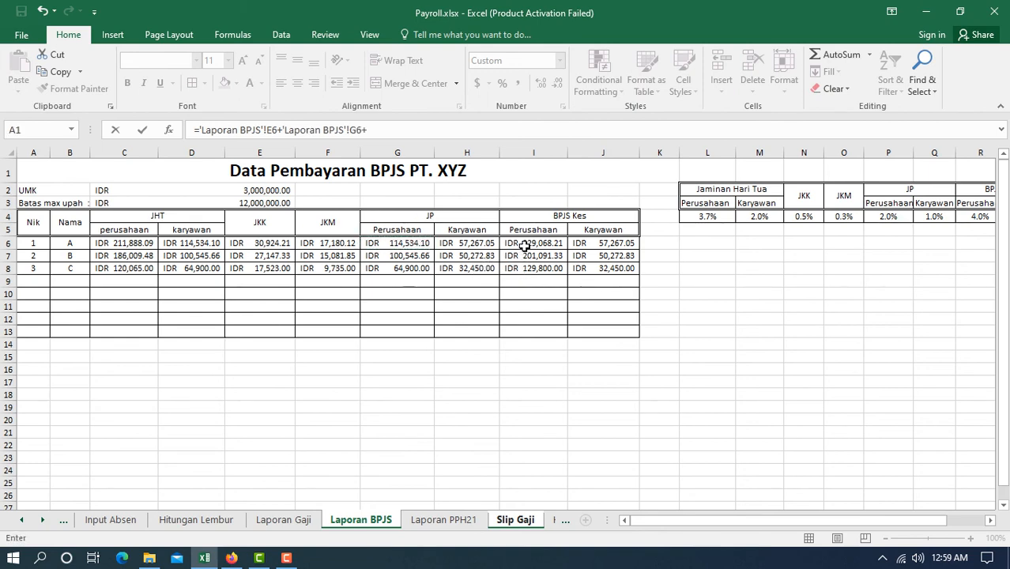
left_click(525, 246)
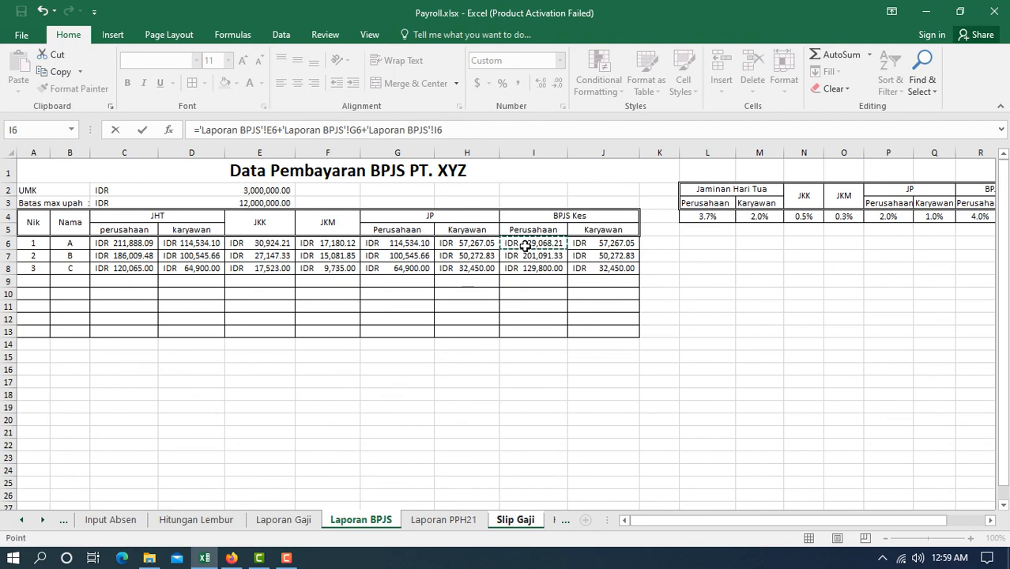
key("Return")
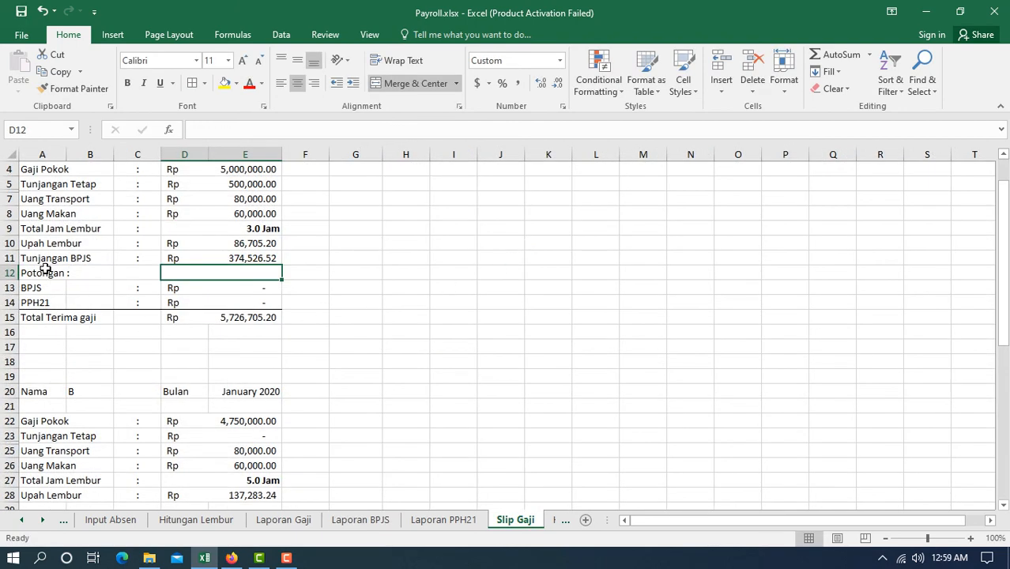
- Check the BPJS tax-aspect table in Firefox, and set the BPJS deduction in D13 to Laporan BPJS D6 plus H6
left_click(208, 290)
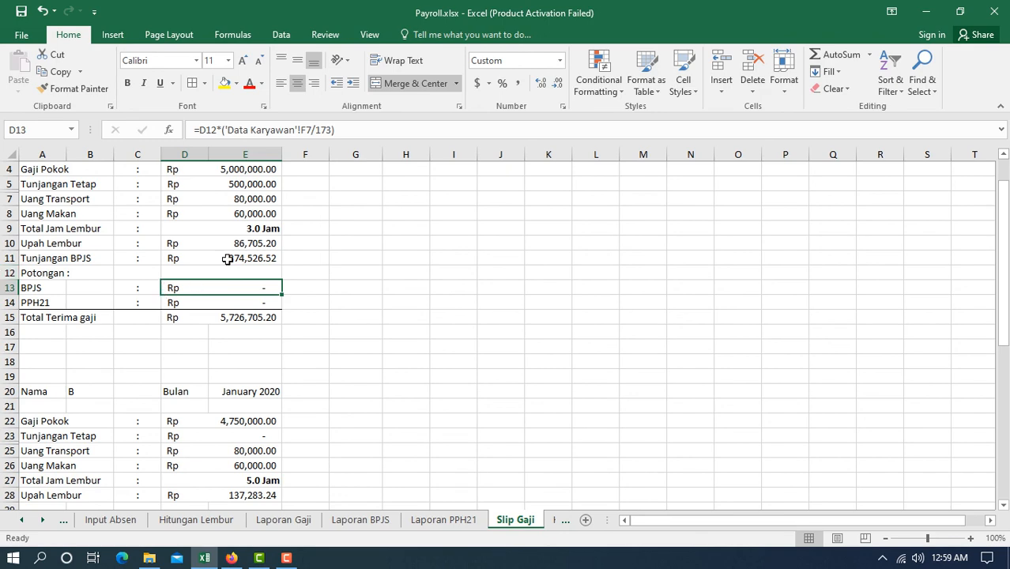
left_click(231, 558)
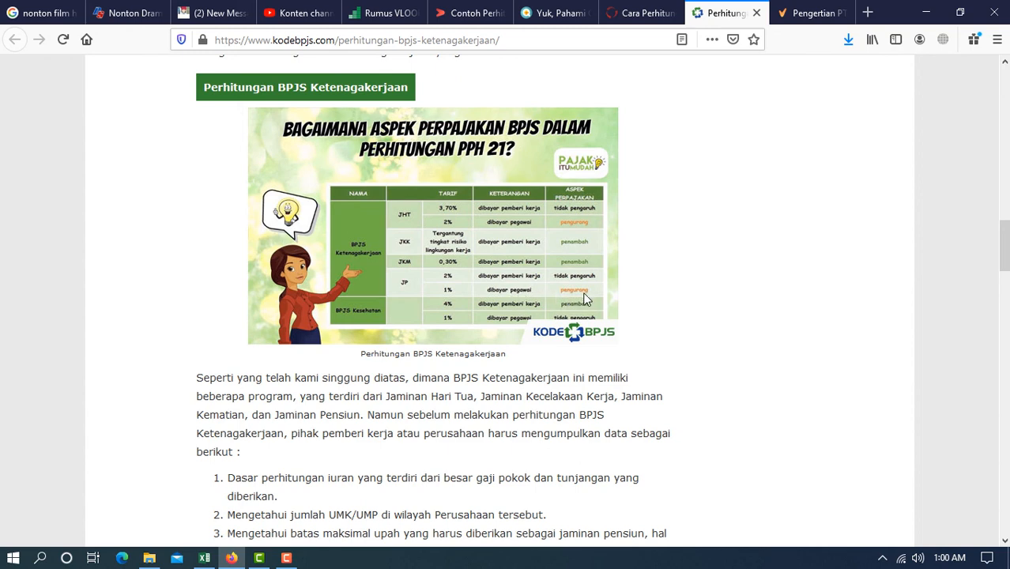
left_click(207, 558)
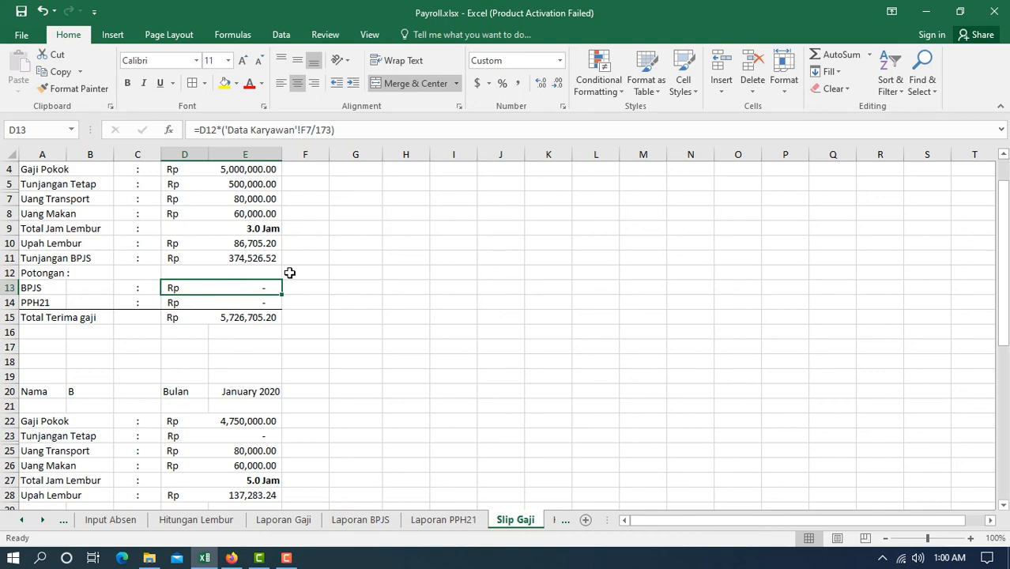
type("=")
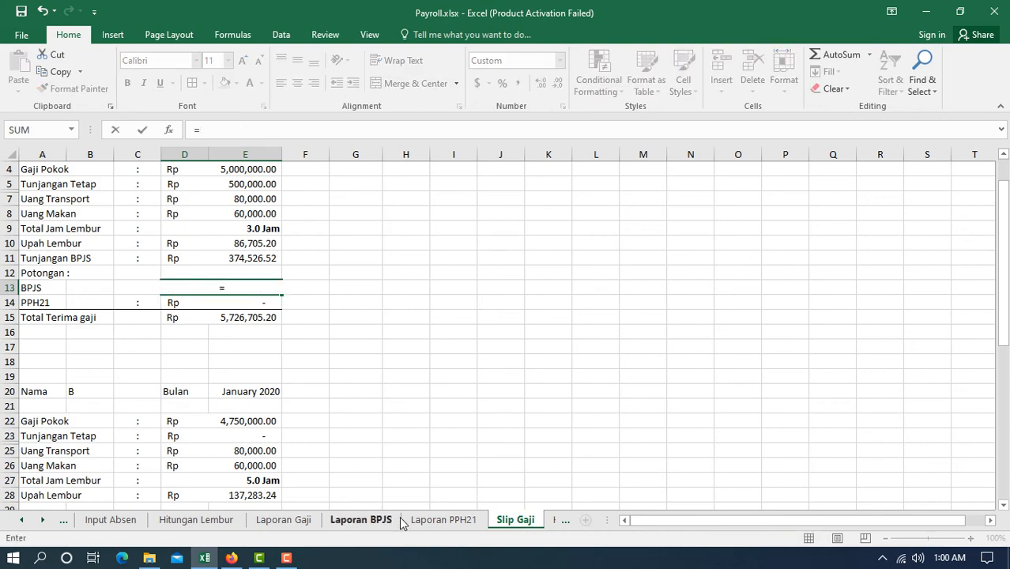
left_click(361, 519)
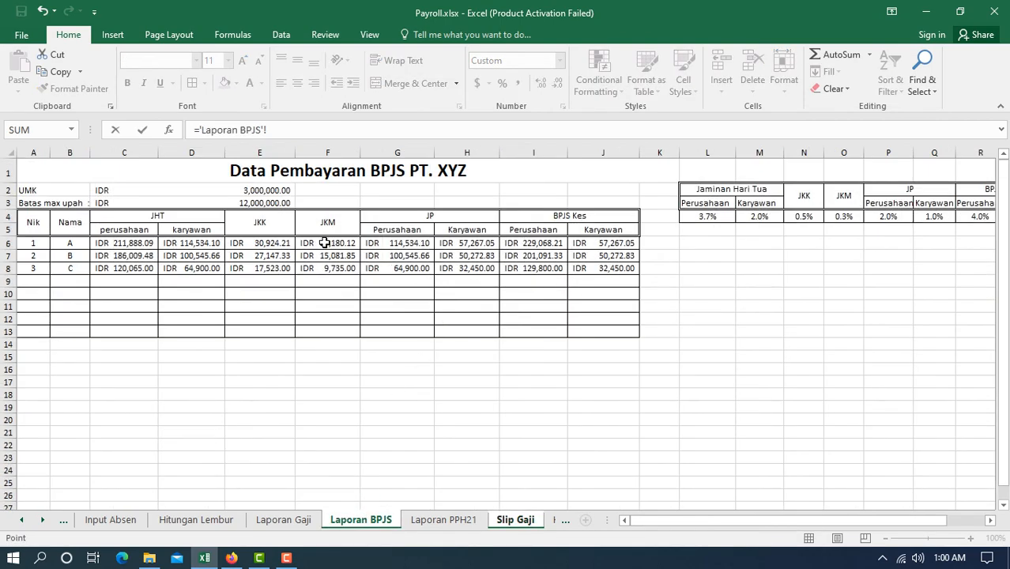
left_click(192, 246)
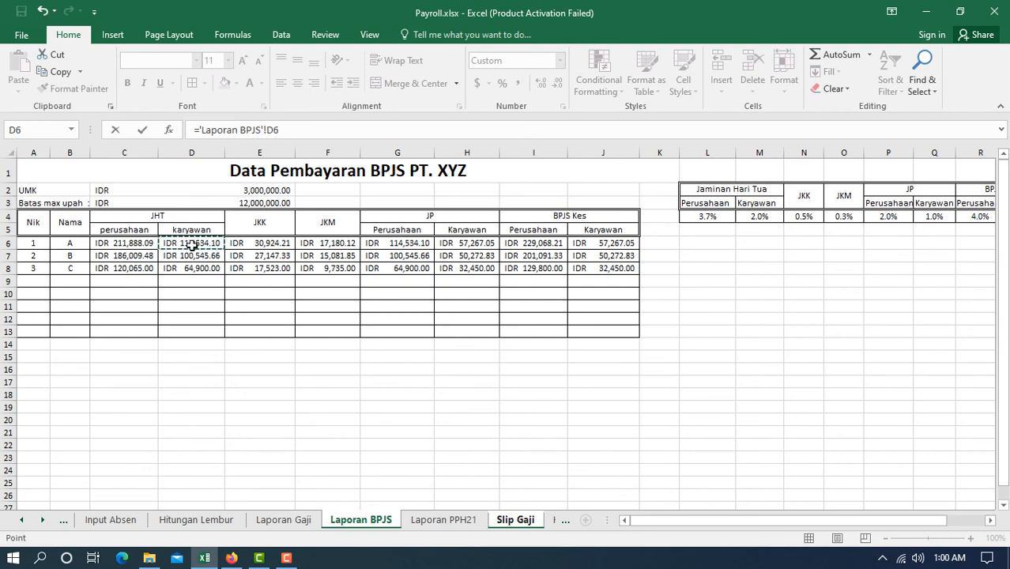
type("+")
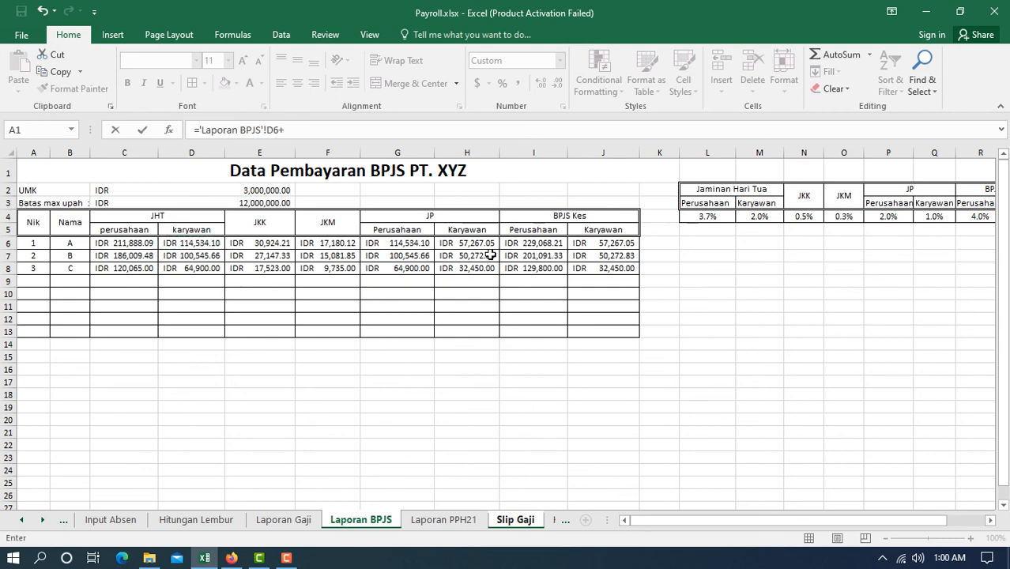
left_click(481, 244)
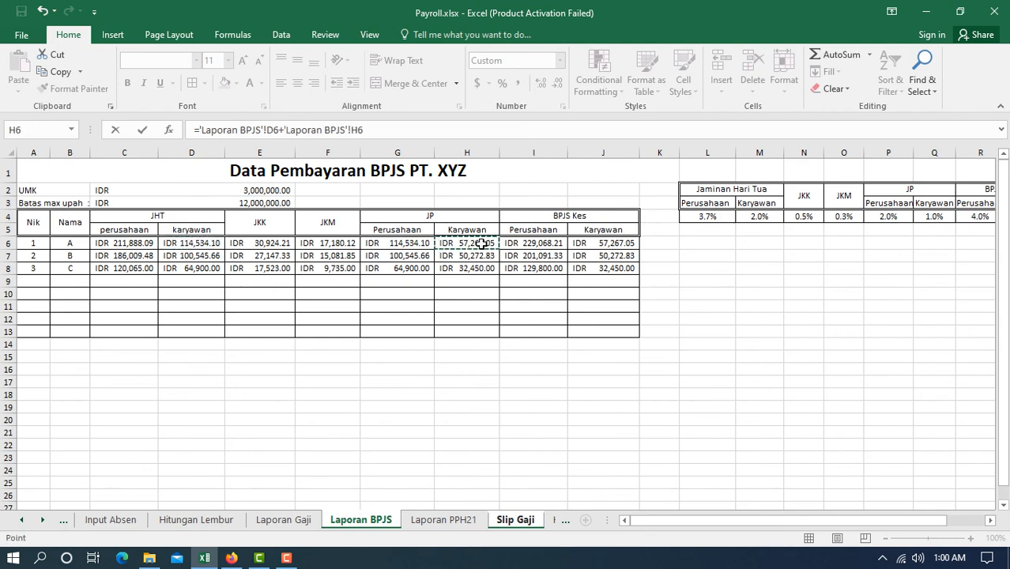
key("Return")
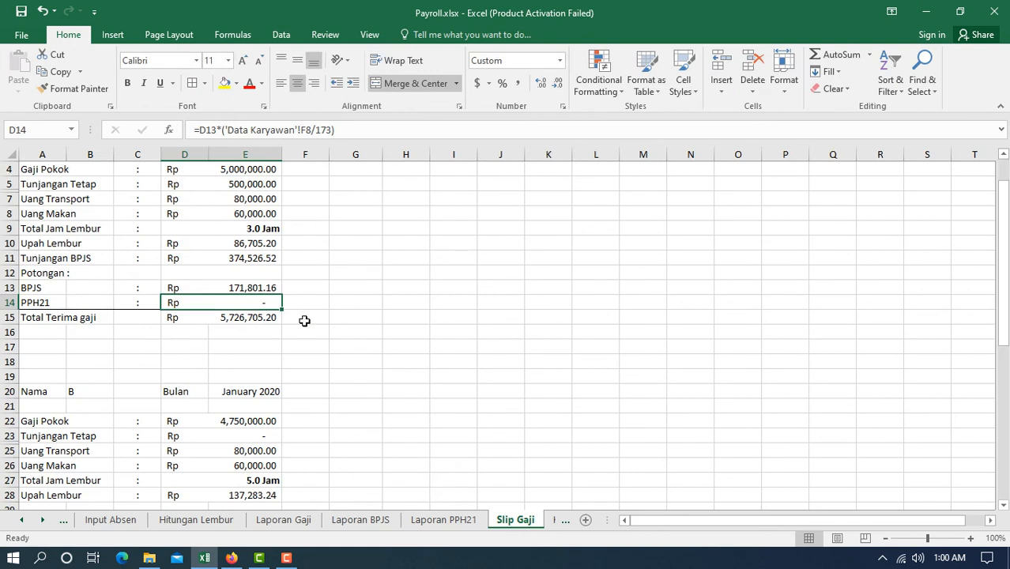
- Link the PPH21 deduction in D14 to employee A's PPH 21 masa, cell F4 of the Laporan PPH21 sheet
type("=")
left_click(443, 522)
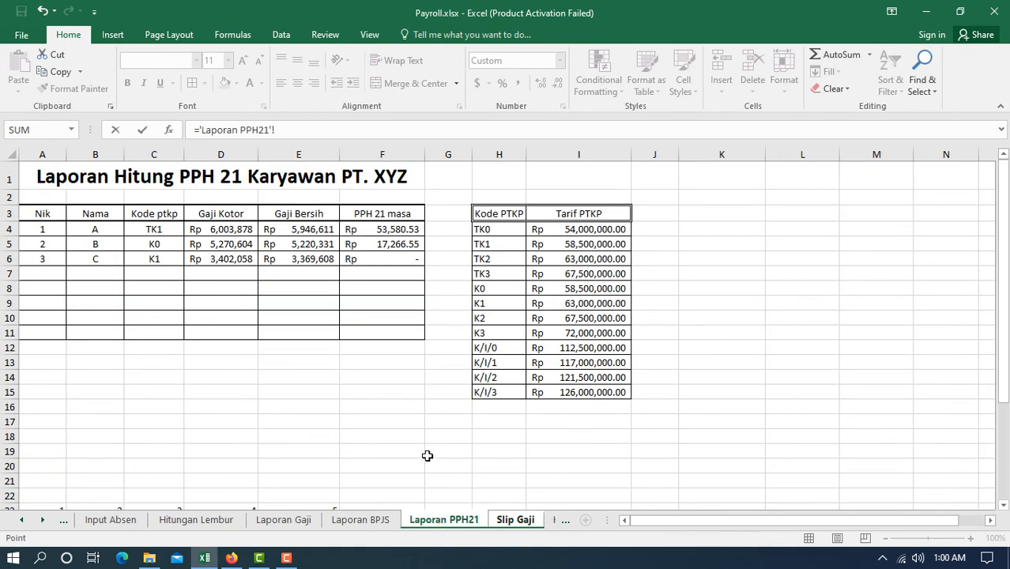
left_click(392, 229)
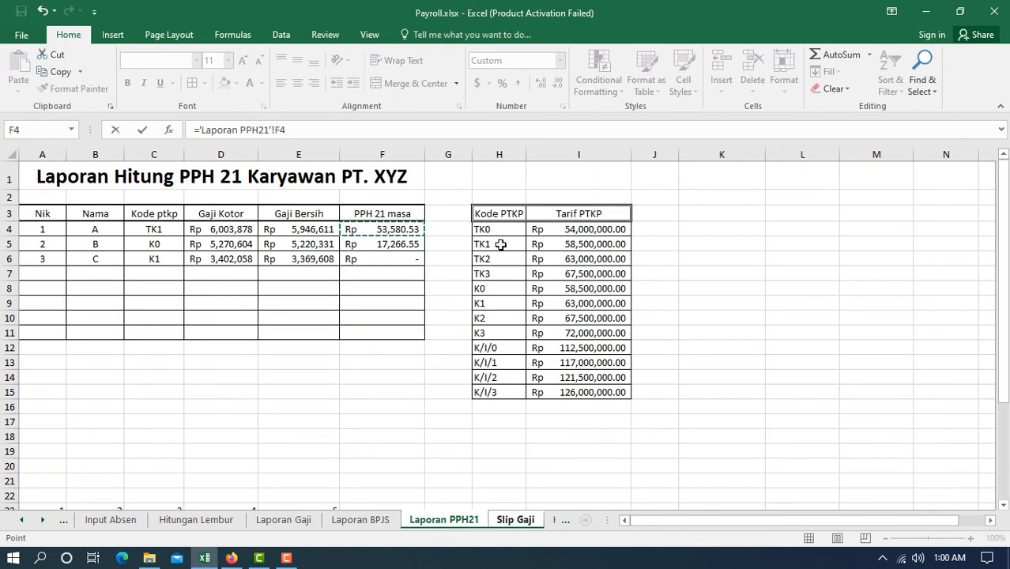
key("Return")
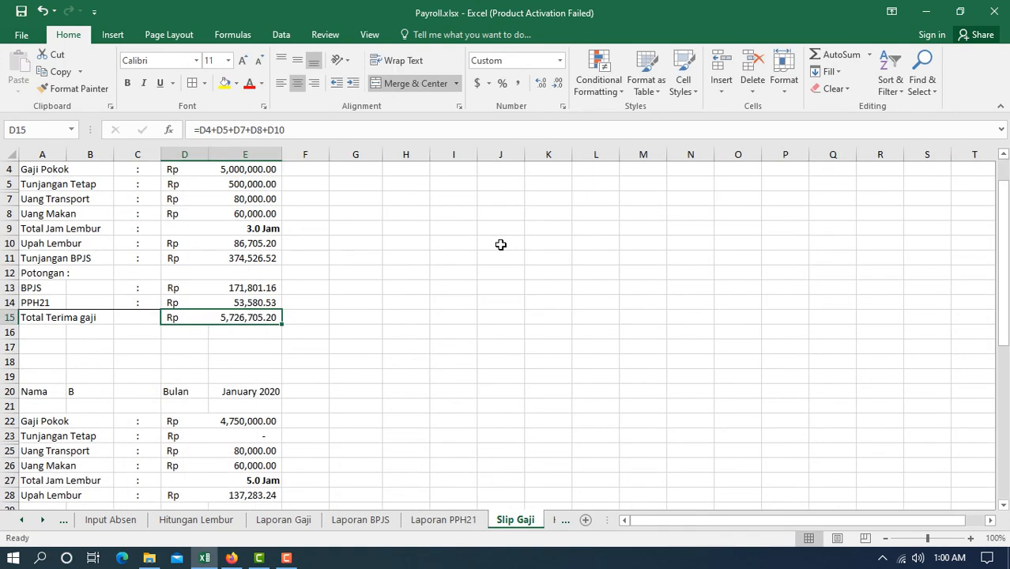
- Rewrite the Total Terima gaji formula in D15 to add D4, D5, D7, D8, D10 and the Tunjangan BPJS cell D11
left_click(512, 385)
left_click(246, 318)
left_click_drag(304, 130, 202, 129)
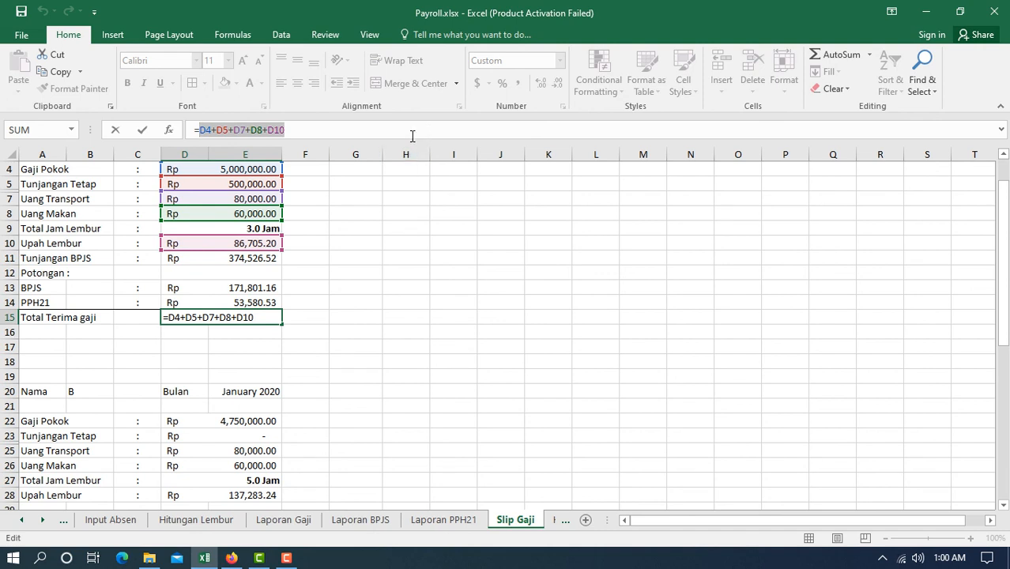
left_click(244, 168)
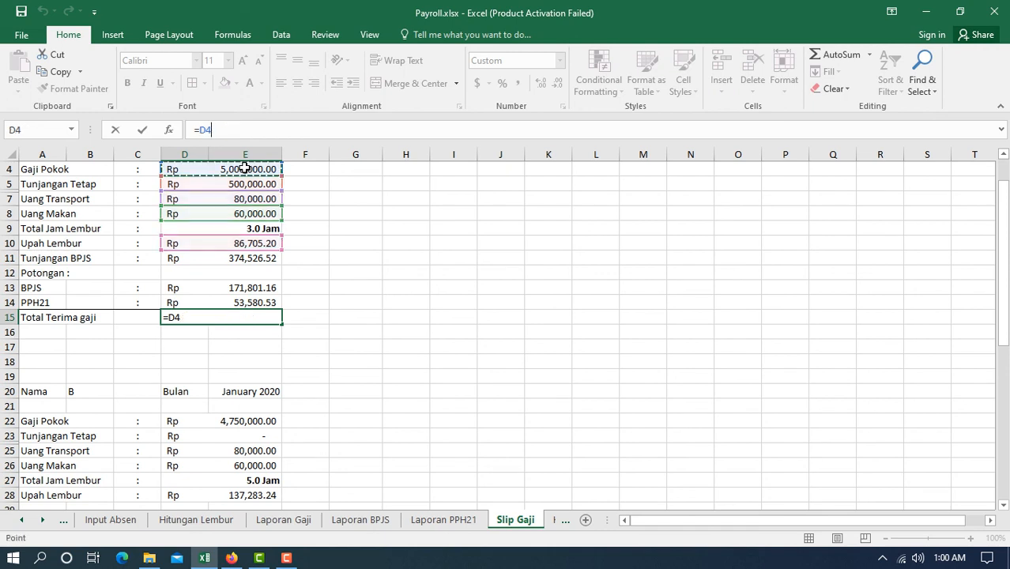
type("+")
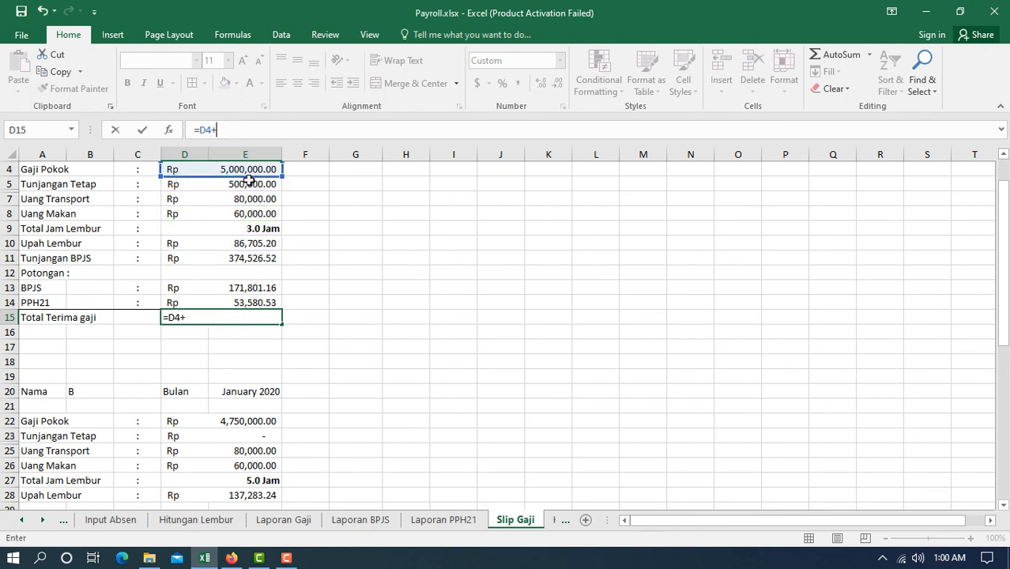
left_click(244, 183)
type("+")
left_click(249, 198)
type("+")
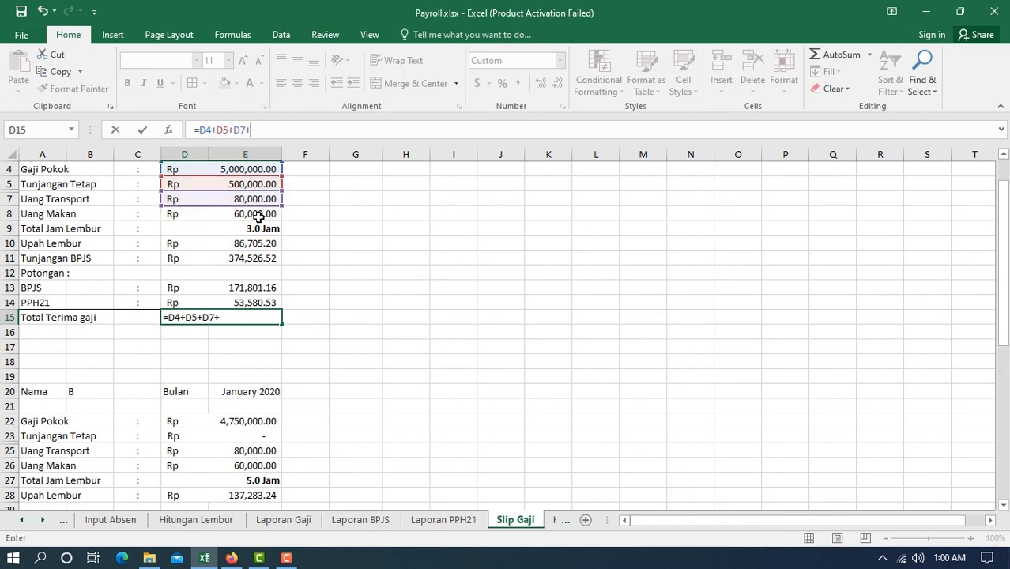
left_click(255, 214)
type("+")
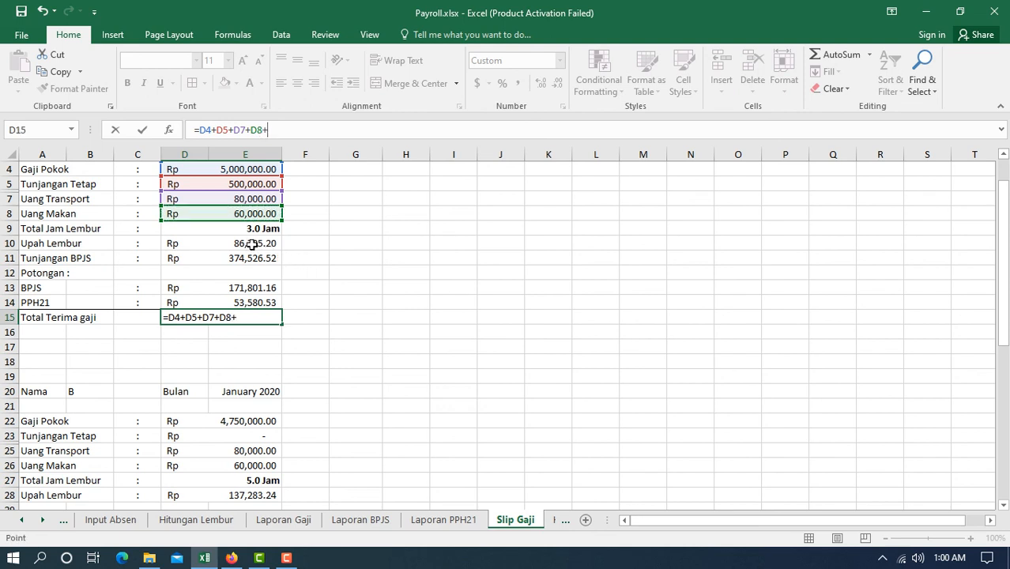
left_click(249, 244)
type("+")
left_click(247, 257)
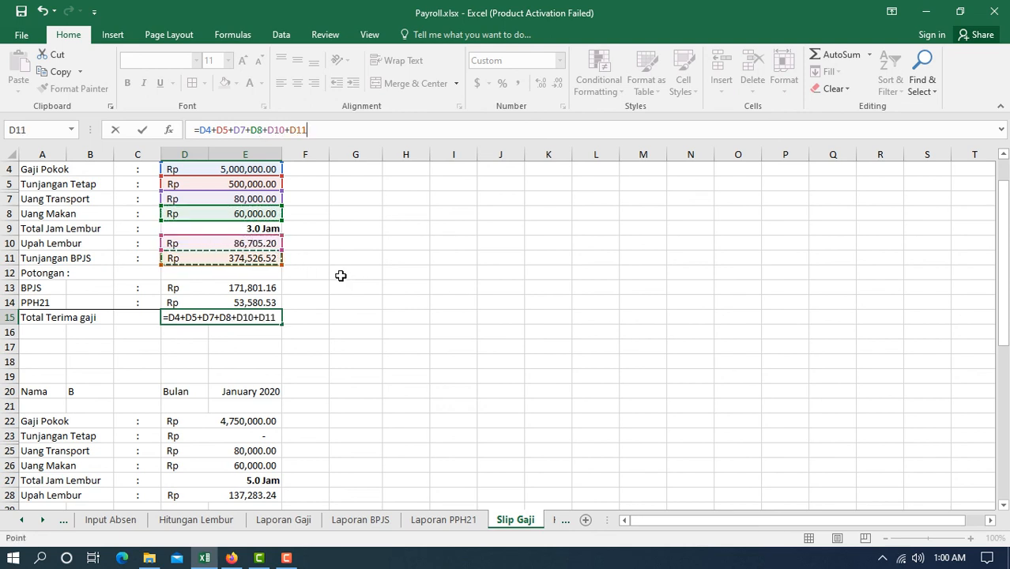
- Subtract the BPJS and PPH21 deductions, D13 and D14, in the Total Terima gaji formula and commit it
type("-")
left_click(267, 289)
type("-")
left_click(263, 302)
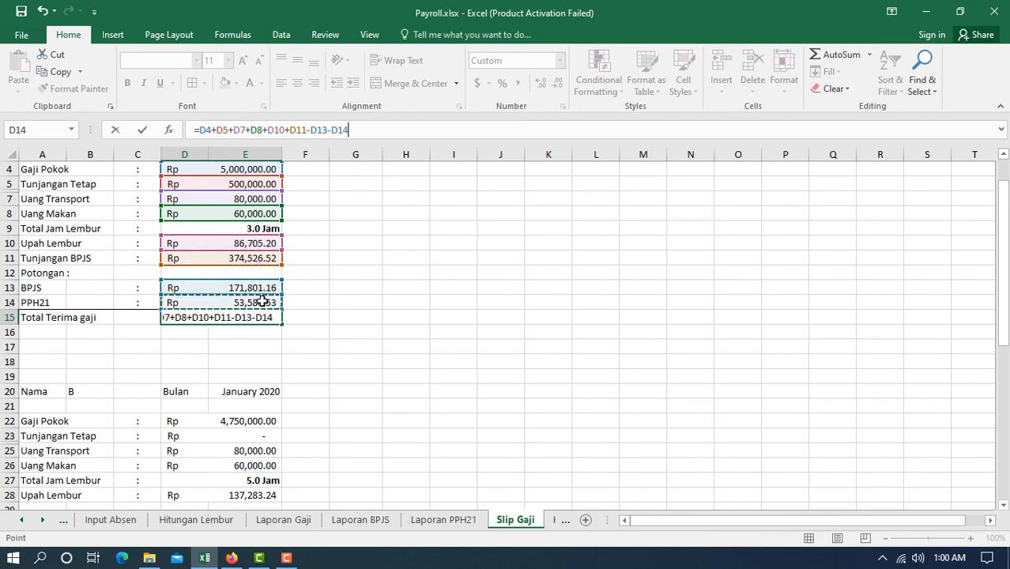
key("Return")
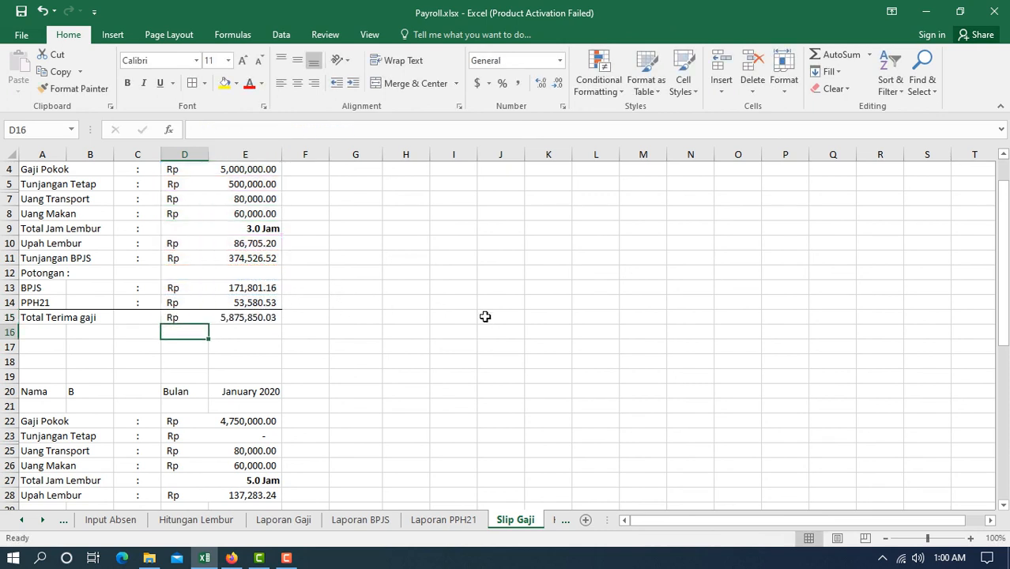
left_click(539, 315)
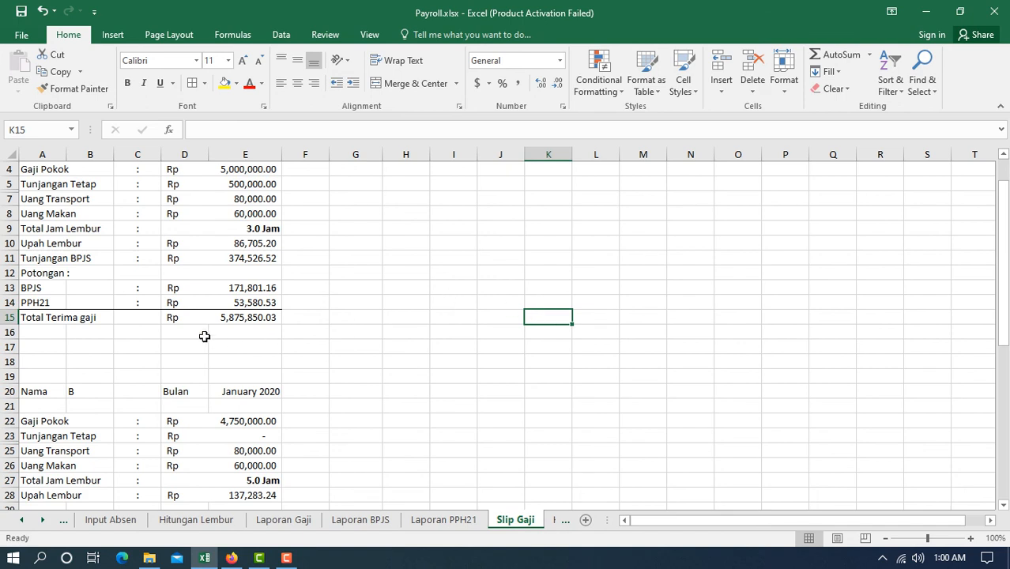
- Review the D15 total formula, the Laporan PPH21 sheet, the slips of employees B and C, and the added rows 11 to 14
left_click(245, 317)
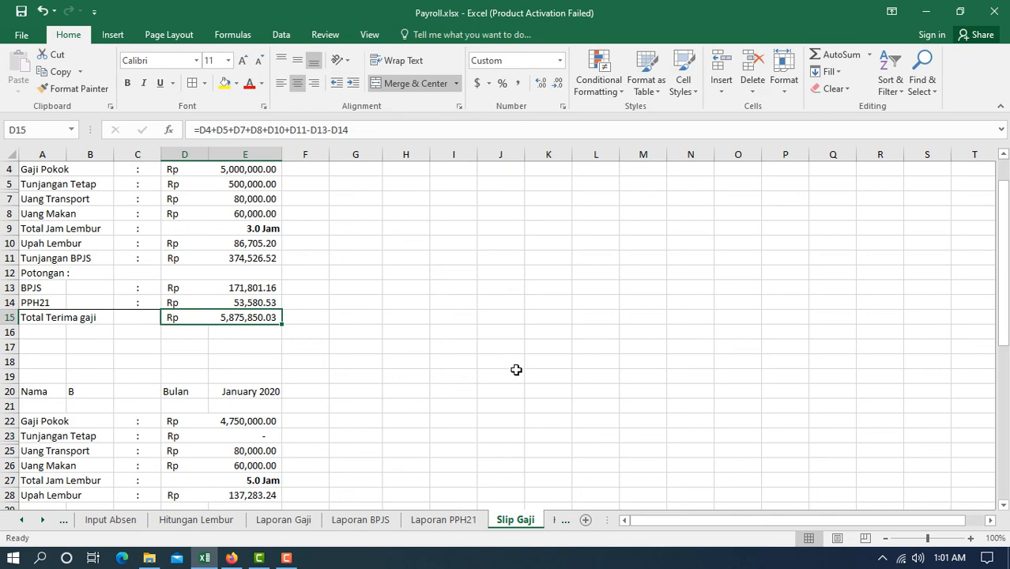
left_click(434, 521)
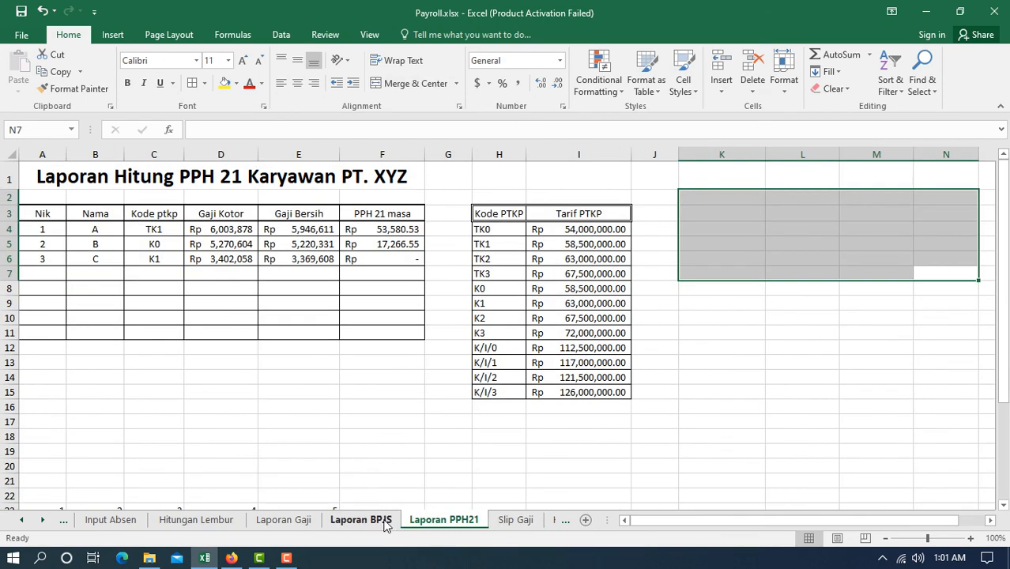
left_click(515, 521)
scroll(379, 377, "down", 2)
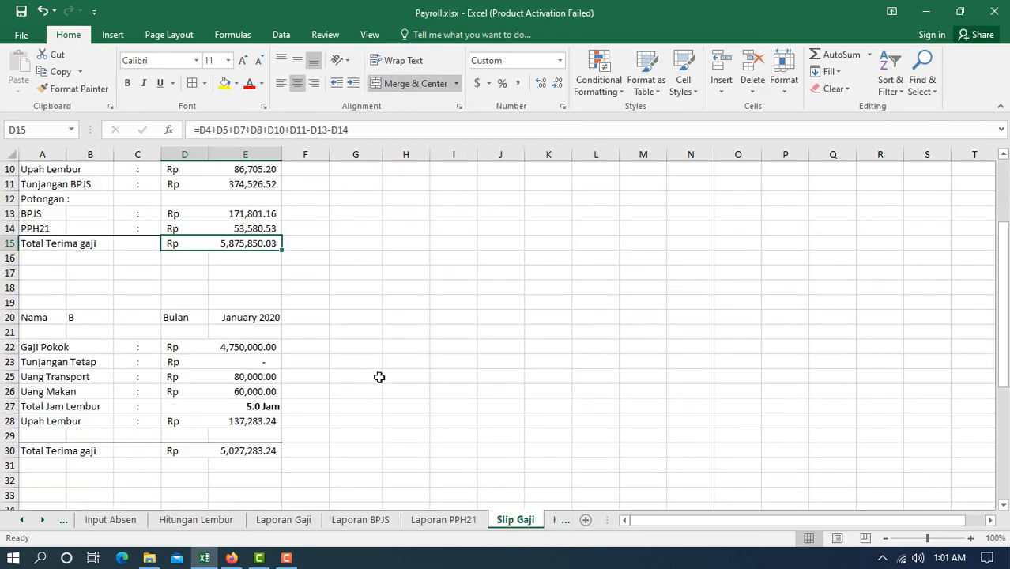
scroll(379, 377, "down", 2)
scroll(380, 377, "down", 6)
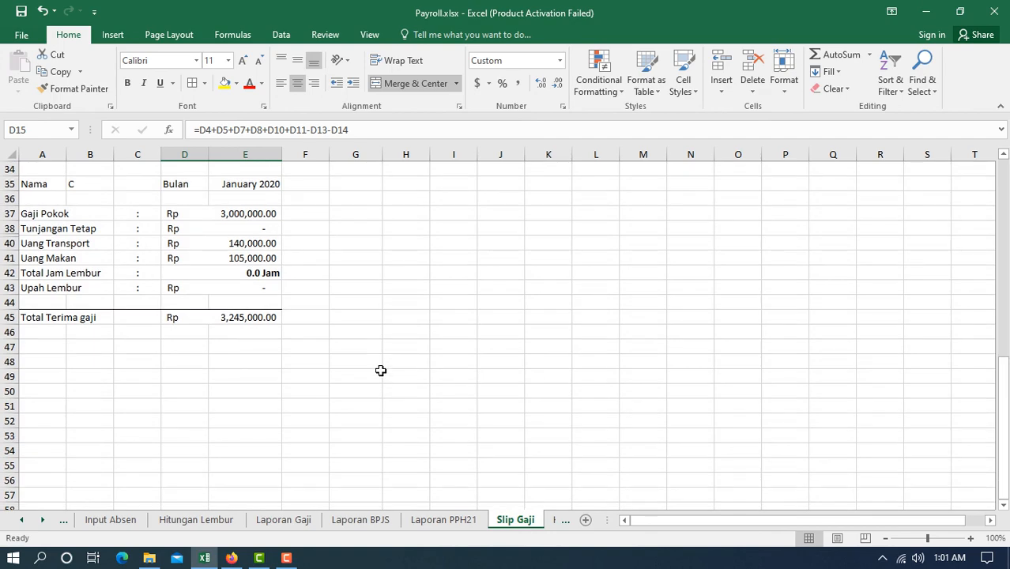
scroll(379, 371, "up", 9)
scroll(378, 364, "up", 2)
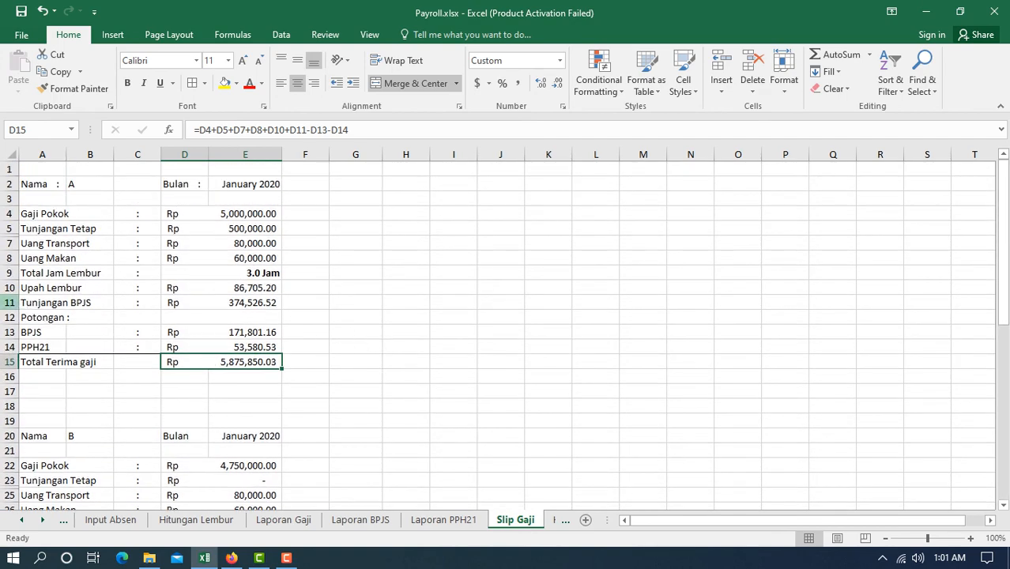
left_click_drag(8, 303, 4, 341)
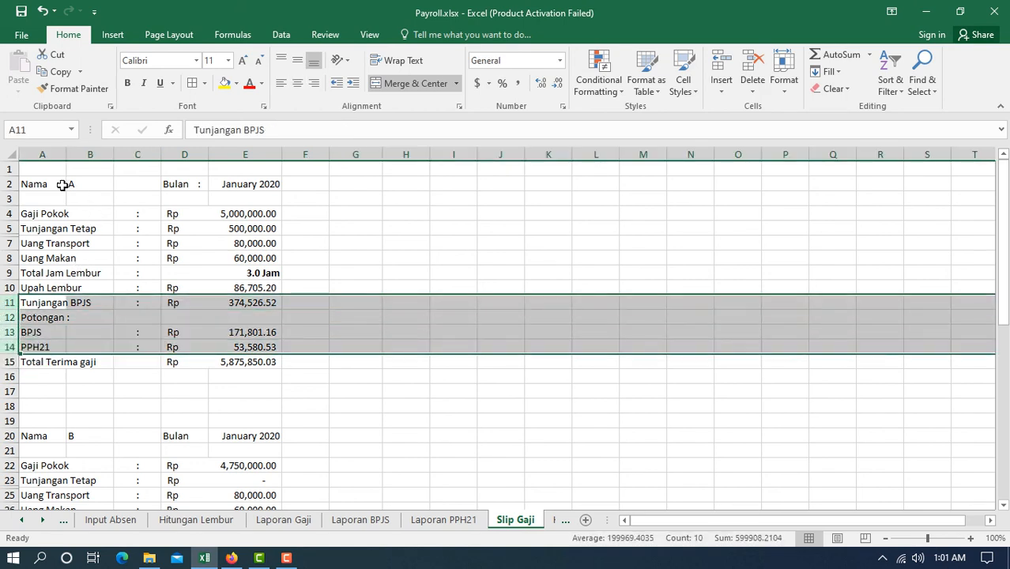
left_click(403, 243)
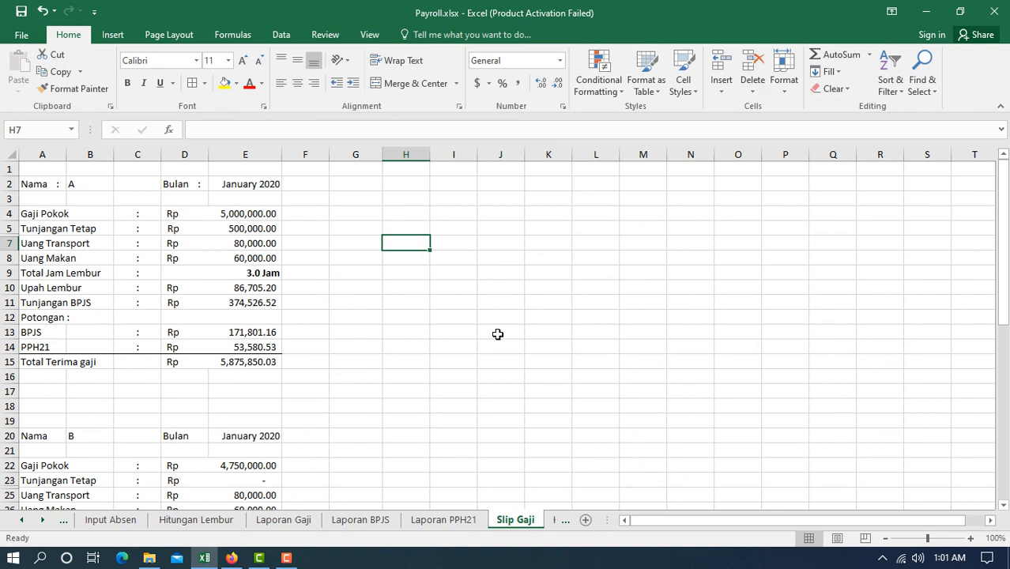